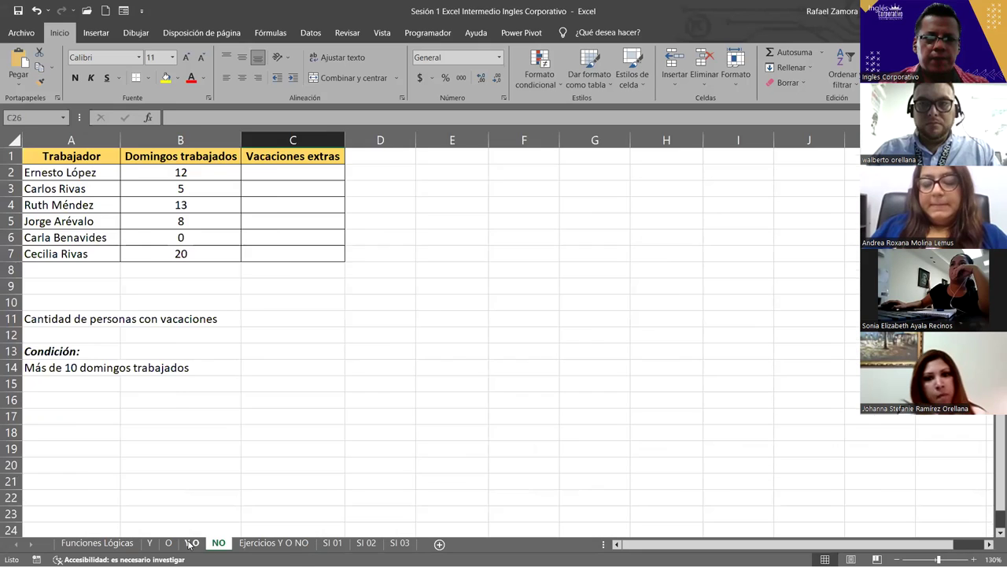
Show the shared workbook's Y O sheet with the students' grades table
{"action": "left_click", "coordinate": [186, 543]}
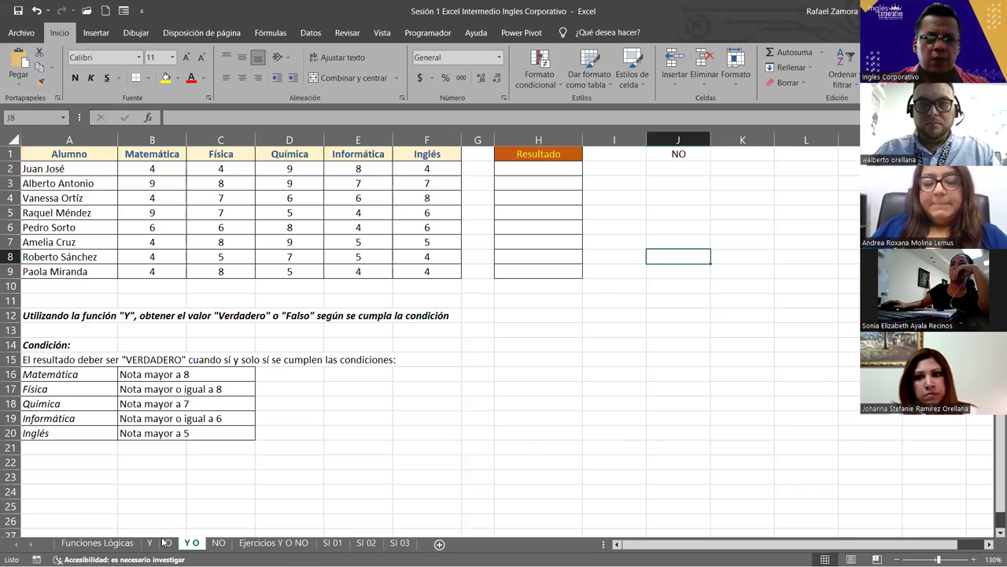
Browse the NO, Ejercicios Y O NO and SI 02 sheets, then settle on SI 01, zoomed in
{"action": "left_click", "coordinate": [214, 544]}
{"action": "left_click", "coordinate": [265, 545]}
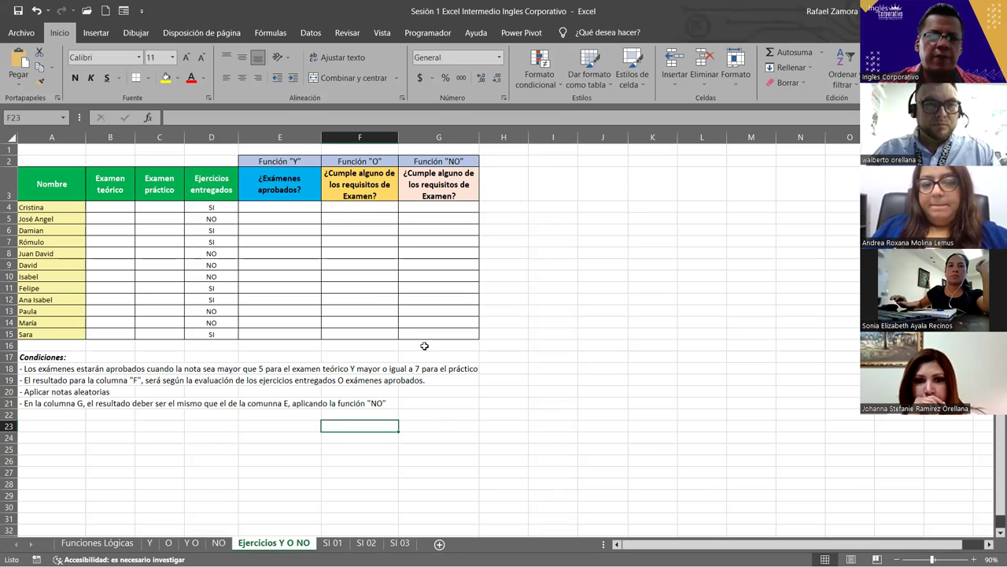
{"action": "scroll", "coordinate": [424, 346], "scroll_direction": "up", "scroll_amount": 1}
{"action": "scroll", "coordinate": [423, 345], "scroll_direction": "up", "scroll_amount": 1}
{"action": "scroll", "coordinate": [421, 345], "scroll_direction": "up", "scroll_amount": 1}
{"action": "scroll", "coordinate": [420, 345], "scroll_direction": "up", "scroll_amount": 1}
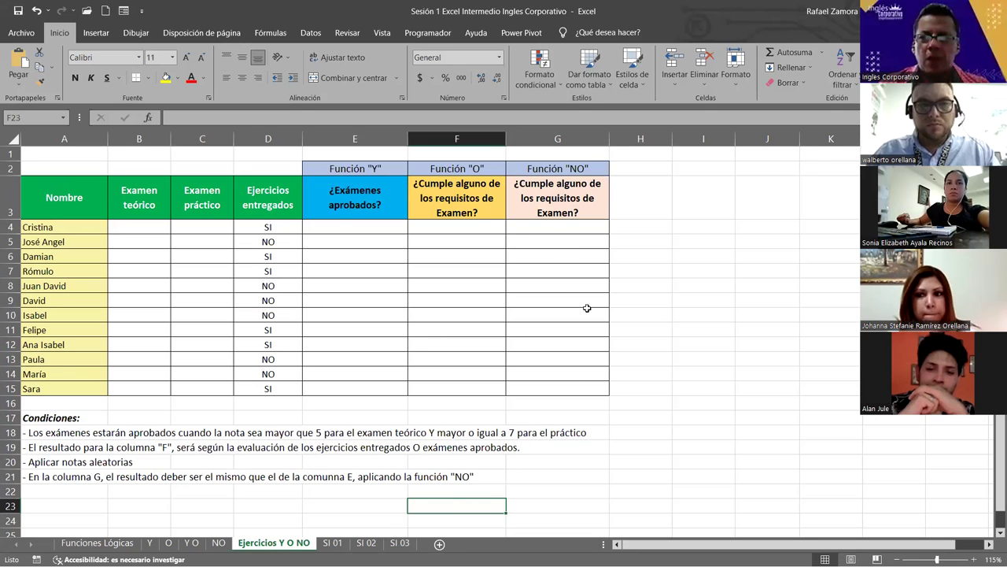
{"action": "left_click", "coordinate": [367, 543]}
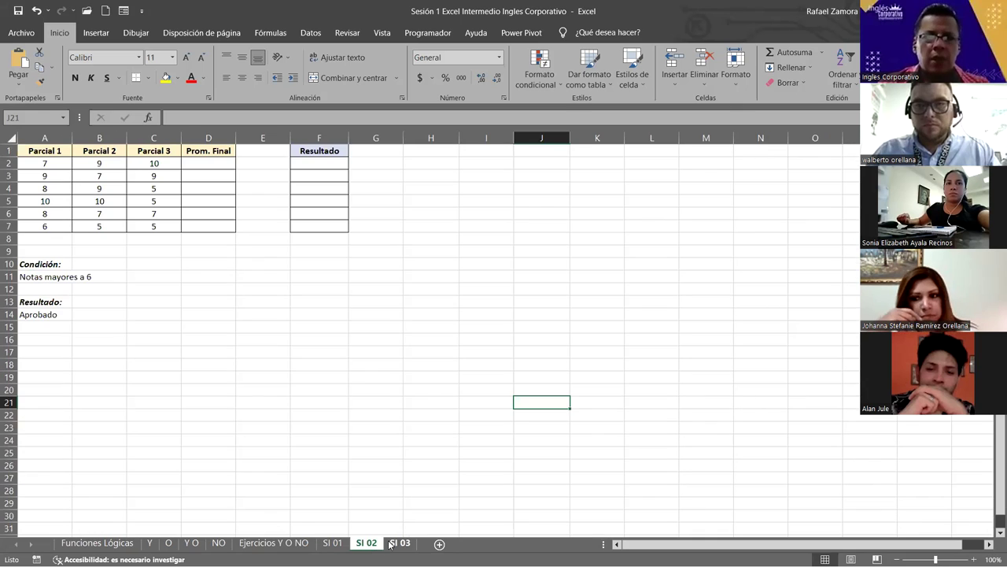
{"action": "left_click", "coordinate": [329, 543]}
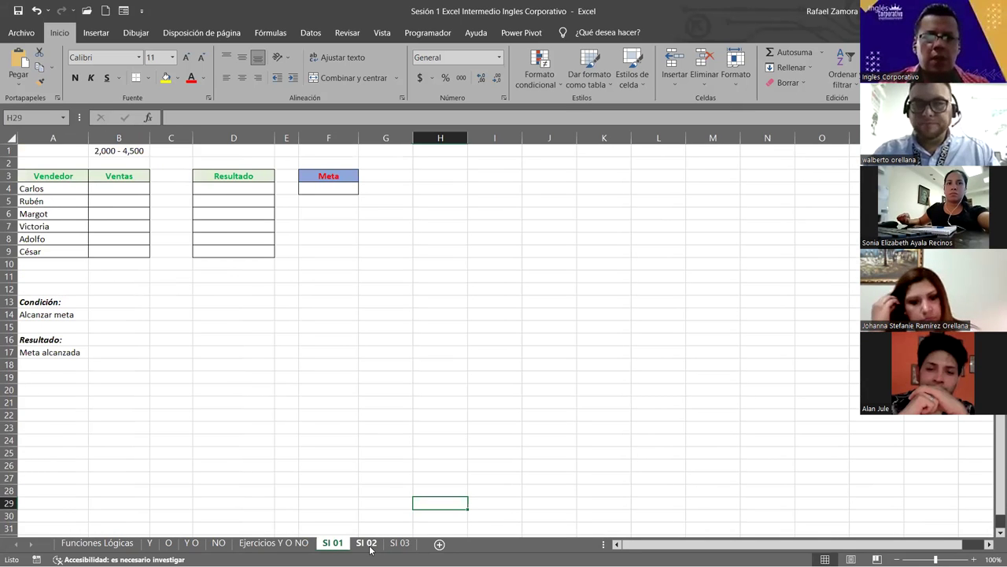
{"action": "scroll", "coordinate": [303, 385], "scroll_direction": "up", "scroll_amount": 1, "text": "ctrl"}
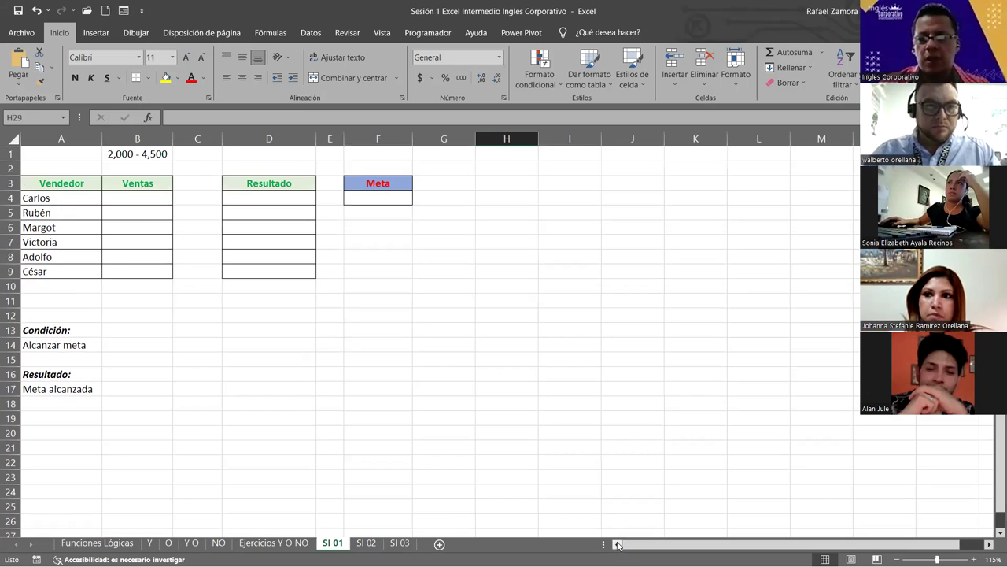
{"action": "scroll", "coordinate": [362, 382], "scroll_direction": "up", "scroll_amount": 2, "text": "ctrl"}
{"action": "left_click", "coordinate": [328, 373]}
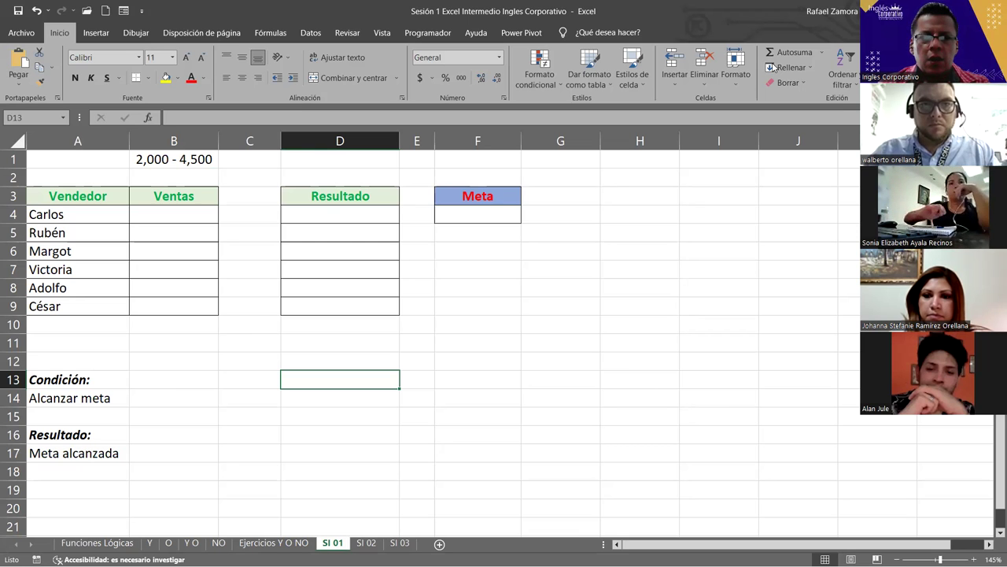
Fill Ventas B4:B9 with =ALEATORIO.ENTRE(2000,4500) random sales
{"action": "left_click", "coordinate": [170, 214]}
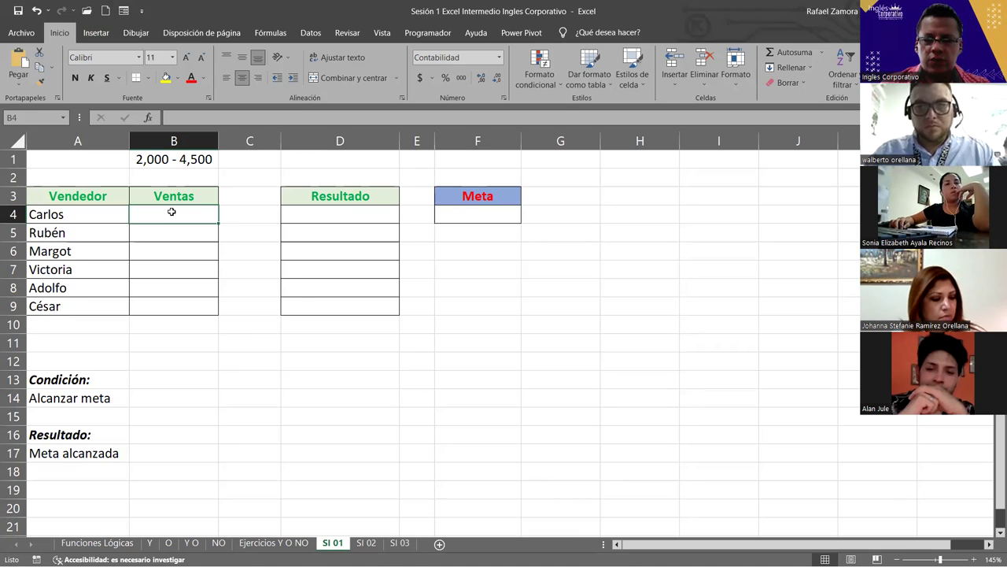
{"action": "type", "text": "="}
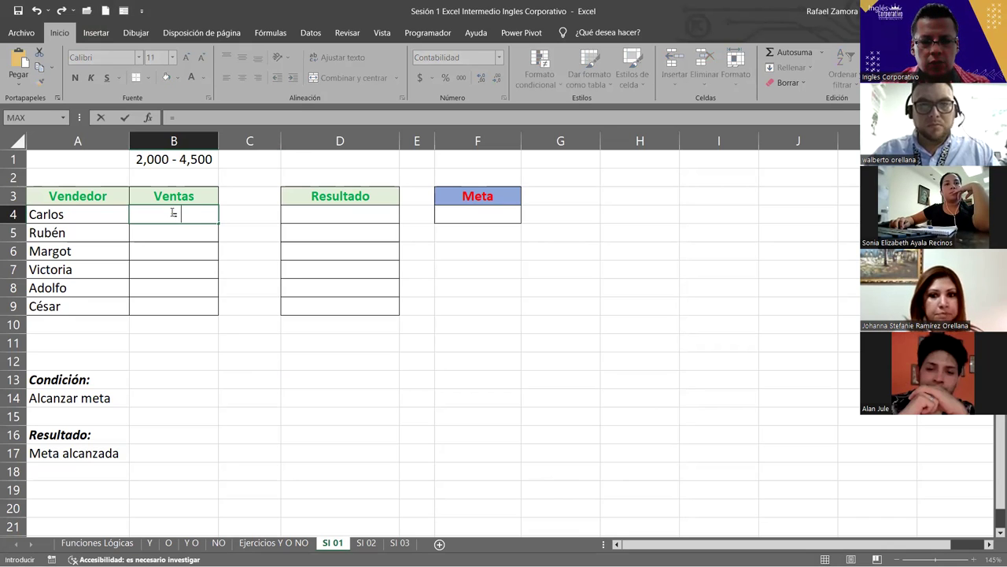
{"action": "type", "text": "ale"}
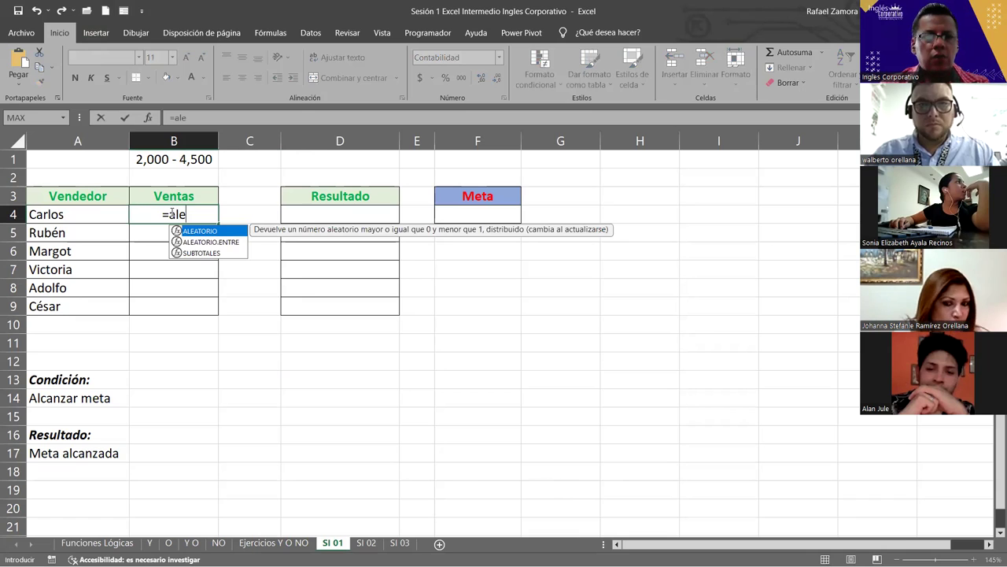
{"action": "key", "text": "Down"}
{"action": "key", "text": "Tab"}
{"action": "type", "text": "000"}
{"action": "type", "text": ","}
{"action": "type", "text": "4500)"}
{"action": "key", "text": "ctrl+Return"}
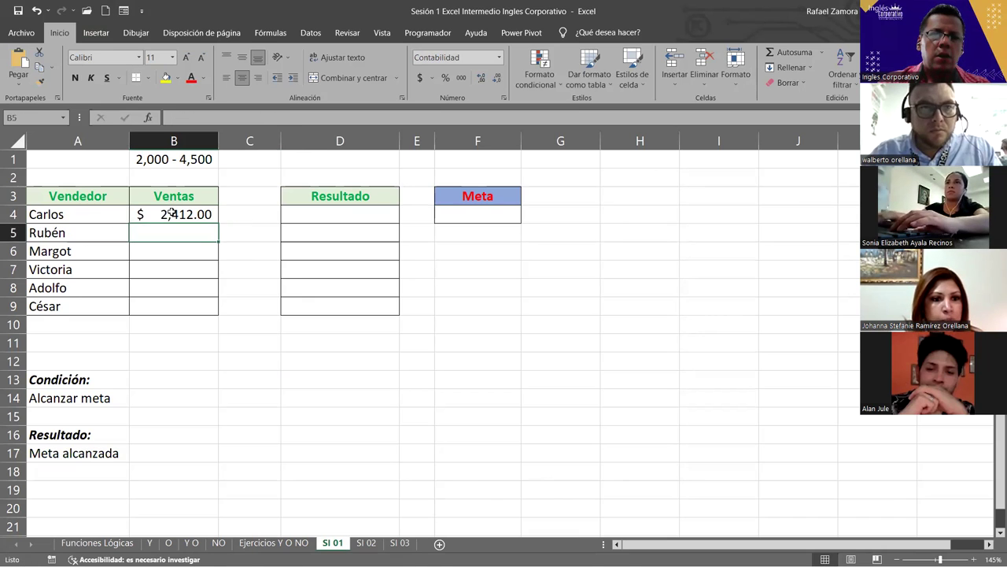
{"action": "left_click_drag", "start_coordinate": [219, 224], "coordinate": [204, 309]}
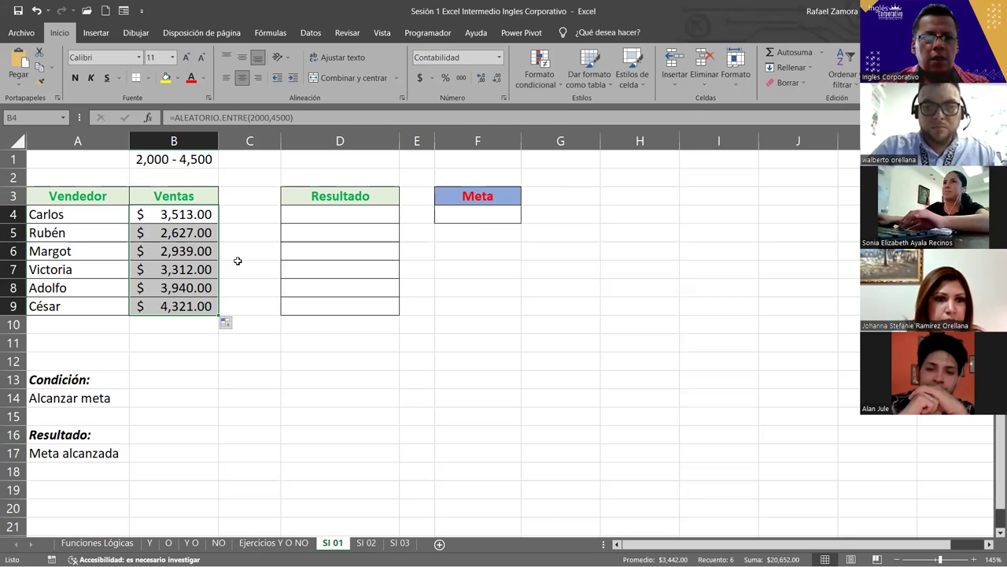
Enter 3000 as the Meta goal in cell F4
{"action": "left_click", "coordinate": [353, 214]}
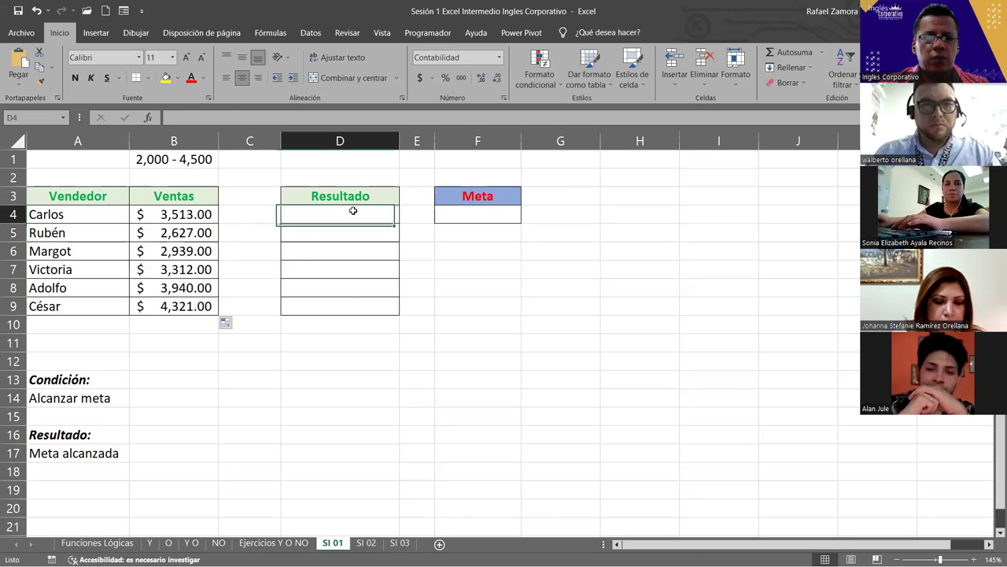
{"action": "left_click", "coordinate": [482, 212]}
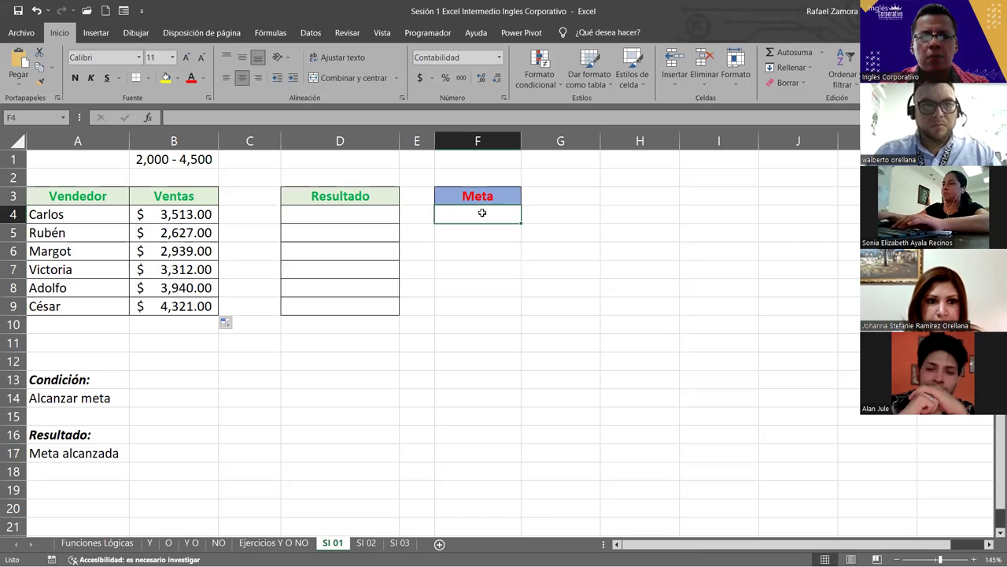
{"action": "type", "text": "3000"}
{"action": "key", "text": "Return"}
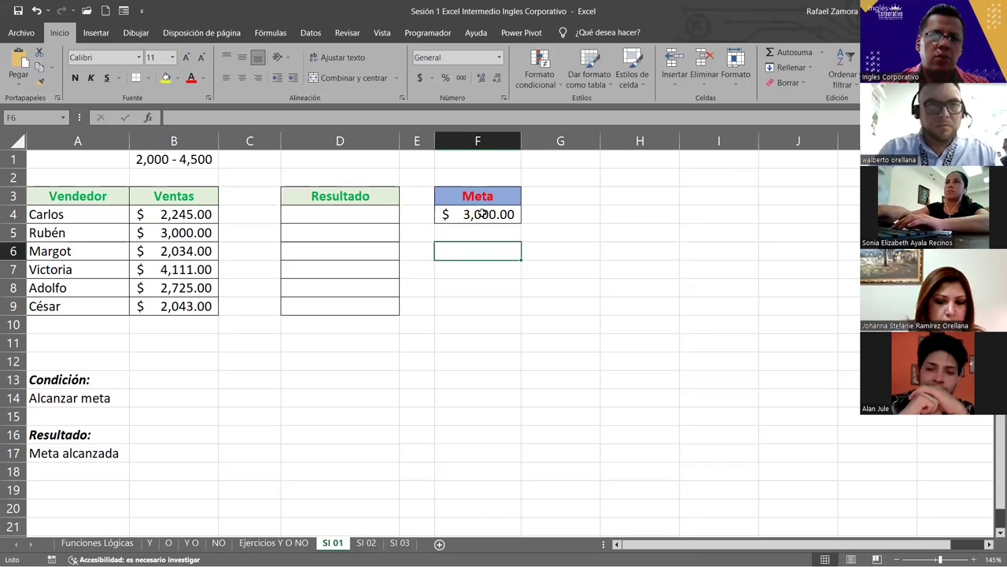
{"action": "left_click", "coordinate": [560, 303]}
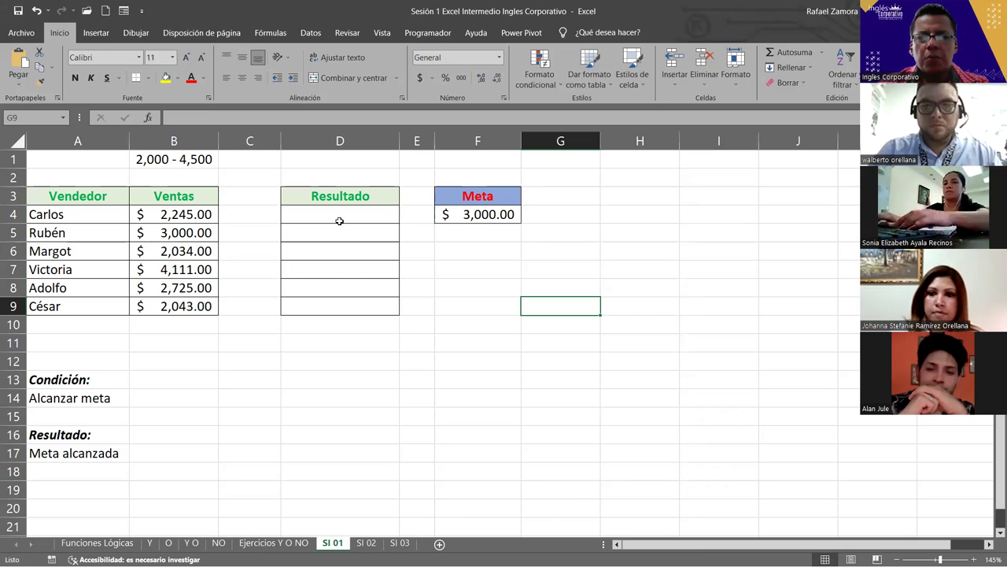
Type =SI(B4=F4,"Meta alcanzada" into D4, highlighting the test and the true-value text
{"action": "left_click", "coordinate": [348, 215]}
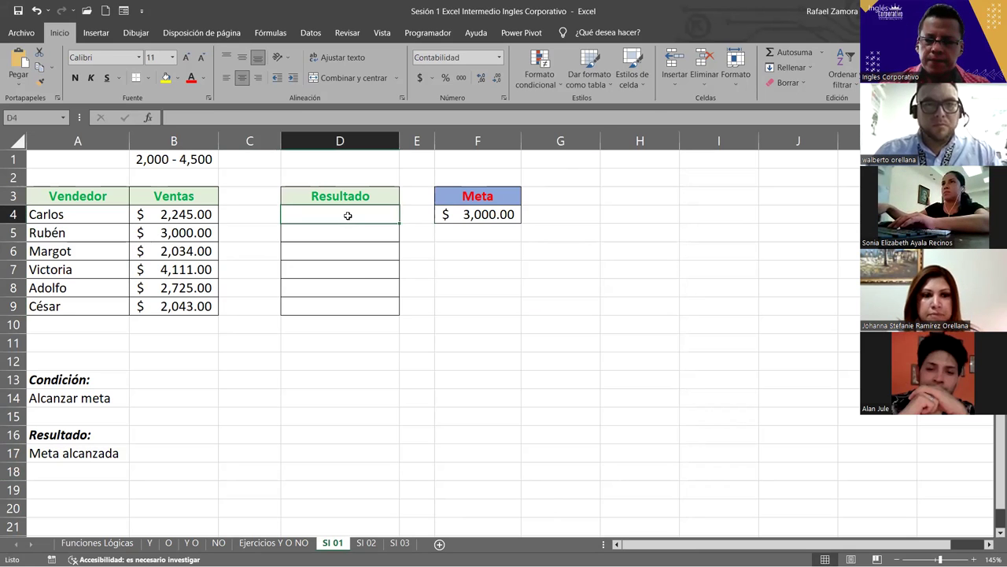
{"action": "type", "text": "="}
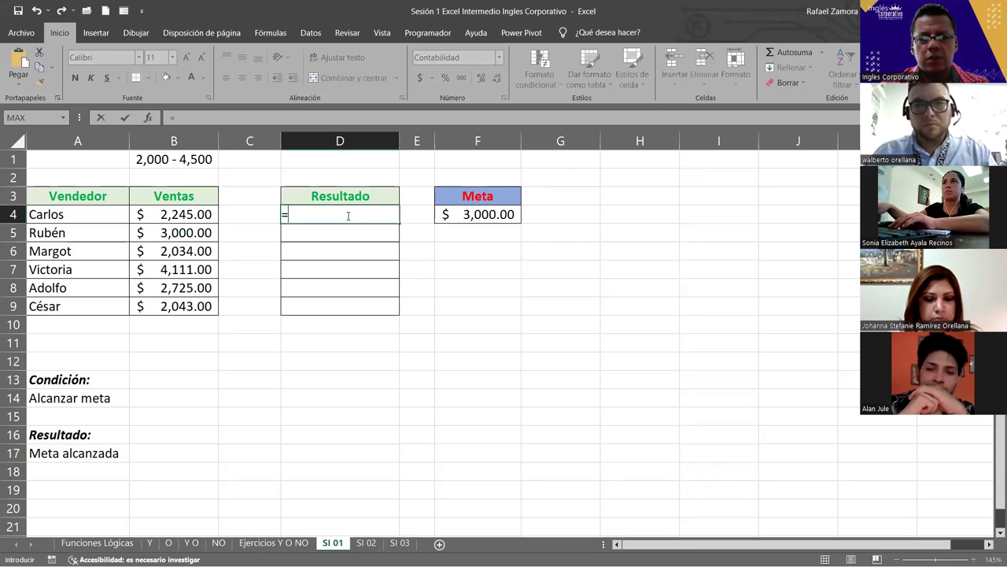
{"action": "type", "text": "si"}
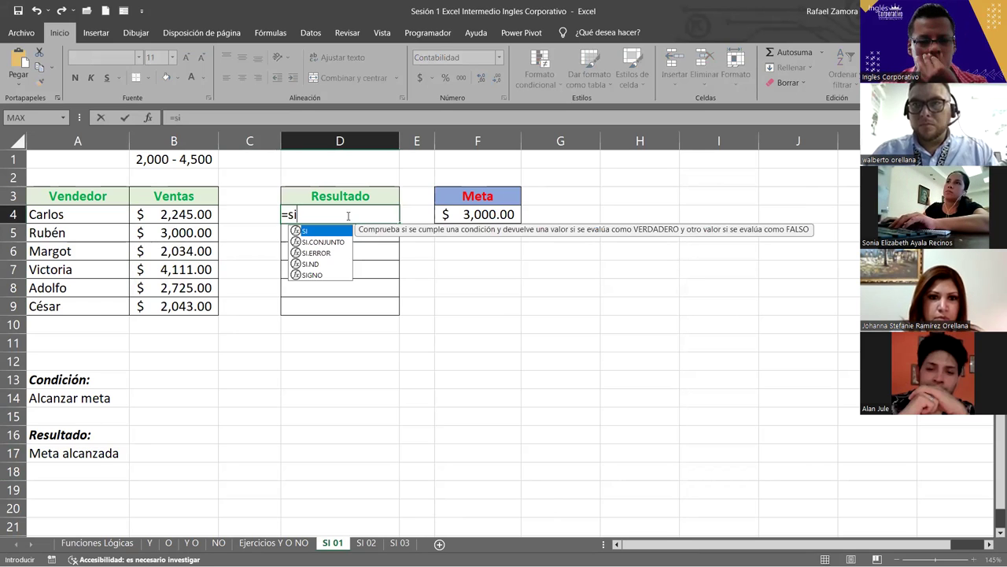
{"action": "key", "text": "Tab"}
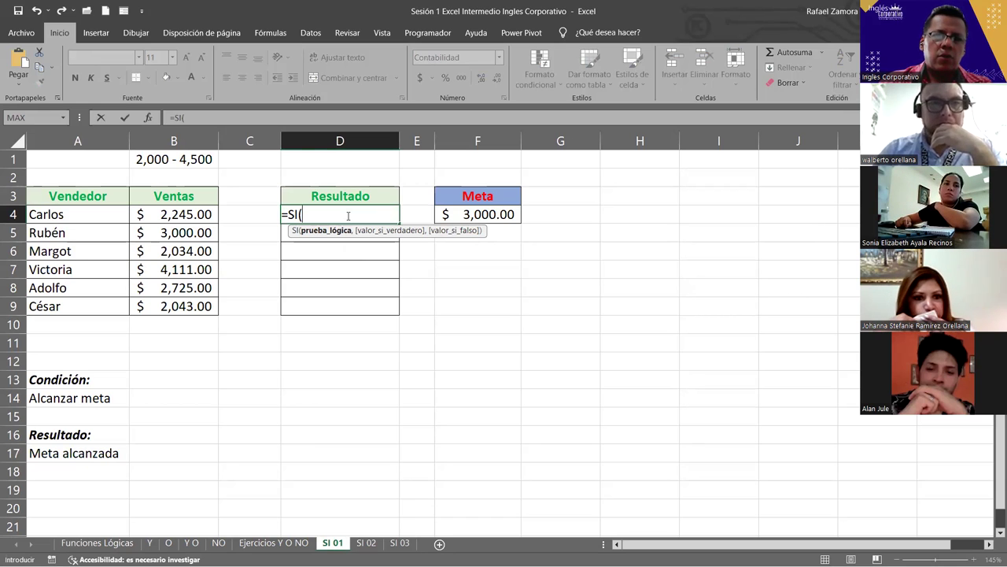
{"action": "left_click", "coordinate": [167, 211]}
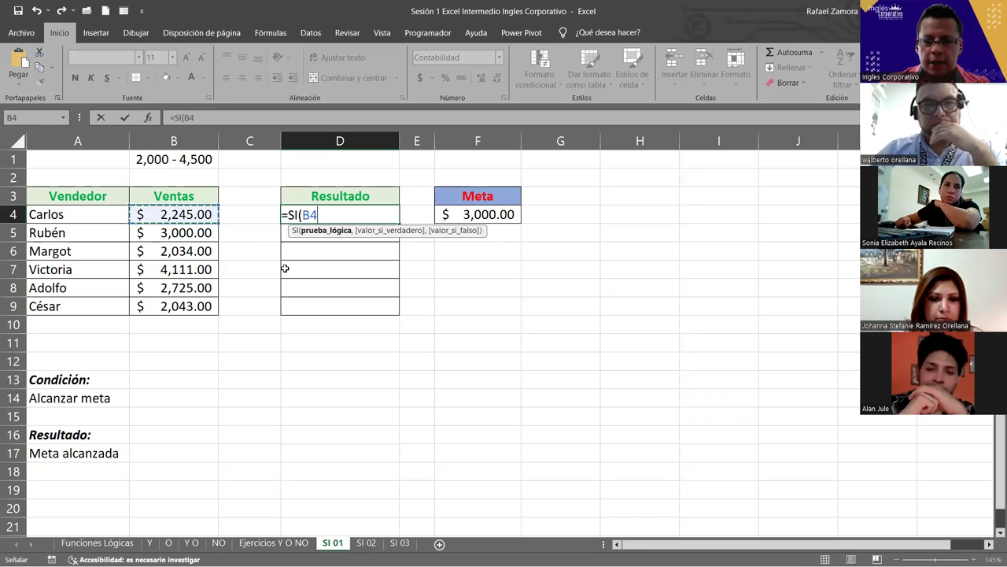
{"action": "type", "text": "="}
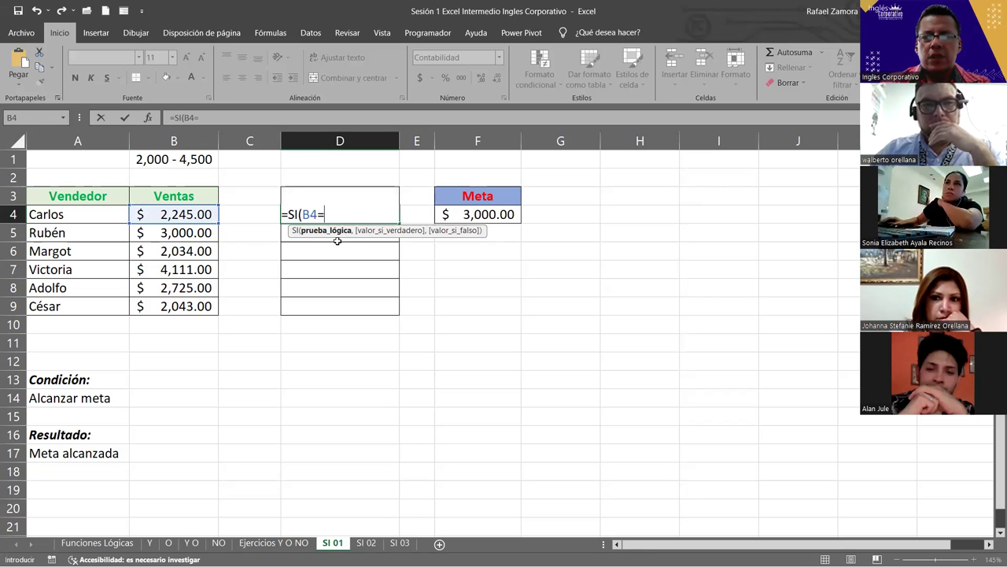
{"action": "left_click", "coordinate": [510, 214]}
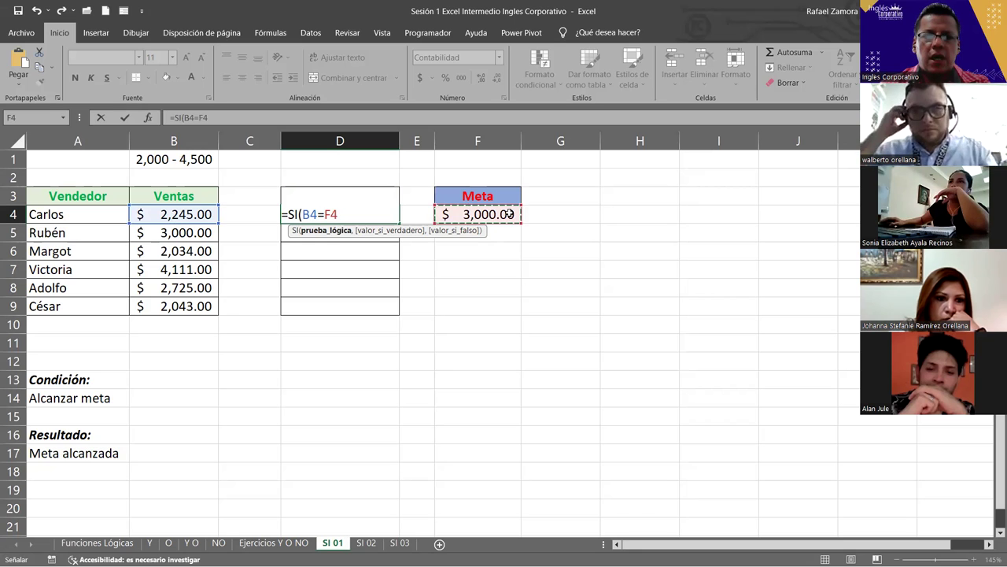
{"action": "type", "text": ","}
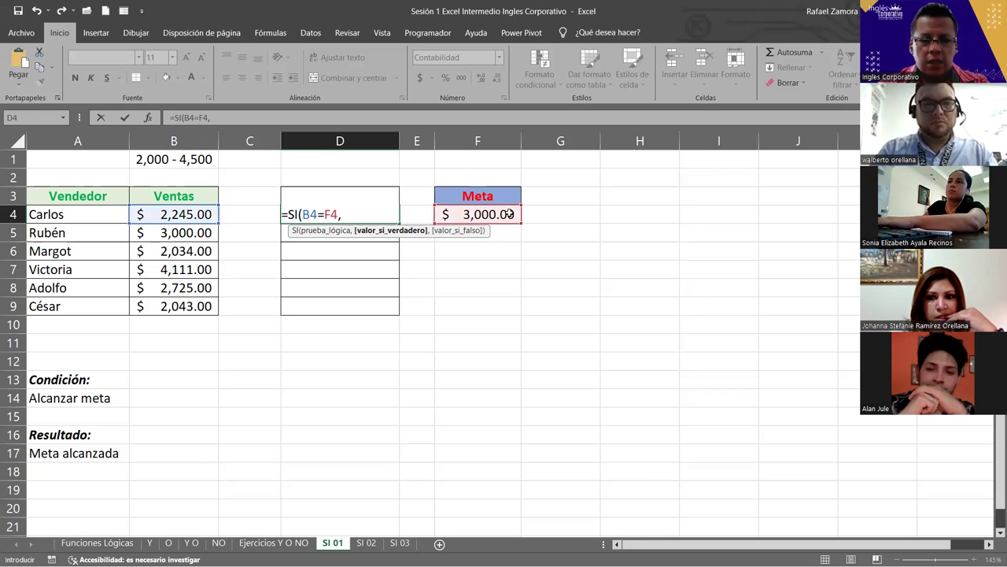
{"action": "type", "text": "\""}
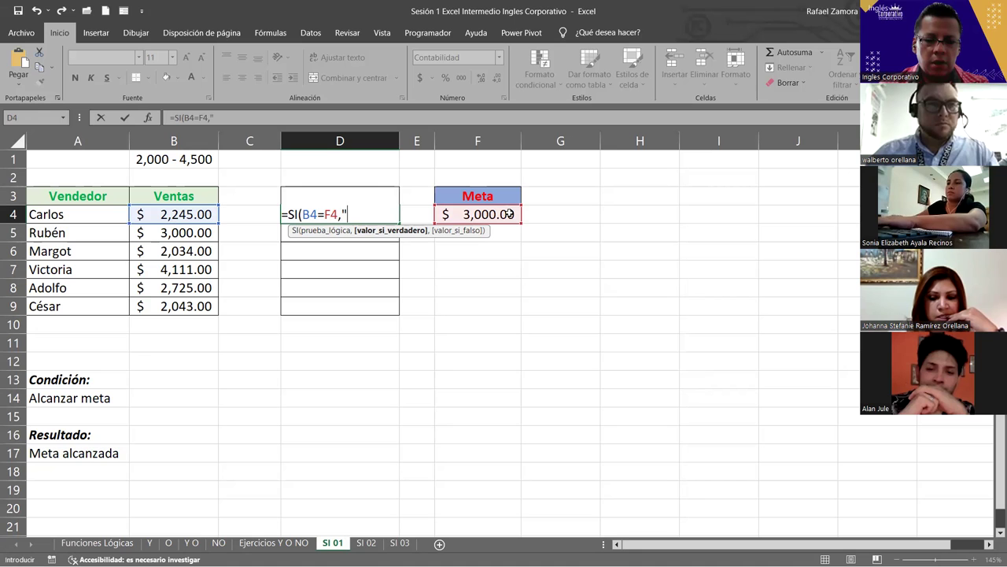
{"action": "type", "text": "Meta alc"}
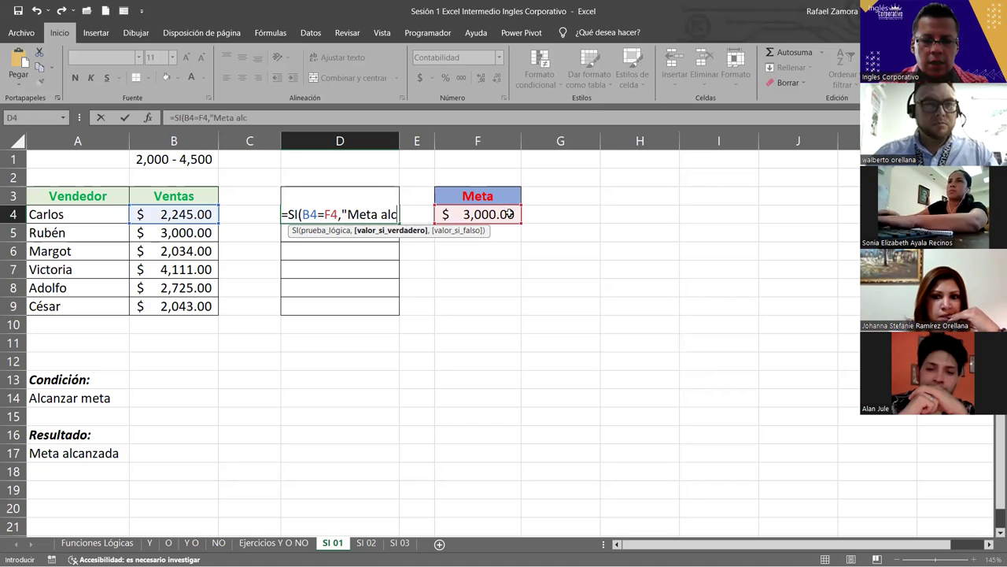
{"action": "type", "text": "anzada"}
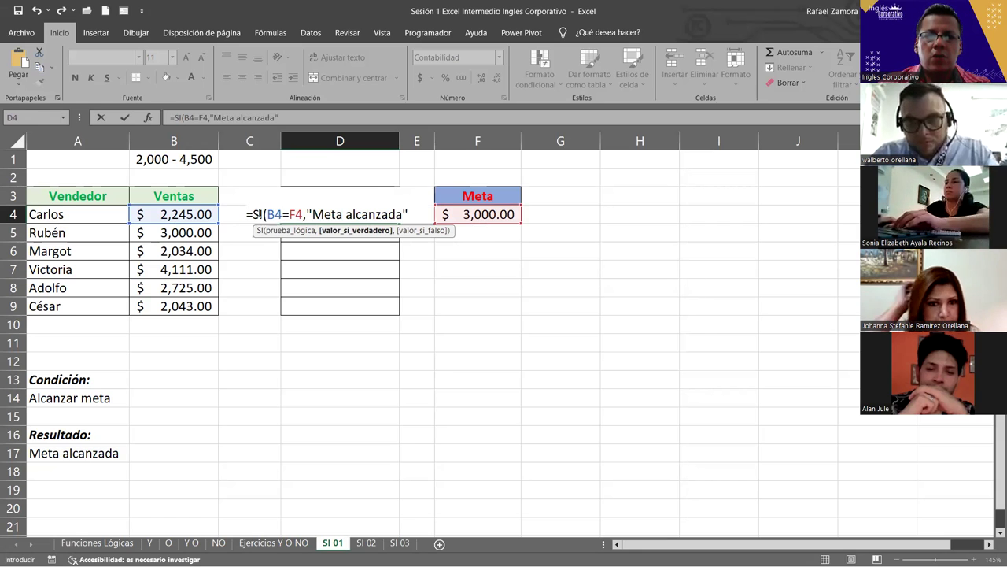
{"action": "left_click_drag", "start_coordinate": [267, 214], "coordinate": [303, 214]}
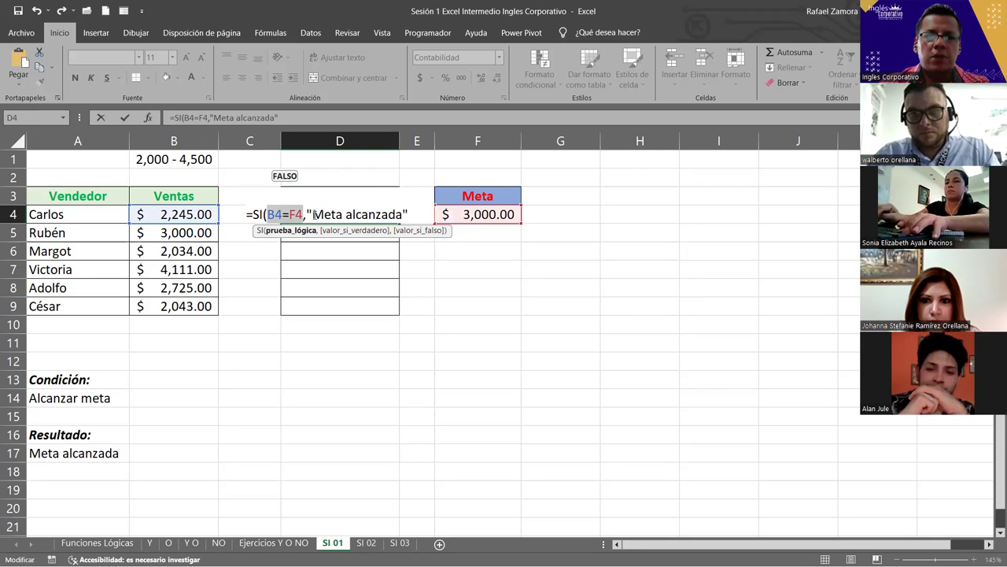
{"action": "left_click_drag", "start_coordinate": [313, 214], "coordinate": [403, 214]}
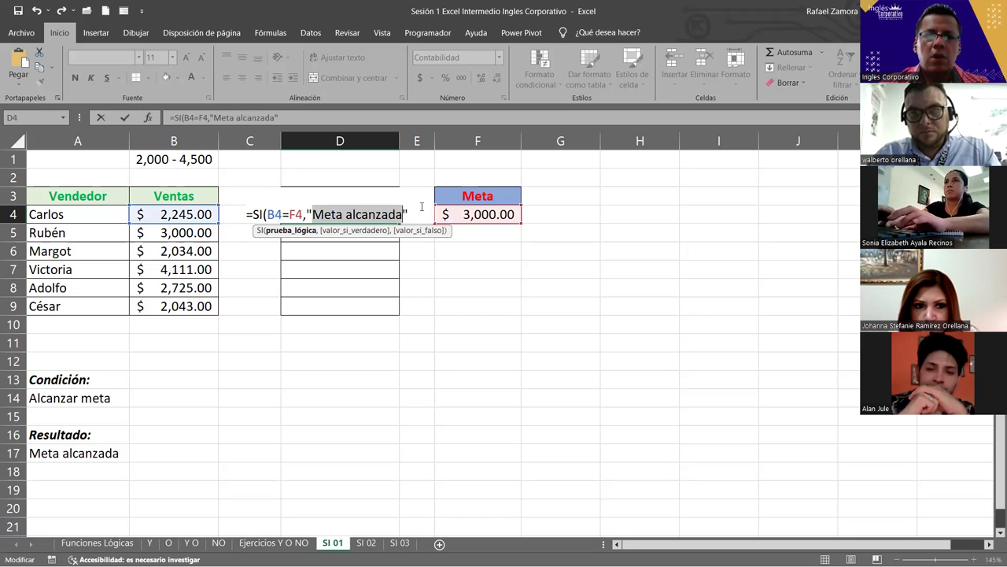
{"action": "left_click", "coordinate": [415, 217]}
Close the D4 formula with an empty false value: =SI(B4=F4,"Meta alcanzada","")
{"action": "type", "text": ","}
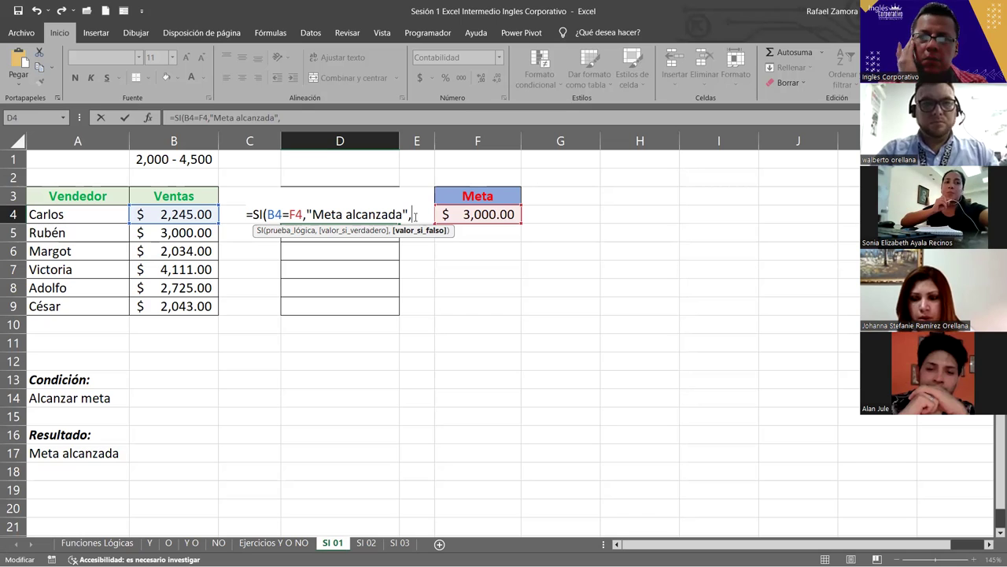
{"action": "type", "text": "\""}
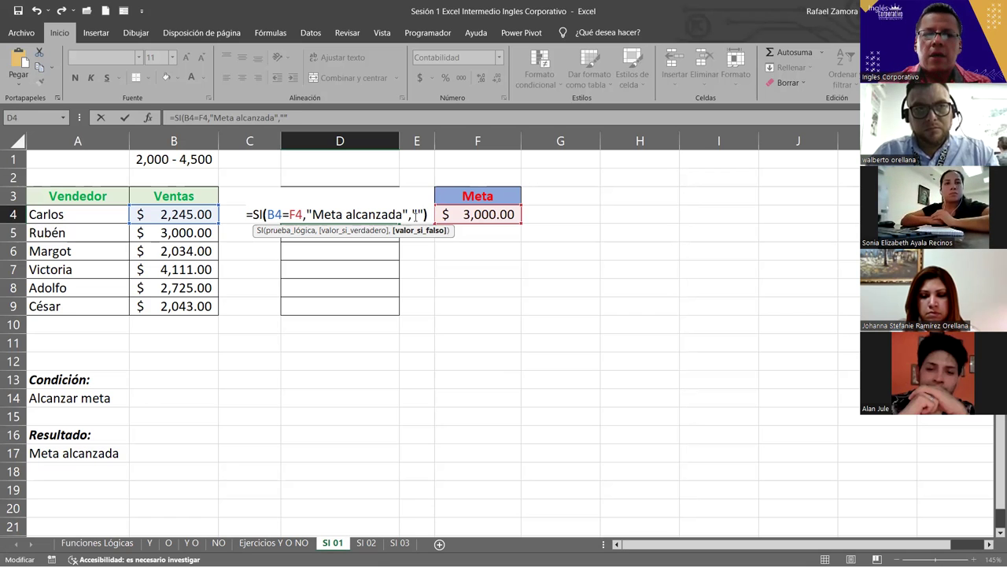
{"action": "type", "text": ")"}
{"action": "key", "text": "Return"}
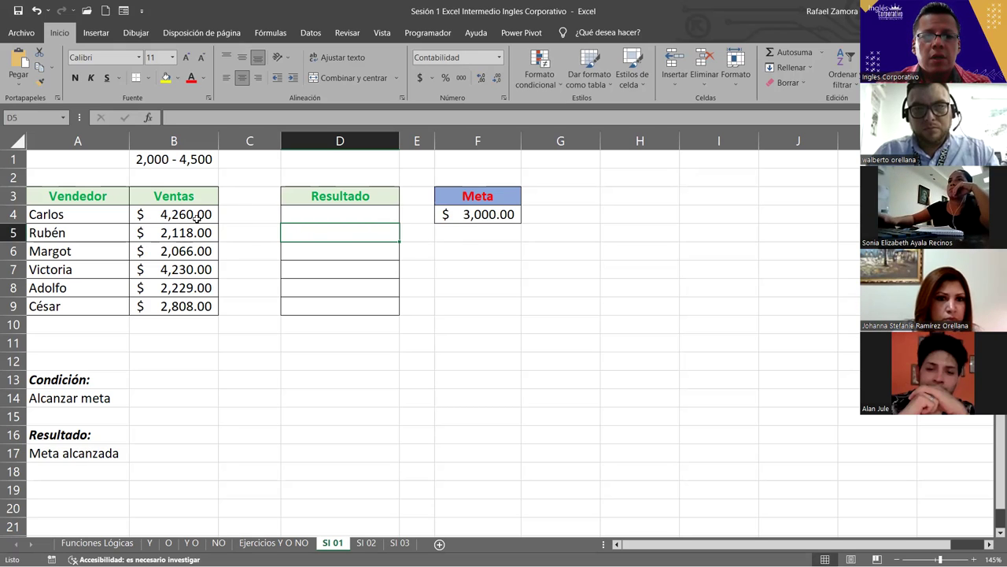
Change D4's test to B4>F4 and recalculate the random sales with F9
{"action": "left_click", "coordinate": [383, 217]}
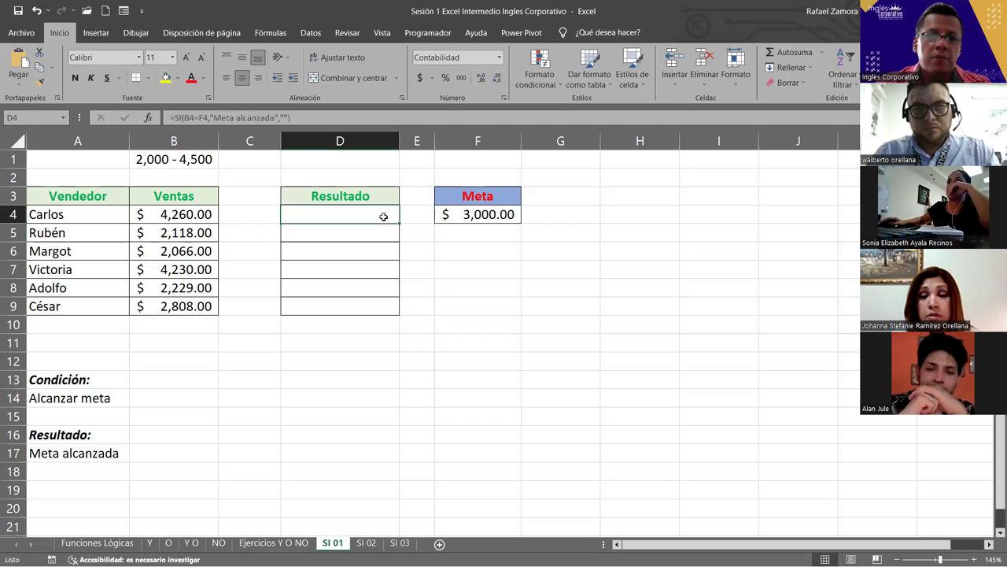
{"action": "double_click", "coordinate": [383, 217]}
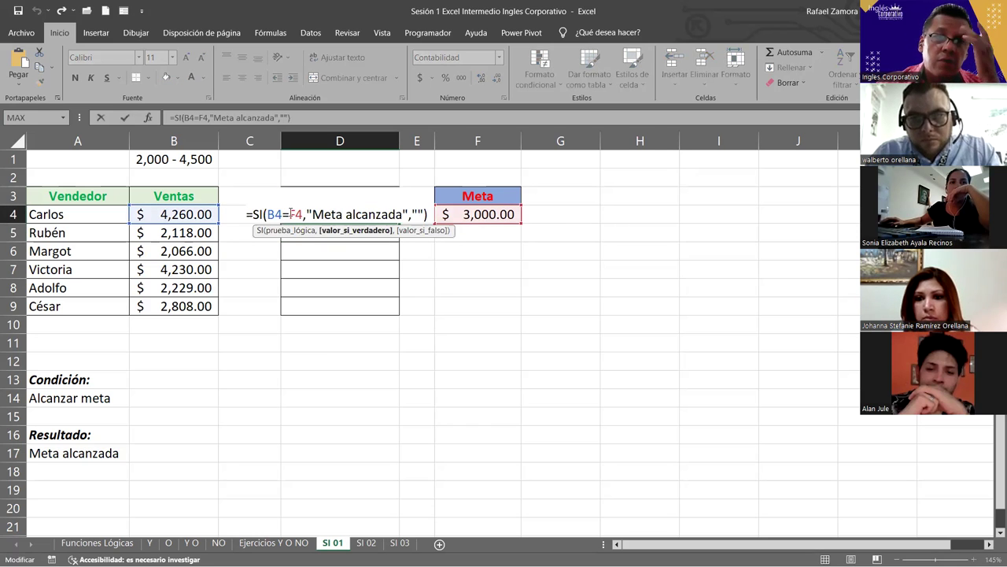
{"action": "key", "text": "BackSpace"}
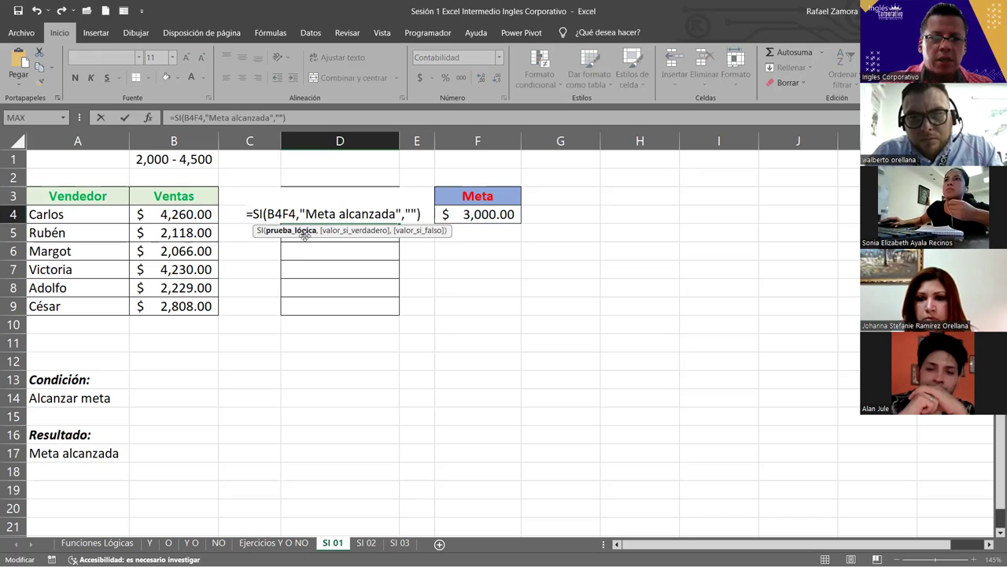
{"action": "type", "text": ">"}
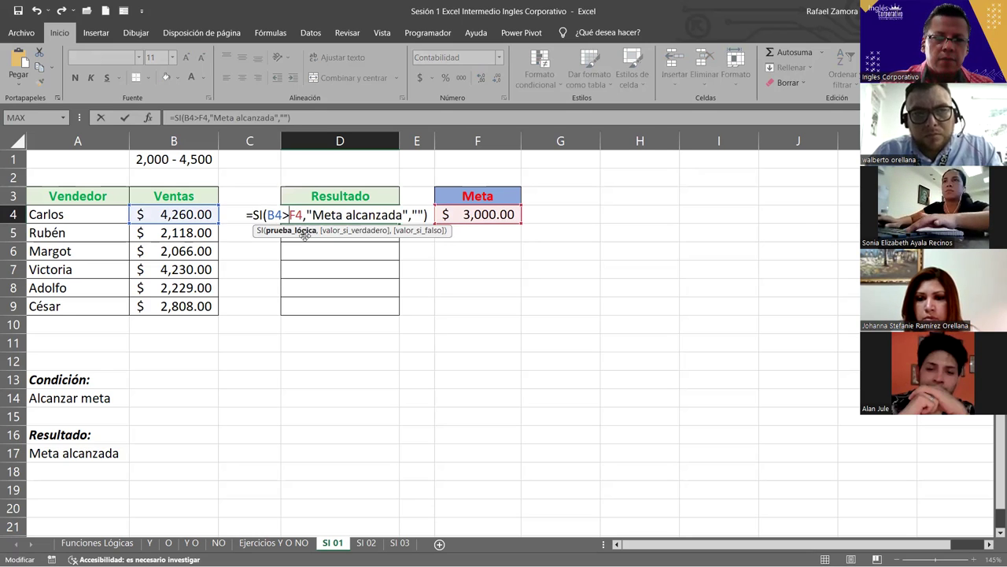
{"action": "key", "text": "Return"}
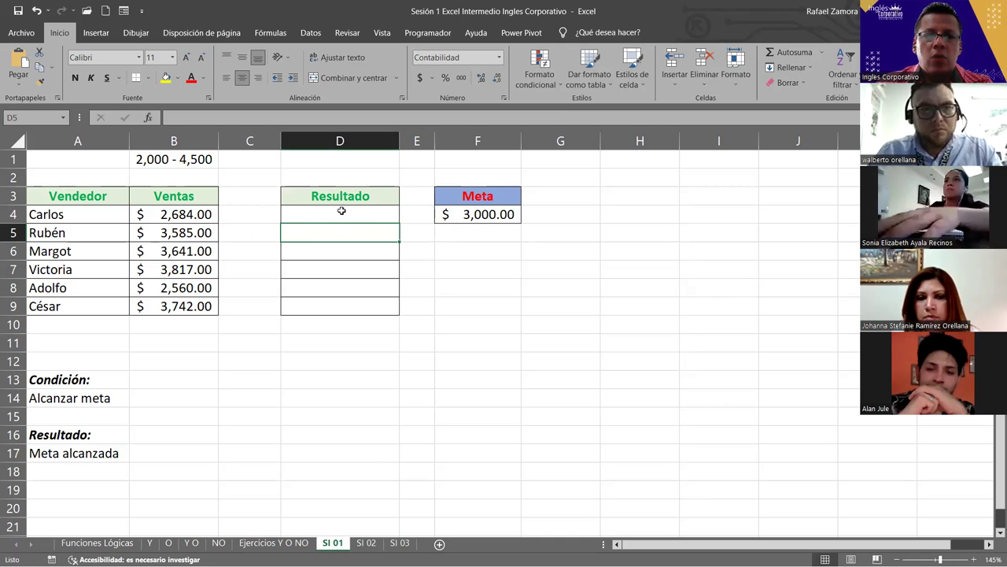
{"action": "left_click", "coordinate": [468, 292]}
{"action": "key", "text": "F9"}
{"action": "key", "text": "F9"}
{"action": "key", "text": "F9"}
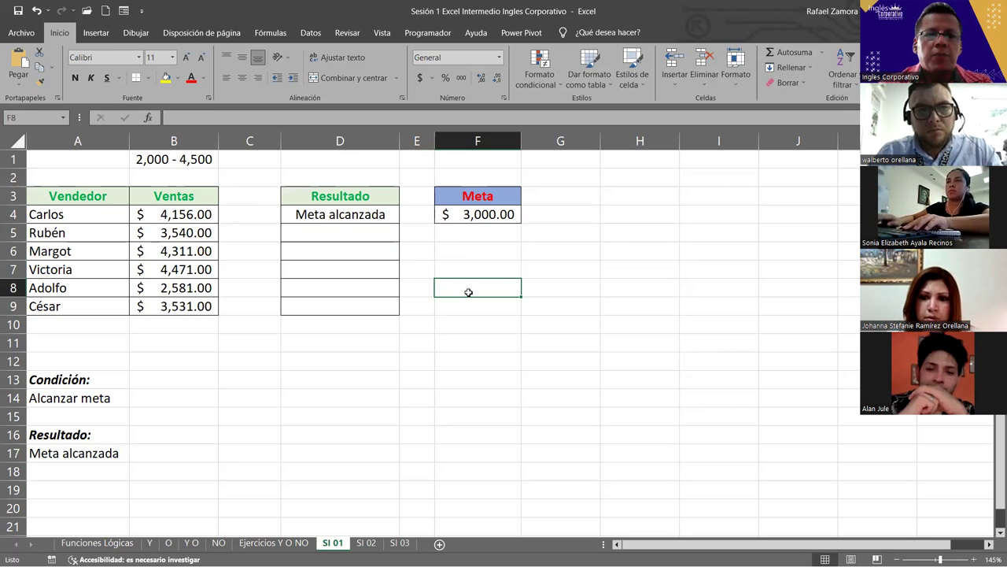
{"action": "left_click", "coordinate": [178, 219]}
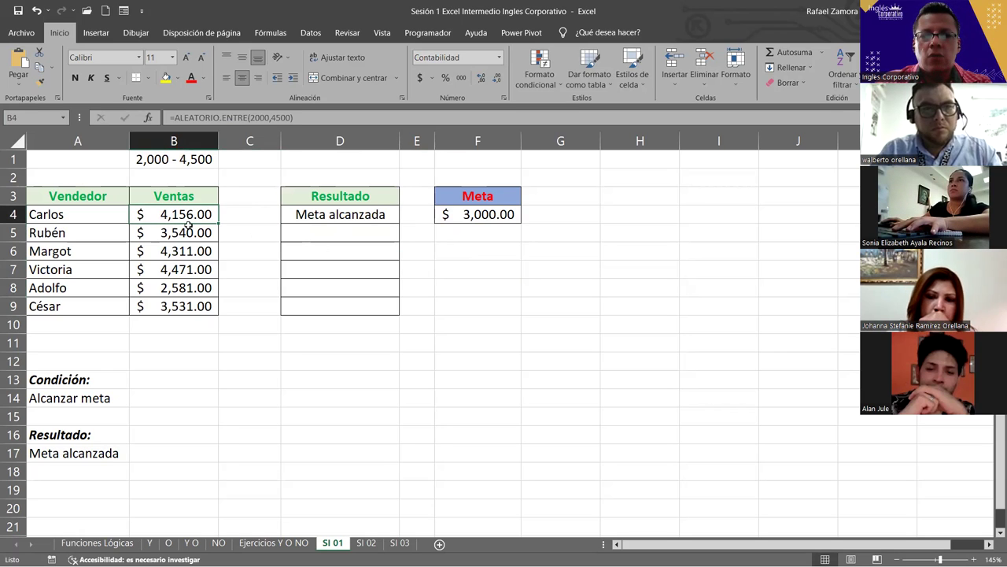
Make the goal reference absolute ($F$4) and copy D4's formula down to D9
{"action": "double_click", "coordinate": [388, 215]}
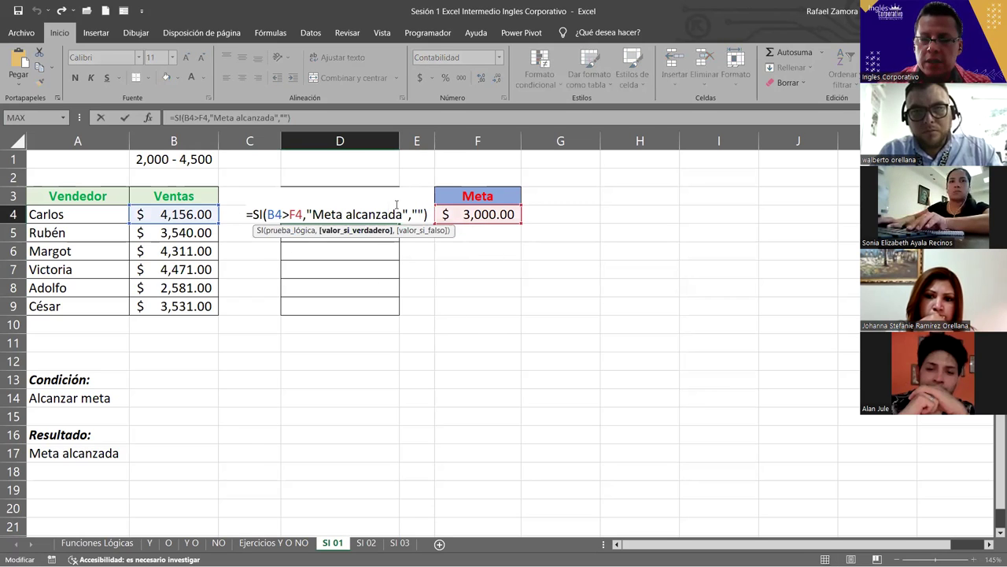
{"action": "left_click", "coordinate": [300, 214]}
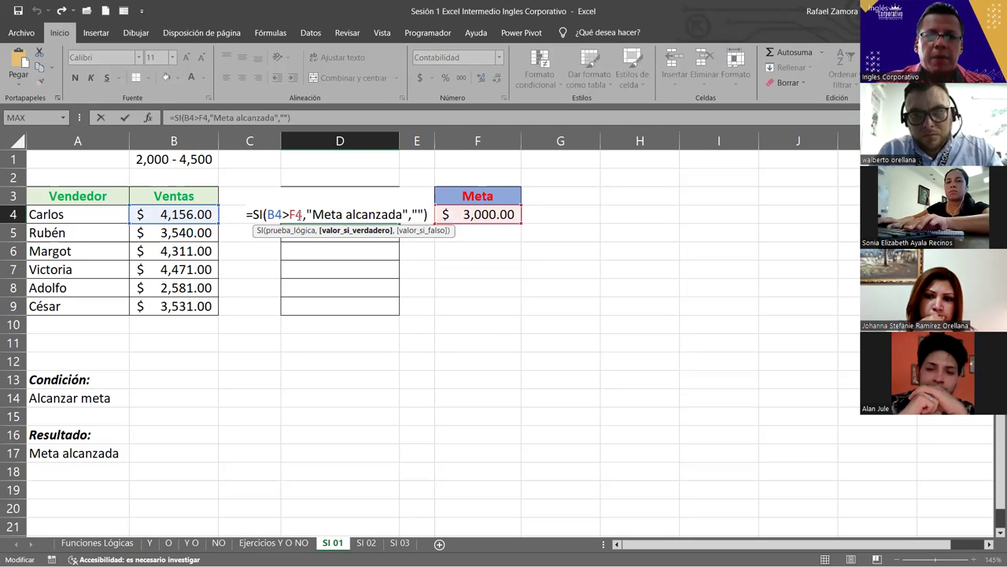
{"action": "left_click", "coordinate": [300, 214]}
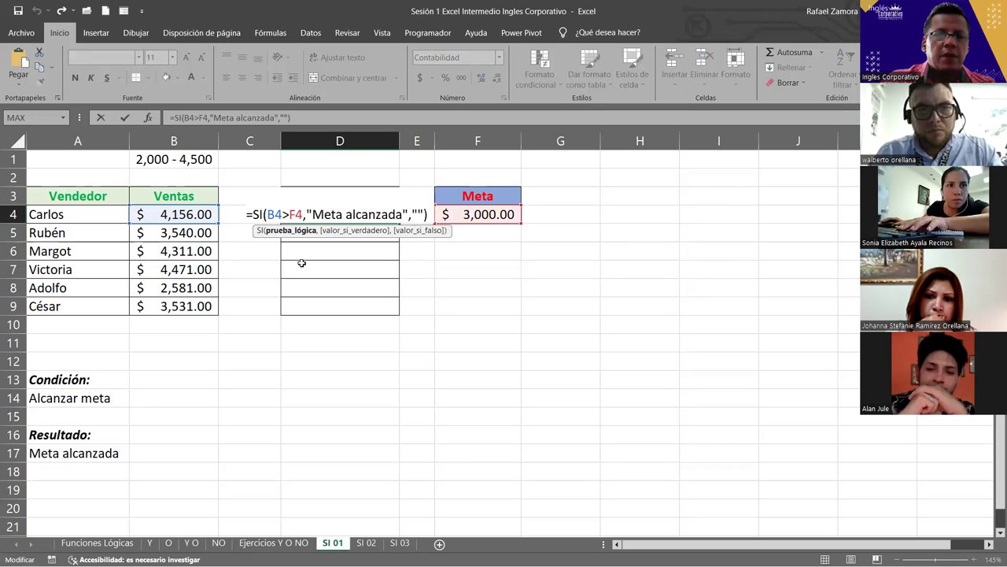
{"action": "key", "text": "F4"}
{"action": "key", "text": "ctrl+Return"}
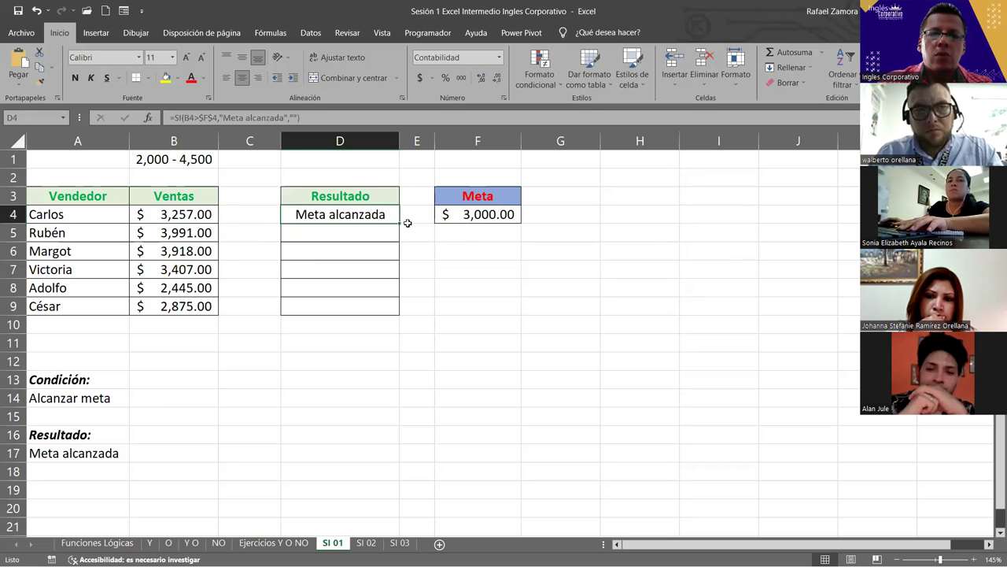
{"action": "left_click_drag", "start_coordinate": [400, 224], "coordinate": [399, 315]}
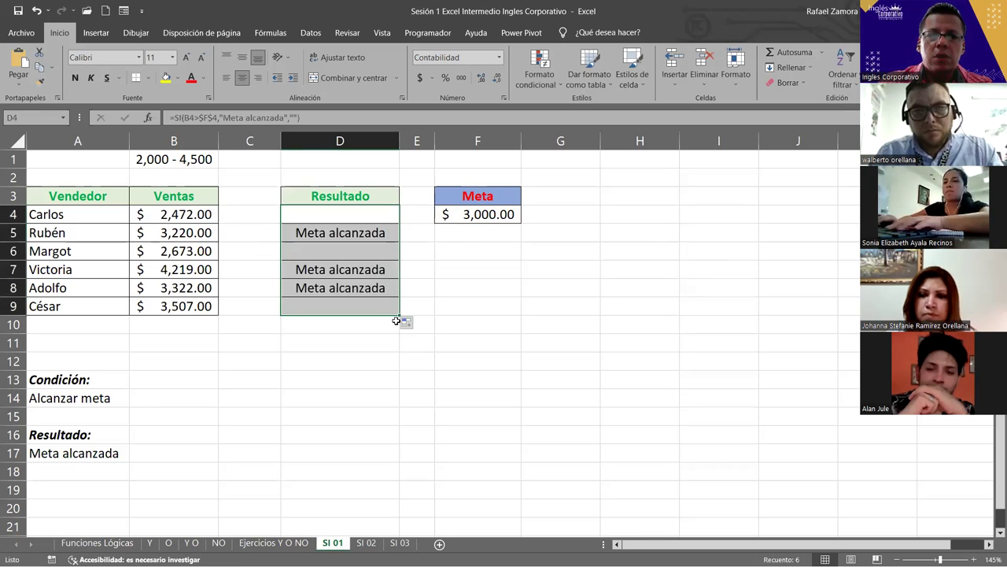
{"action": "left_click", "coordinate": [704, 344]}
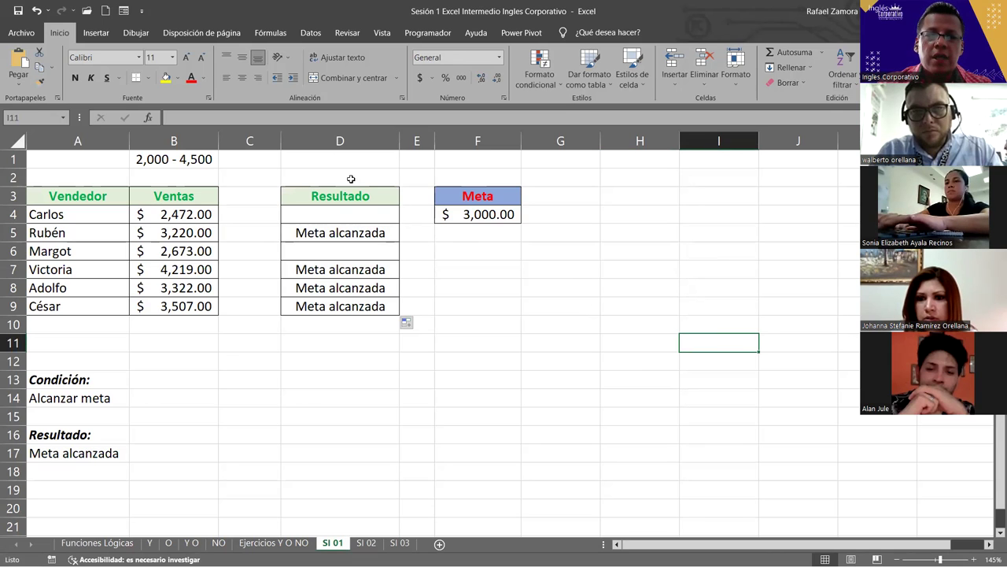
Correct the test to B4>=$F$4 and refill the formula down D4:D9
{"action": "left_click", "coordinate": [329, 215]}
{"action": "double_click", "coordinate": [330, 215]}
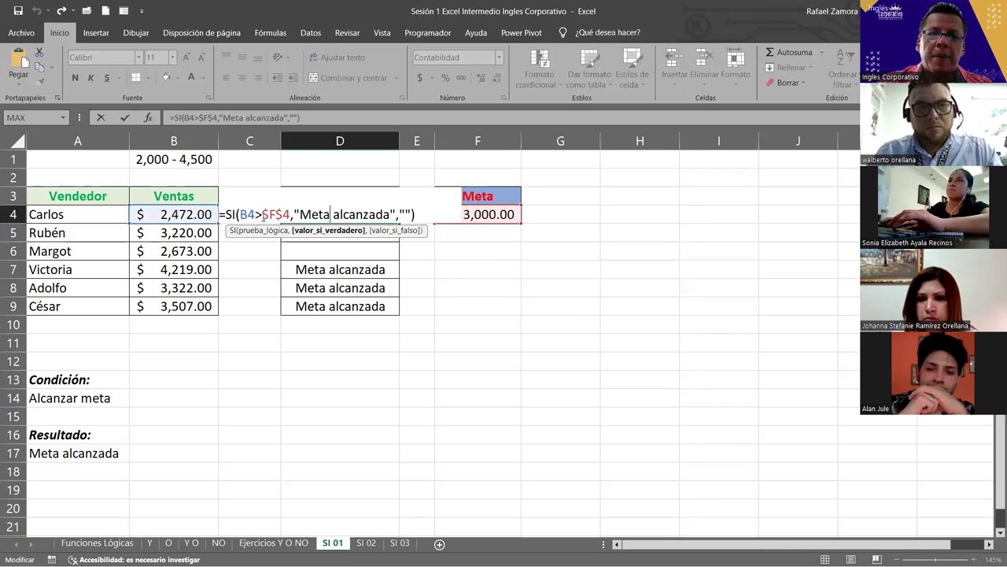
{"action": "left_click", "coordinate": [250, 214]}
{"action": "type", "text": "="}
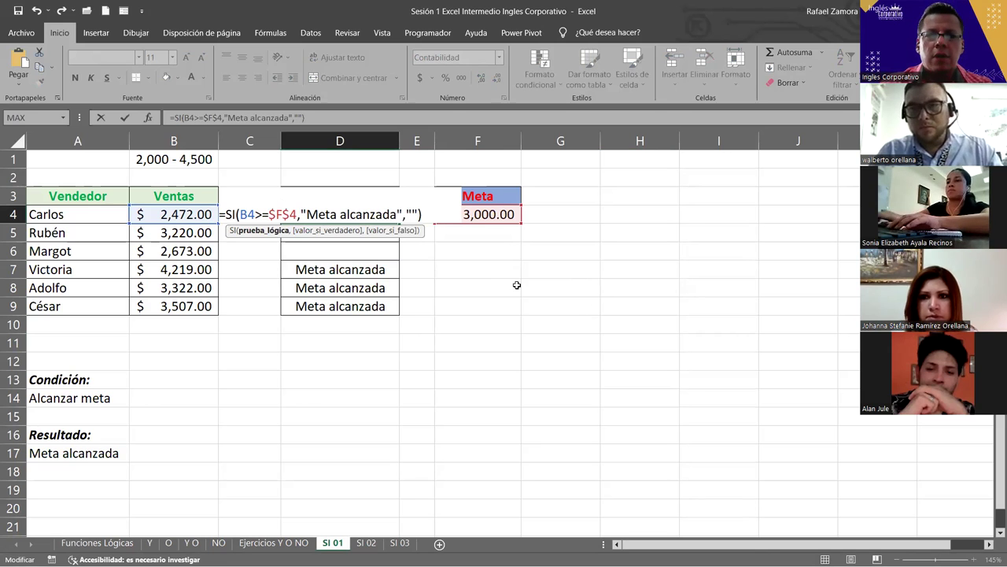
{"action": "key", "text": "Return"}
{"action": "left_click", "coordinate": [392, 216]}
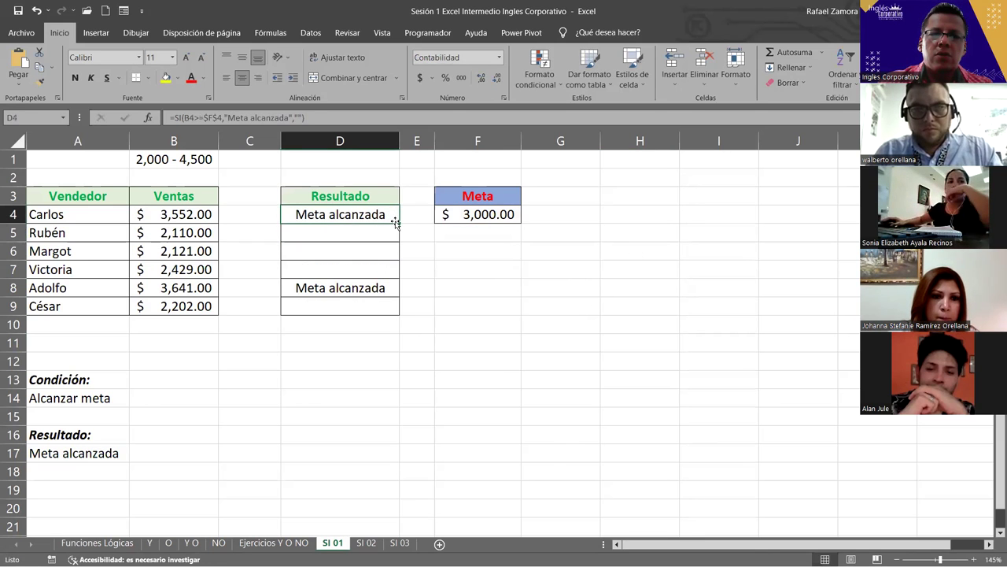
{"action": "double_click", "coordinate": [398, 223]}
{"action": "left_click", "coordinate": [506, 305]}
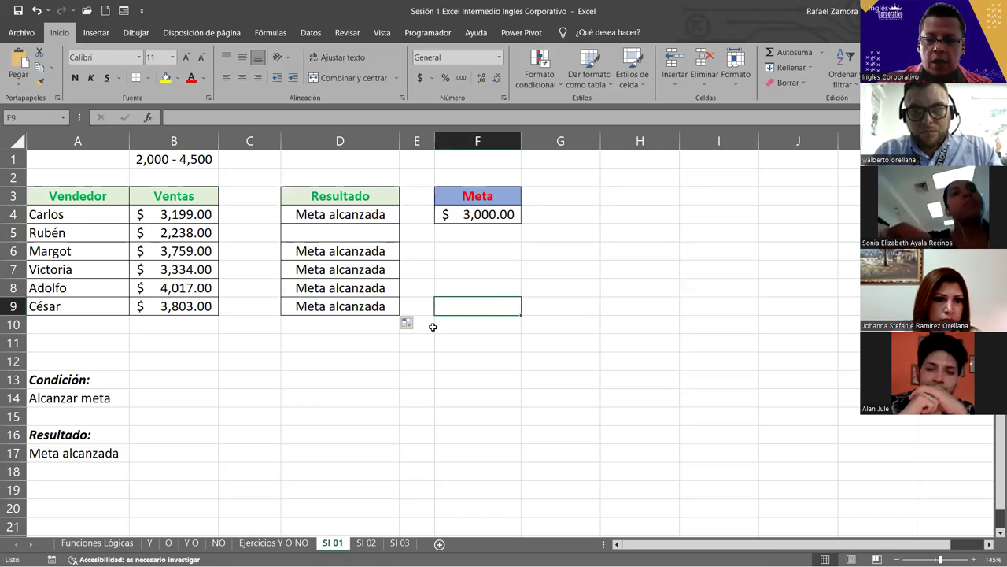
Recalculate the sales five times with F9 until all six sellers show Meta alcanzada
{"action": "key", "text": "F9"}
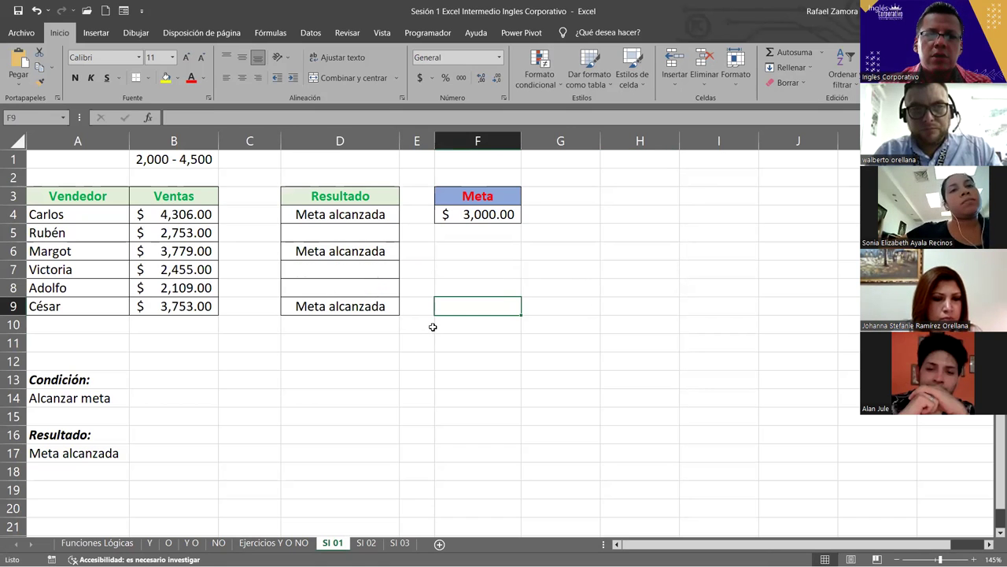
{"action": "key", "text": "F9"}
{"action": "key", "text": "F9"}
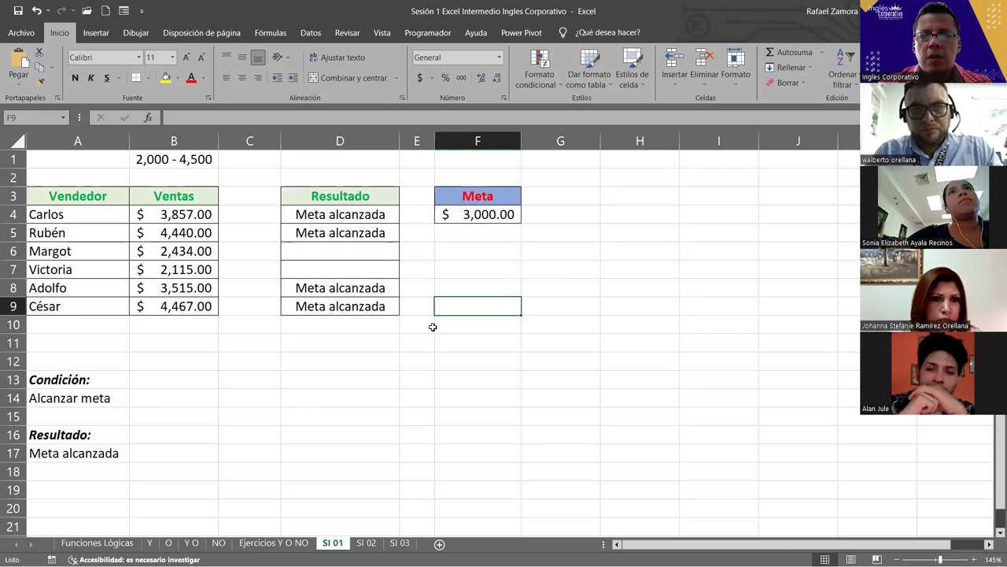
{"action": "key", "text": "F9"}
{"action": "key", "text": "F9"}
{"action": "key", "text": "F9"}
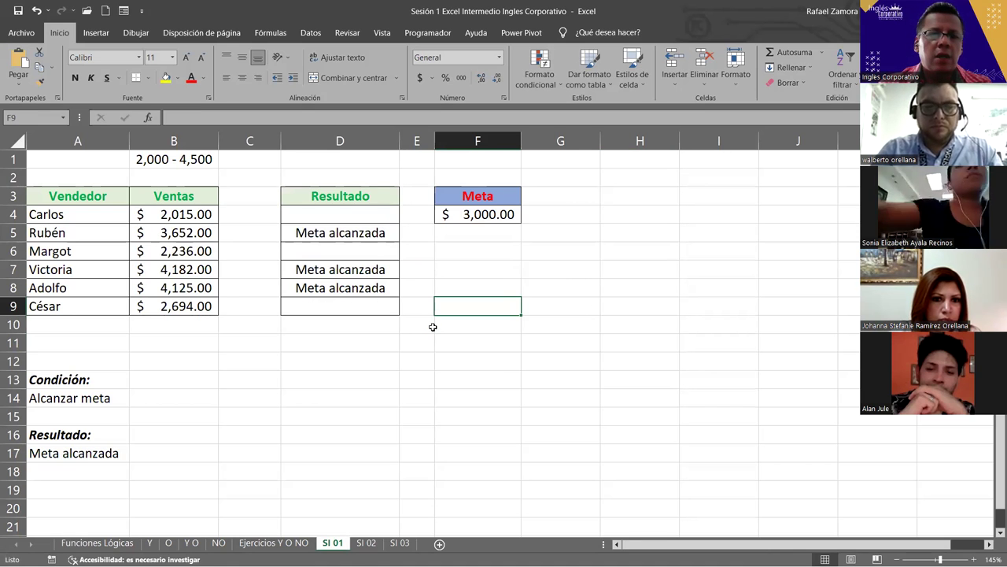
{"action": "key", "text": "F9"}
{"action": "key", "text": "F9"}
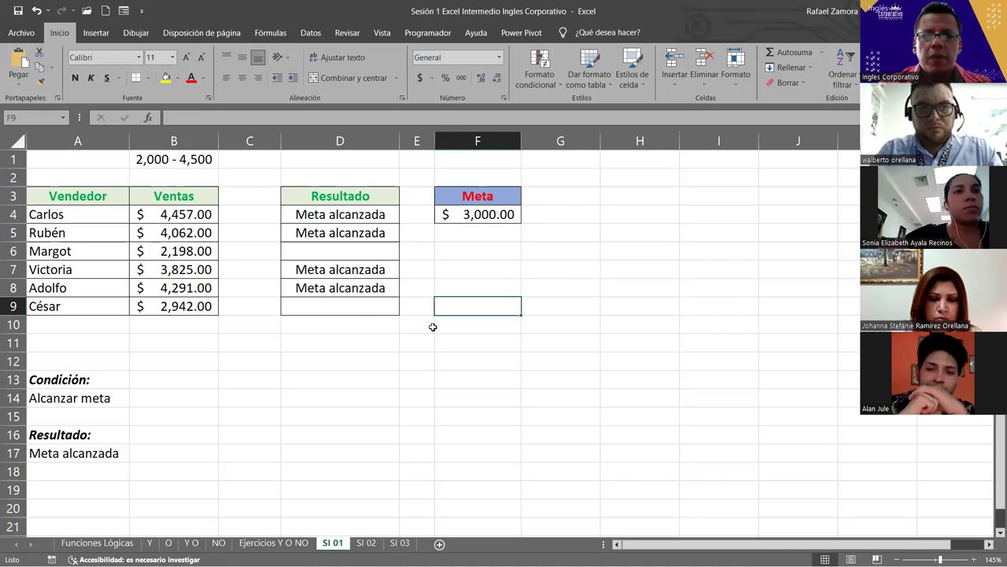
{"action": "key", "text": "F9"}
{"action": "key", "text": "F9"}
{"action": "key", "text": "F9"}
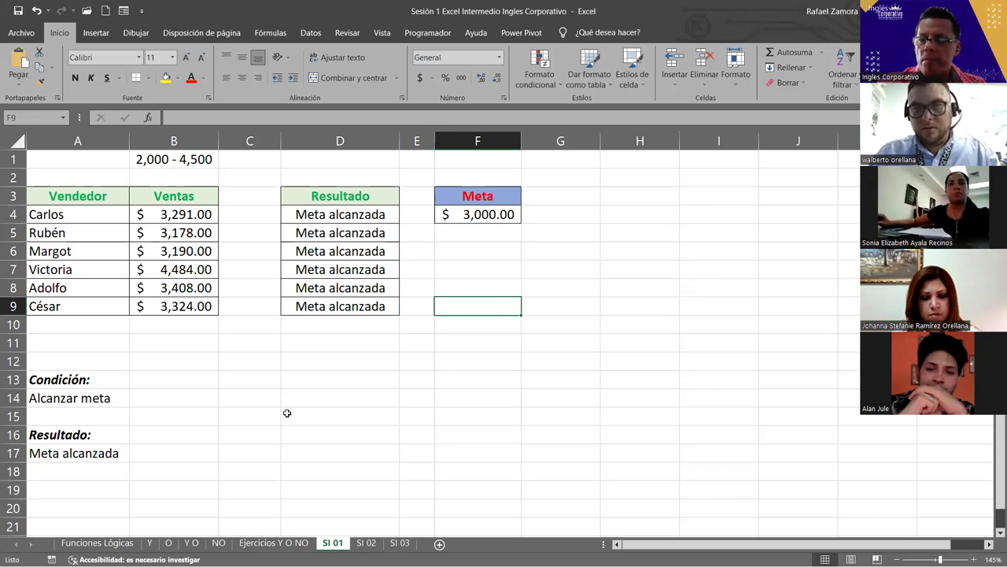
{"action": "left_click", "coordinate": [414, 376]}
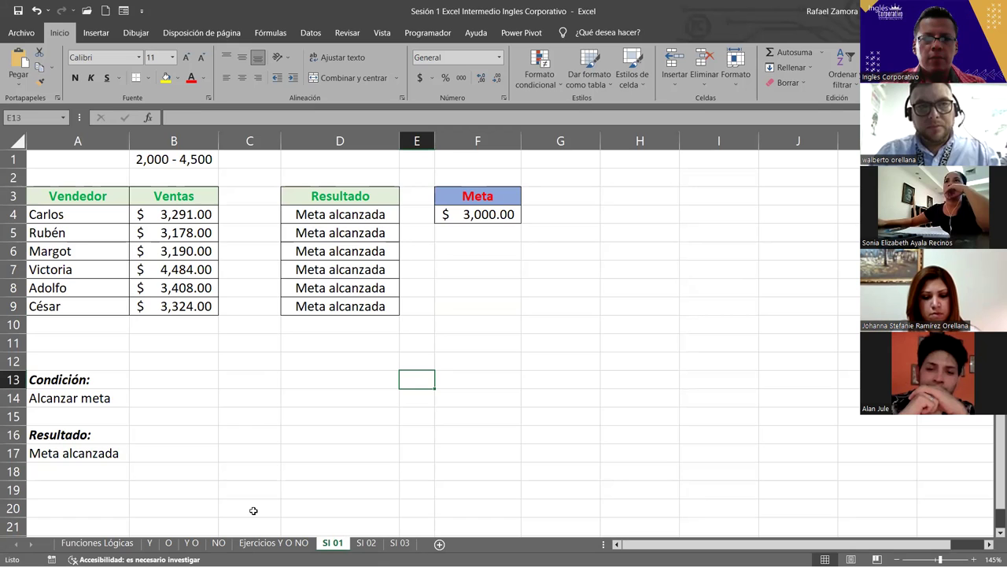
Toggle between the SI 01 and SI 02 sheets, zooming, and end on SI 02
{"action": "left_click", "coordinate": [360, 545]}
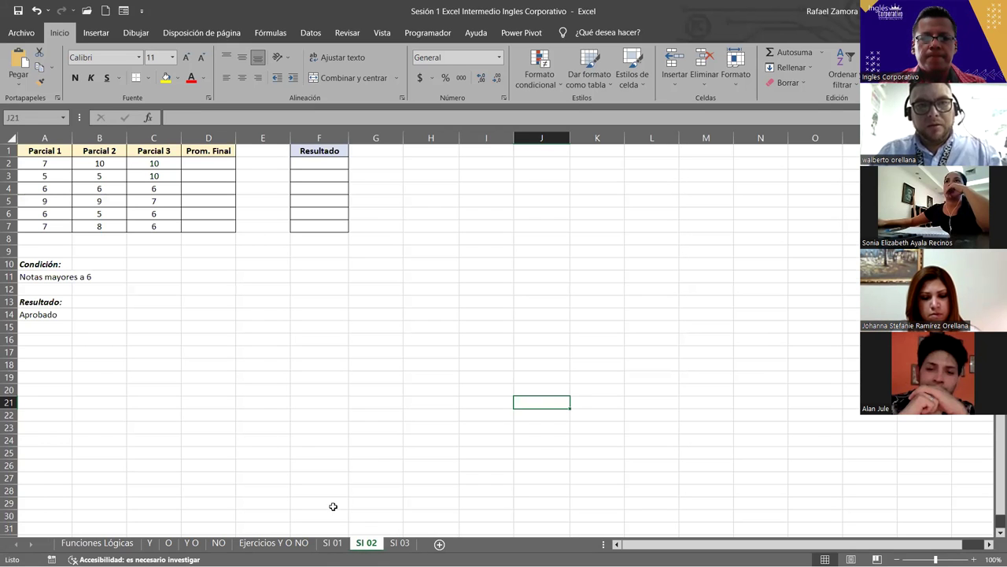
{"action": "left_click", "coordinate": [327, 543]}
{"action": "scroll", "coordinate": [267, 455], "scroll_direction": "up", "scroll_amount": 5}
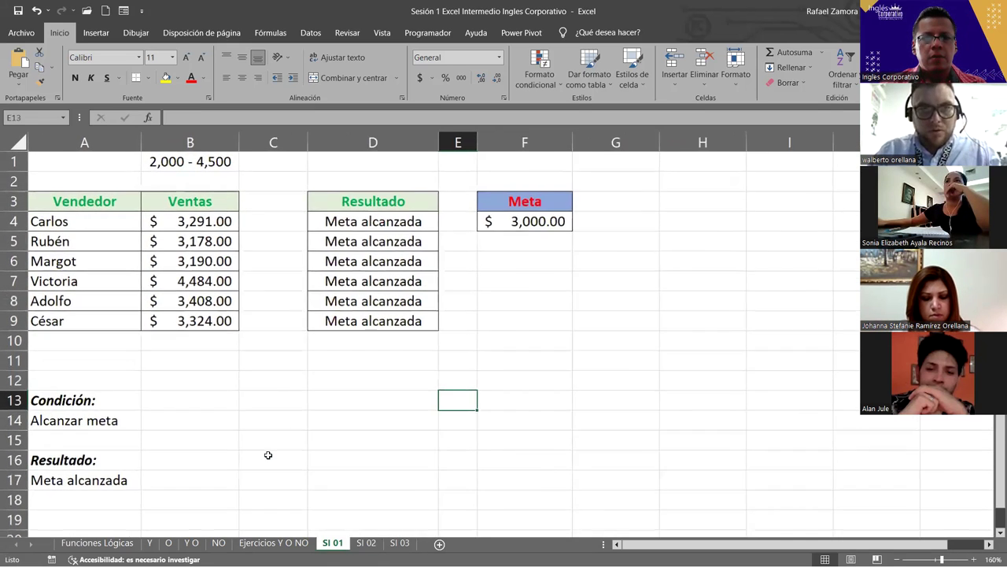
{"action": "scroll", "coordinate": [267, 455], "scroll_direction": "down", "scroll_amount": 1}
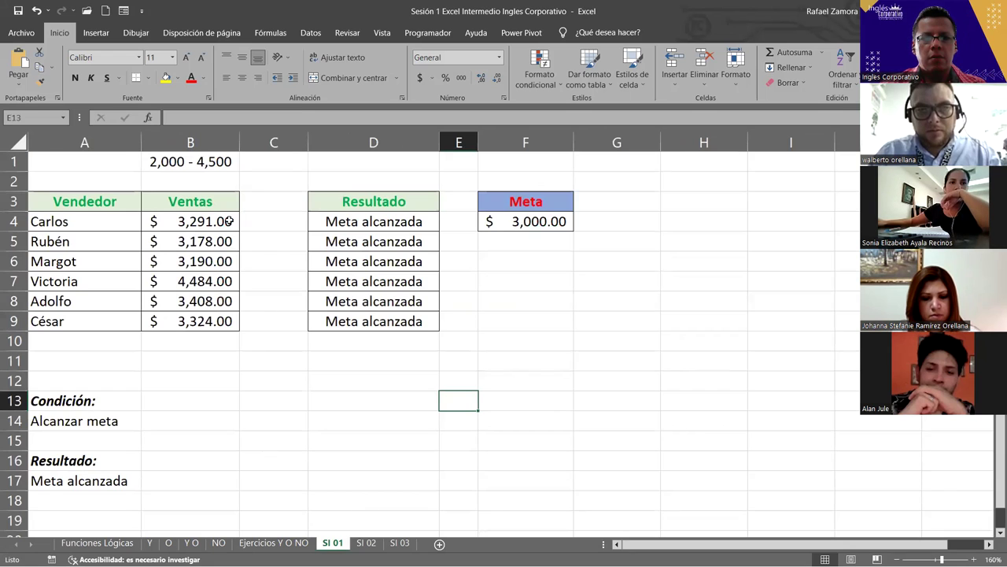
{"action": "left_click", "coordinate": [366, 543]}
{"action": "scroll", "coordinate": [326, 377], "scroll_direction": "up", "scroll_amount": 4}
{"action": "scroll", "coordinate": [324, 377], "scroll_direction": "up", "scroll_amount": 1}
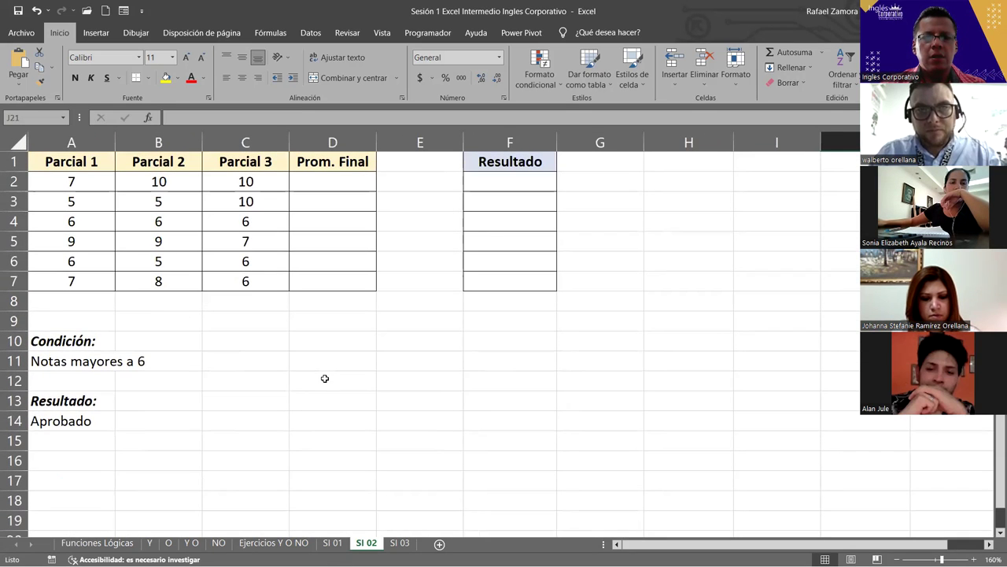
{"action": "left_click", "coordinate": [334, 543]}
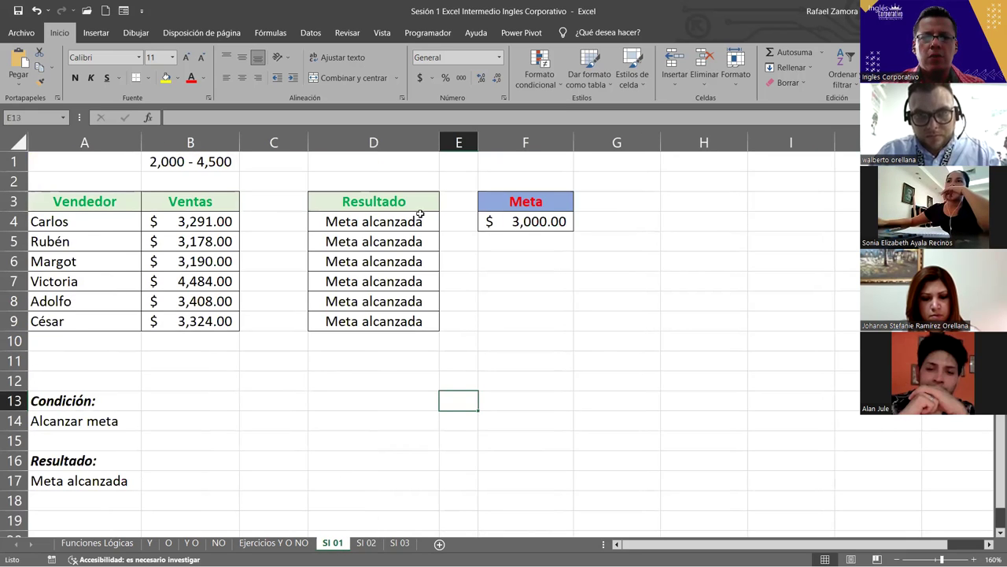
{"action": "left_click", "coordinate": [366, 543]}
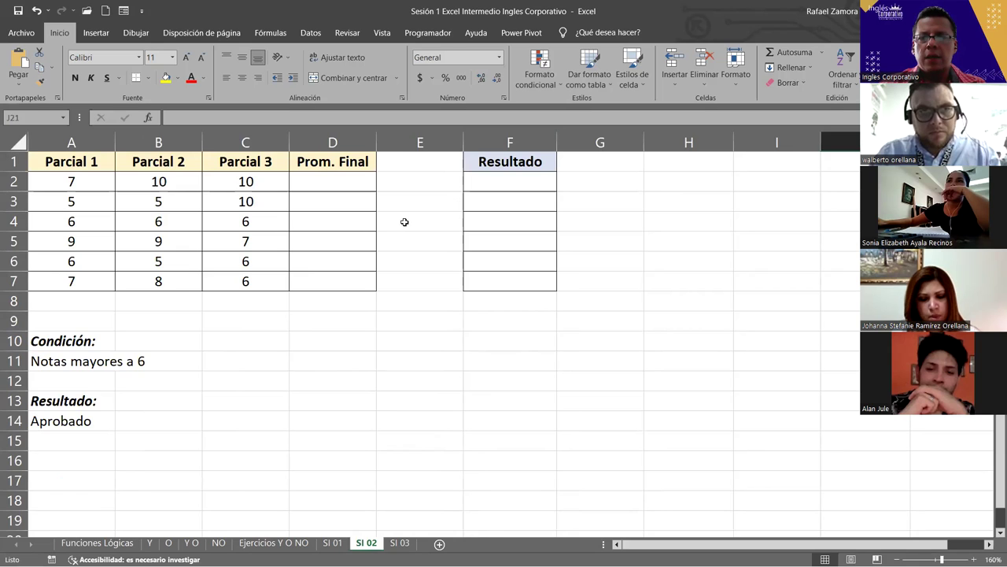
Enter =PROMEDIO(A2:C2) in D2, fixing a stray parenthesis, and fill it down to D7
{"action": "left_click", "coordinate": [339, 185]}
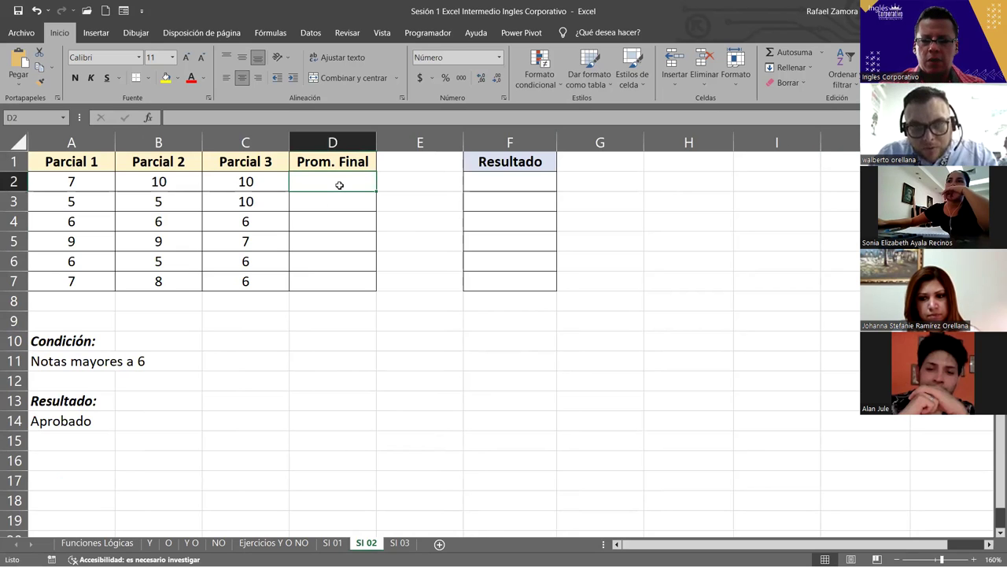
{"action": "type", "text": ")"}
{"action": "type", "text": "="}
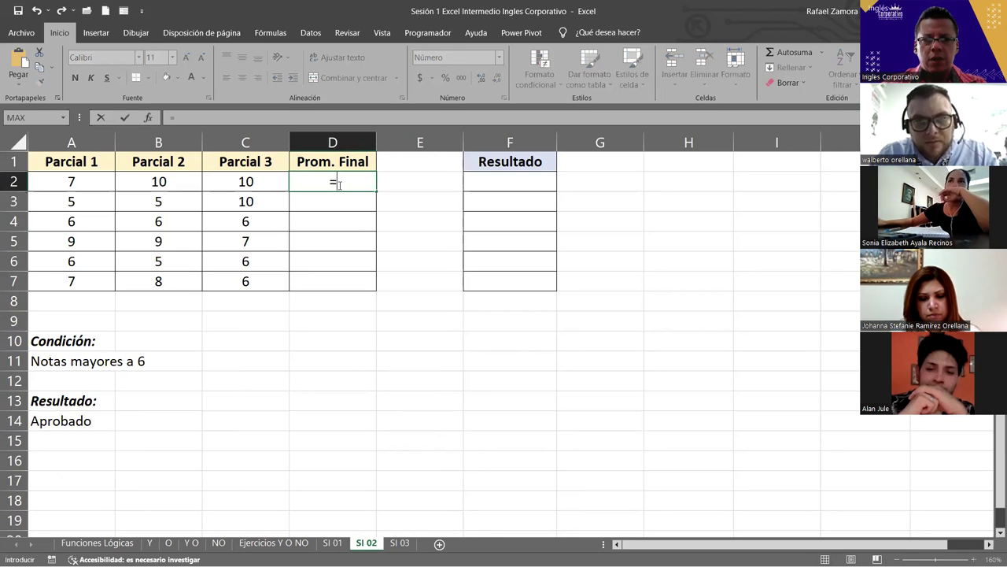
{"action": "type", "text": "pro"}
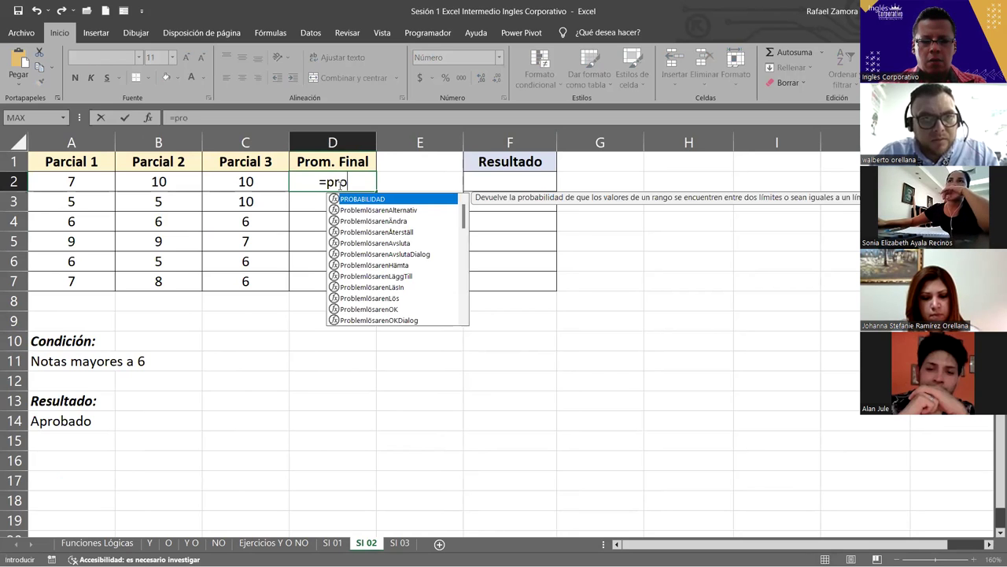
{"action": "type", "text": "me"}
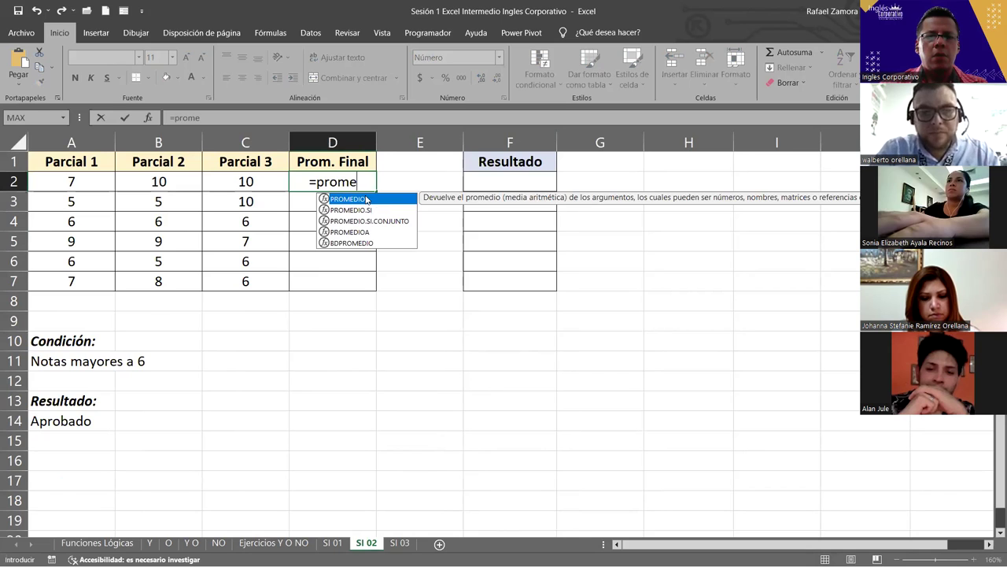
{"action": "key", "text": "Tab"}
{"action": "left_click_drag", "start_coordinate": [71, 182], "coordinate": [246, 184]}
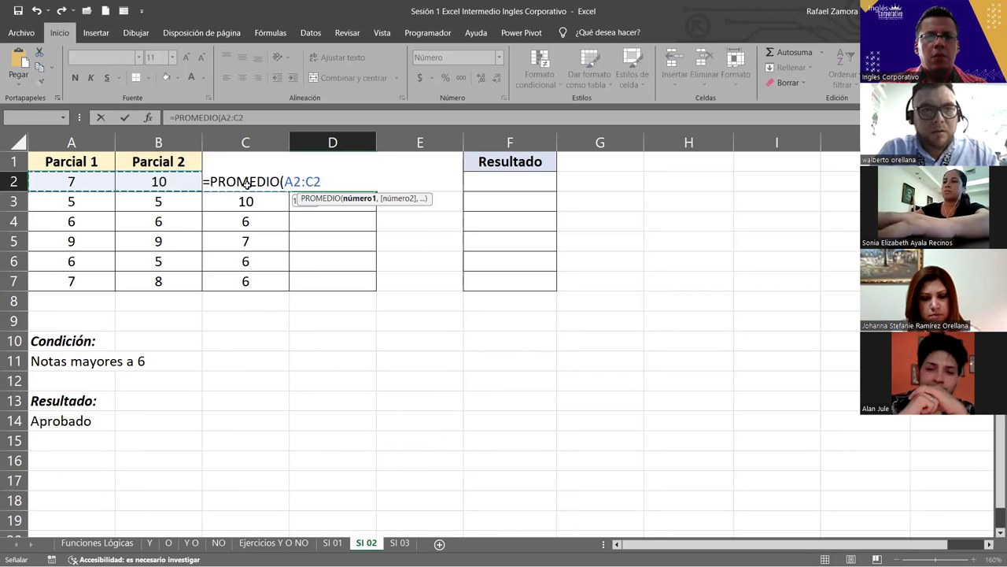
{"action": "type", "text": "("}
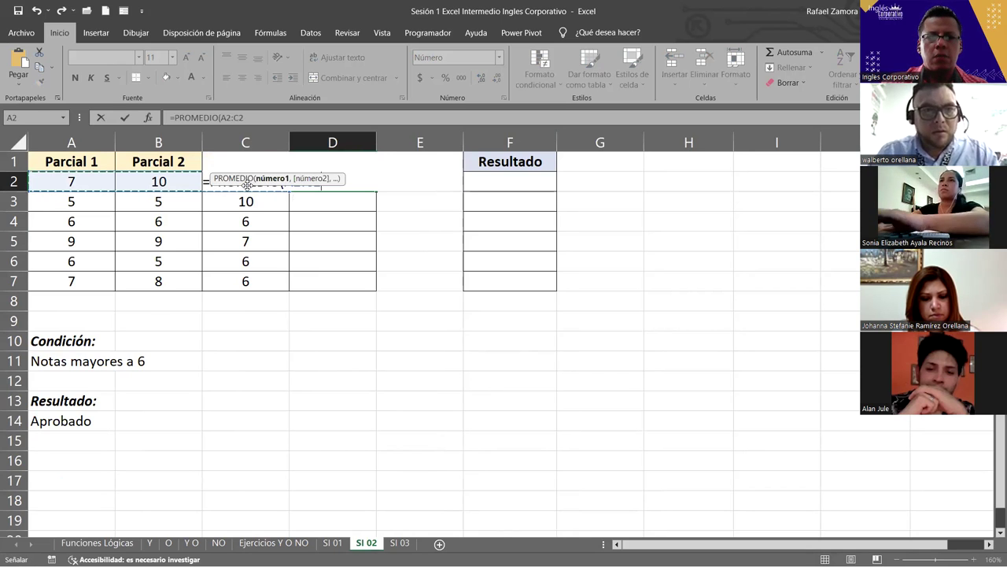
{"action": "key", "text": "Return"}
{"action": "key", "text": "Return"}
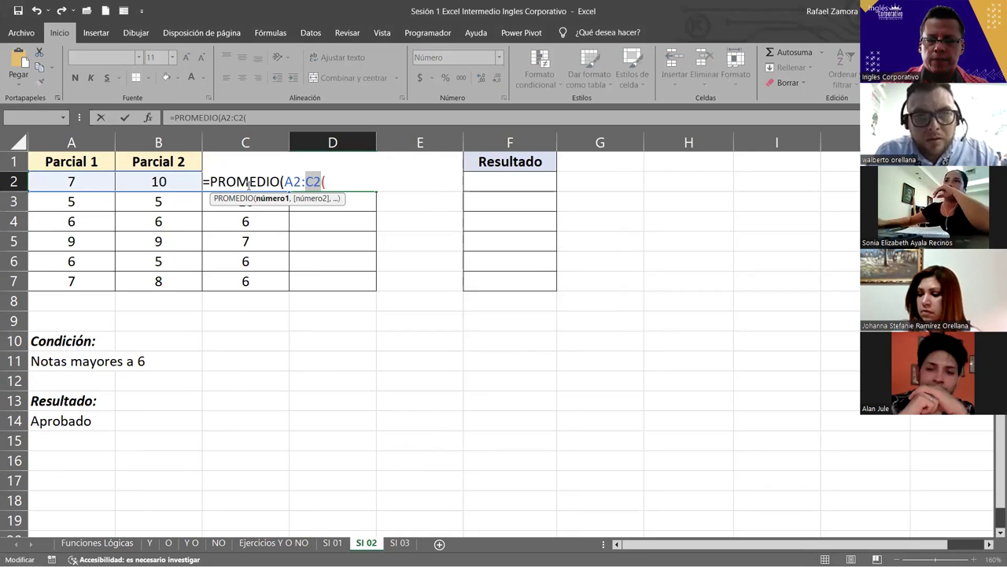
{"action": "left_click", "coordinate": [343, 182]}
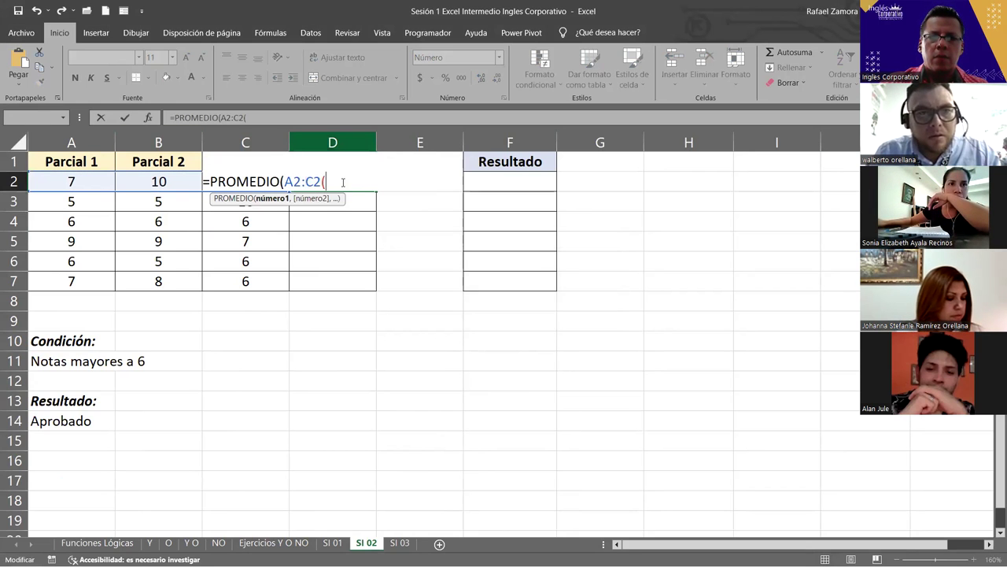
{"action": "key", "text": "BackSpace"}
{"action": "type", "text": ")"}
{"action": "key", "text": "Return"}
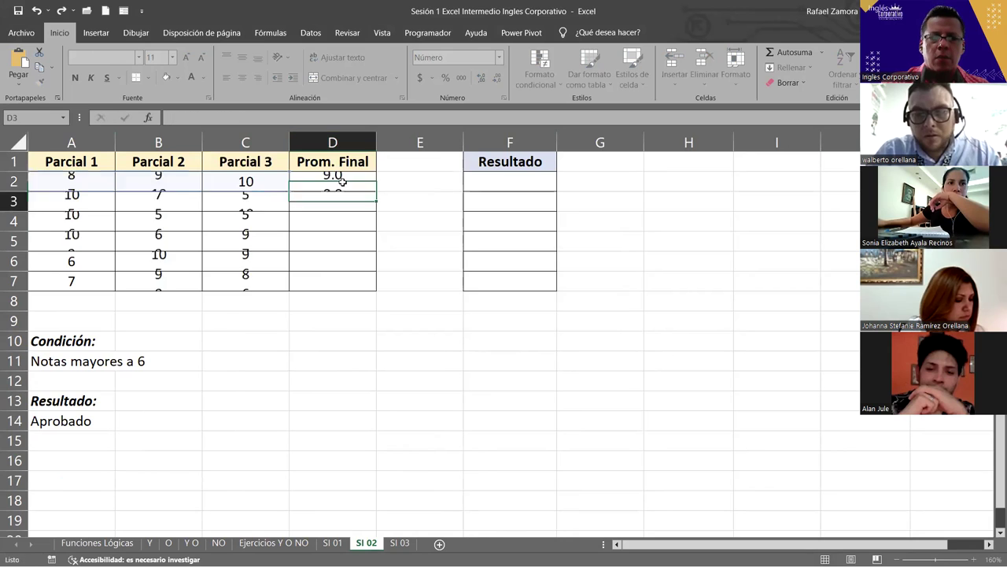
{"action": "left_click", "coordinate": [355, 186]}
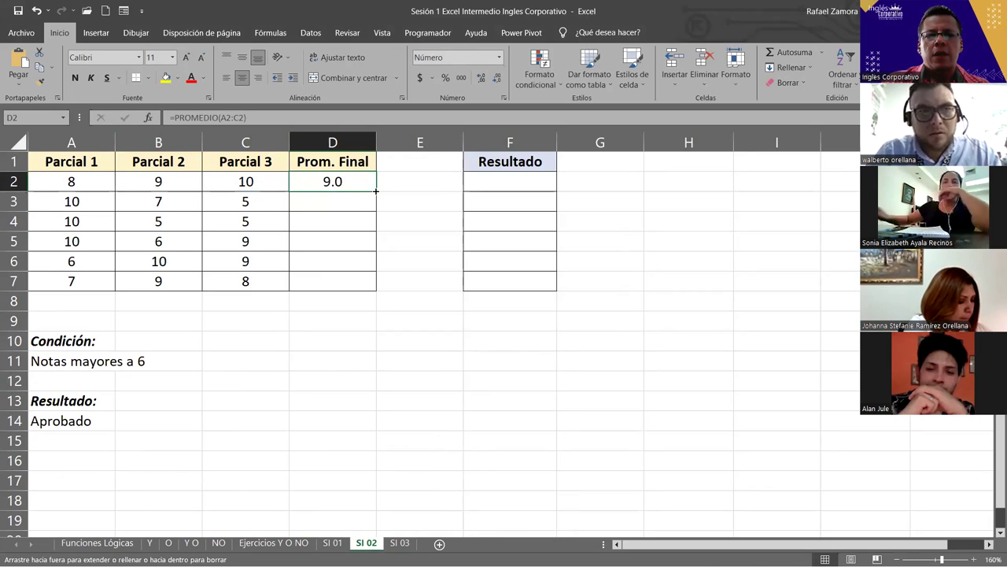
{"action": "double_click", "coordinate": [377, 194]}
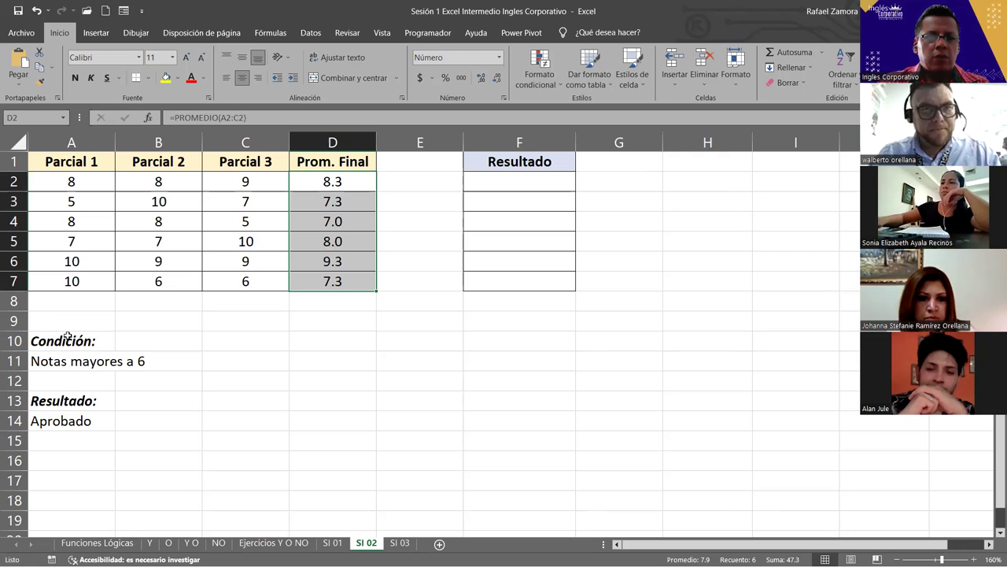
{"action": "left_click", "coordinate": [506, 170]}
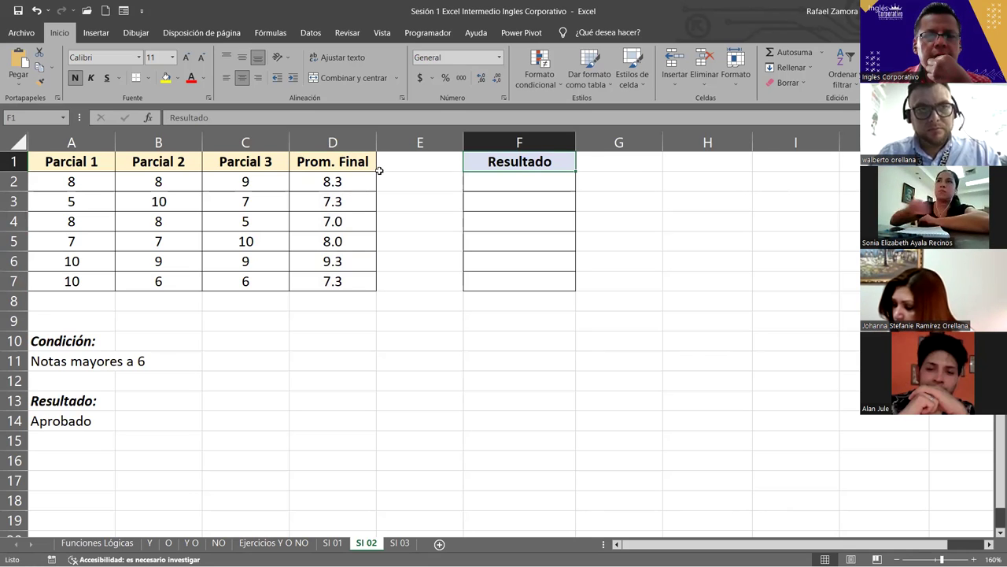
Review the grade formula in B2 and the average formula in D2
{"action": "left_click", "coordinate": [158, 181]}
{"action": "key", "text": "Right"}
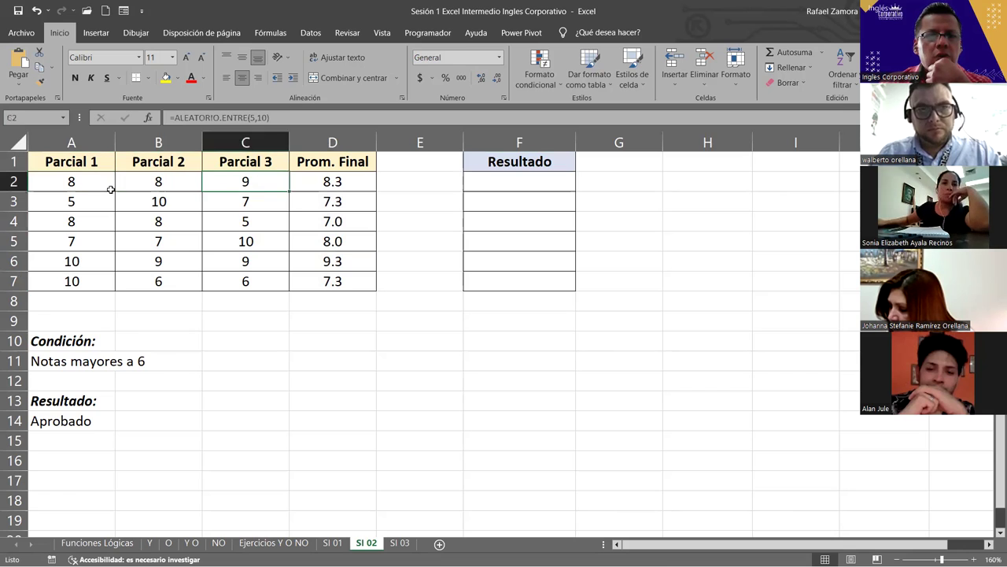
{"action": "left_click", "coordinate": [319, 176]}
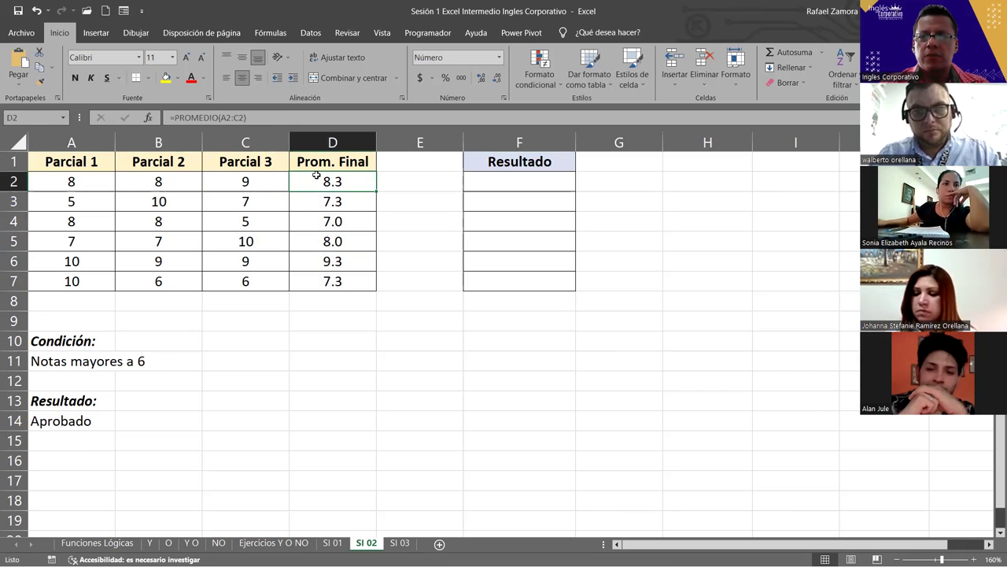
Enter =SI(D2>6,"Aprobado","") in F2 for the Resultado column
{"action": "left_click", "coordinate": [524, 187]}
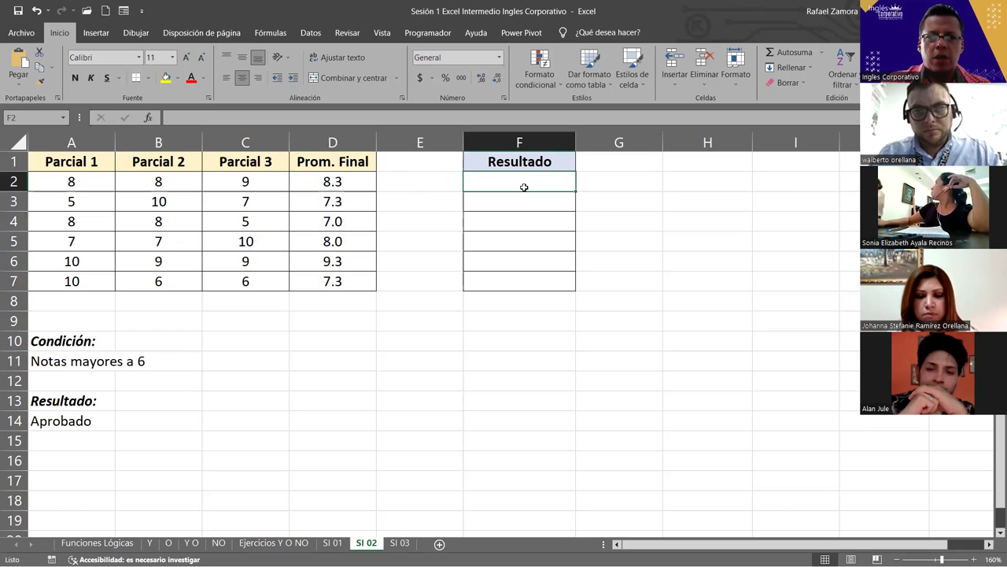
{"action": "type", "text": "=s"}
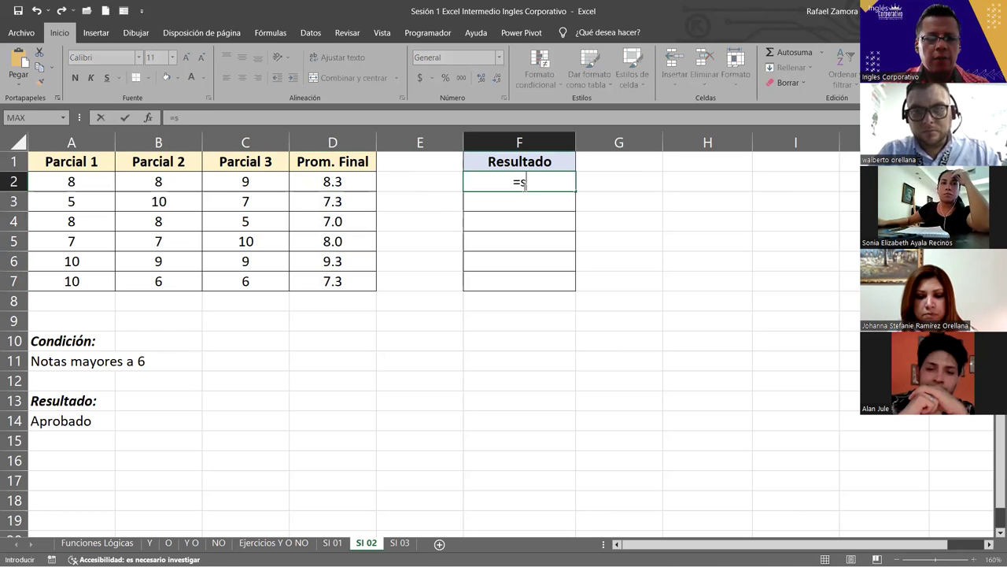
{"action": "type", "text": "i"}
{"action": "key", "text": "Tab"}
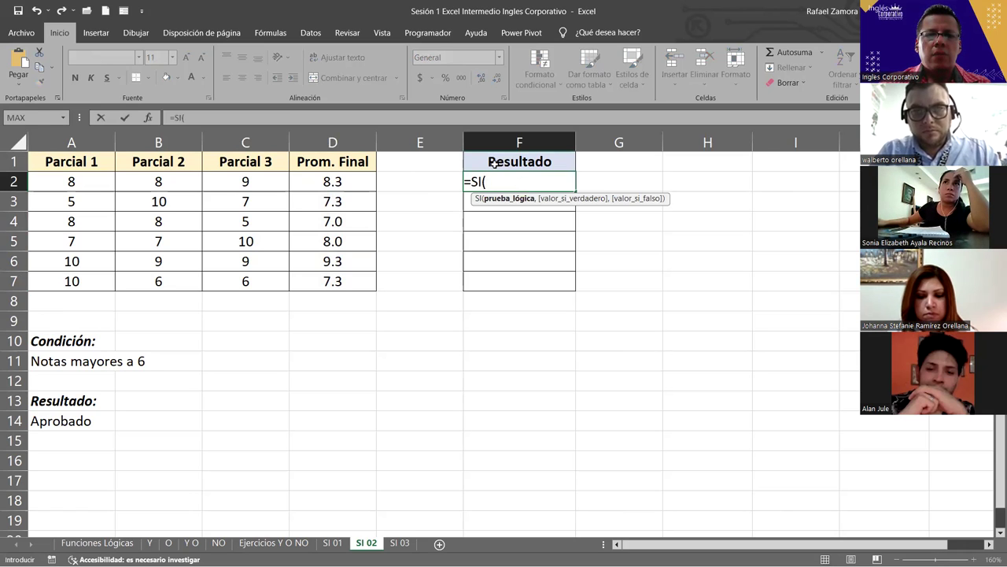
{"action": "left_click", "coordinate": [337, 182]}
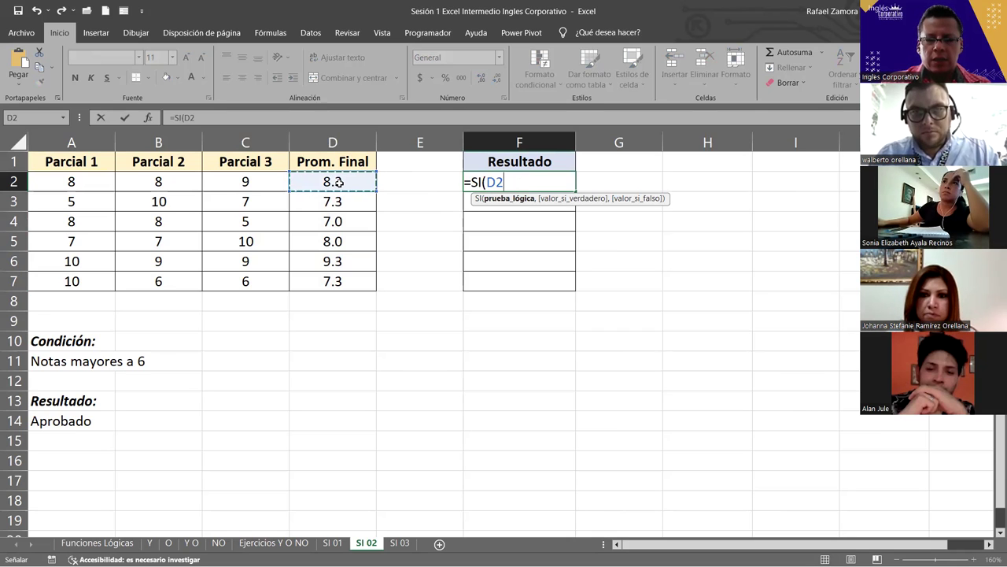
{"action": "type", "text": ">6"}
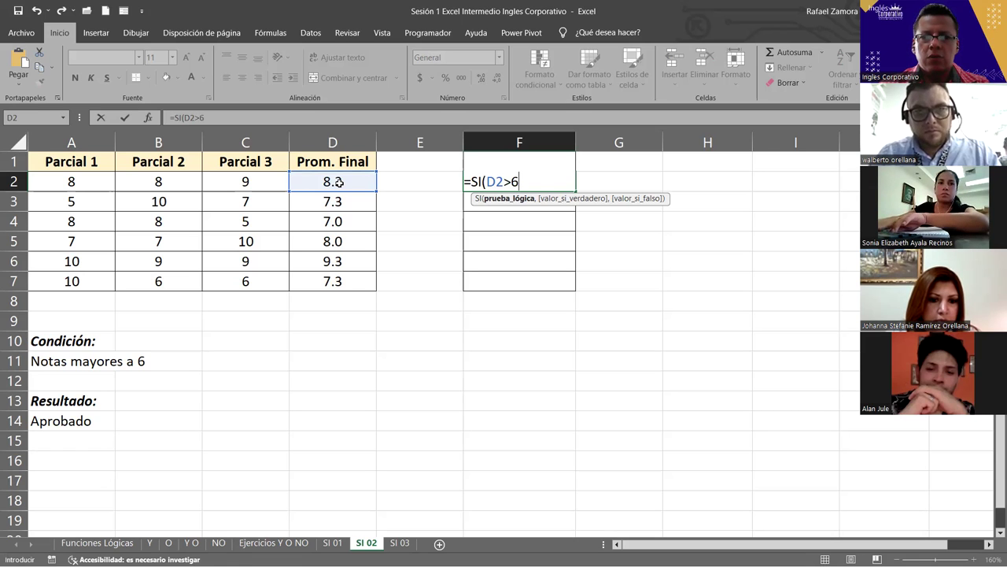
{"action": "type", "text": ","}
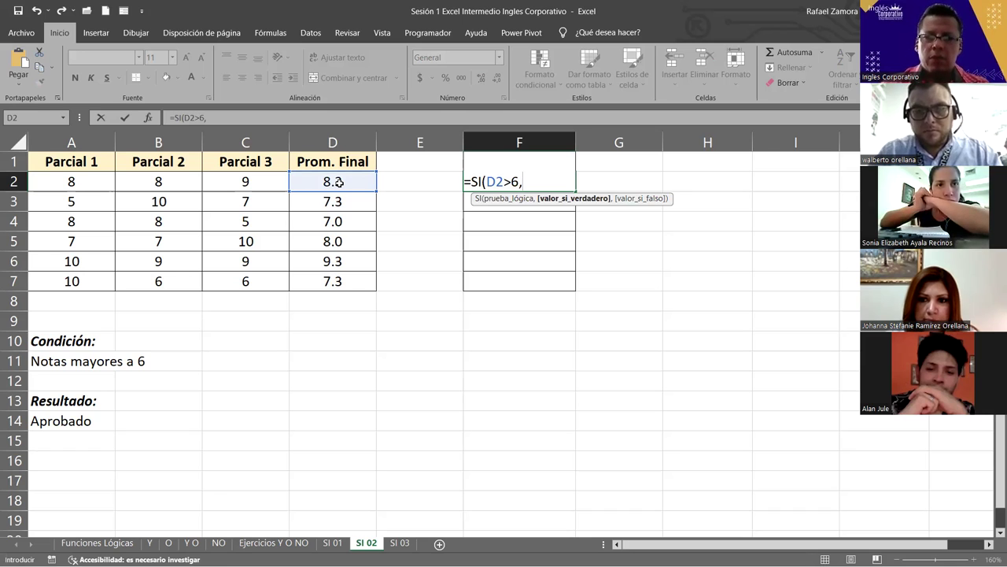
{"action": "type", "text": "{"}
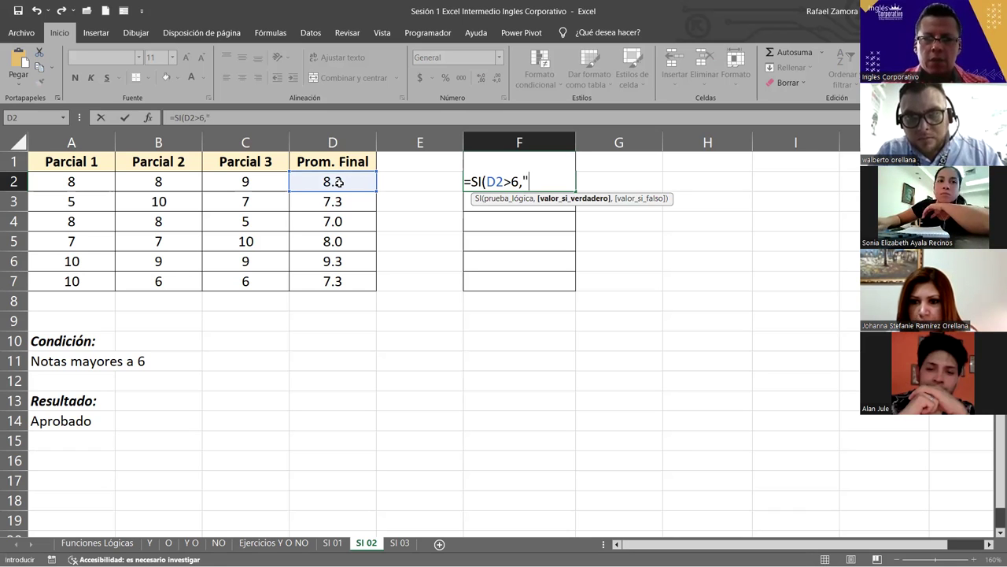
{"action": "type", "text": "pro"}
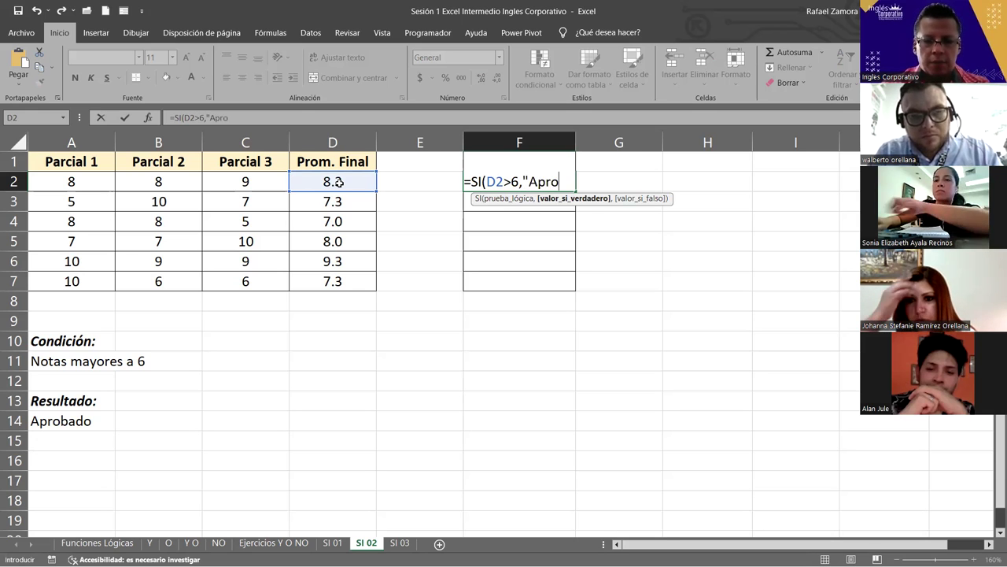
{"action": "type", "text": "bado"}
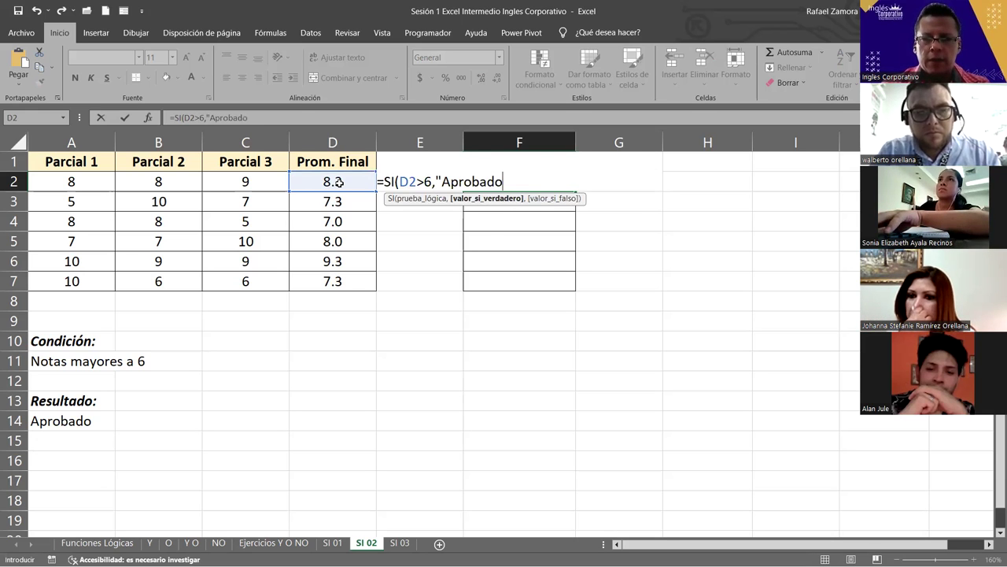
{"action": "type", "text": "\",\"\""}
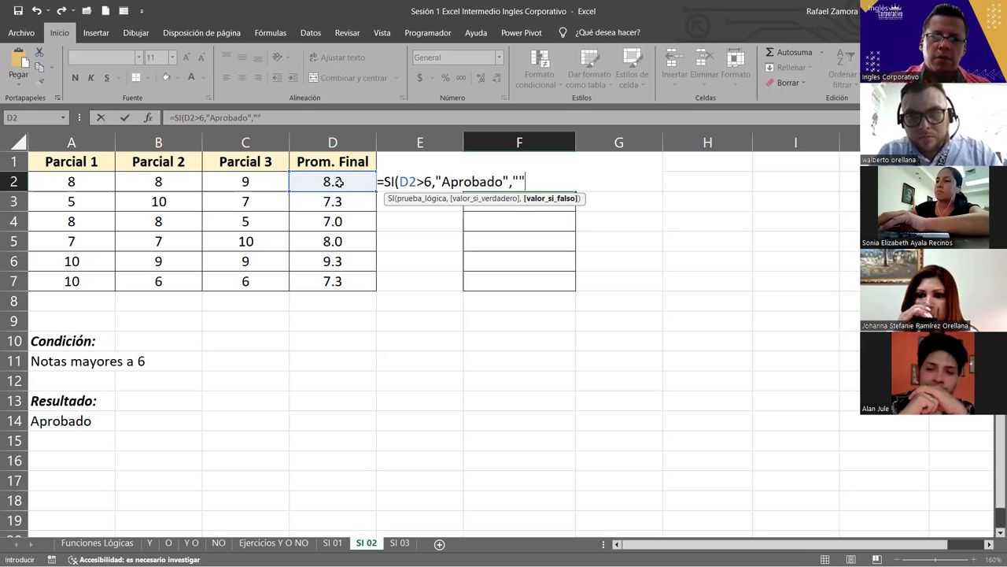
{"action": "type", "text": ")"}
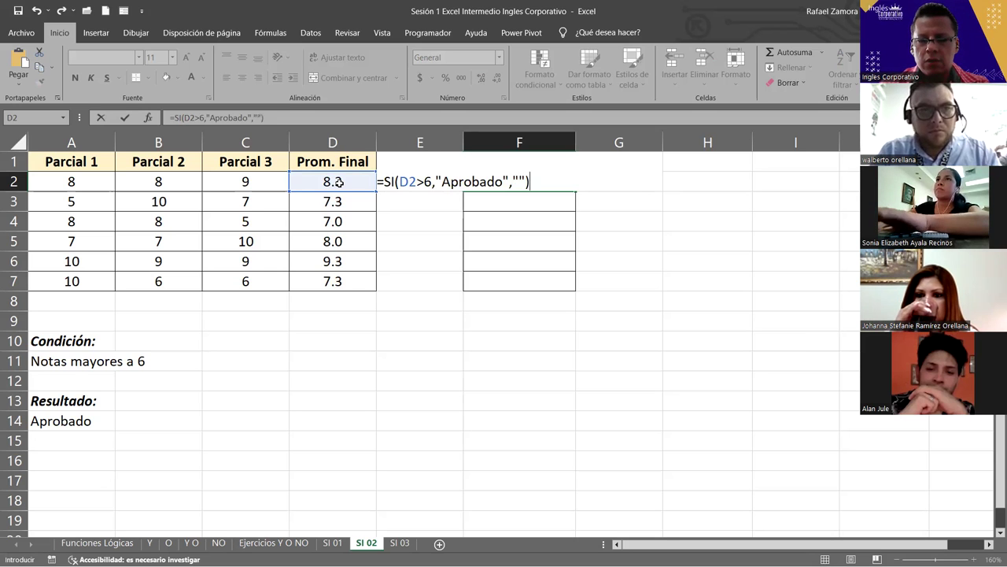
{"action": "key", "text": "Return"}
Copy the F2 formula down to F7, then recalculate the random grades with F9
{"action": "left_click", "coordinate": [573, 183]}
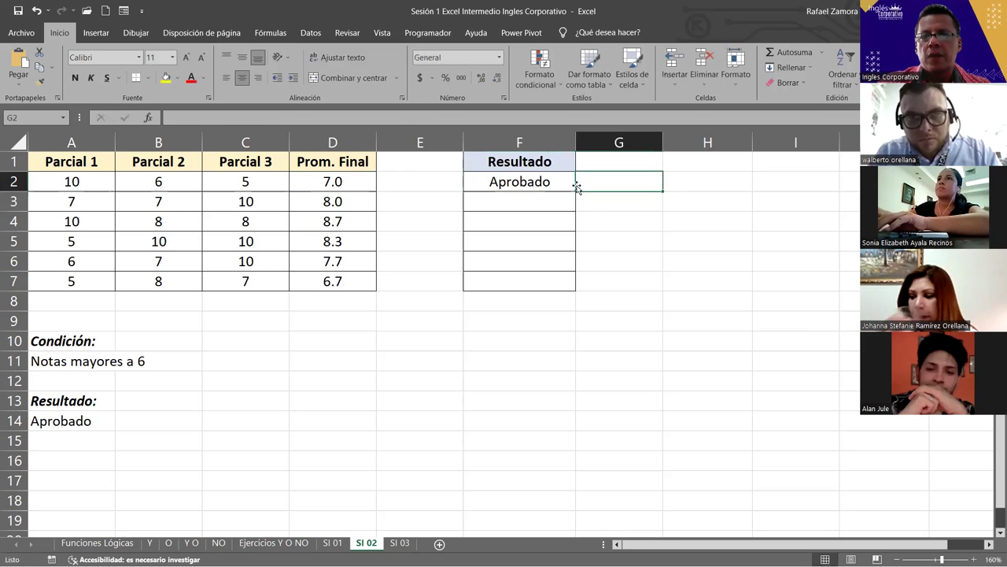
{"action": "left_click_drag", "start_coordinate": [576, 192], "coordinate": [561, 292]}
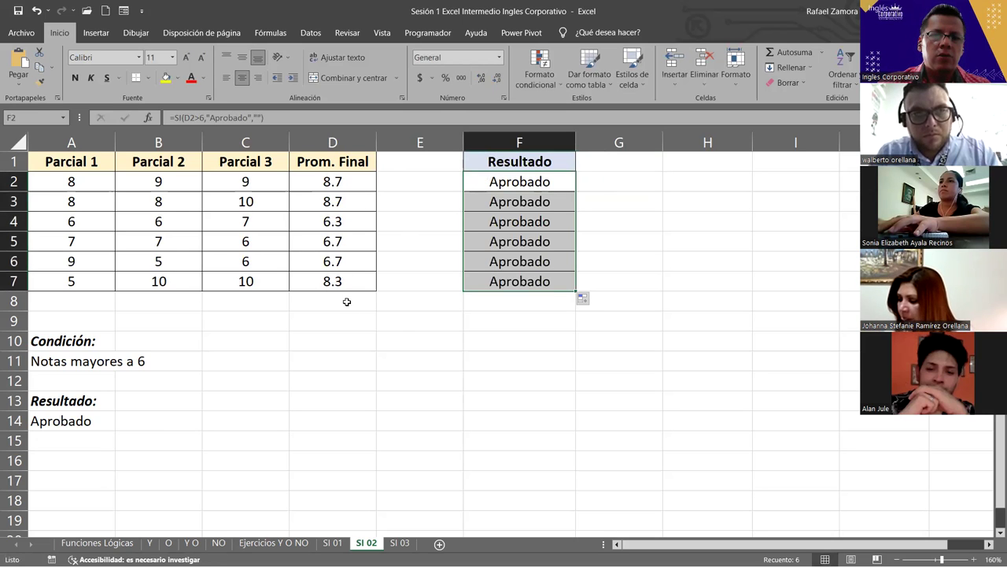
{"action": "left_click", "coordinate": [399, 336]}
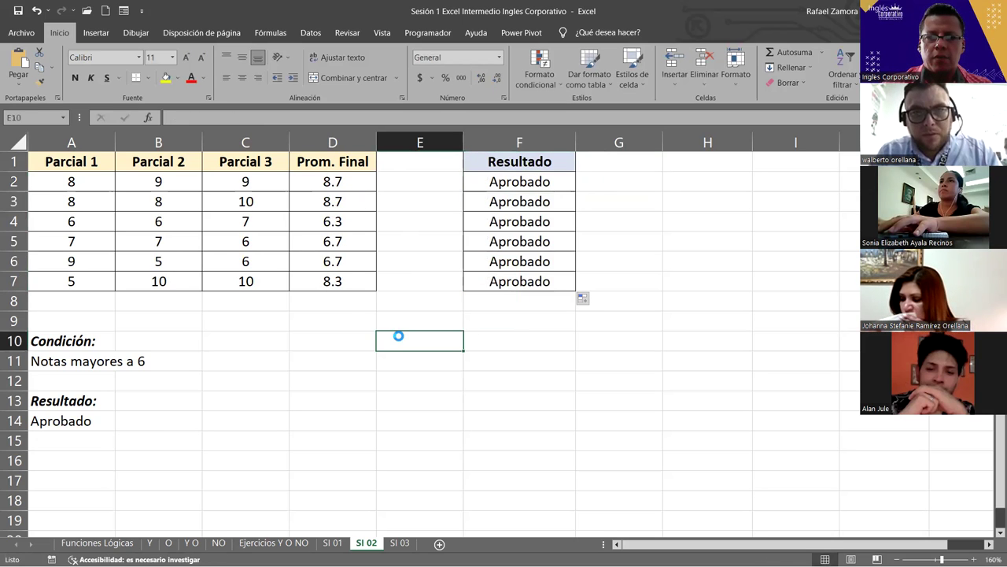
{"action": "key", "text": "F9"}
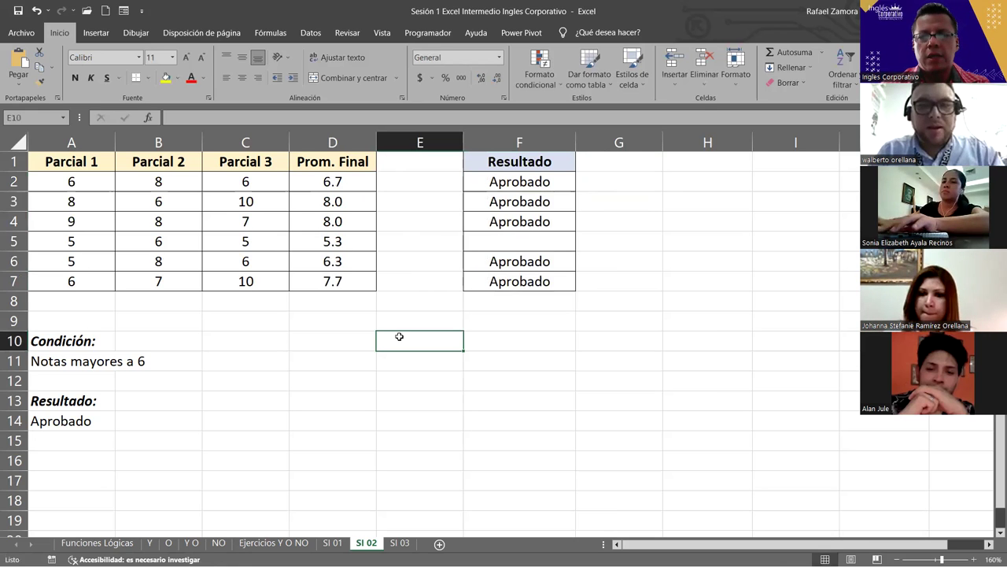
Recalculate the random grades three times with F9 to watch Resultado update
{"action": "key", "text": "F9"}
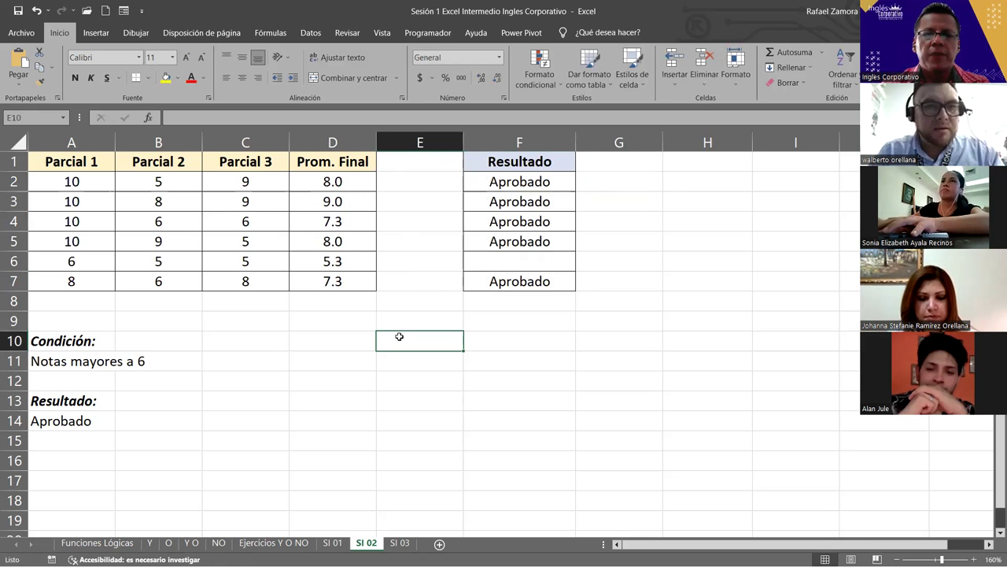
{"action": "key", "text": "F9"}
{"action": "key", "text": "F9"}
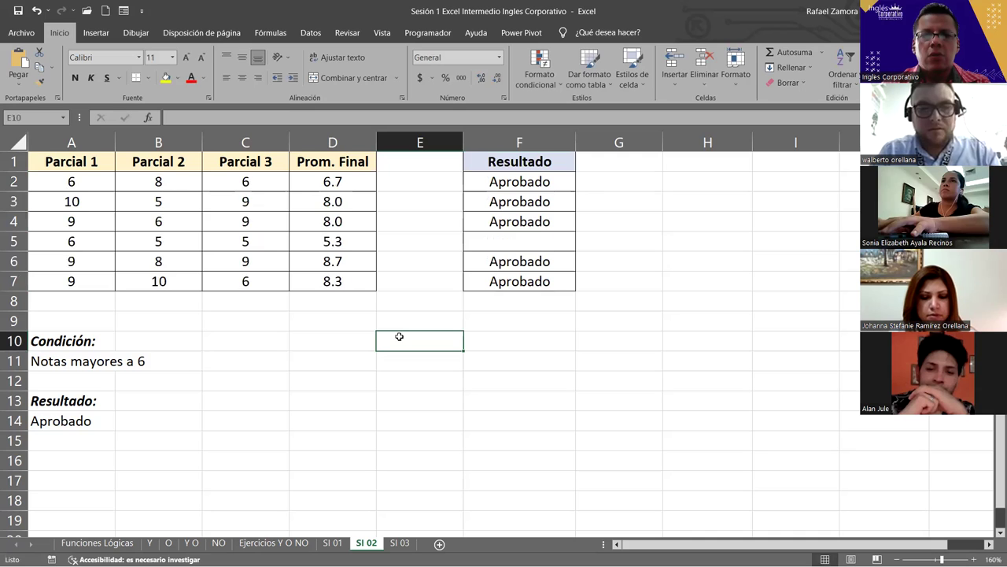
{"action": "key", "text": "F9"}
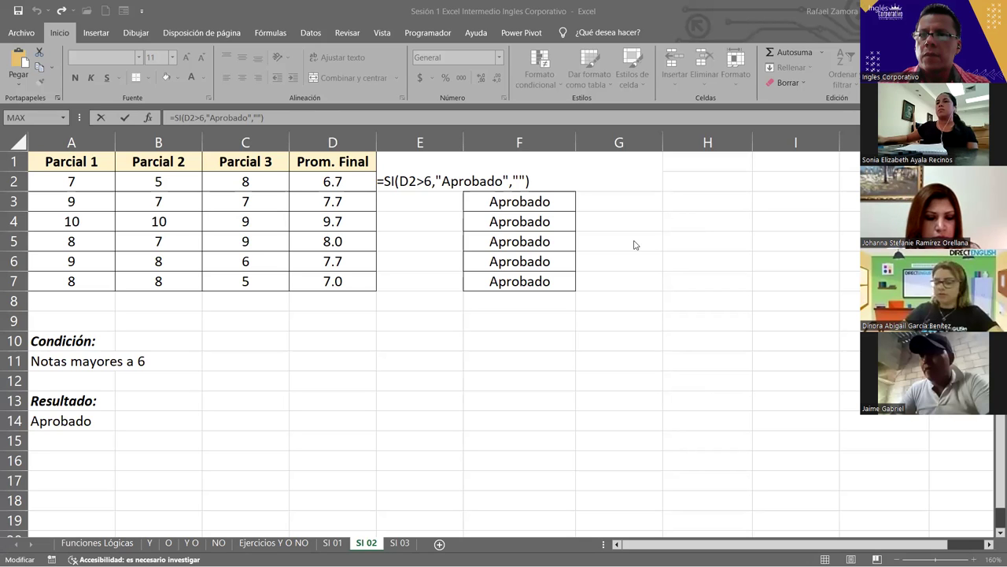
Recommit F2's formula unchanged and look over the SI 03 sheet
{"action": "left_click", "coordinate": [533, 181]}
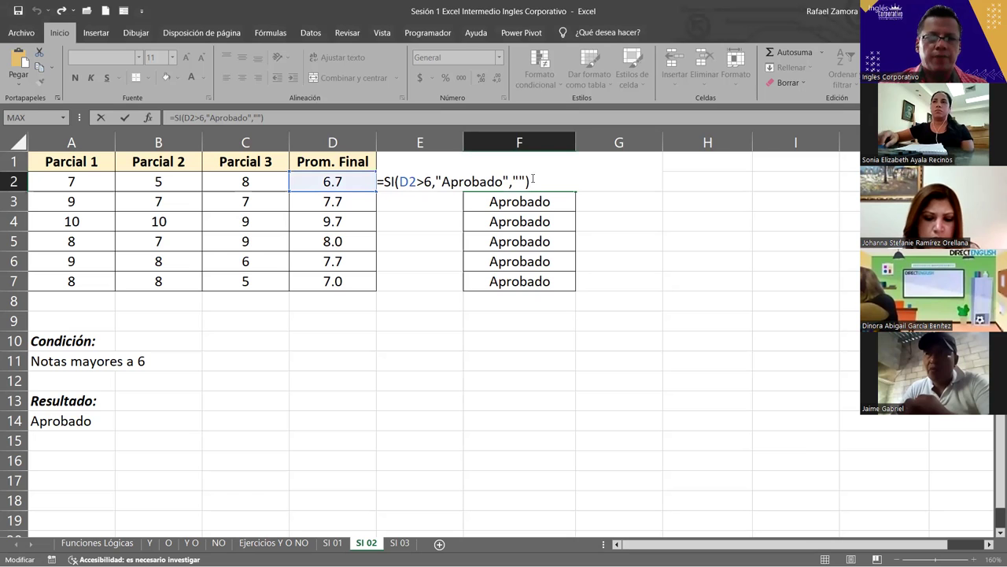
{"action": "key", "text": "Return"}
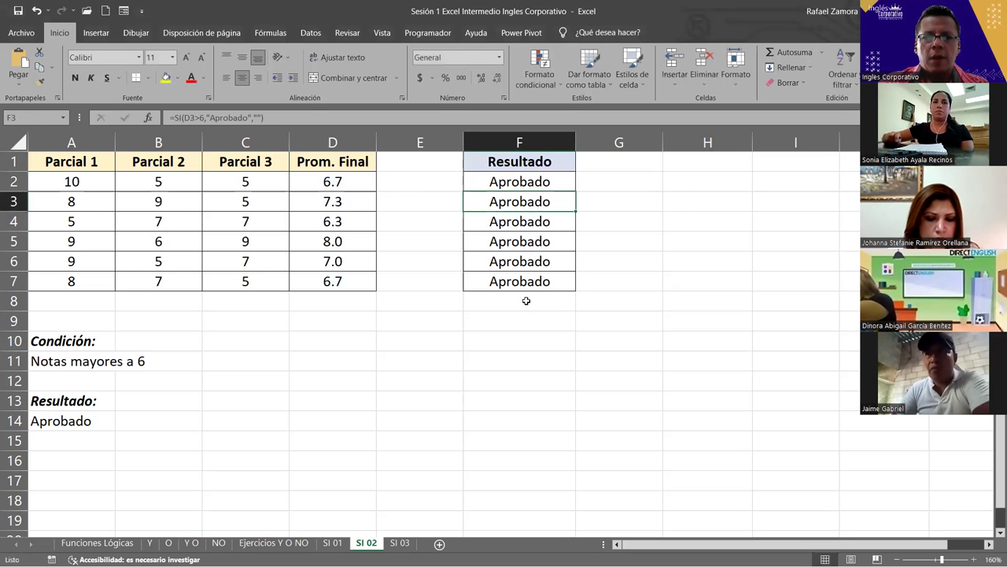
{"action": "left_click", "coordinate": [399, 543]}
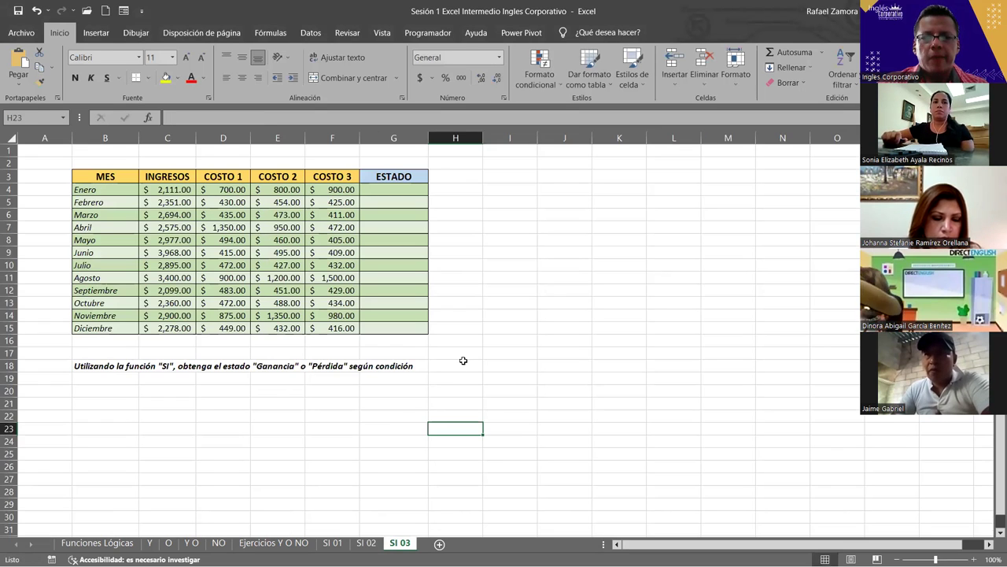
{"action": "scroll", "coordinate": [522, 318], "scroll_direction": "up", "scroll_amount": 1}
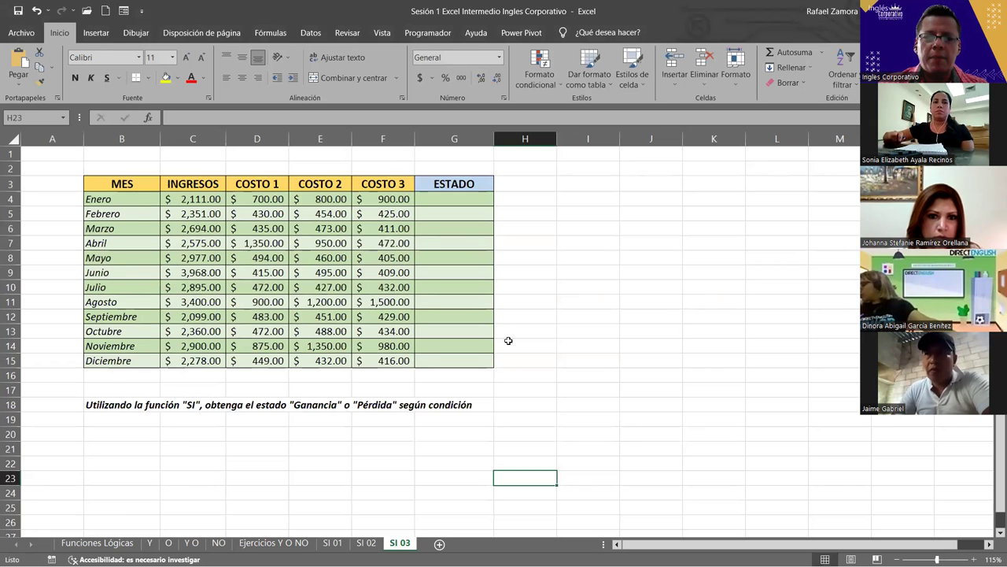
Flip between the SI 01 and SI 02 sheets, ending on SI 02
{"action": "left_click", "coordinate": [329, 545]}
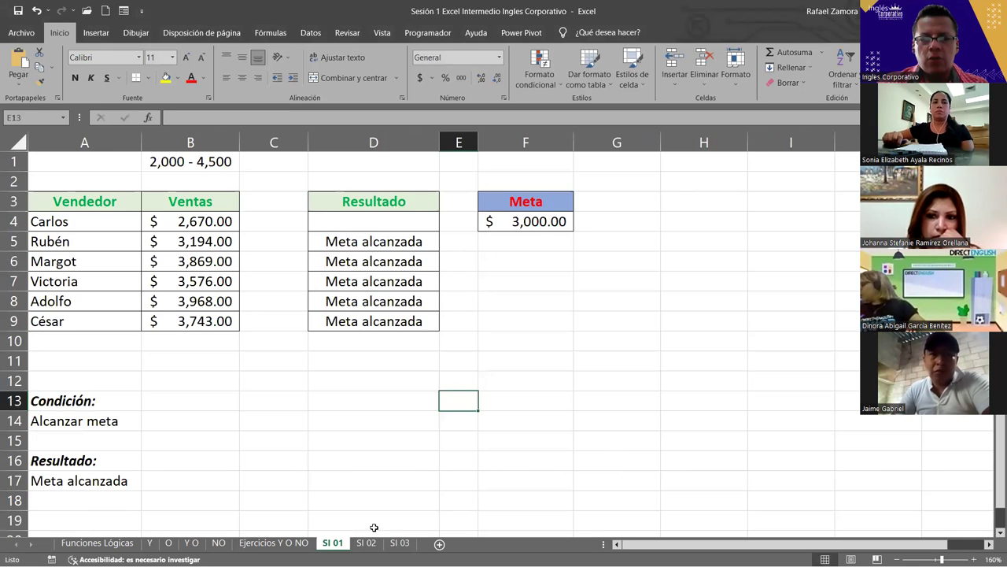
{"action": "left_click", "coordinate": [367, 543]}
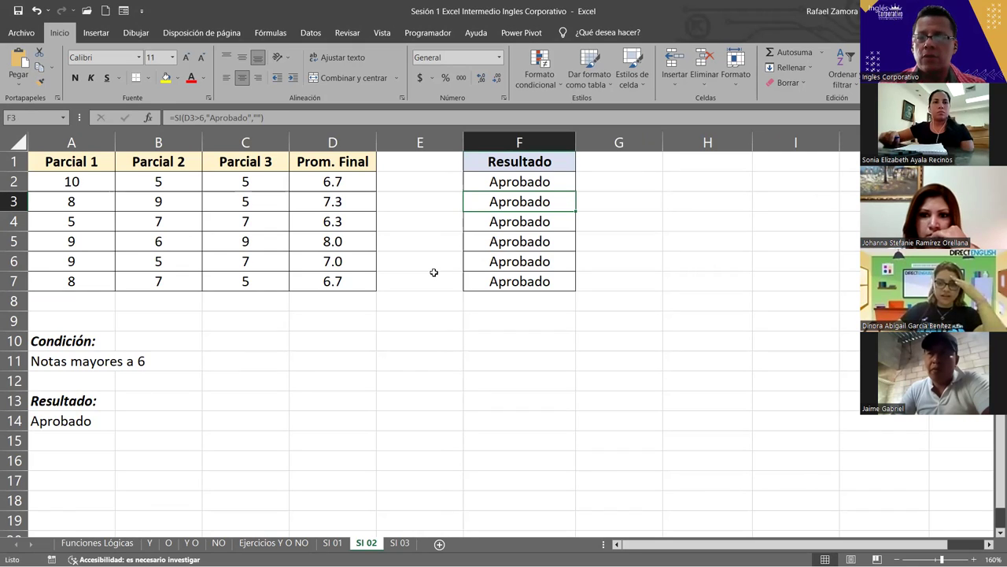
{"action": "left_click", "coordinate": [332, 543]}
{"action": "left_click", "coordinate": [364, 543]}
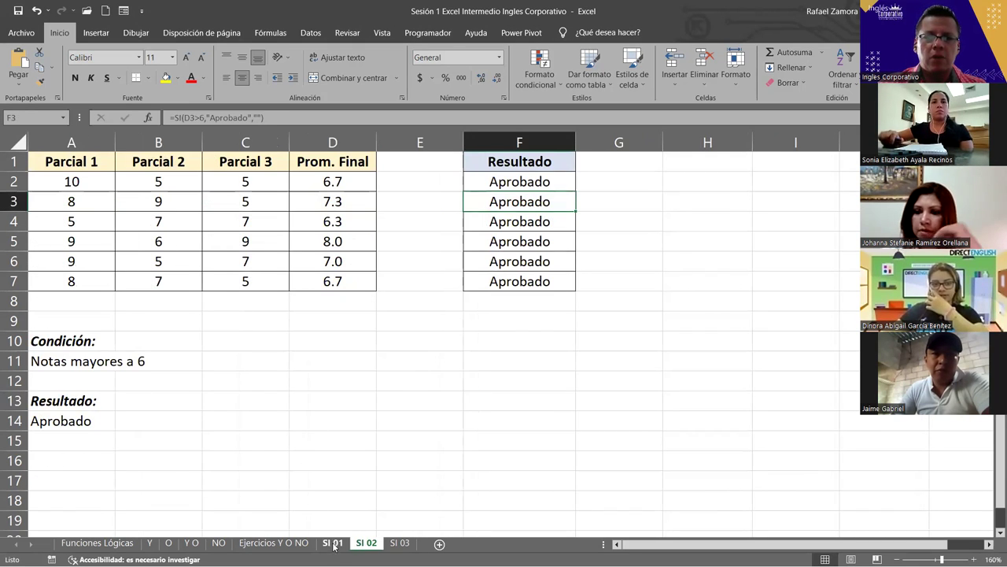
{"action": "left_click", "coordinate": [336, 543]}
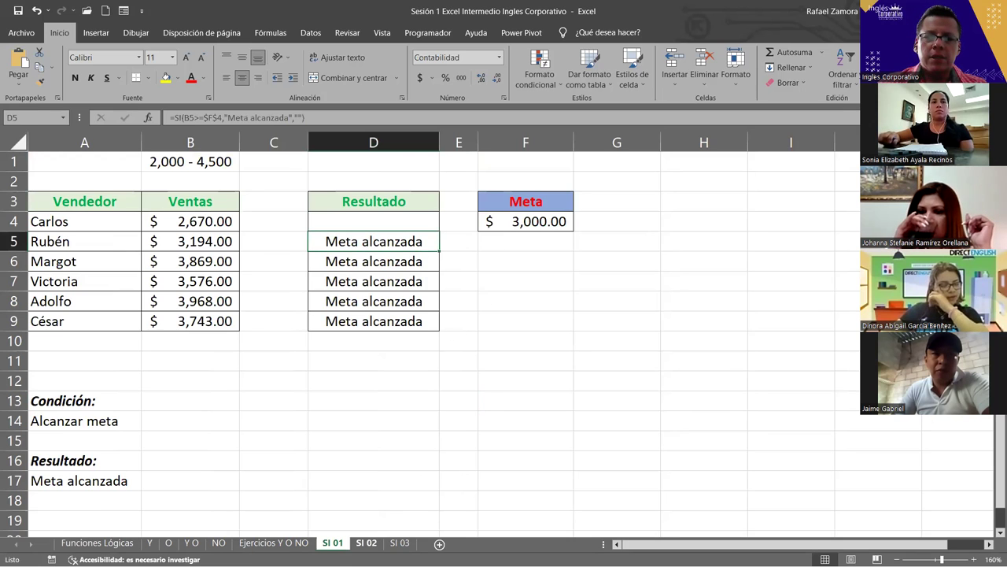
{"action": "left_click", "coordinate": [367, 542]}
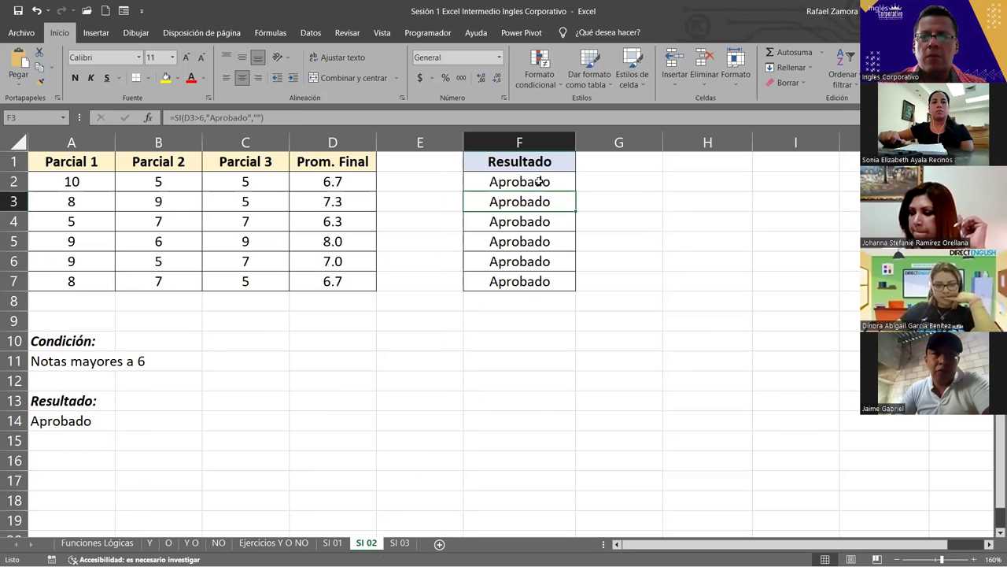
{"action": "left_click", "coordinate": [559, 353]}
Change F2's formula to =SI(D2>6,"Aprobado","Reprobado")
{"action": "key", "text": "F9"}
{"action": "key", "text": "F9"}
{"action": "double_click", "coordinate": [530, 179]}
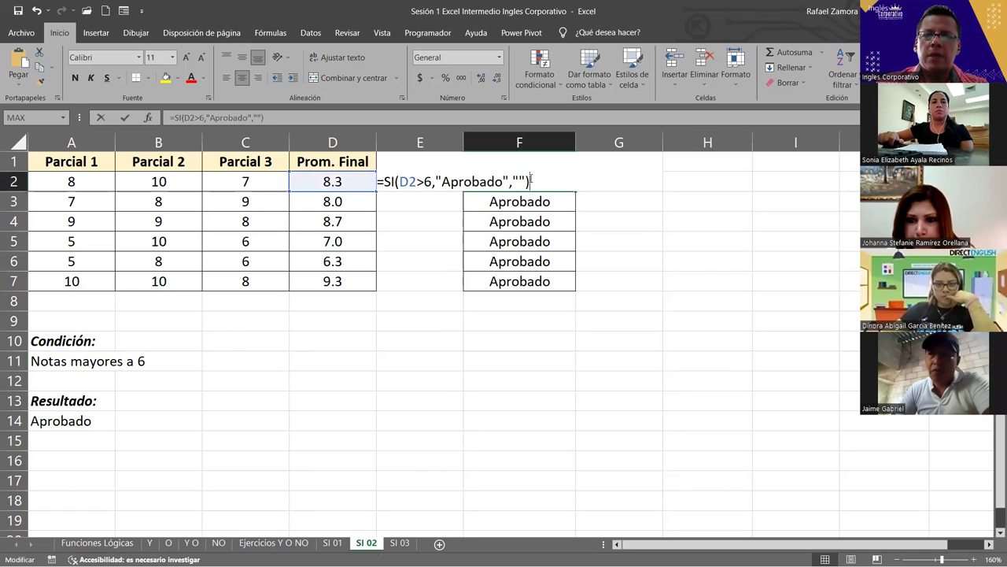
{"action": "left_click", "coordinate": [520, 180]}
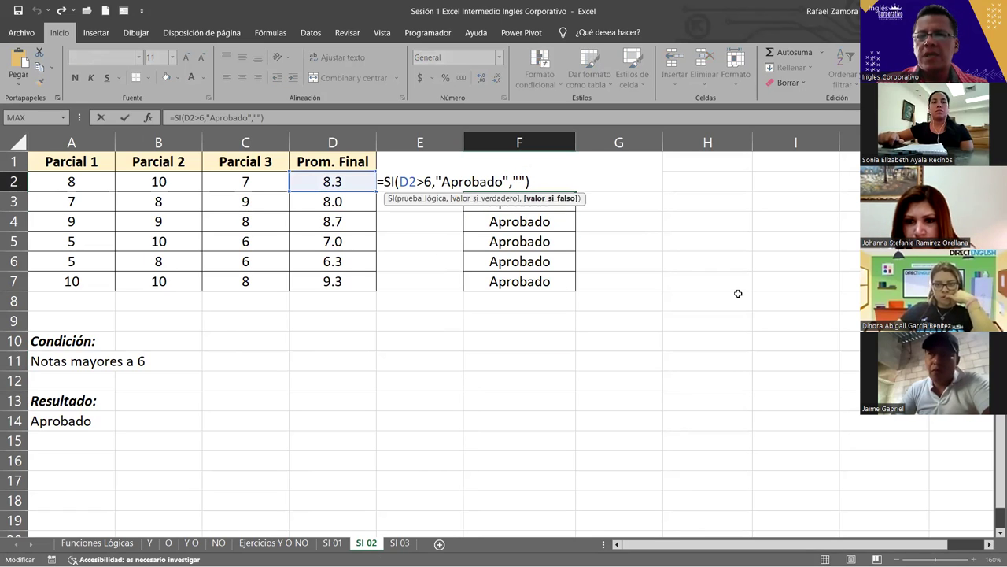
{"action": "type", "text": "Reprobado"}
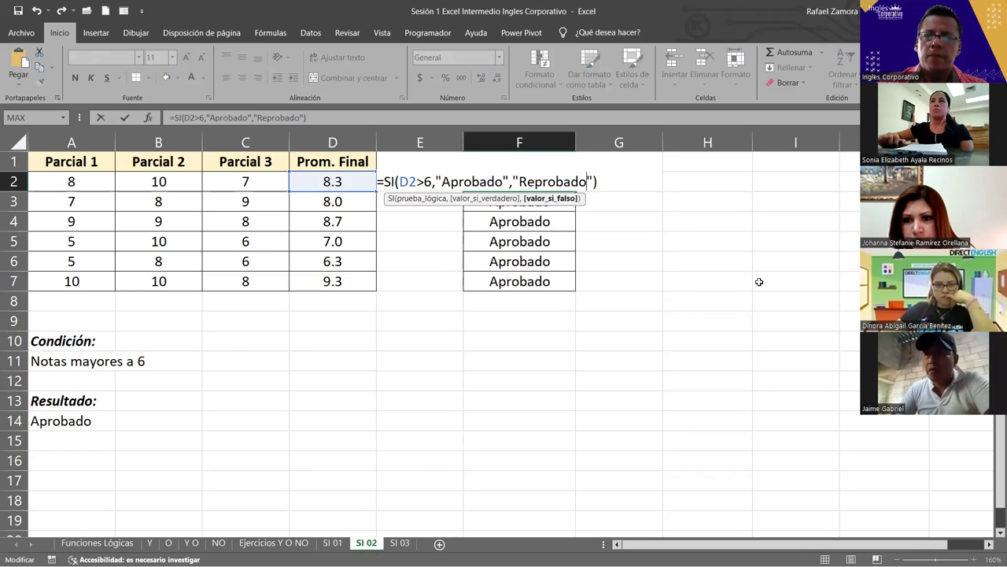
{"action": "key", "text": "Return"}
Copy the edited formula down to F7 and recalculate the grades
{"action": "left_click", "coordinate": [553, 183]}
{"action": "double_click", "coordinate": [576, 191]}
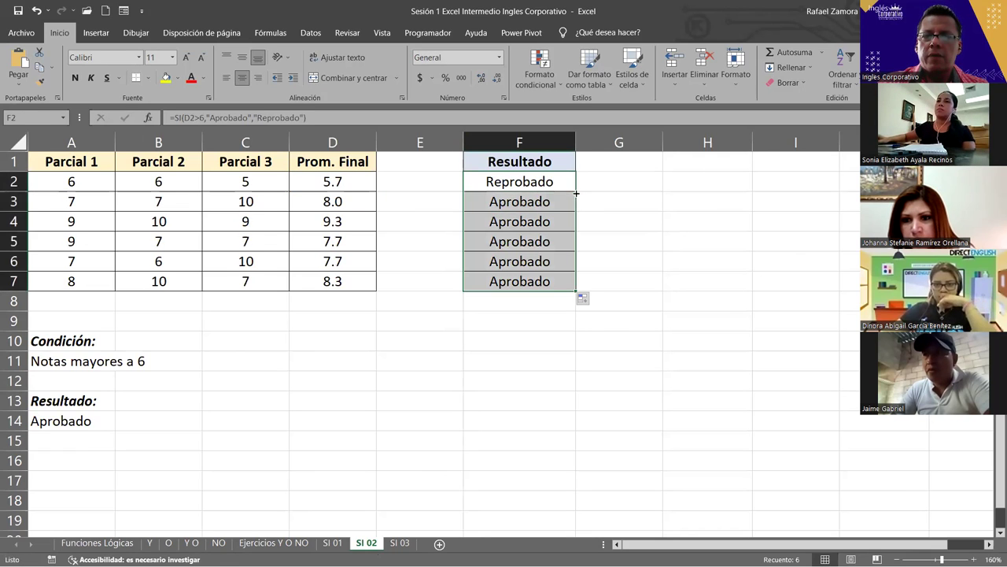
{"action": "left_click", "coordinate": [629, 272]}
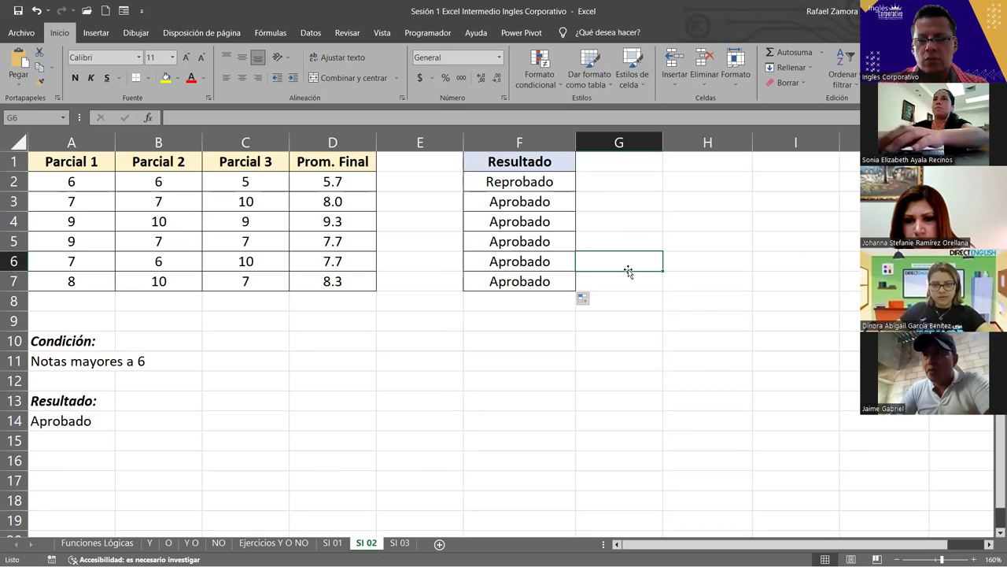
{"action": "key", "text": "F9"}
{"action": "key", "text": "F9"}
{"action": "key", "text": "F9"}
{"action": "key", "text": "F9"}
{"action": "key", "text": "F9"}
{"action": "key", "text": "F9"}
{"action": "key", "text": "F9"}
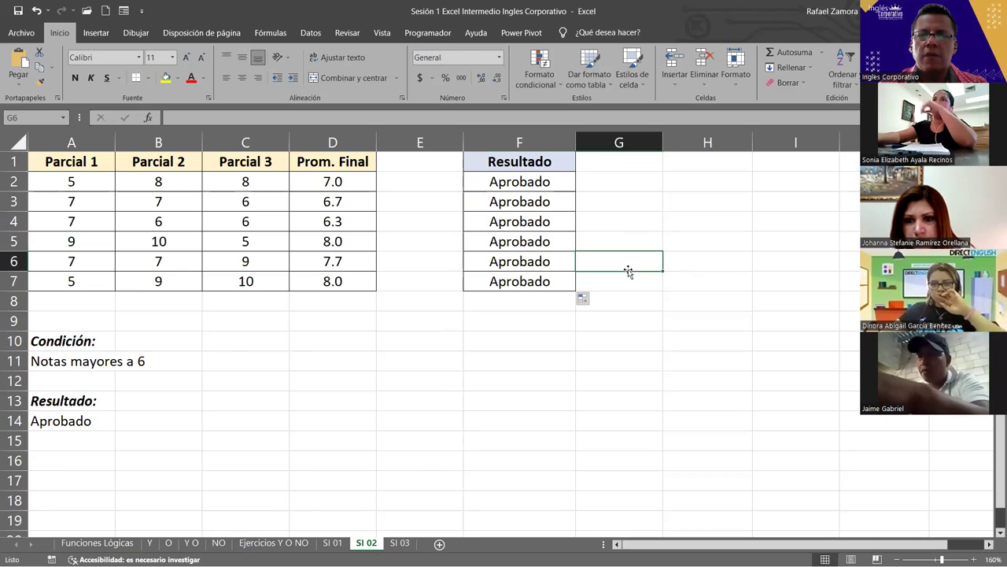
{"action": "left_click", "coordinate": [472, 180]}
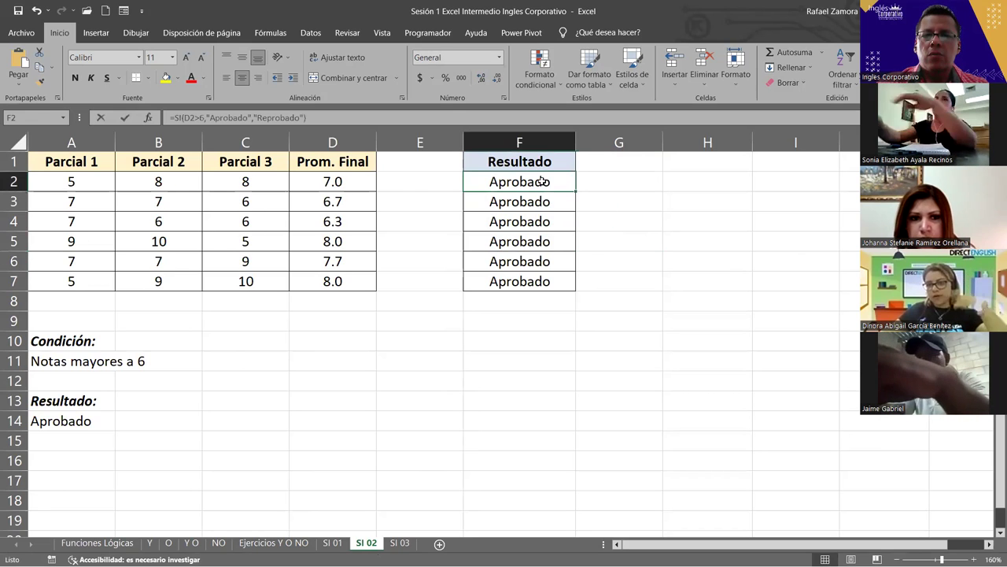
{"action": "double_click", "coordinate": [470, 178]}
{"action": "left_click", "coordinate": [471, 180]}
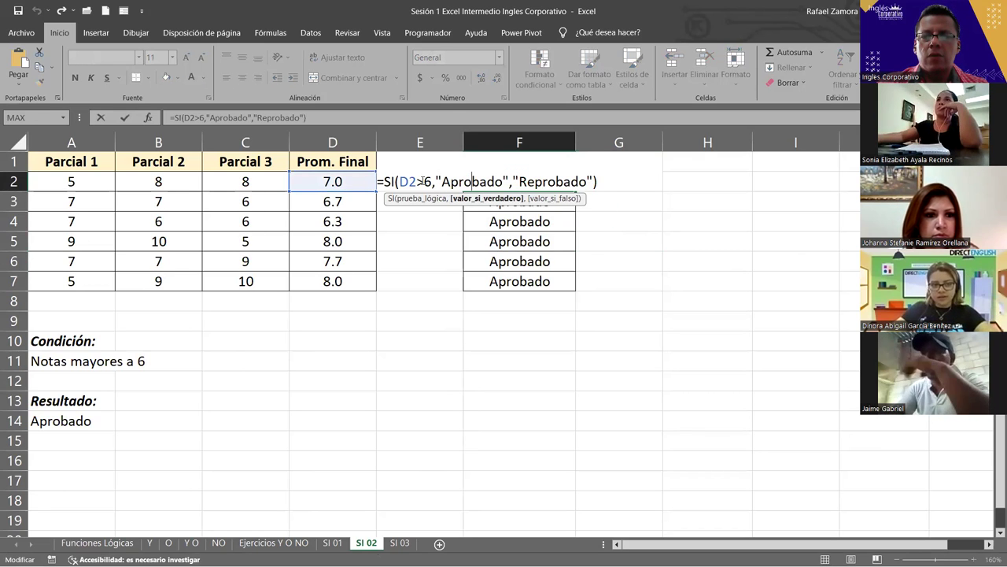
{"action": "double_click", "coordinate": [421, 181]}
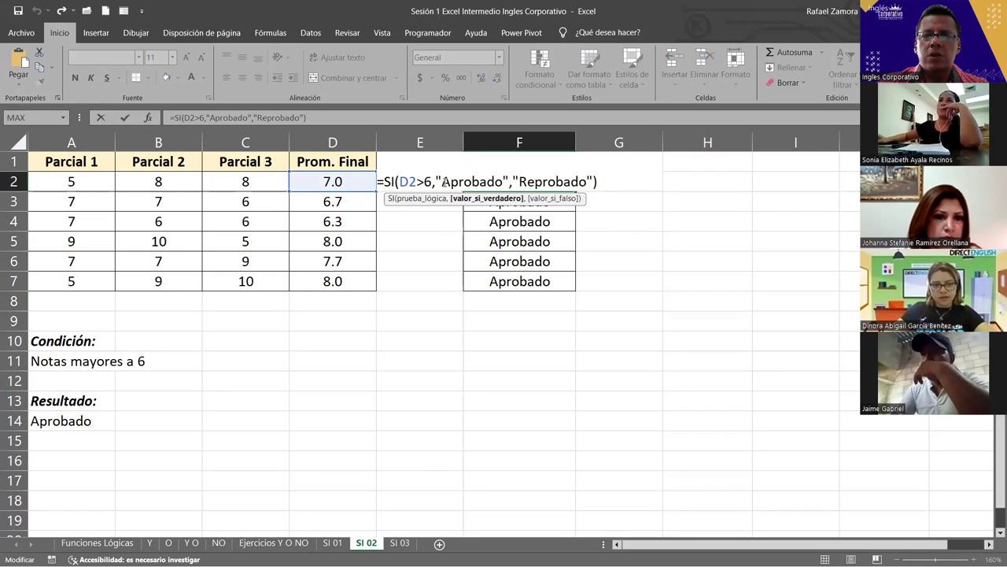
{"action": "left_click_drag", "start_coordinate": [441, 182], "coordinate": [504, 182]}
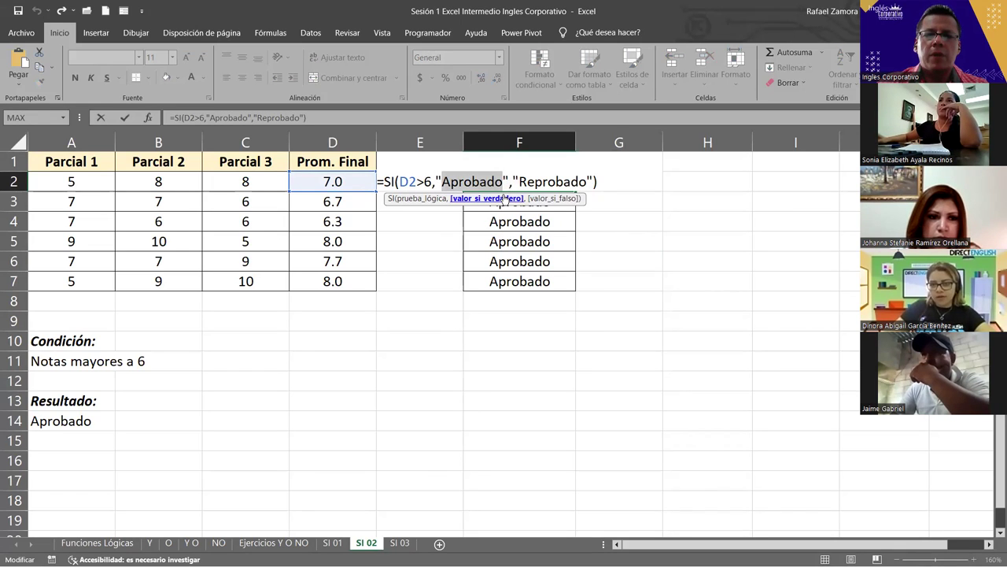
{"action": "left_click_drag", "start_coordinate": [519, 181], "coordinate": [587, 181]}
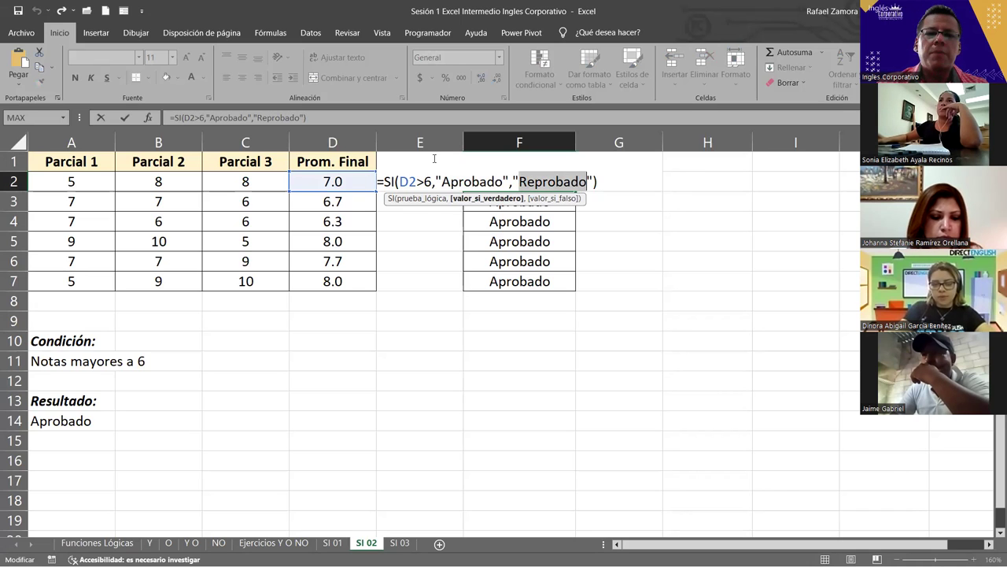
{"action": "left_click", "coordinate": [420, 182]}
{"action": "left_click", "coordinate": [418, 182]}
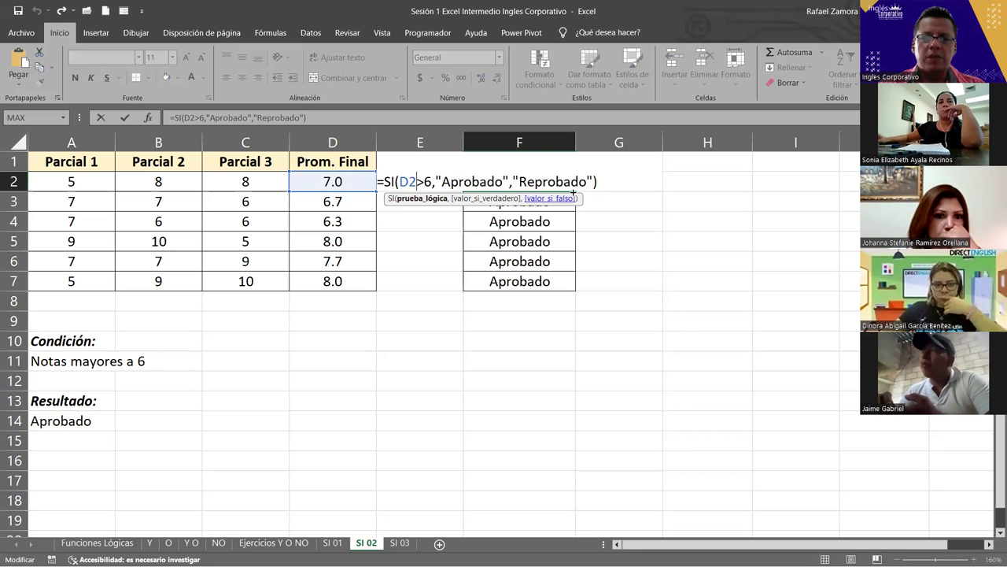
{"action": "key", "text": "Return"}
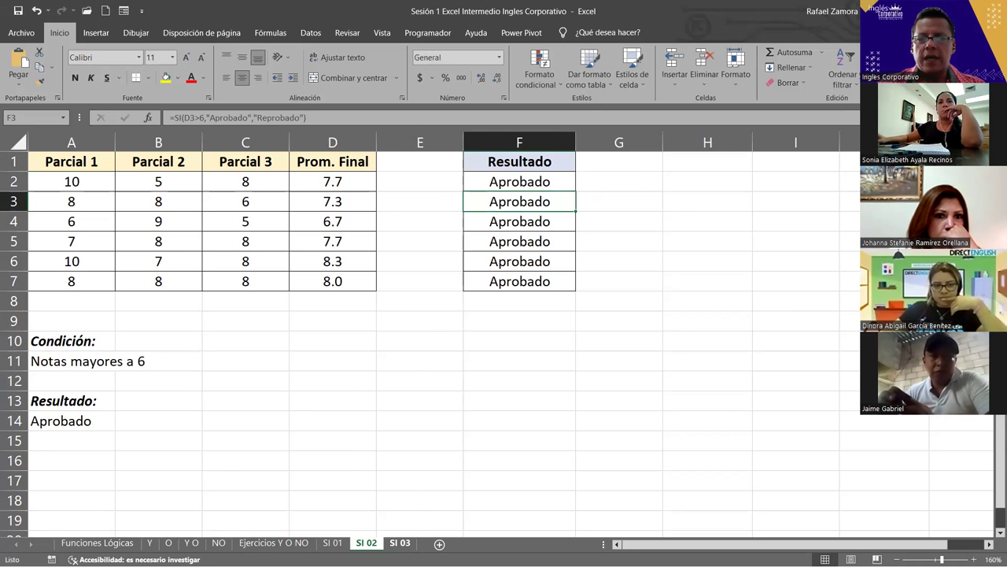
Switch to the SI 03 sheet holding the monthly INGRESOS and COSTO table
{"action": "left_click", "coordinate": [401, 543]}
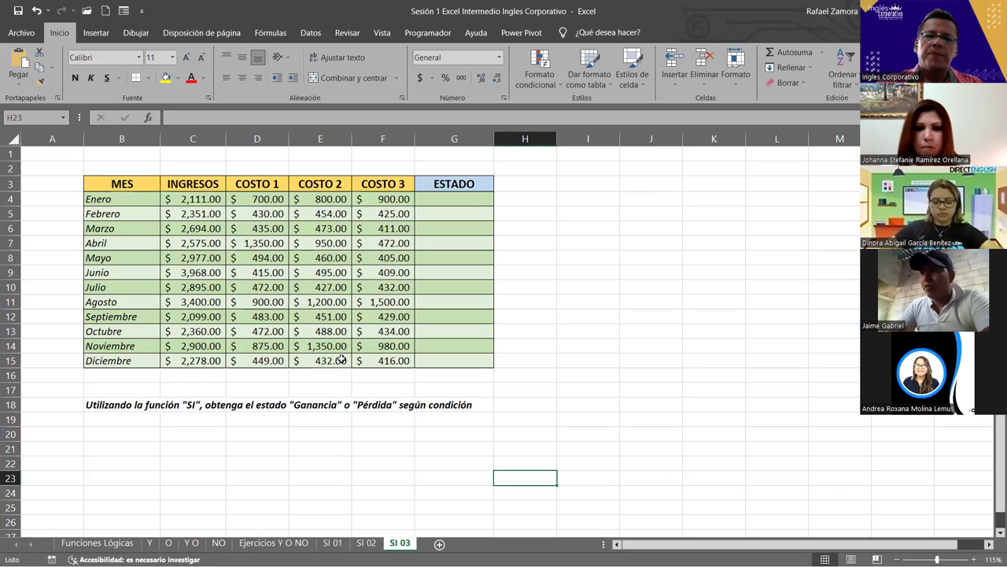
Enter 'Formula simple' in I2 and fill it across J2:K2
{"action": "left_click", "coordinate": [582, 172]}
{"action": "type", "text": "Formula simple"}
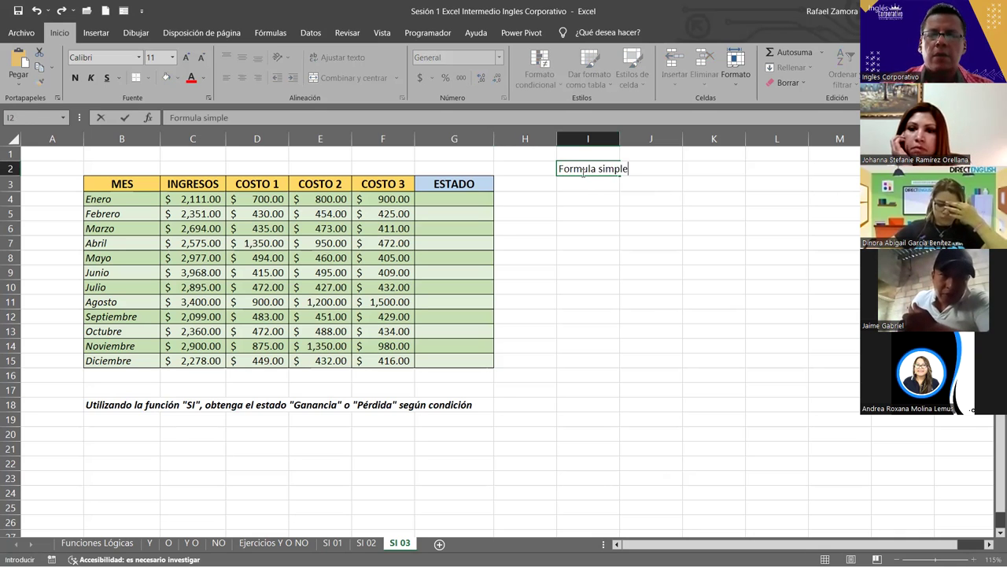
{"action": "left_click", "coordinate": [650, 362]}
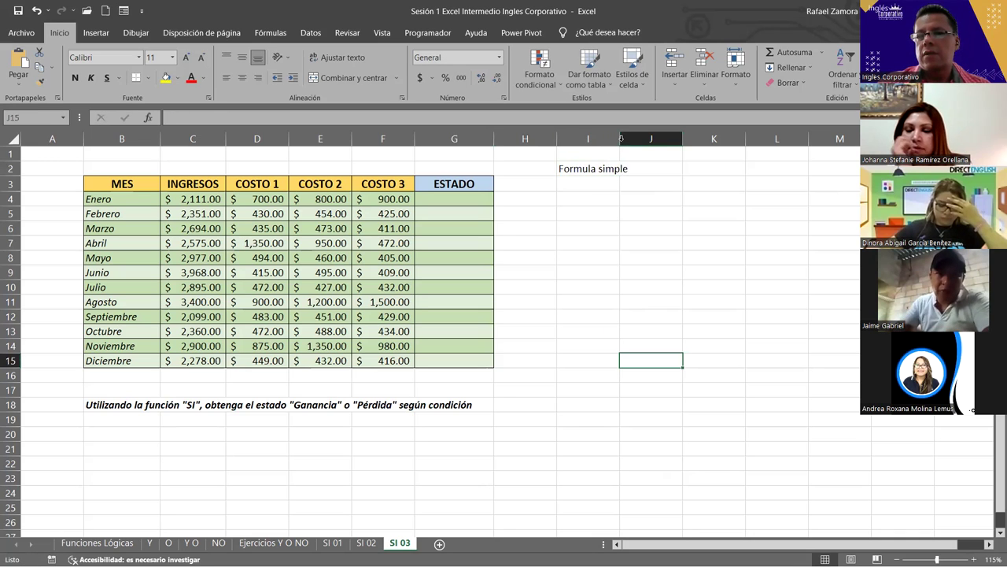
{"action": "left_click", "coordinate": [612, 163]}
{"action": "left_click_drag", "start_coordinate": [632, 179], "coordinate": [669, 169]}
Change J2's heading to 'Formula par[entesis'
{"action": "double_click", "coordinate": [667, 170]}
{"action": "double_click", "coordinate": [709, 169]}
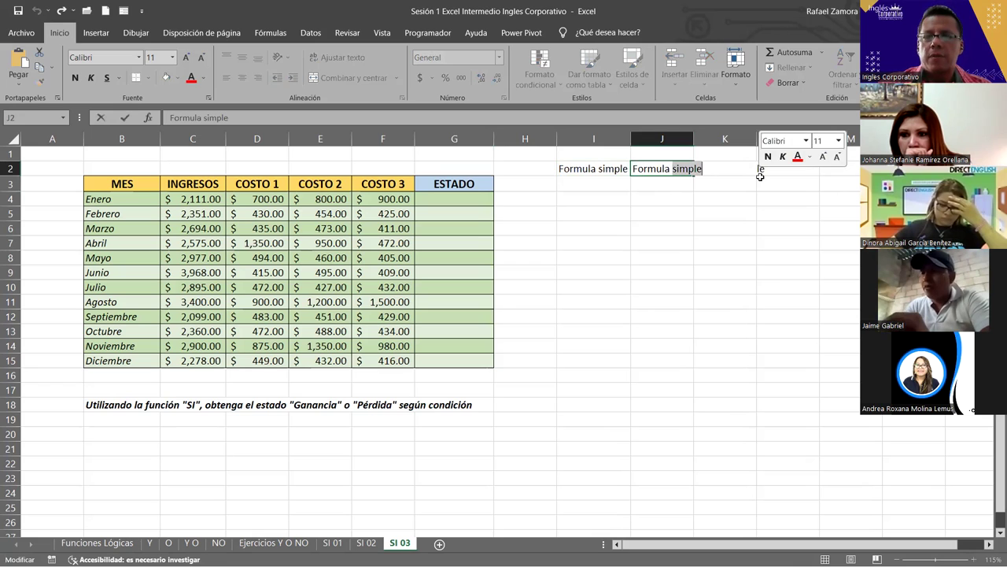
{"action": "type", "text": "par[entesis."}
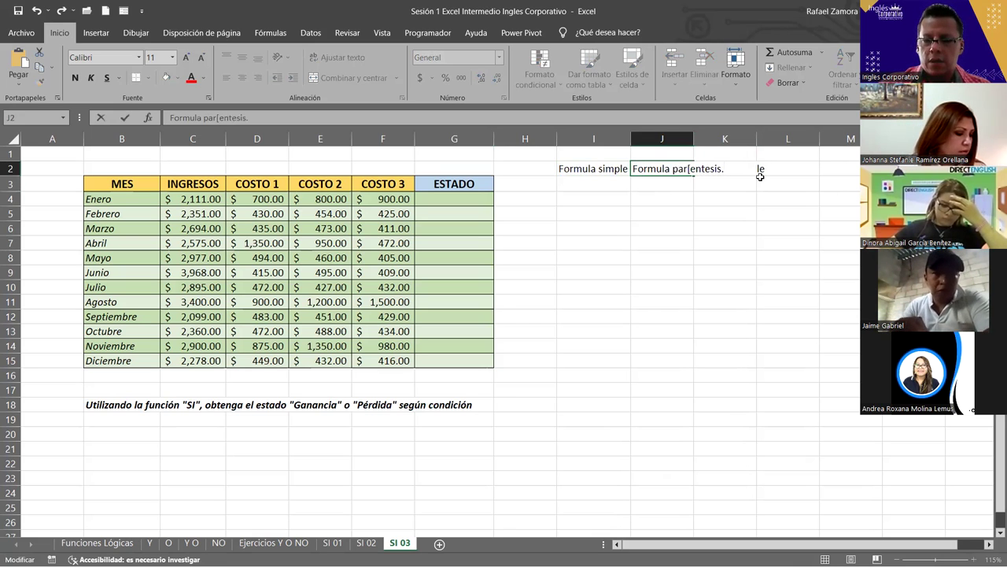
{"action": "key", "text": "Return"}
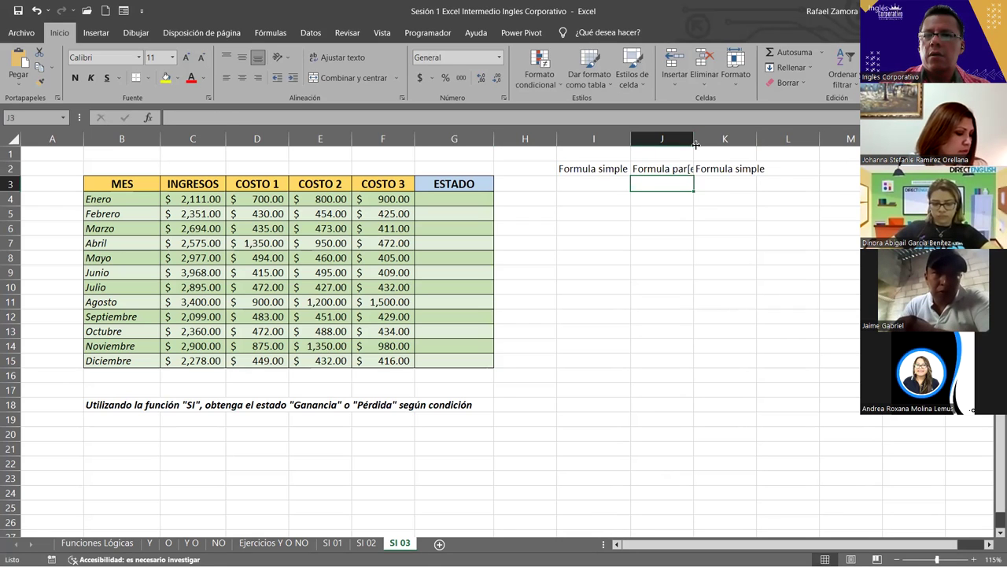
Change K2's heading to 'Formula Función' and select the three headings I2:K2
{"action": "left_click", "coordinate": [775, 171]}
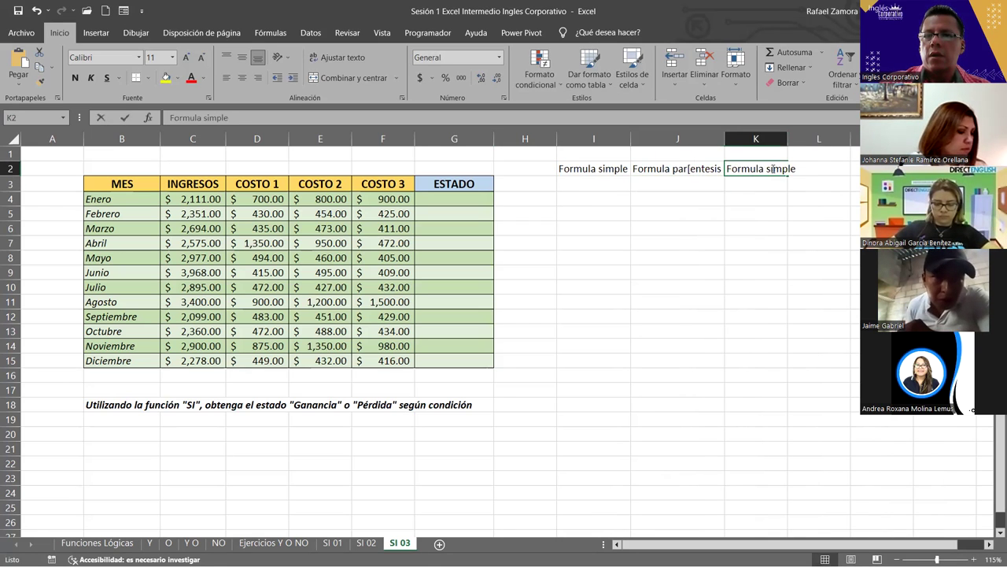
{"action": "double_click", "coordinate": [769, 169]}
{"action": "key", "text": "shift+End"}
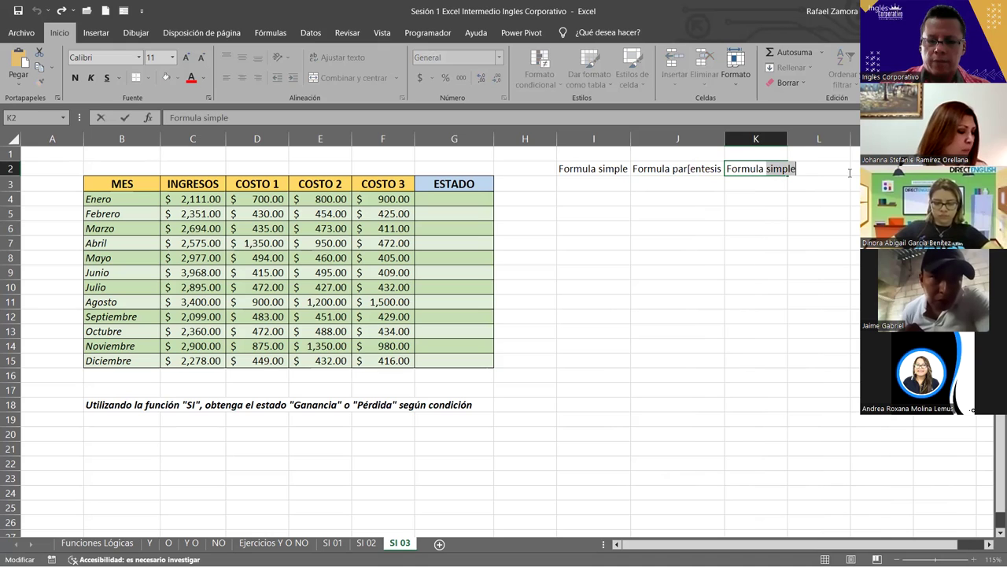
{"action": "type", "text": "Funci[n"}
{"action": "key", "text": "BackSpace"}
{"action": "key", "text": "BackSpace"}
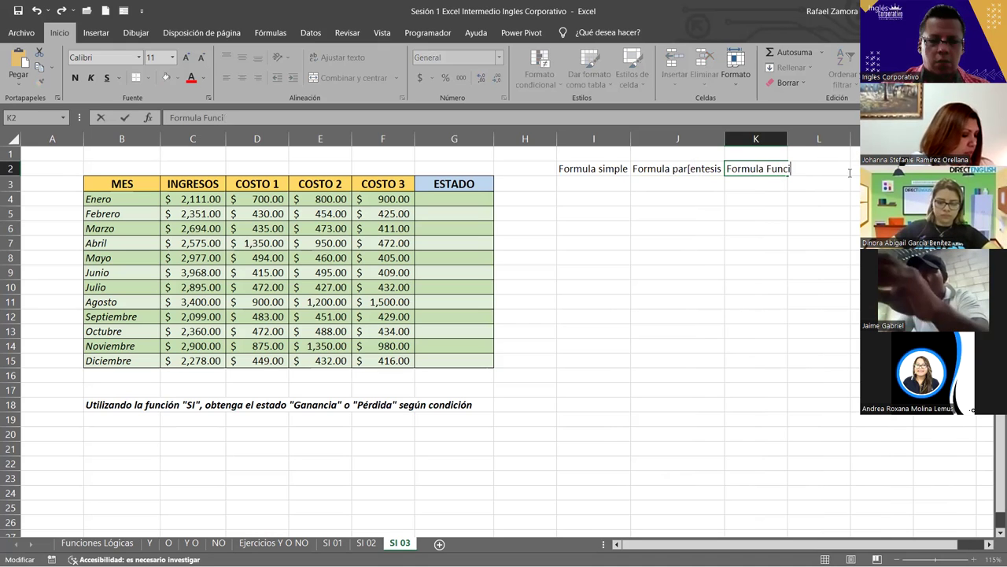
{"action": "type", "text": "ón"}
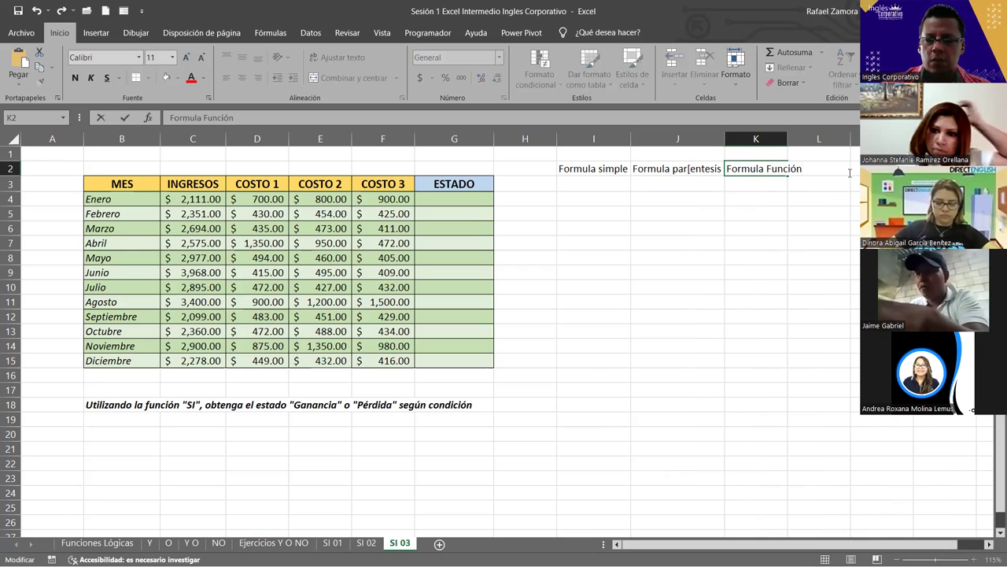
{"action": "key", "text": "Return"}
{"action": "left_click_drag", "start_coordinate": [630, 138], "coordinate": [729, 139]}
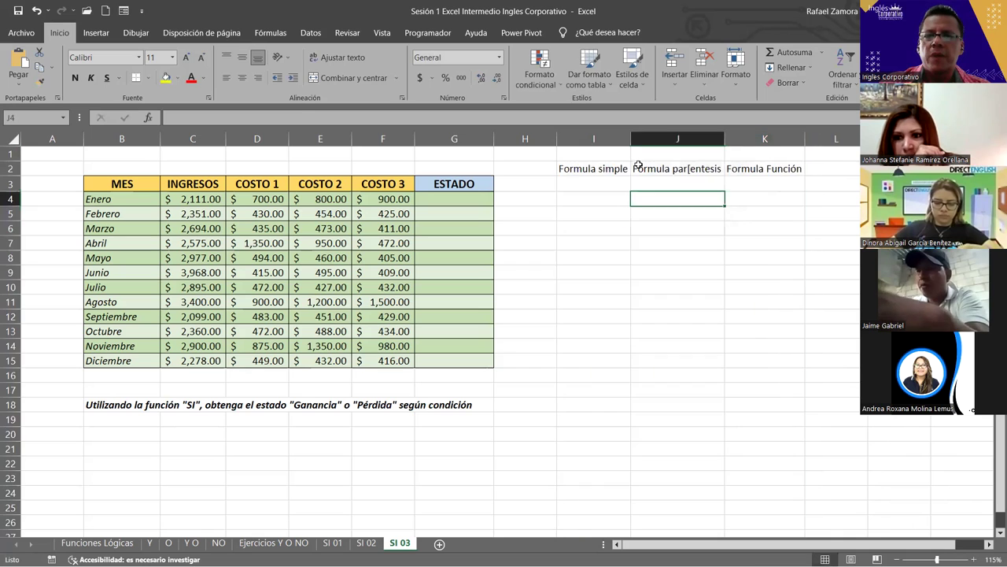
{"action": "left_click_drag", "start_coordinate": [589, 163], "coordinate": [748, 167]}
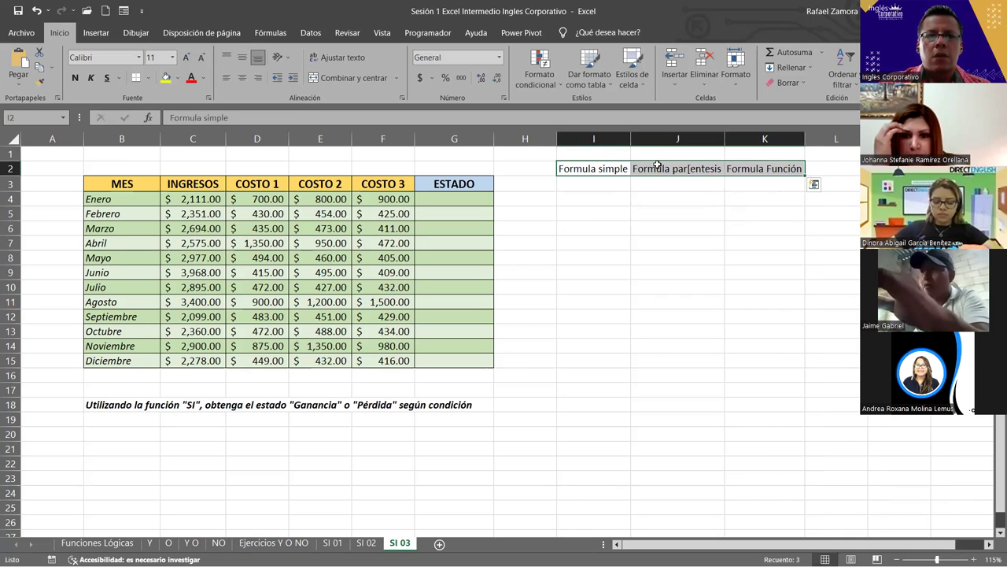
Give the I2:K2 headers all borders, paste content into them, and make them bold
{"action": "left_click", "coordinate": [147, 78]}
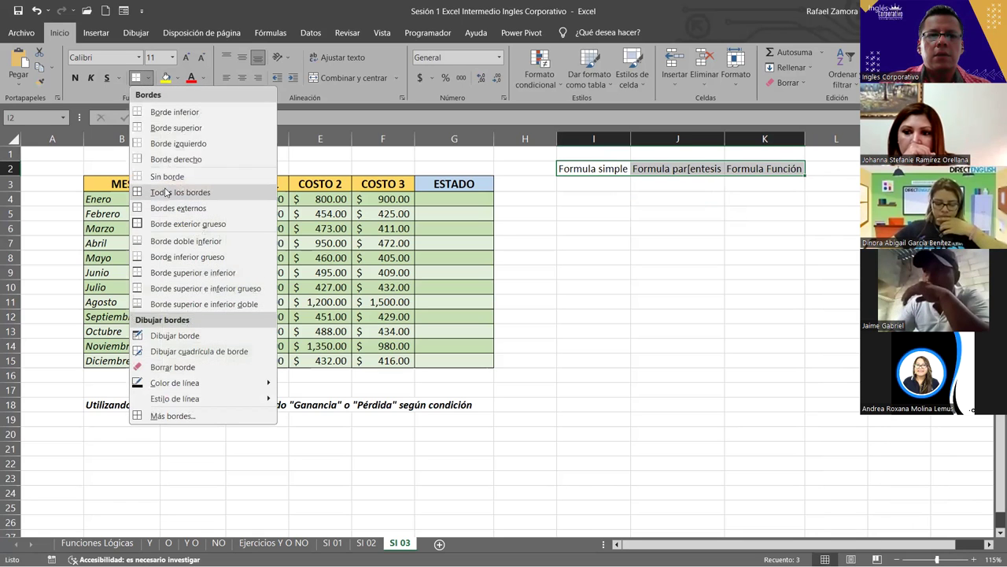
{"action": "left_click", "coordinate": [166, 192]}
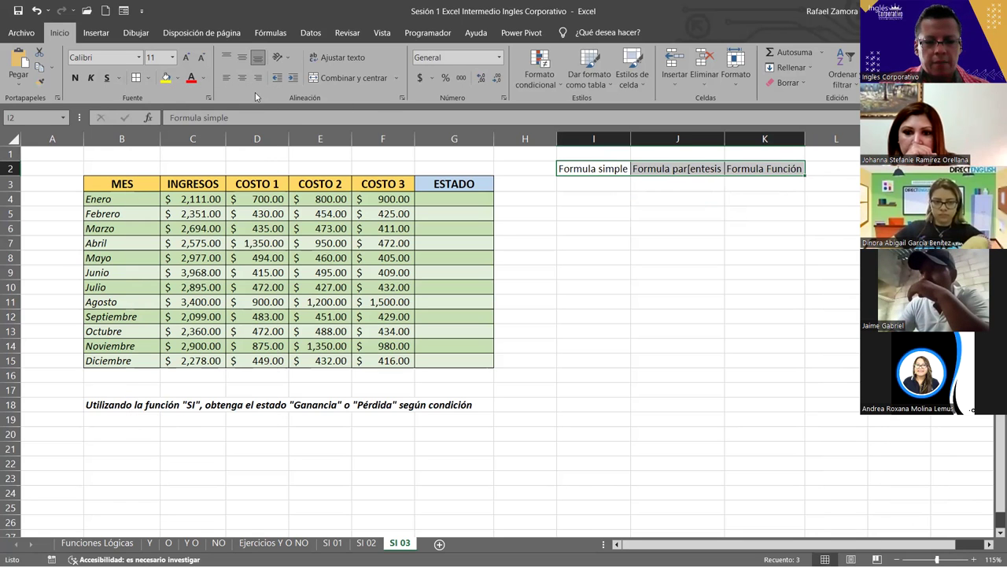
{"action": "key", "text": "ctrl+v"}
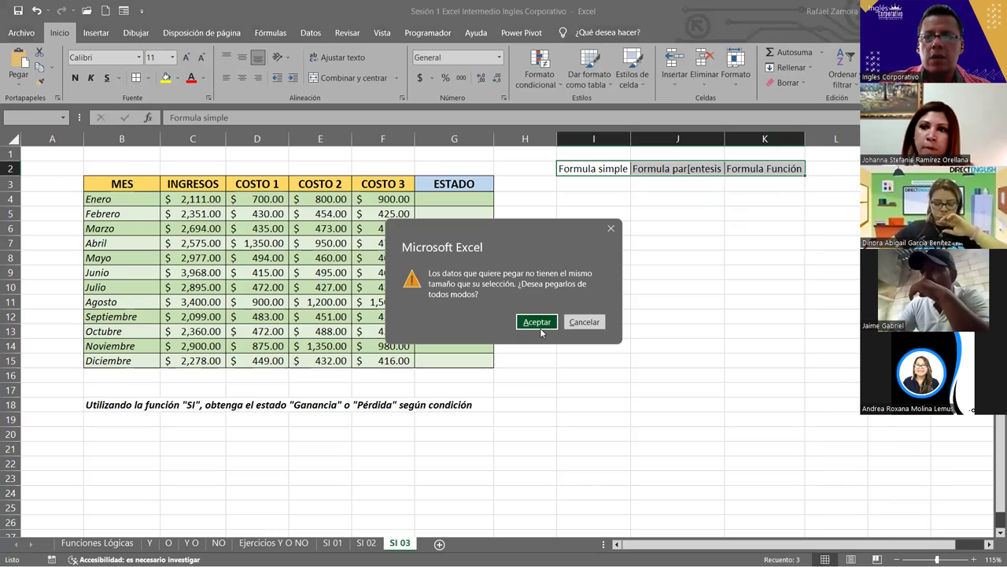
{"action": "left_click", "coordinate": [537, 322]}
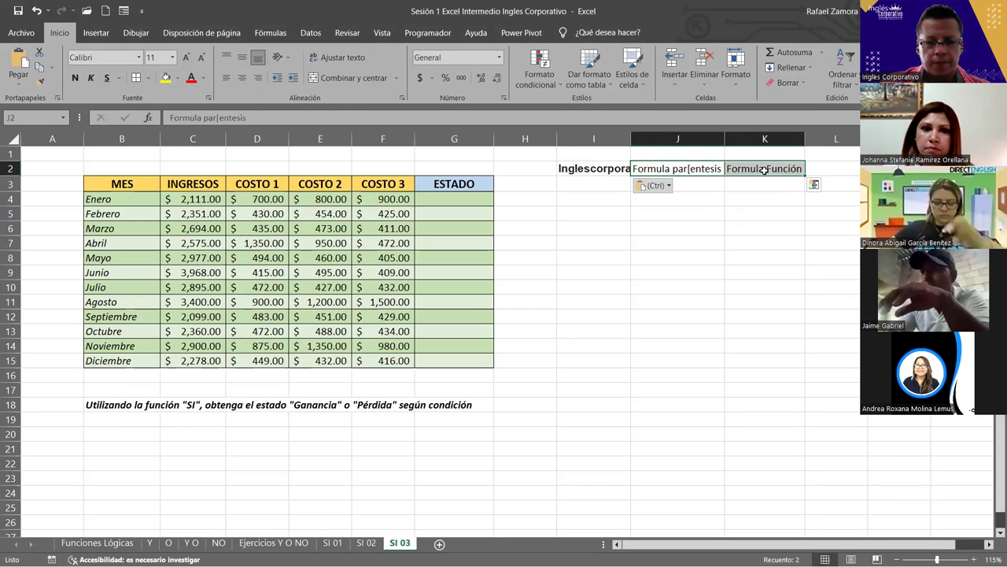
{"action": "left_click", "coordinate": [764, 258]}
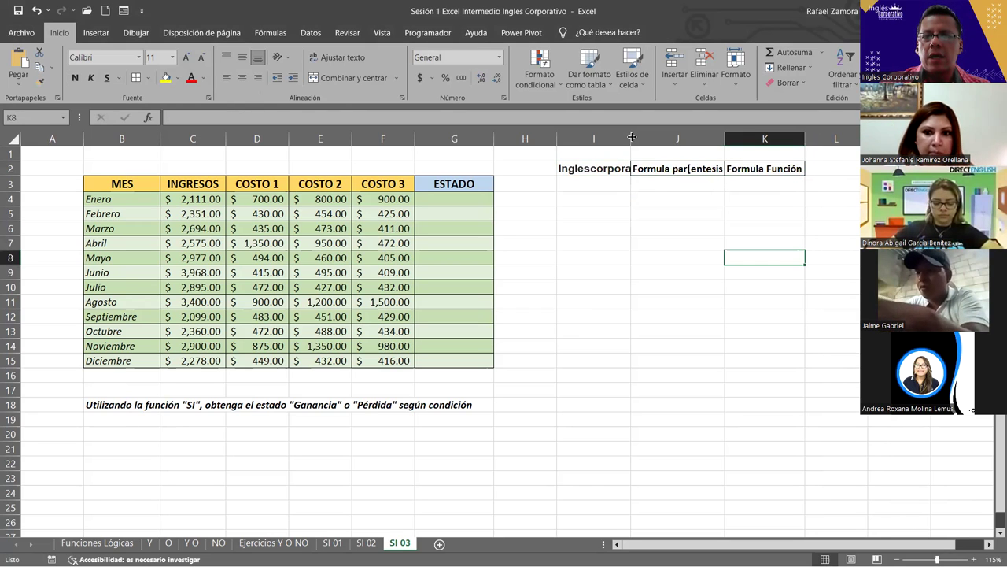
Widen column I and retype I2's heading as 'Formula Simple'
{"action": "left_click_drag", "start_coordinate": [646, 138], "coordinate": [645, 138]}
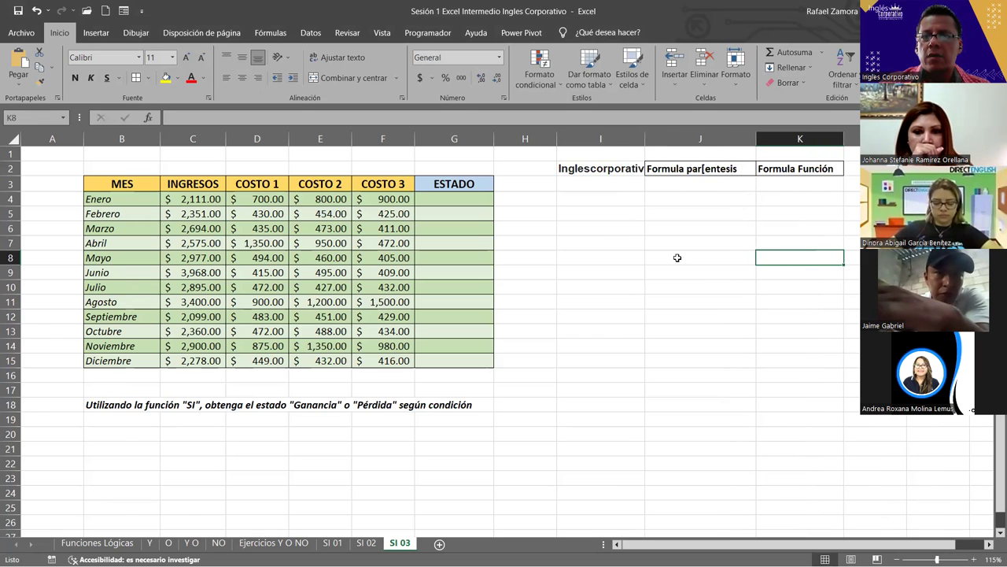
{"action": "key", "text": "ctrl+z"}
{"action": "double_click", "coordinate": [663, 168]}
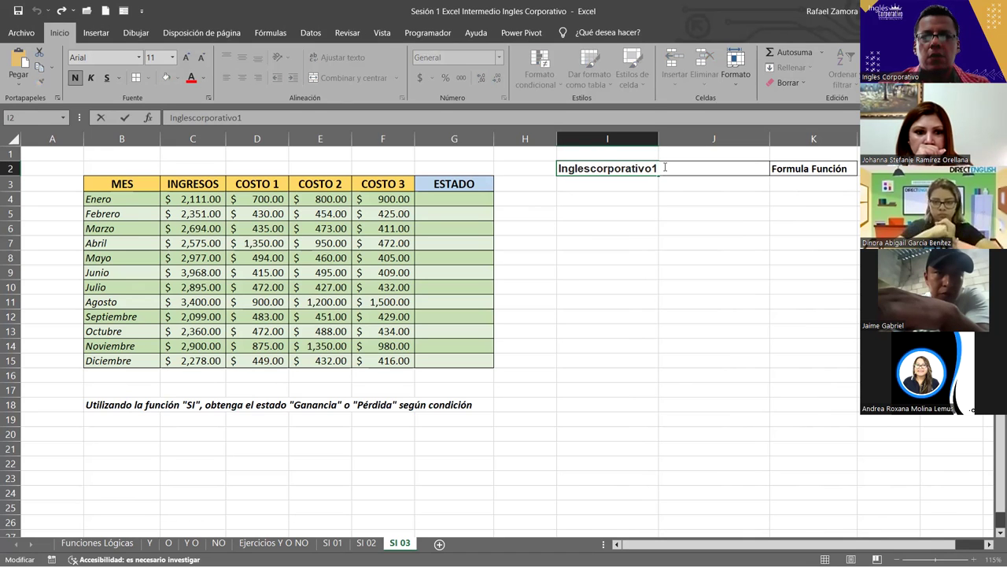
{"action": "double_click", "coordinate": [665, 168]}
{"action": "type", "text": "Formula Simple"}
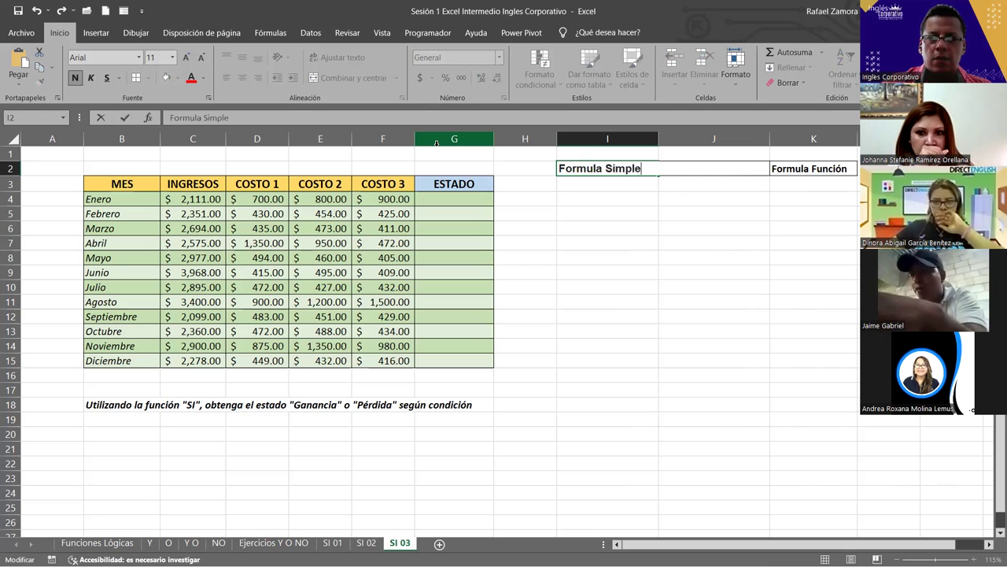
{"action": "key", "text": "Return"}
Fix J2 to read 'Formula parentesis' and centre the I2:K2 headers
{"action": "double_click", "coordinate": [719, 169]}
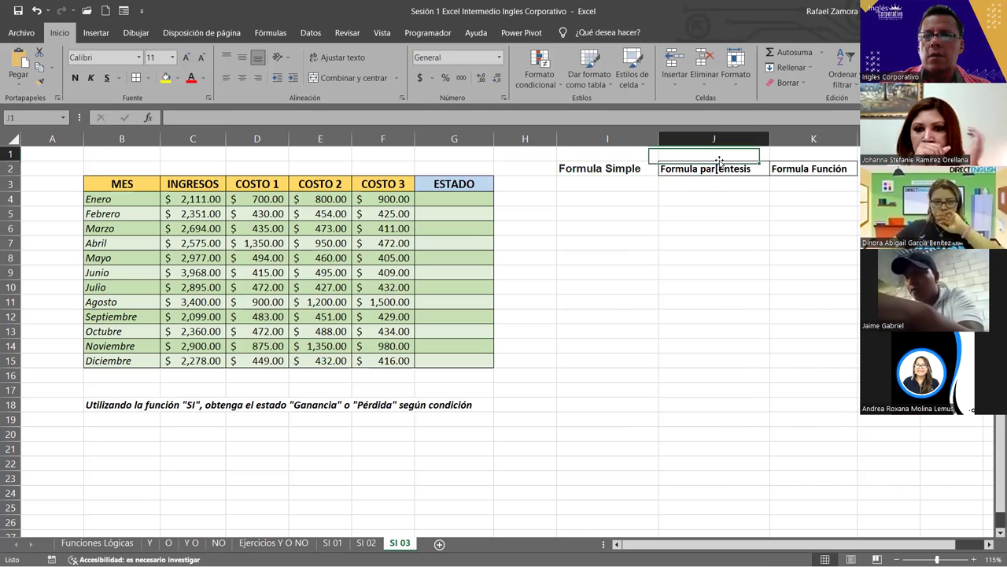
{"action": "key", "text": "BackSpace"}
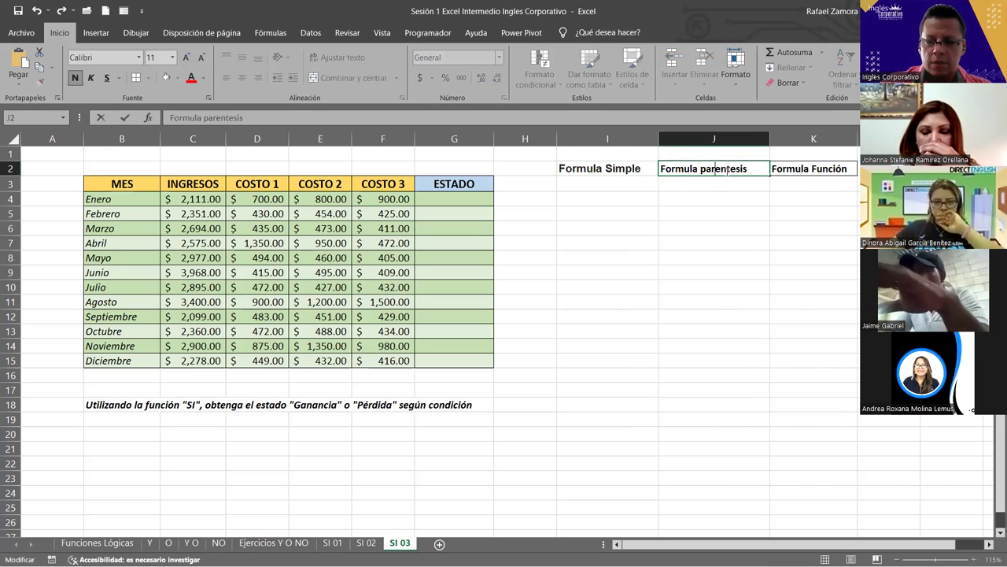
{"action": "key", "text": "Return"}
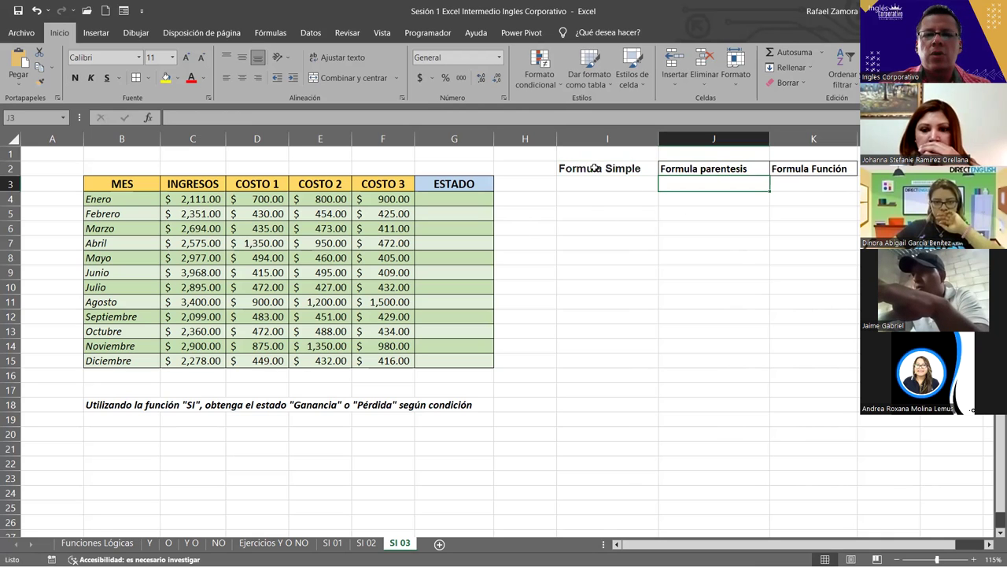
{"action": "left_click_drag", "start_coordinate": [591, 169], "coordinate": [818, 172]}
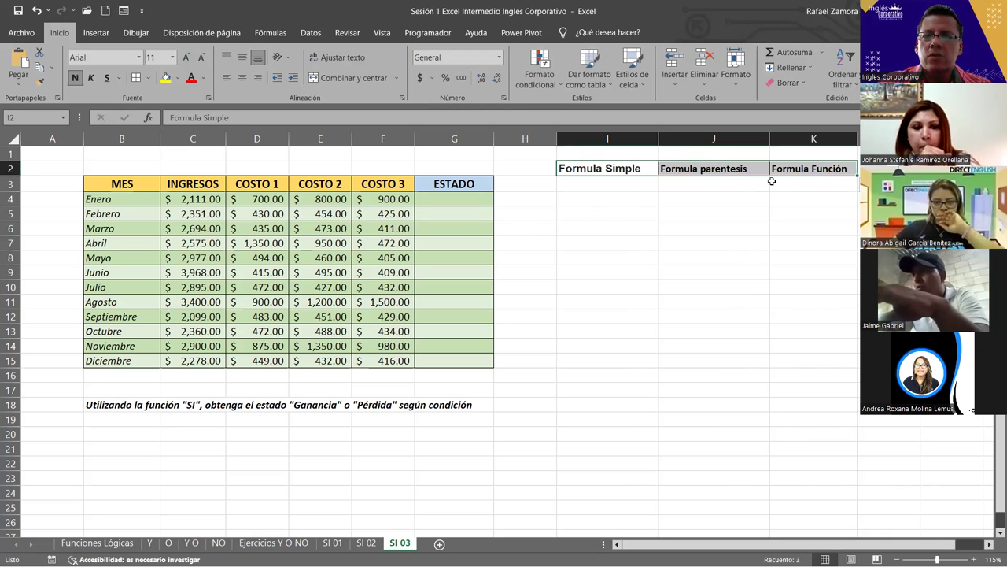
{"action": "left_click", "coordinate": [242, 78]}
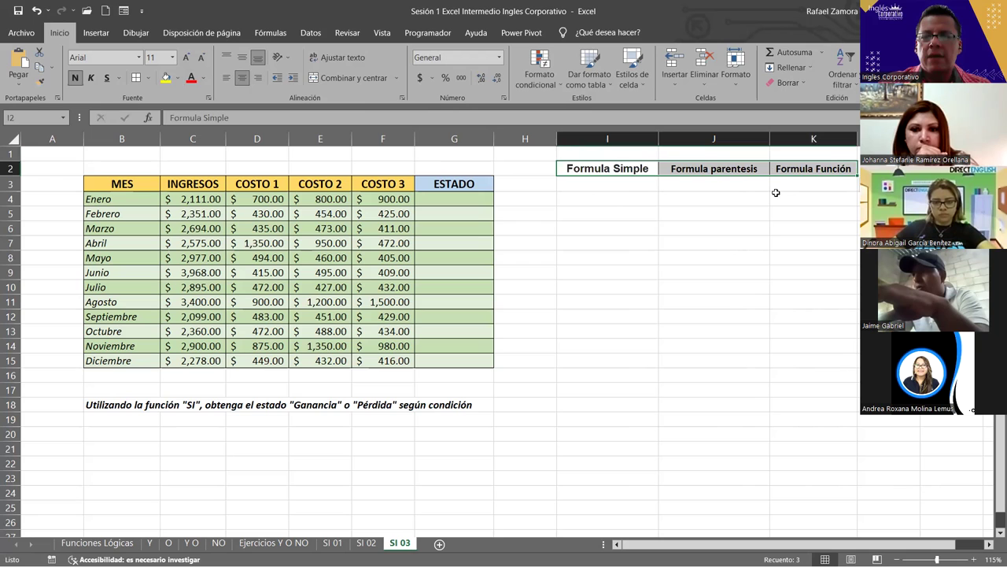
Move the three headers down to I3:K3
{"action": "left_click", "coordinate": [730, 178]}
{"action": "left_click_drag", "start_coordinate": [639, 169], "coordinate": [776, 170]}
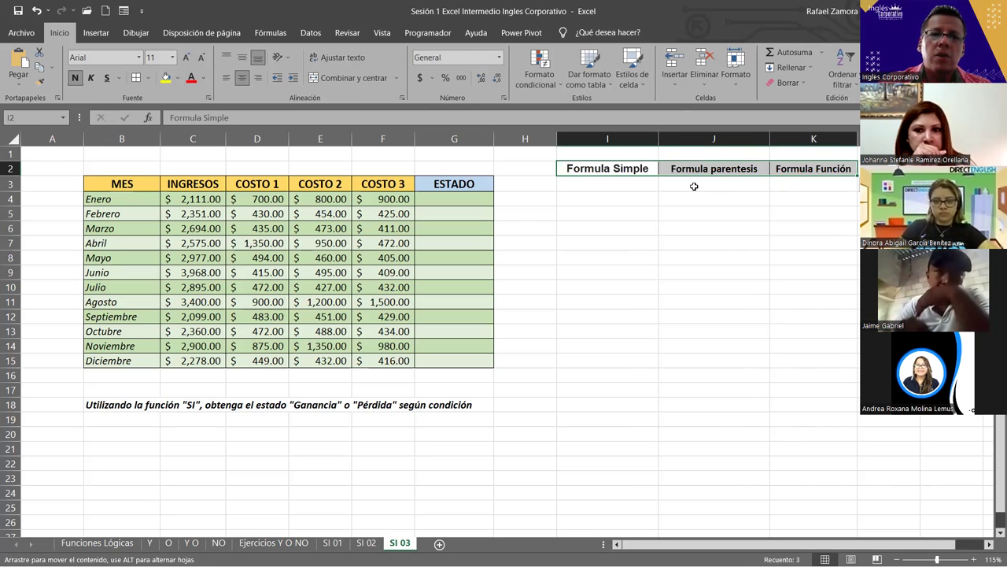
{"action": "left_click_drag", "start_coordinate": [694, 186], "coordinate": [694, 187]}
{"action": "left_click", "coordinate": [724, 331]}
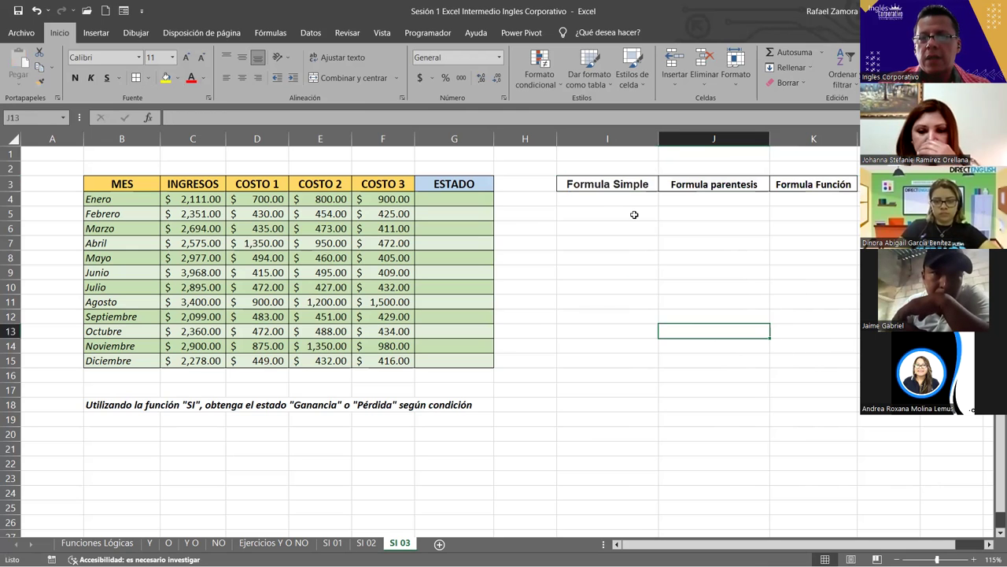
{"action": "left_click", "coordinate": [606, 189]}
Enter =C4-D4-E4-F4 in I4 for January's profit
{"action": "left_click", "coordinate": [602, 200]}
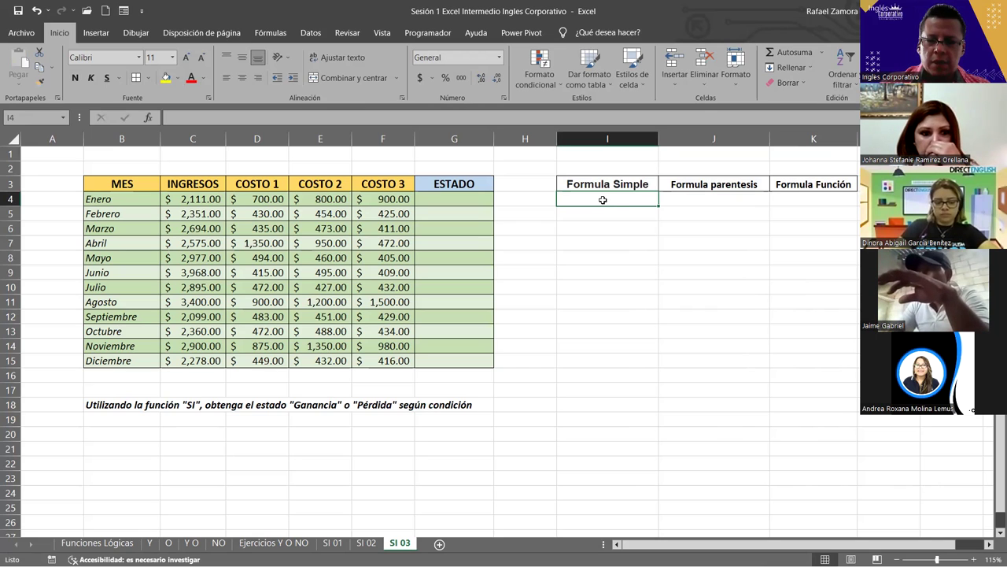
{"action": "type", "text": "="}
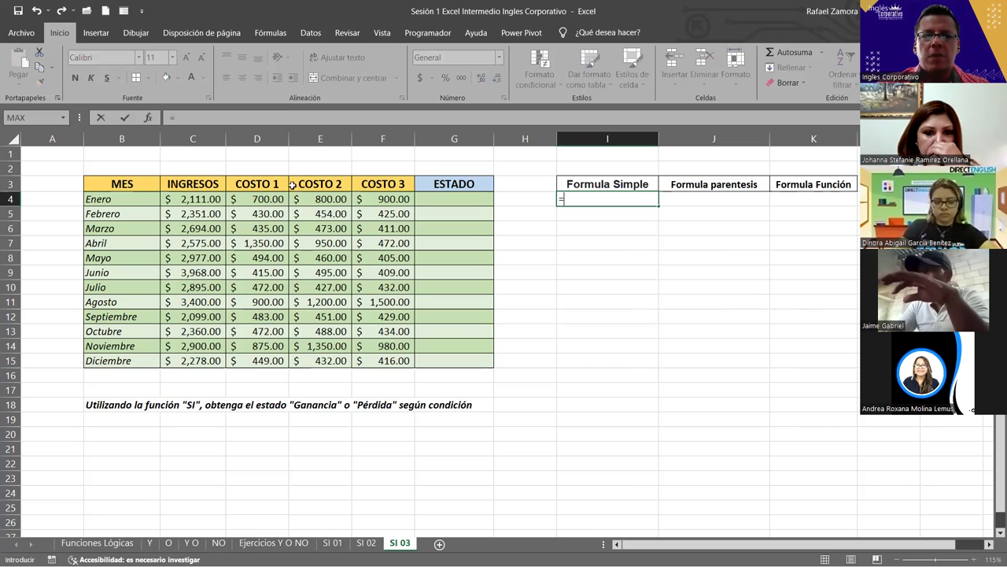
{"action": "left_click", "coordinate": [198, 200]}
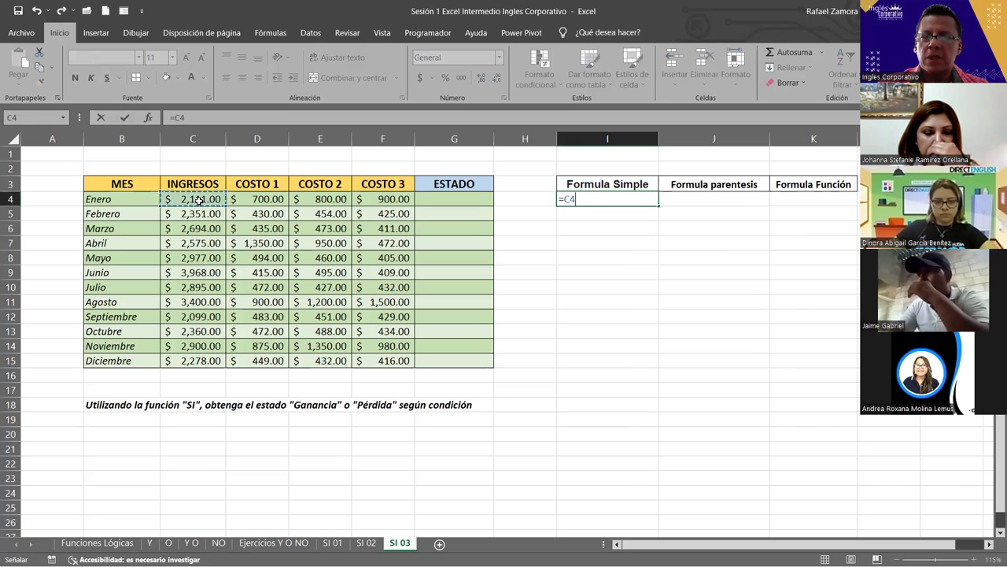
{"action": "type", "text": "-"}
{"action": "left_click", "coordinate": [276, 202]}
{"action": "type", "text": "-"}
{"action": "left_click", "coordinate": [315, 199]}
{"action": "type", "text": "-"}
{"action": "left_click", "coordinate": [375, 199]}
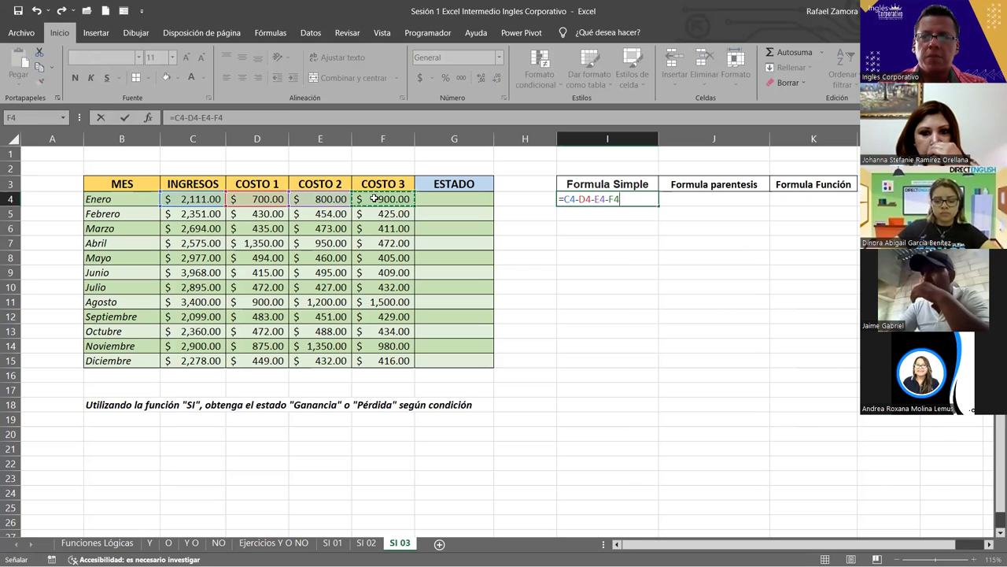
{"action": "key", "text": "Return"}
Copy the profit formula down to I15 and check the results in I7 and I11
{"action": "left_click", "coordinate": [600, 200]}
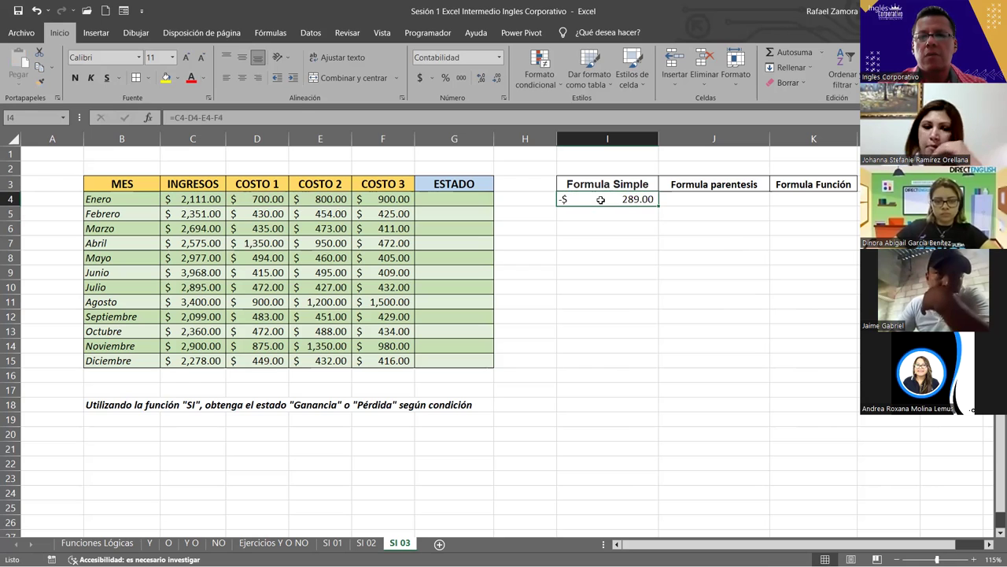
{"action": "left_click_drag", "start_coordinate": [659, 207], "coordinate": [652, 365]}
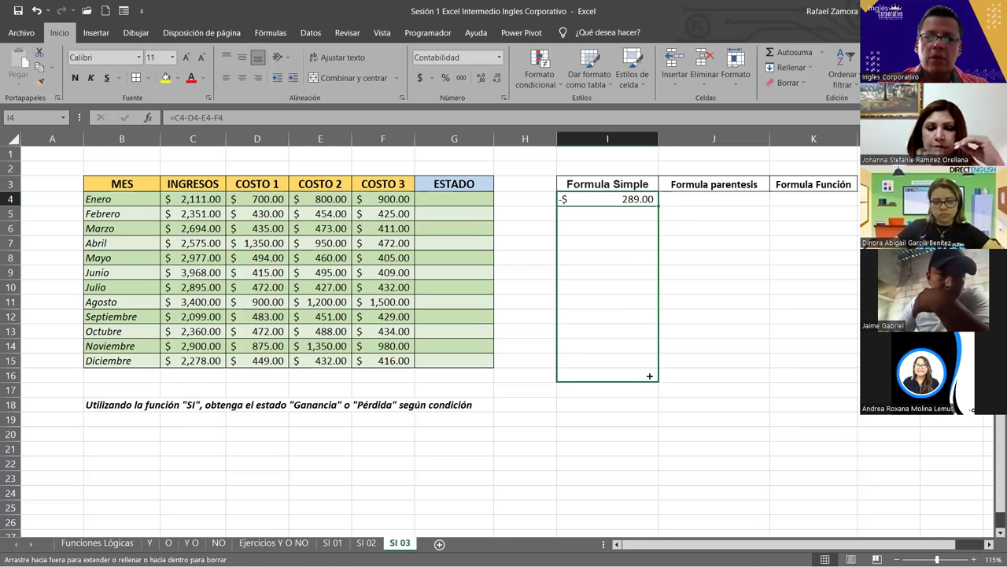
{"action": "left_click", "coordinate": [620, 199]}
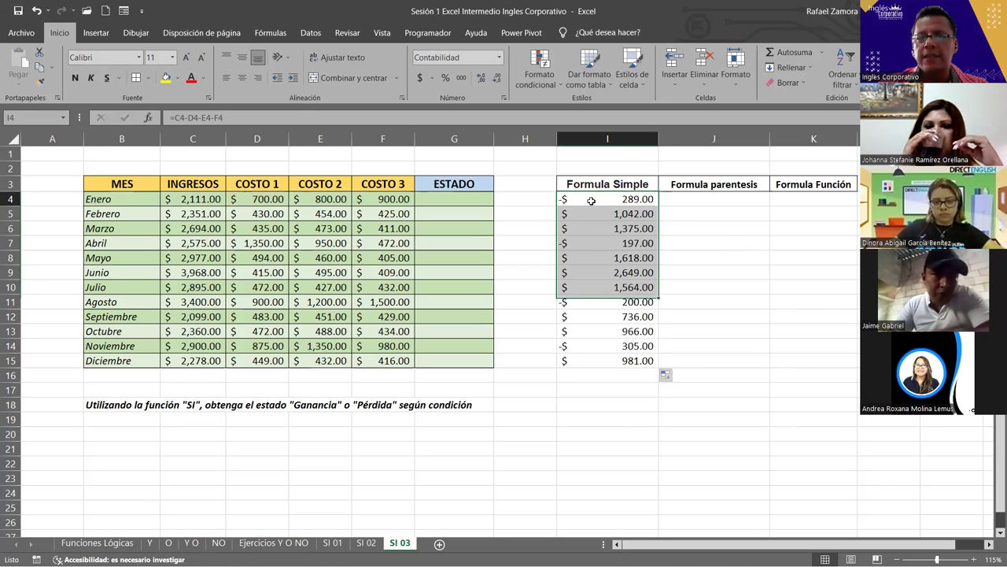
{"action": "left_click", "coordinate": [465, 199]}
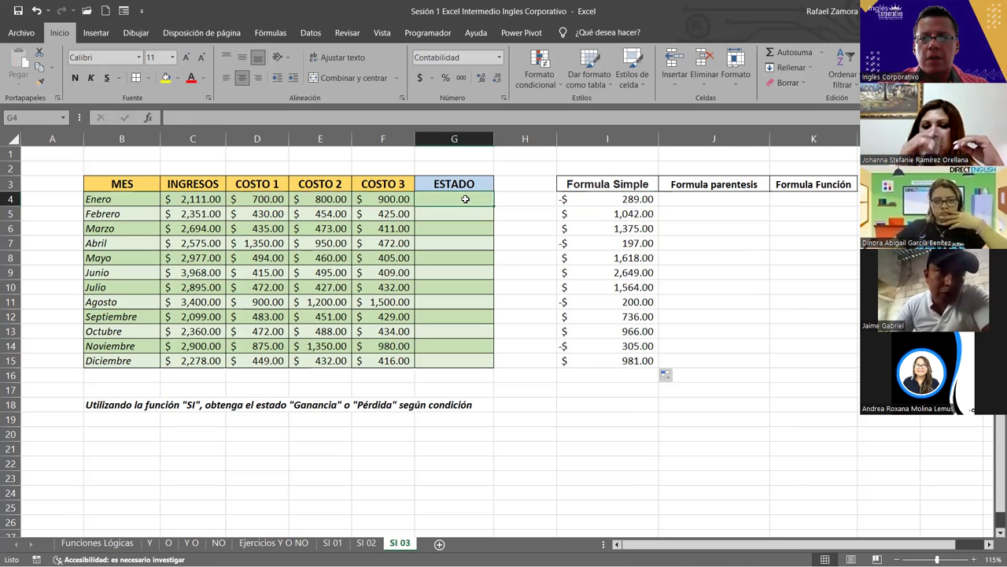
{"action": "left_click", "coordinate": [645, 245]}
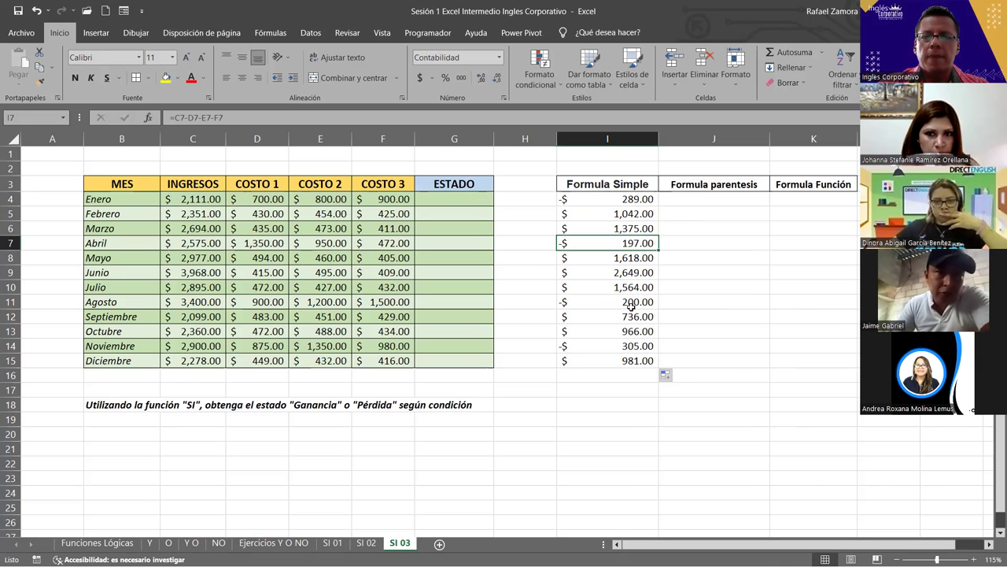
{"action": "left_click", "coordinate": [632, 306]}
Colour the negative results in I4, I7, I11 and I14 red
{"action": "left_click", "coordinate": [623, 199]}
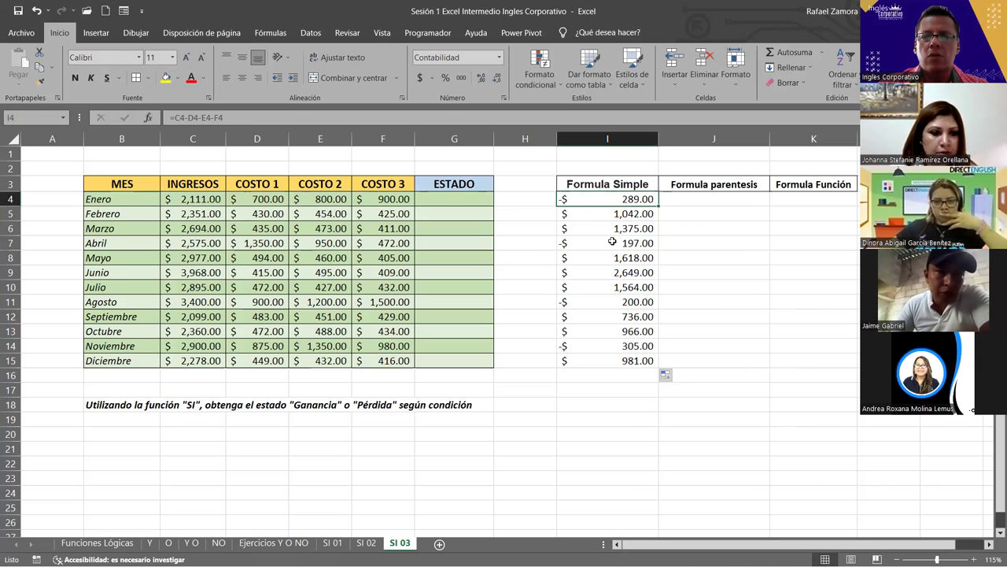
{"action": "left_click", "coordinate": [613, 241], "text": "ctrl"}
{"action": "left_click", "coordinate": [607, 301], "text": "ctrl"}
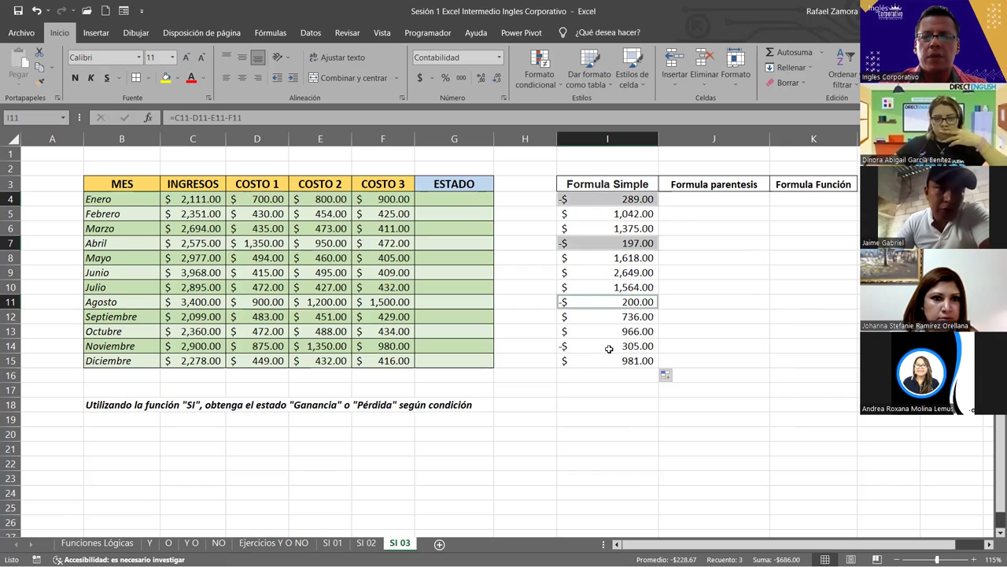
{"action": "left_click", "coordinate": [609, 349], "text": "ctrl"}
{"action": "left_click", "coordinate": [191, 78]}
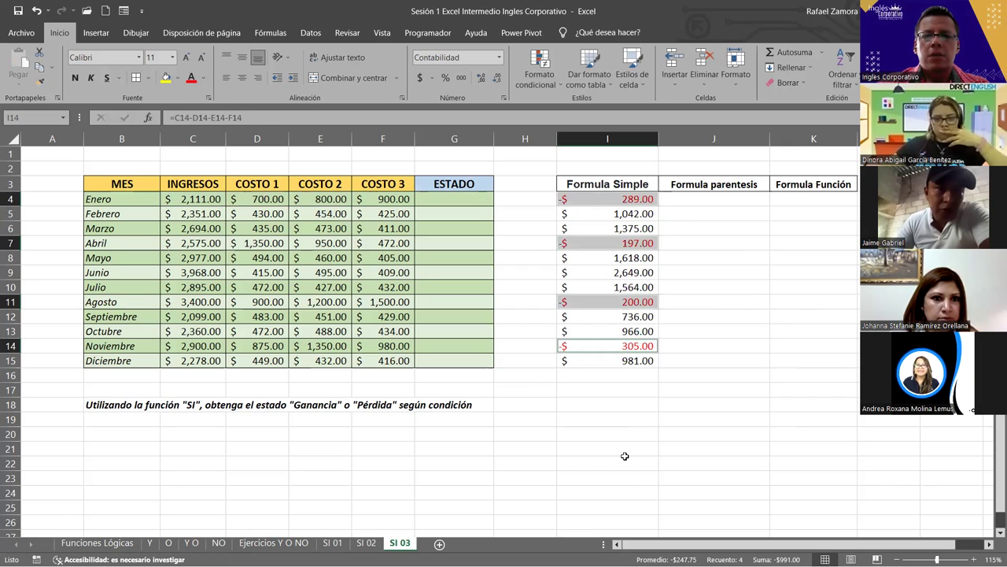
{"action": "left_click", "coordinate": [623, 456]}
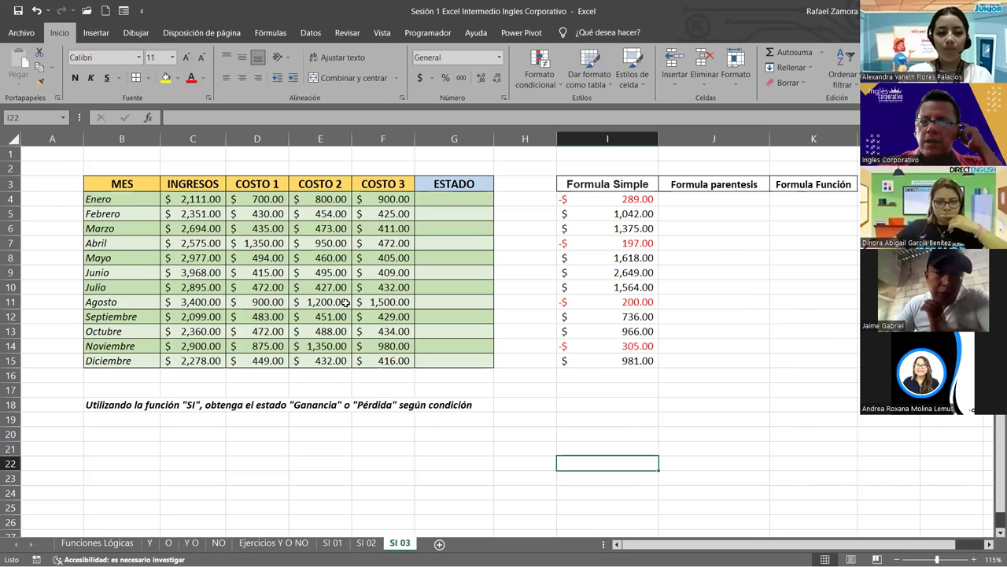
{"action": "left_click_drag", "start_coordinate": [389, 199], "coordinate": [386, 361]}
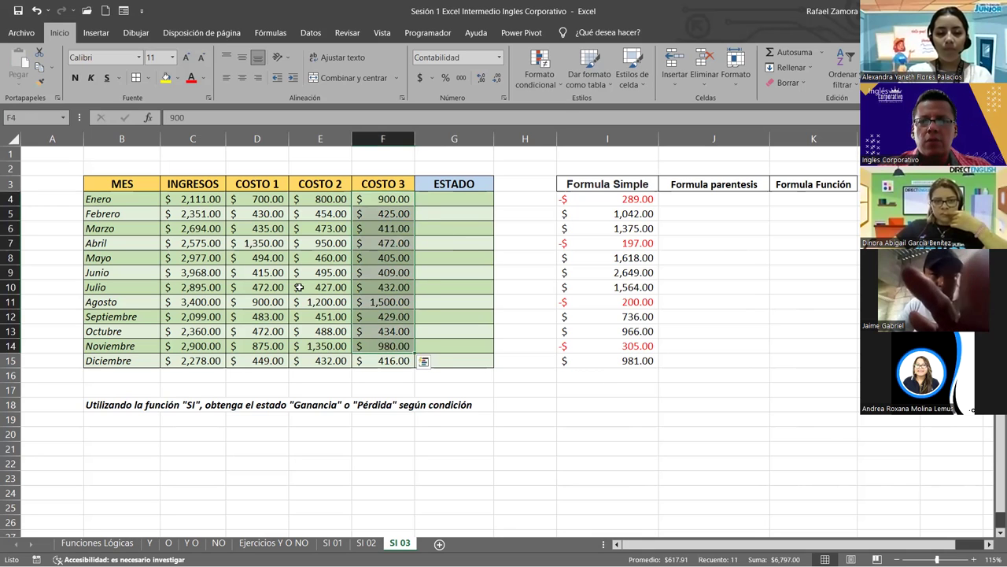
{"action": "left_click", "coordinate": [260, 257]}
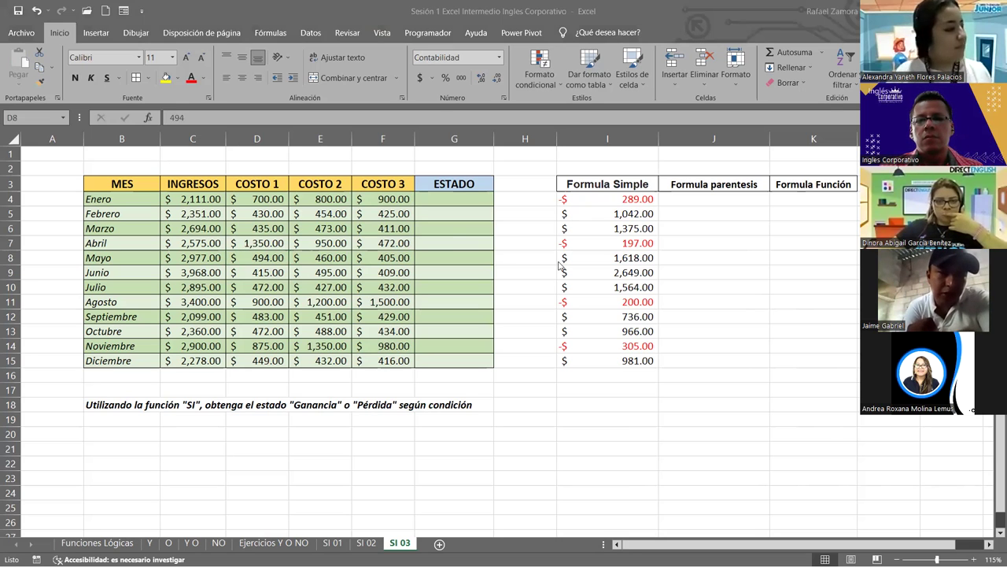
{"action": "double_click", "coordinate": [645, 201]}
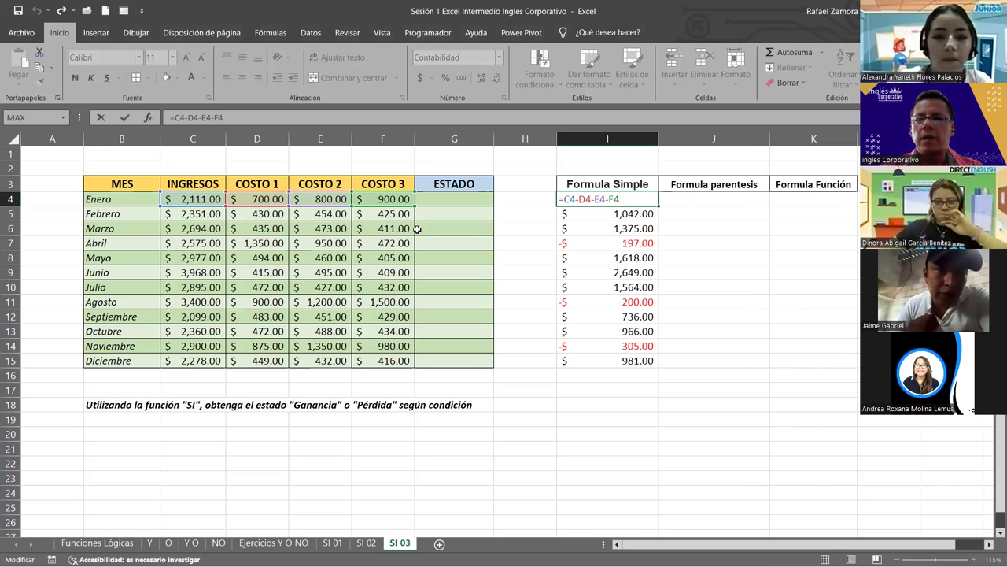
{"action": "key", "text": "Return"}
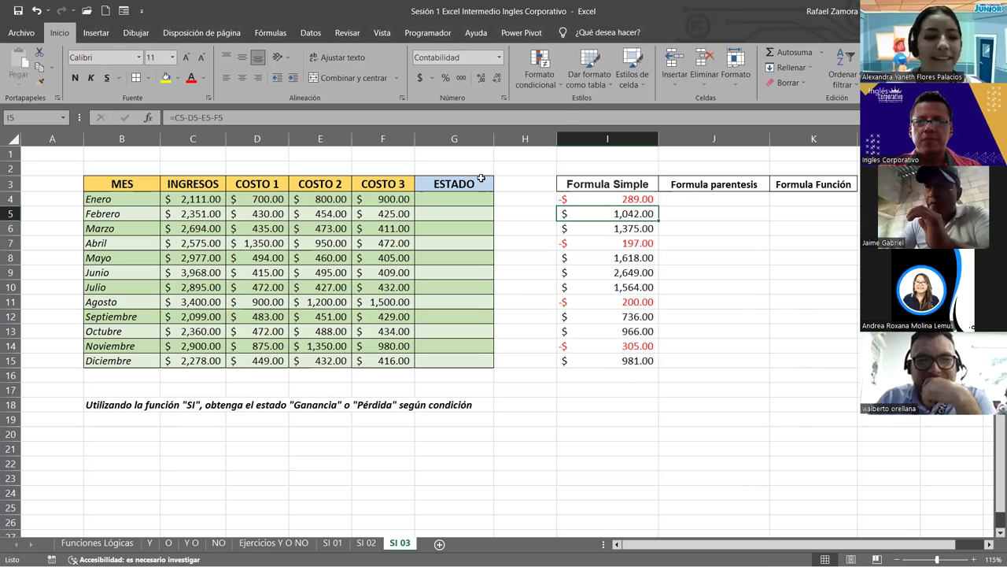
{"action": "left_click", "coordinate": [708, 200]}
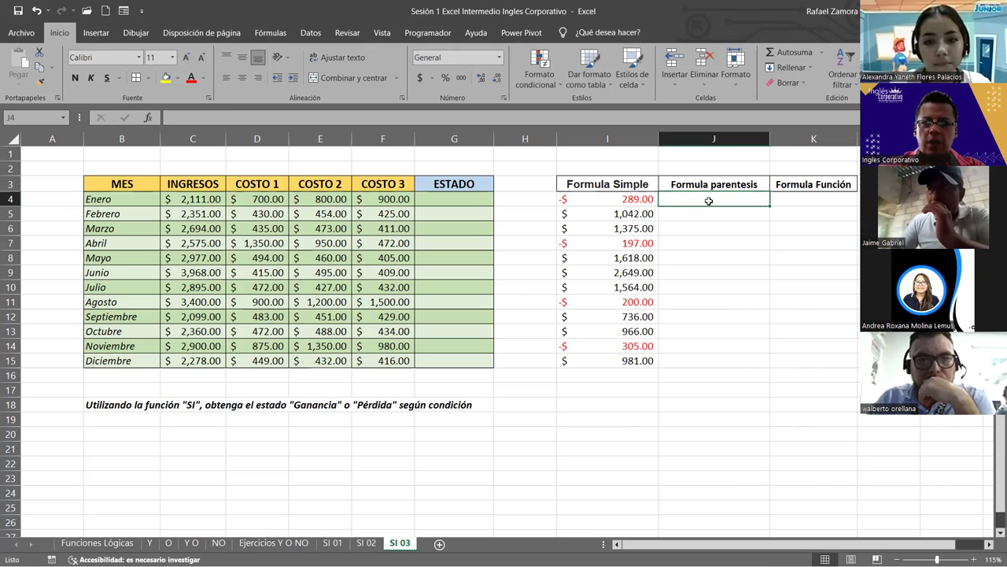
Enter =C4-(D4+E4+F4) in J4 for January's profit
{"action": "type", "text": "¿"}
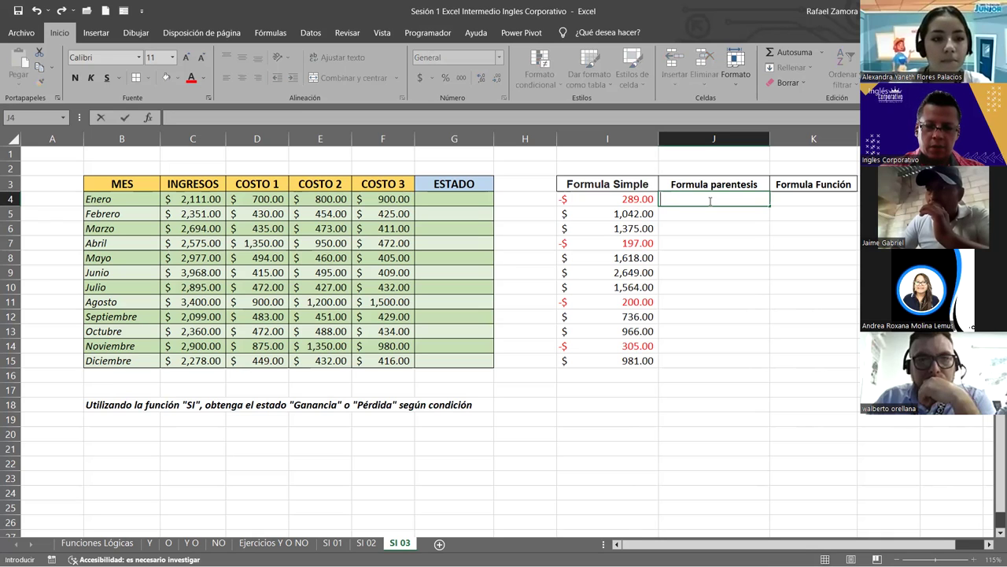
{"action": "type", "text": "="}
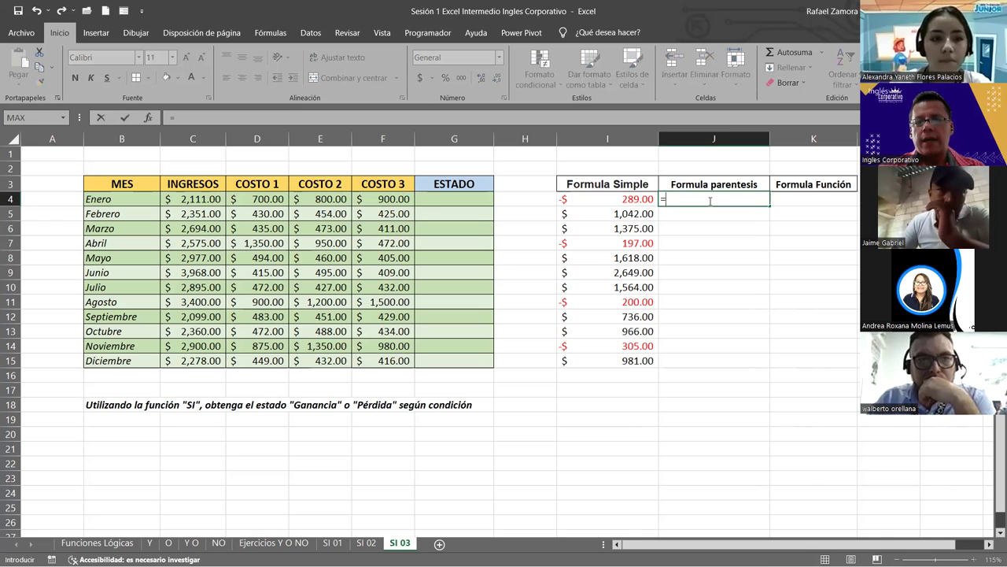
{"action": "left_click", "coordinate": [208, 203]}
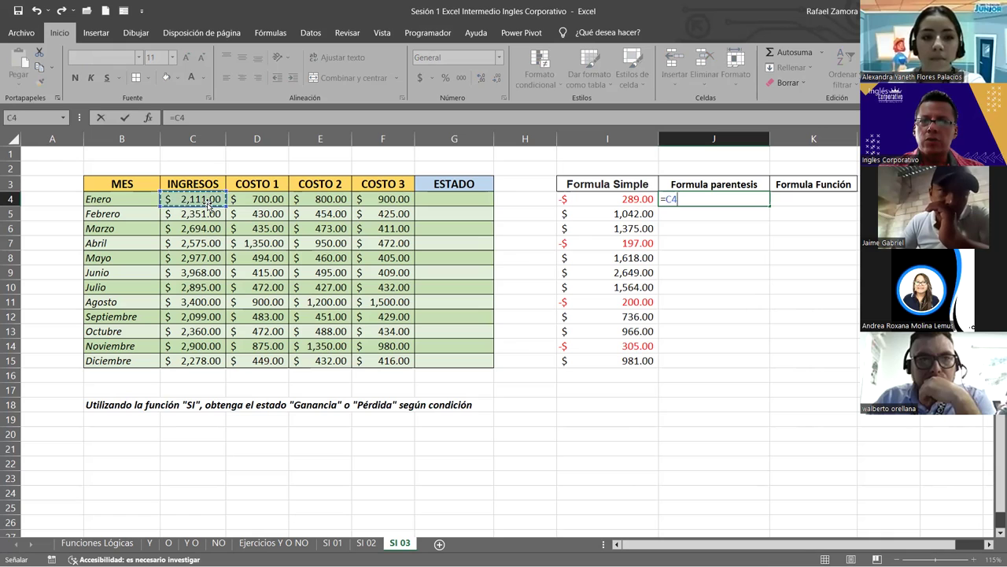
{"action": "type", "text": "-"}
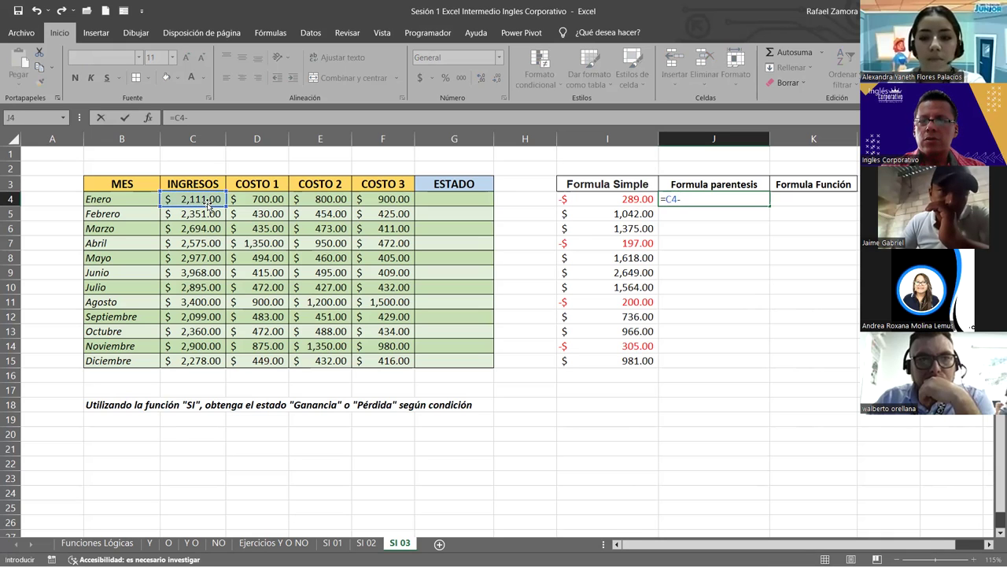
{"action": "type", "text": "("}
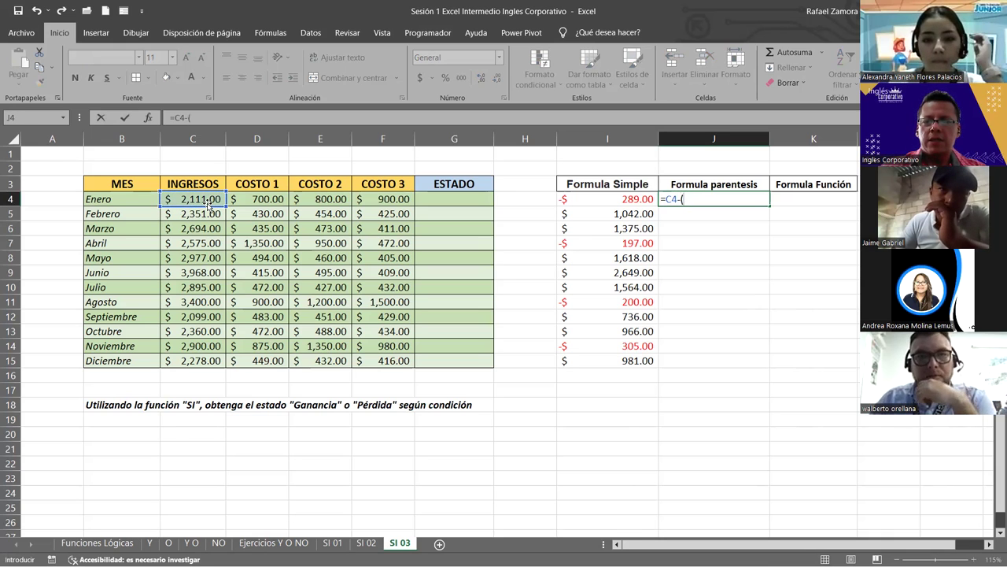
{"action": "left_click", "coordinate": [266, 198]}
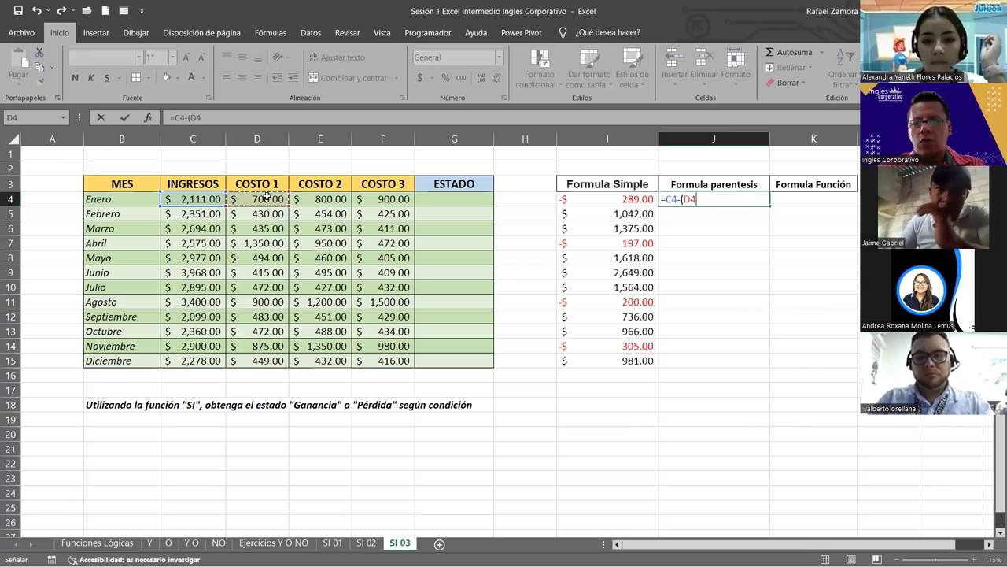
{"action": "type", "text": "+"}
{"action": "left_click", "coordinate": [319, 199]}
{"action": "type", "text": "+"}
{"action": "left_click", "coordinate": [382, 200]}
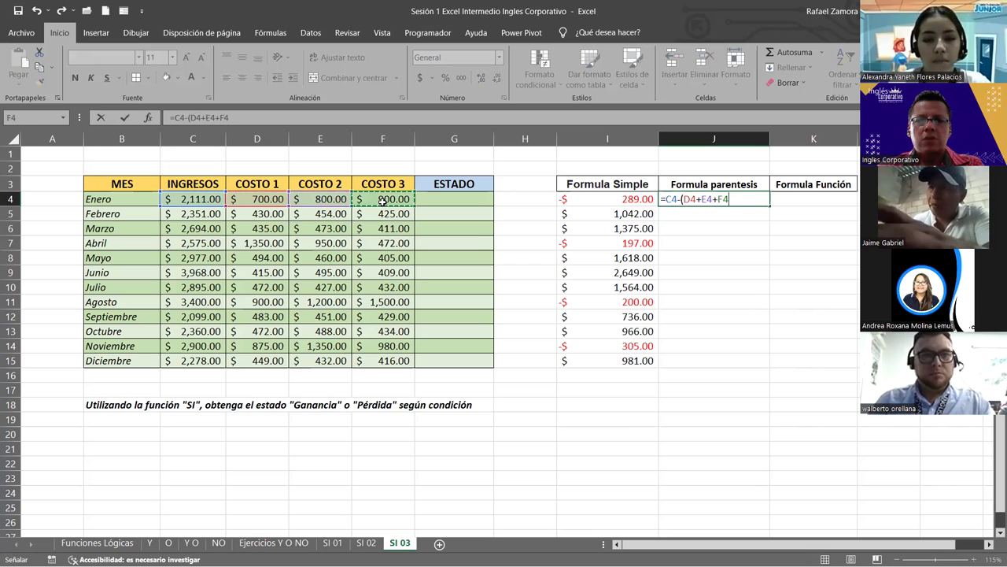
{"action": "key", "text": "ctrl+Return"}
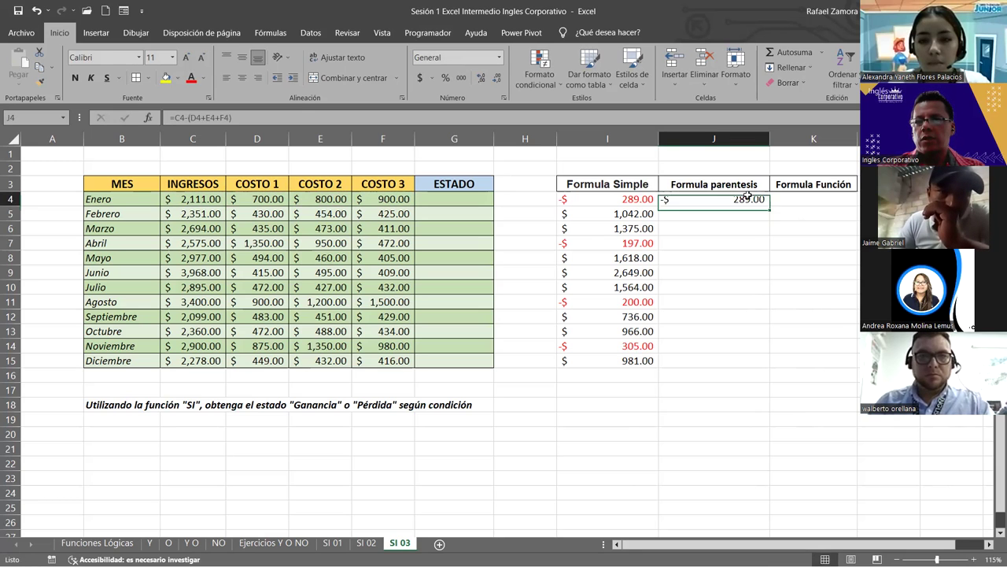
Copy the formula down to J15 and turn the loss months' results red
{"action": "mouse_move", "coordinate": [772, 206]}
{"action": "left_mouse_down"}
{"action": "mouse_move", "coordinate": [770, 263]}
{"action": "mouse_move", "coordinate": [741, 363]}
{"action": "left_mouse_up"}
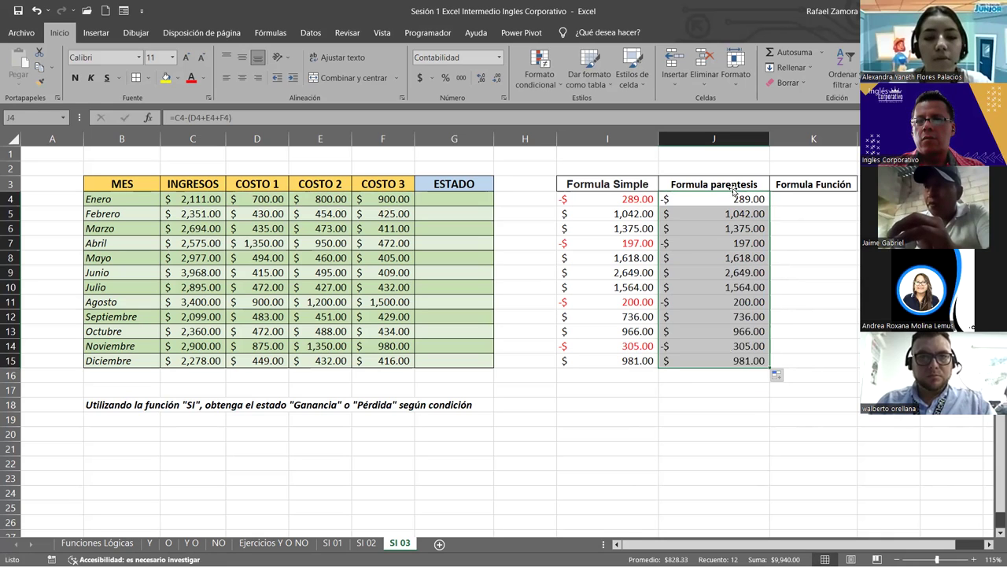
{"action": "left_click", "coordinate": [713, 243], "text": "ctrl"}
{"action": "left_click", "coordinate": [733, 302], "text": "ctrl"}
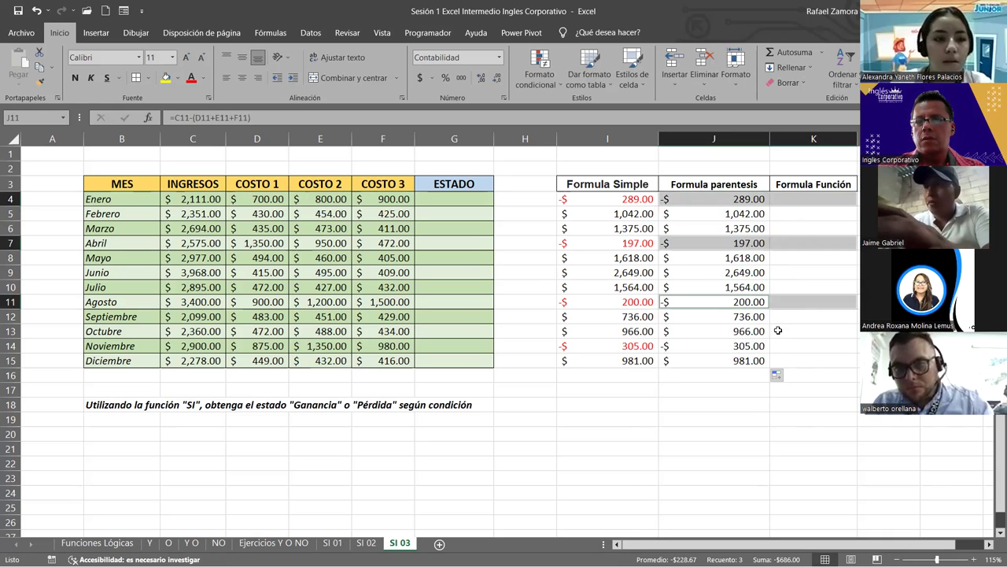
{"action": "left_click_drag", "start_coordinate": [725, 346], "coordinate": [792, 346], "text": "ctrl"}
{"action": "left_click", "coordinate": [191, 78]}
{"action": "left_click", "coordinate": [795, 464]}
{"action": "left_click", "coordinate": [749, 201]}
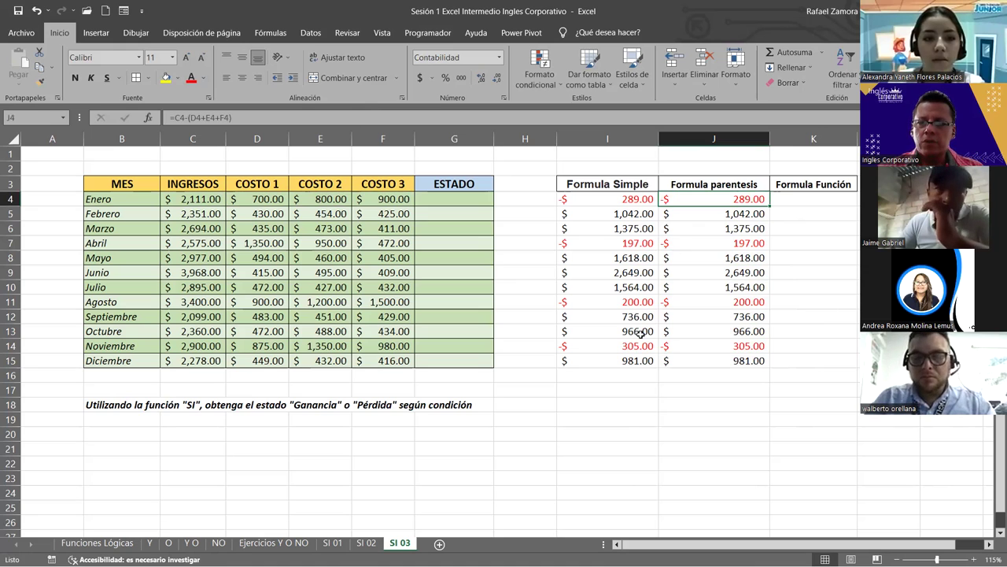
{"action": "double_click", "coordinate": [634, 199]}
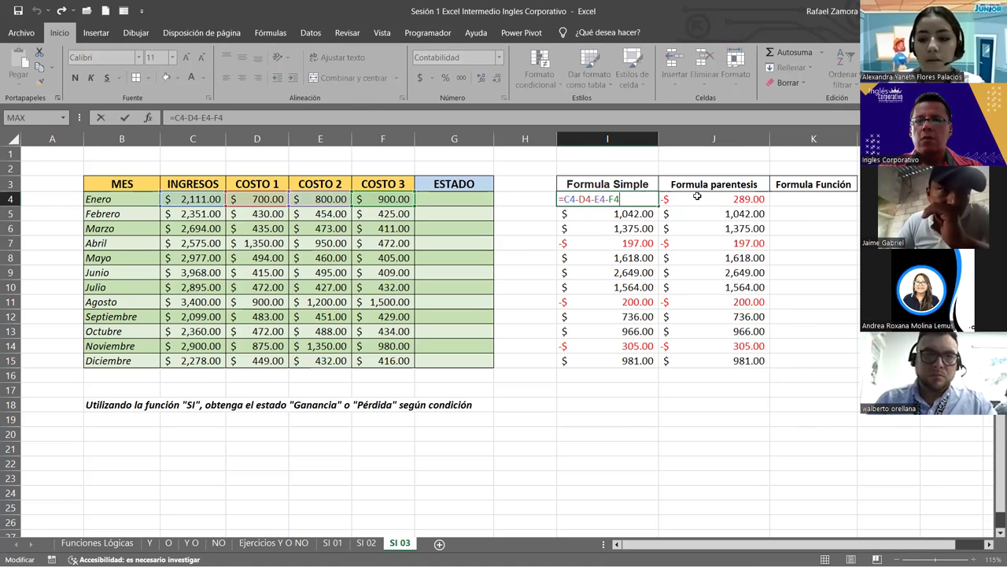
Review J4's bracketed cost formula, then narrow column A to shift the table left
{"action": "double_click", "coordinate": [748, 199]}
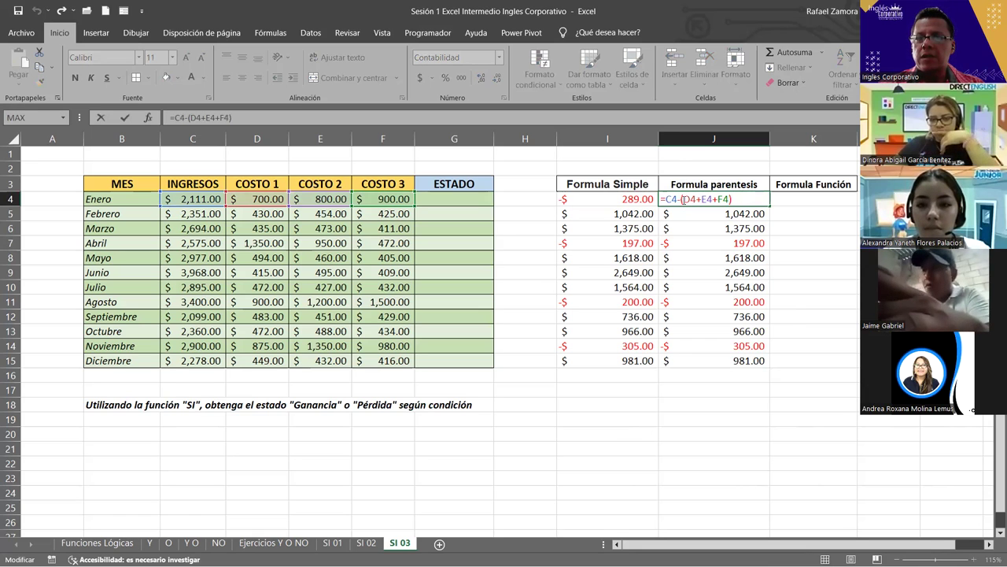
{"action": "left_click_drag", "start_coordinate": [681, 199], "coordinate": [741, 203]}
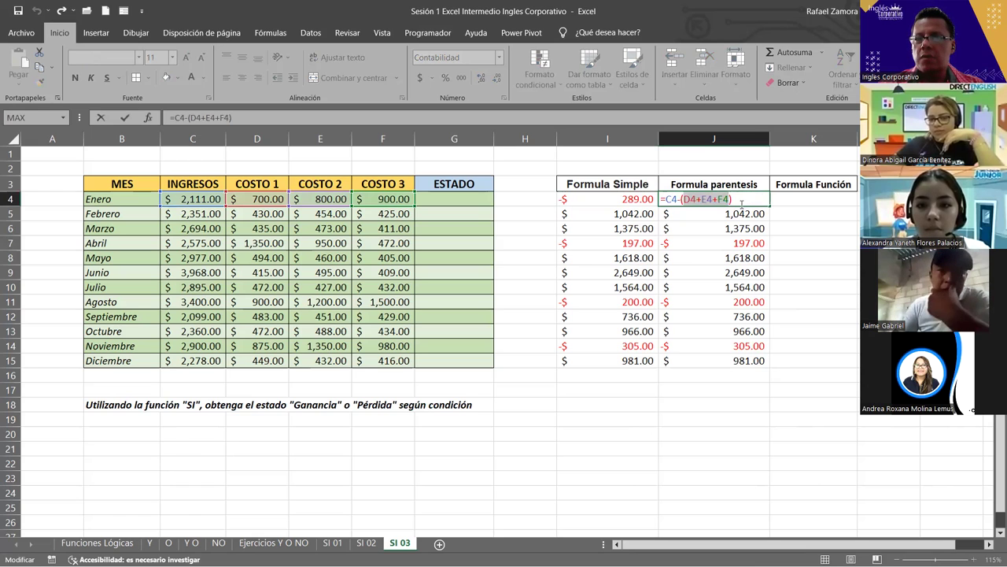
{"action": "left_click", "coordinate": [742, 203]}
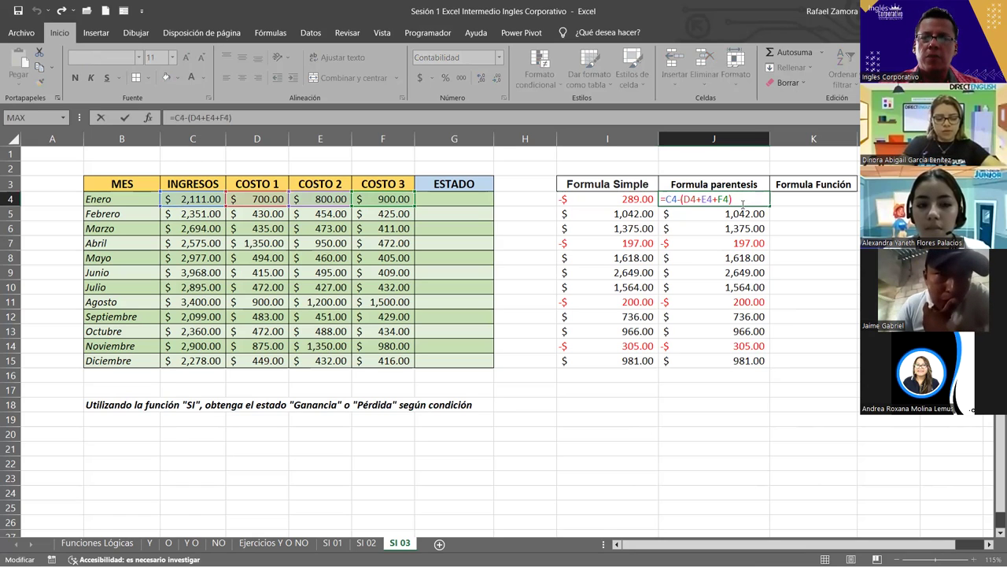
{"action": "key", "text": "Return"}
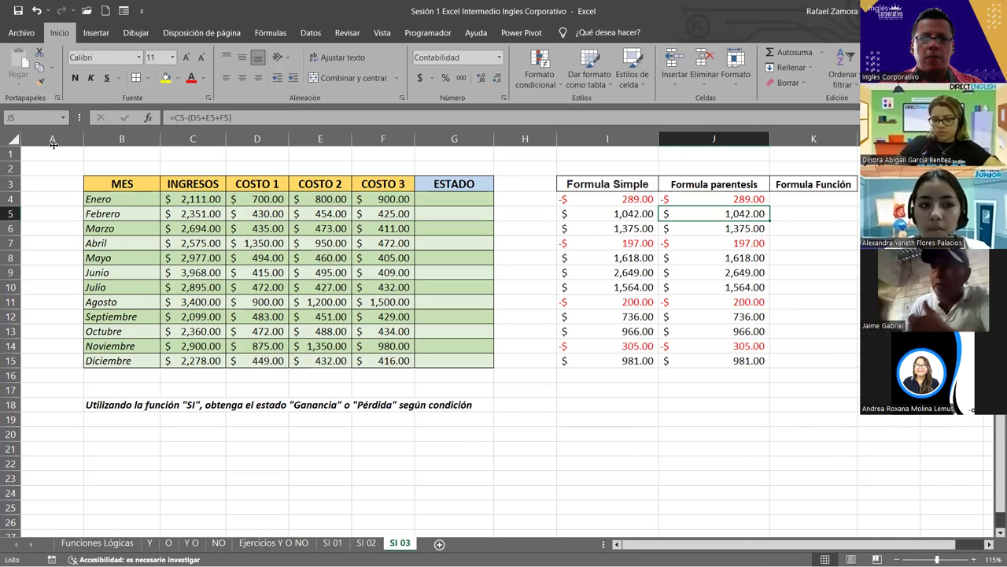
{"action": "left_click_drag", "start_coordinate": [82, 136], "coordinate": [52, 139]}
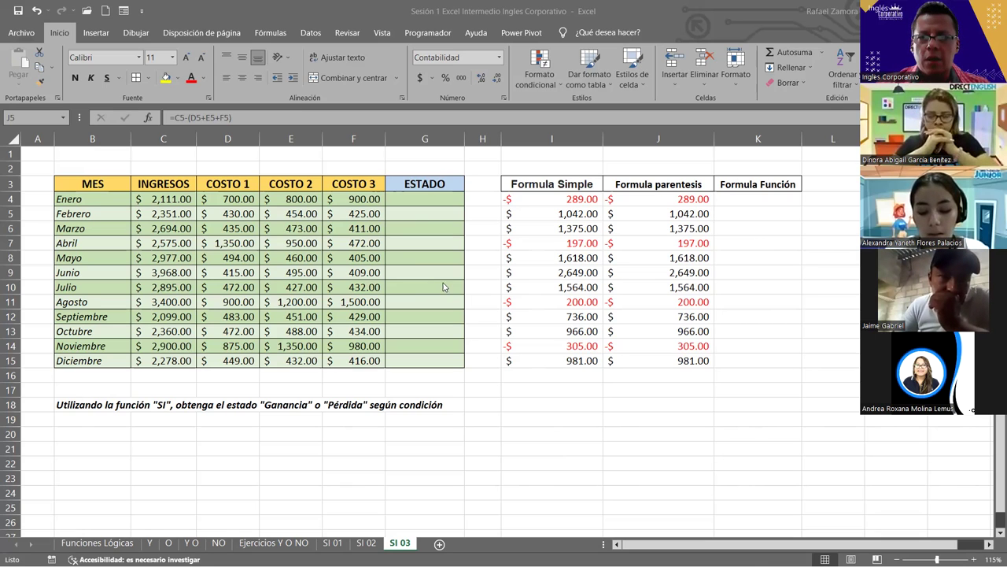
Enter =C4-SUMA(D4:F4) in K4 so January's Formula Función shows -$289.00
{"action": "left_click", "coordinate": [761, 200]}
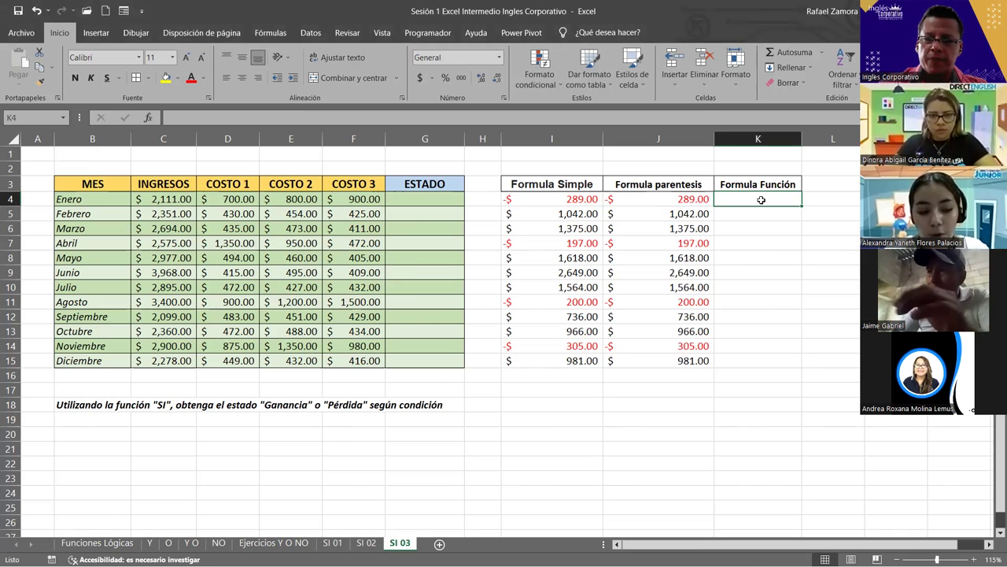
{"action": "type", "text": "="}
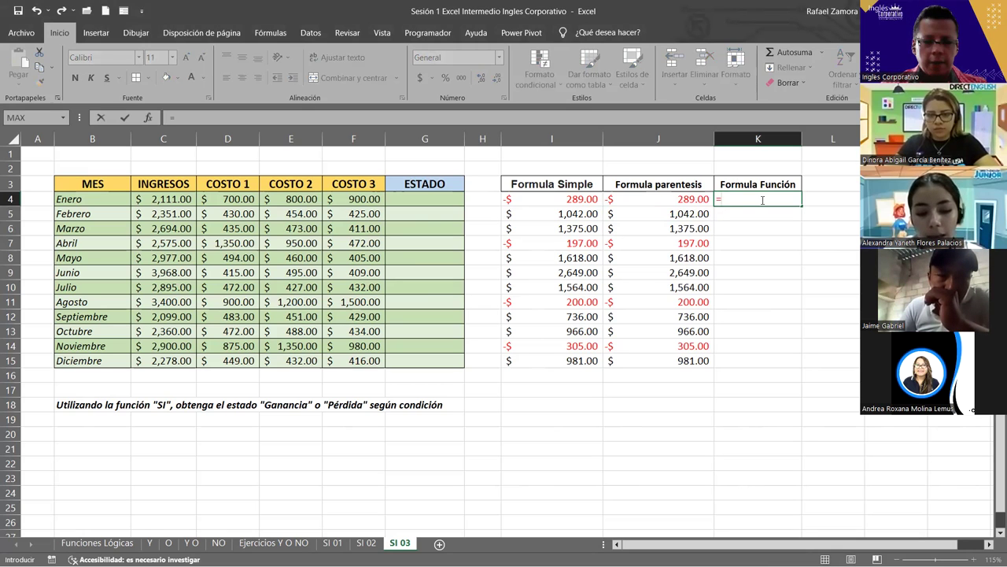
{"action": "left_click", "coordinate": [169, 201]}
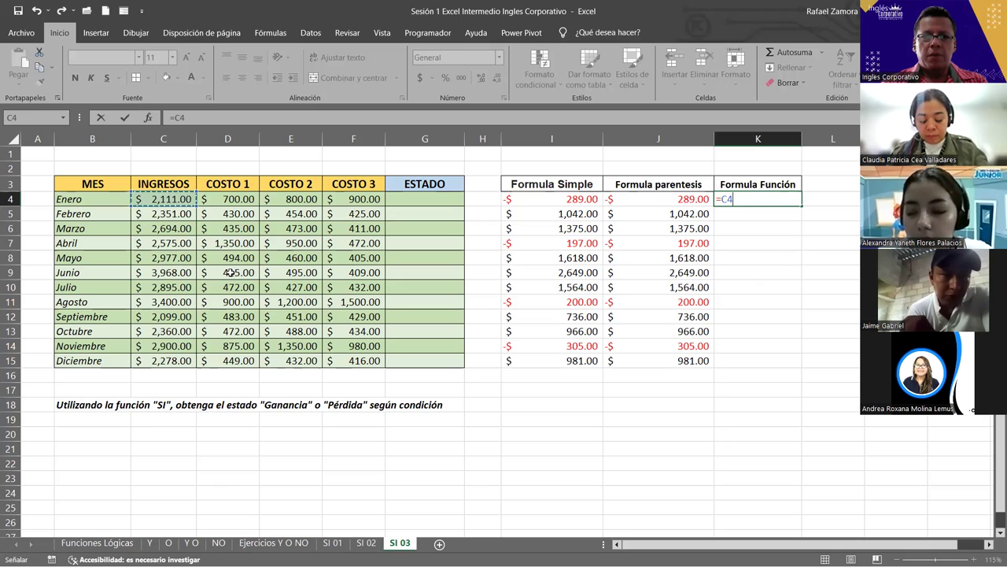
{"action": "type", "text": "-"}
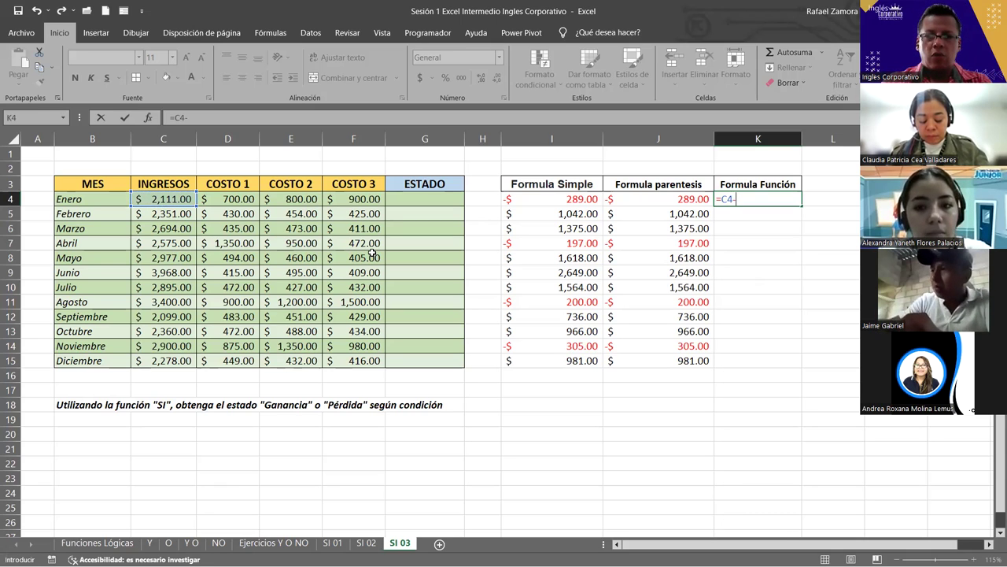
{"action": "type", "text": "SUMA("}
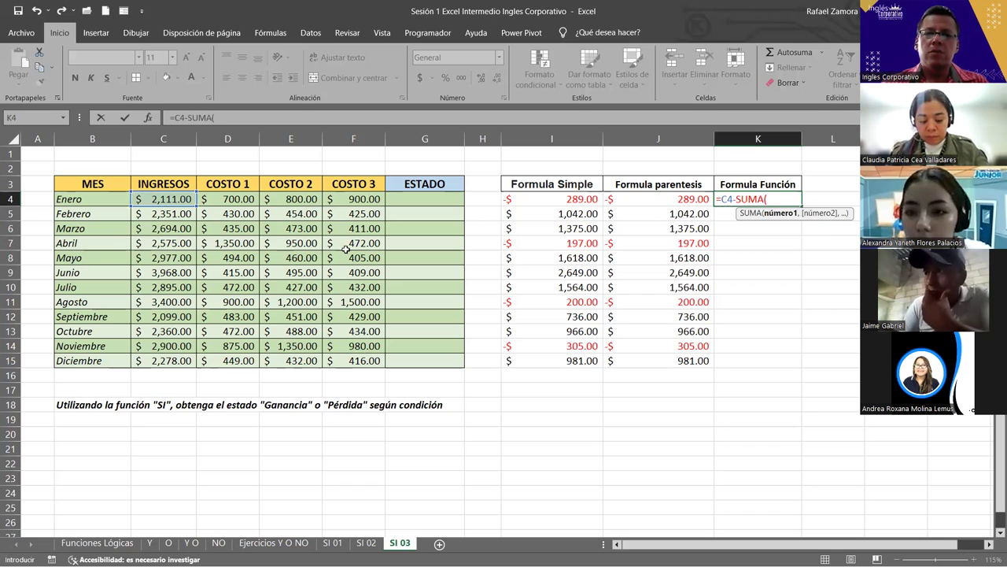
{"action": "left_click", "coordinate": [256, 199]}
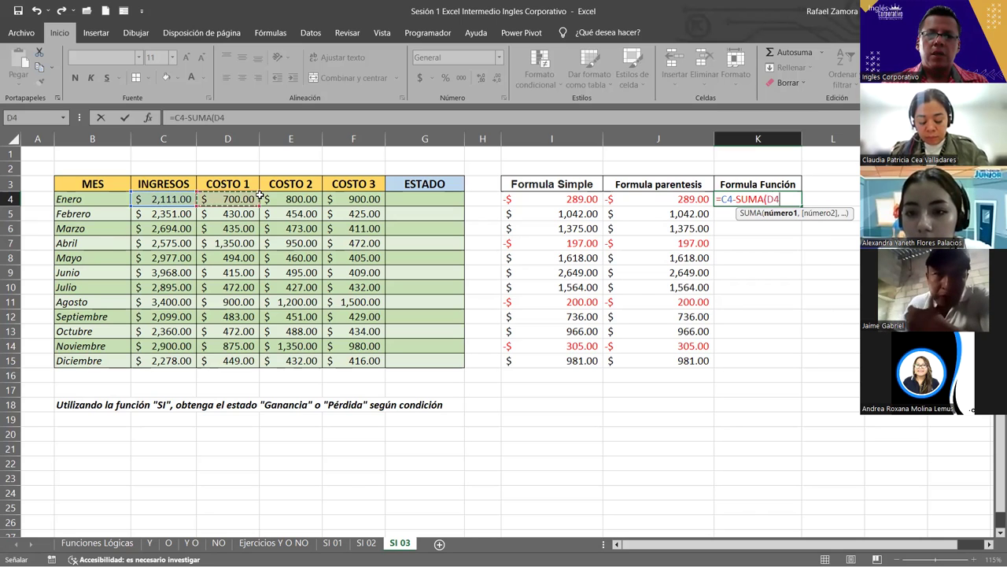
{"action": "left_click_drag", "start_coordinate": [260, 197], "coordinate": [358, 198]}
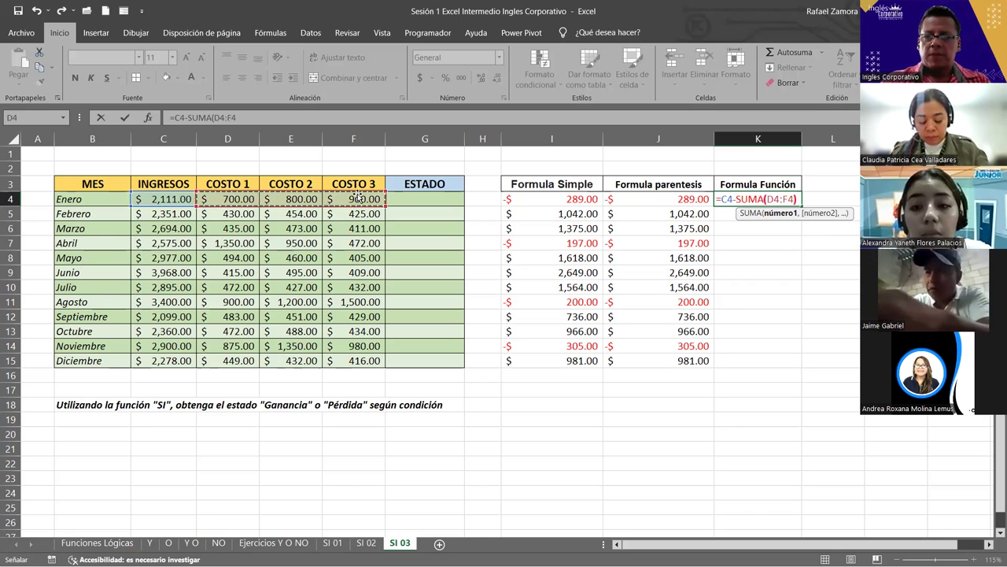
{"action": "key", "text": "Return"}
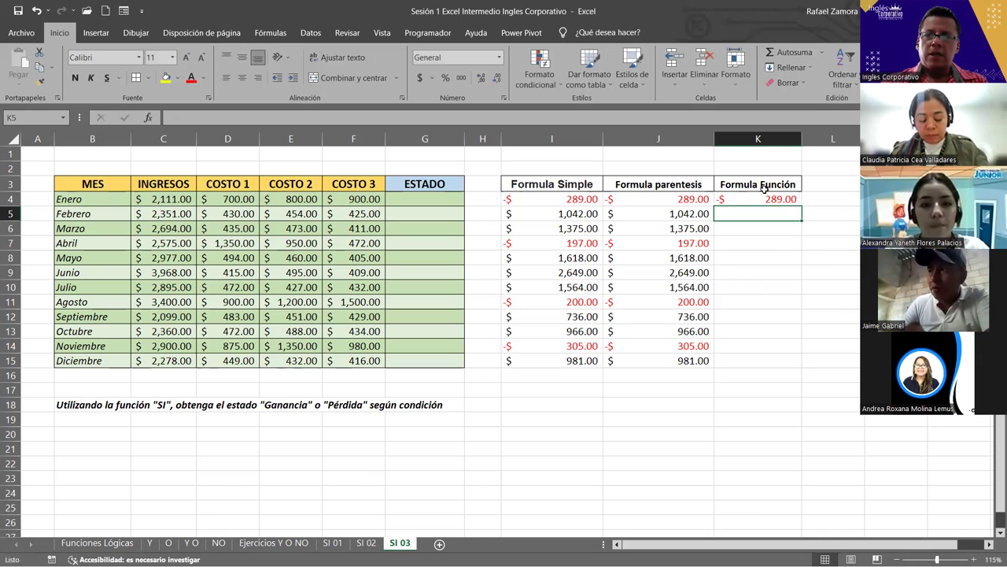
Copy K4's formula into K5:K15 and give the results accounting currency format
{"action": "left_click", "coordinate": [782, 202]}
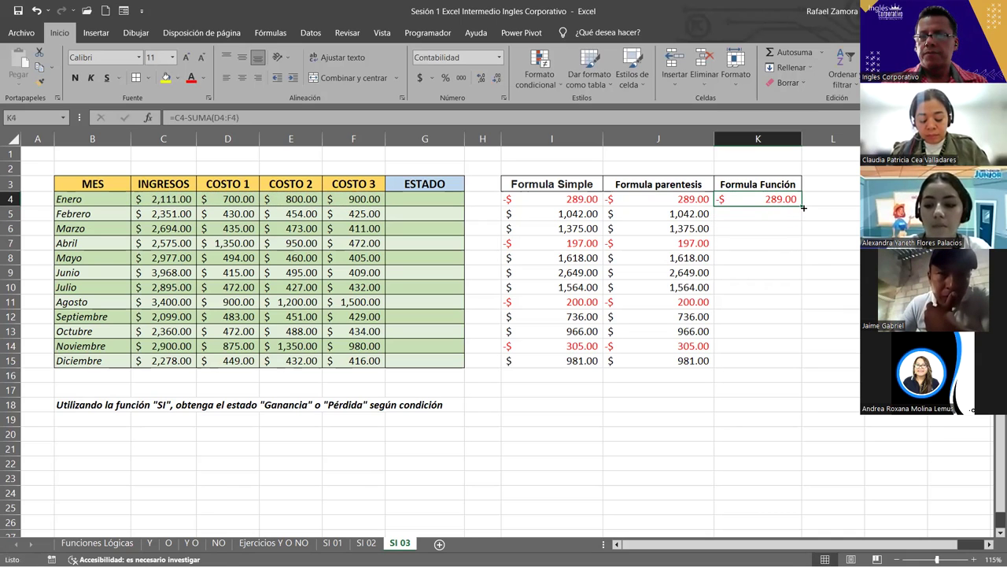
{"action": "double_click", "coordinate": [803, 206]}
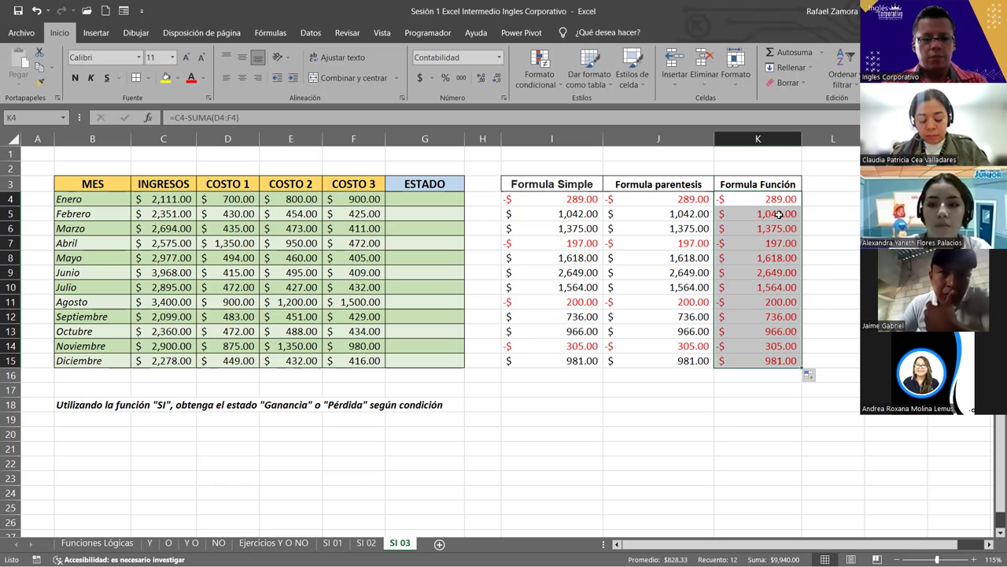
{"action": "key", "text": "ctrl+z"}
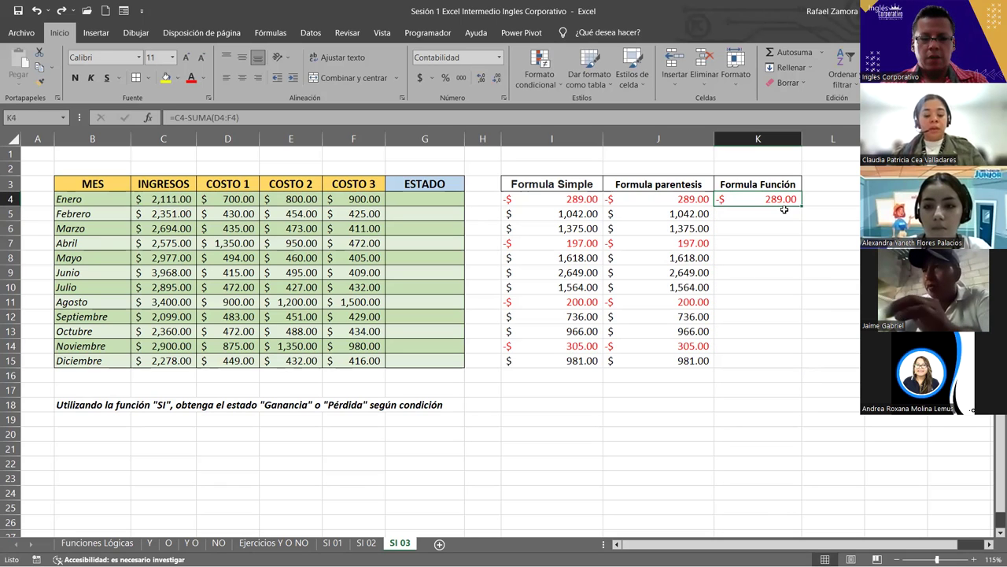
{"action": "key", "text": "ctrl+c"}
{"action": "left_click_drag", "start_coordinate": [779, 215], "coordinate": [762, 359]}
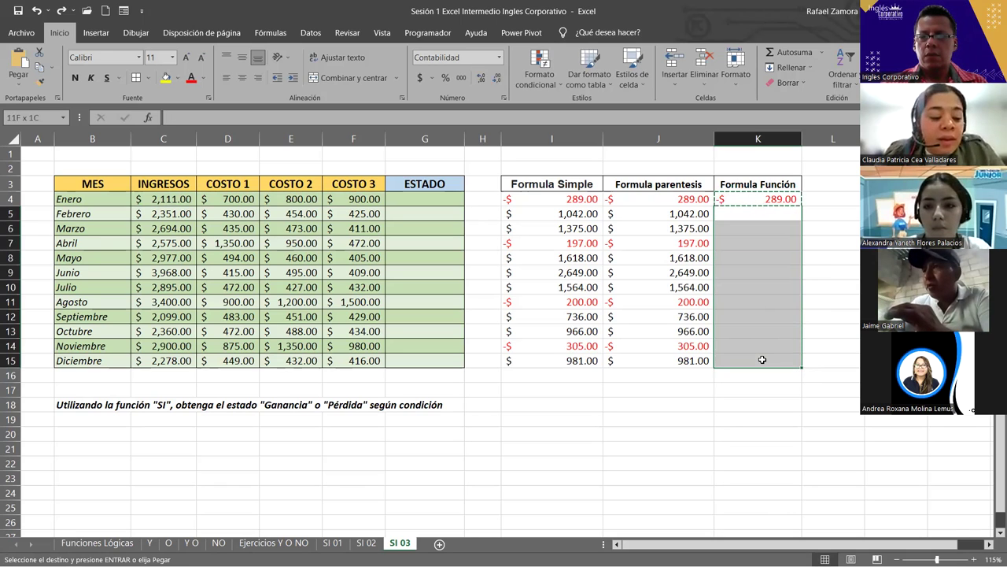
{"action": "right_click", "coordinate": [764, 362]}
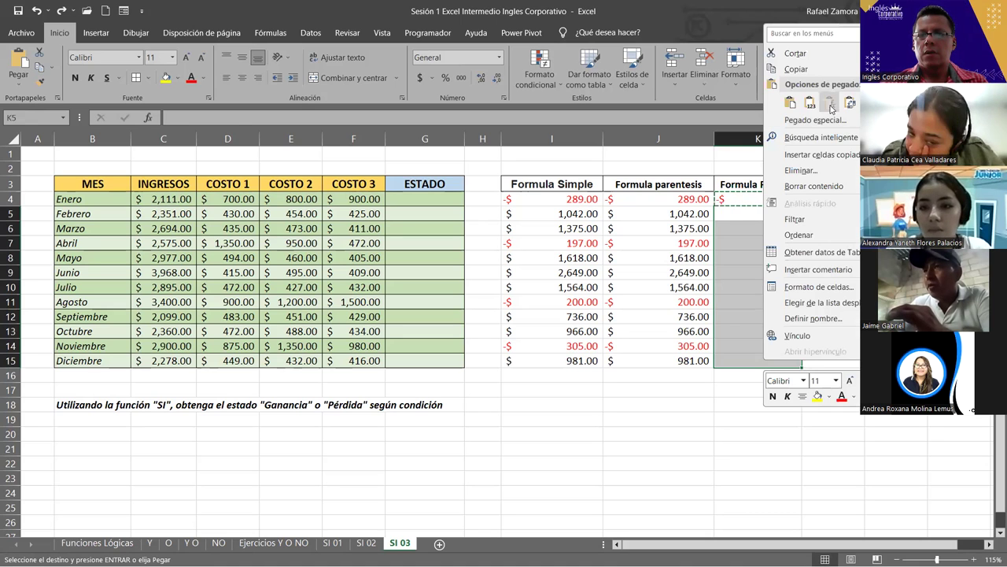
{"action": "left_click", "coordinate": [831, 108]}
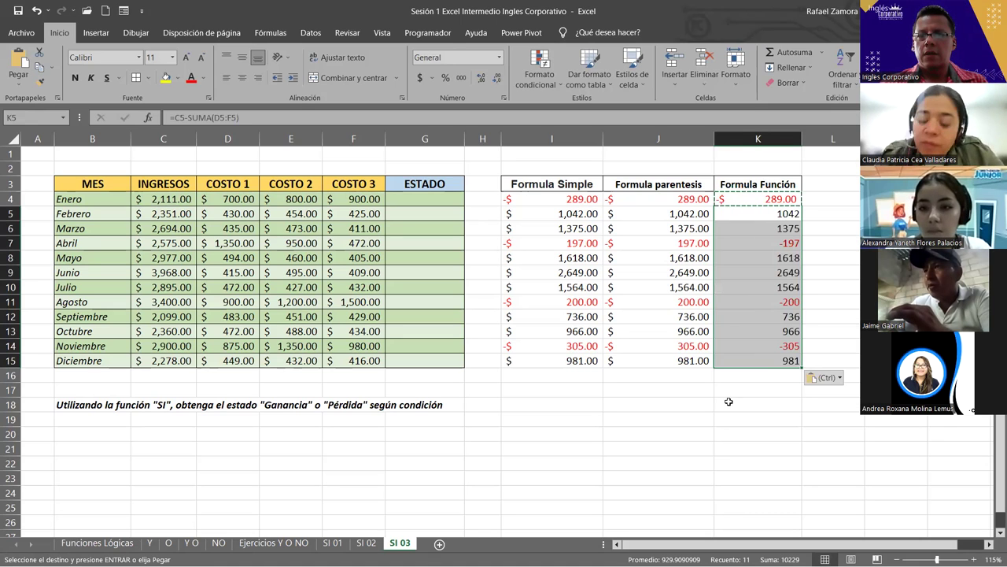
{"action": "left_click", "coordinate": [421, 79]}
{"action": "left_click", "coordinate": [768, 463]}
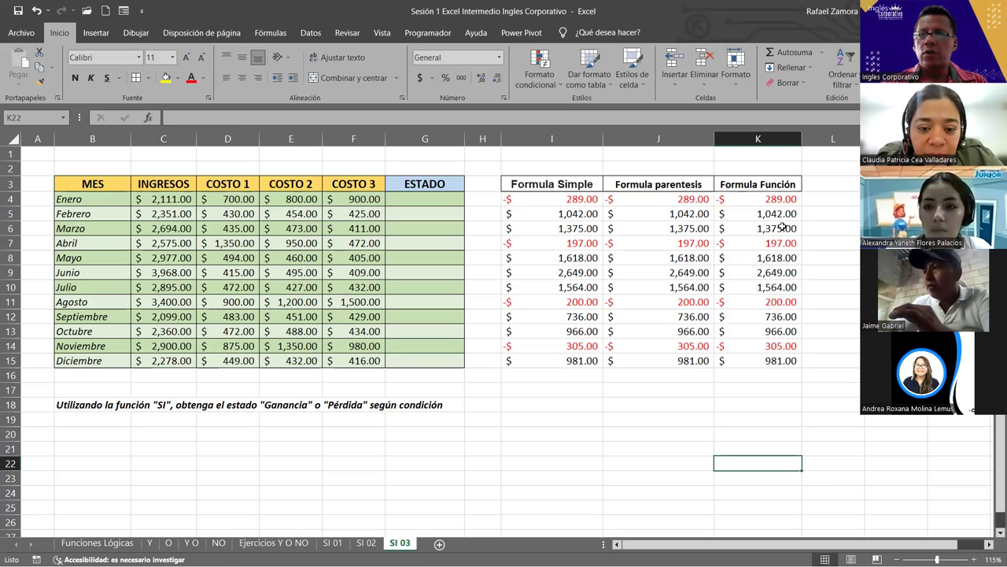
Review K4's formula, then try referencing K4 in J4's formula and abandon the change
{"action": "double_click", "coordinate": [783, 199]}
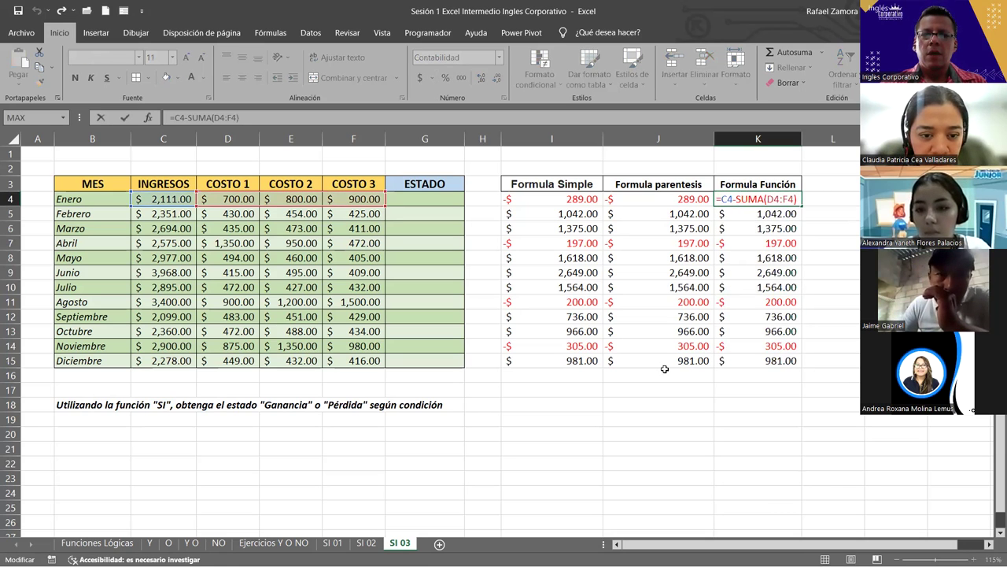
{"action": "left_click", "coordinate": [726, 199]}
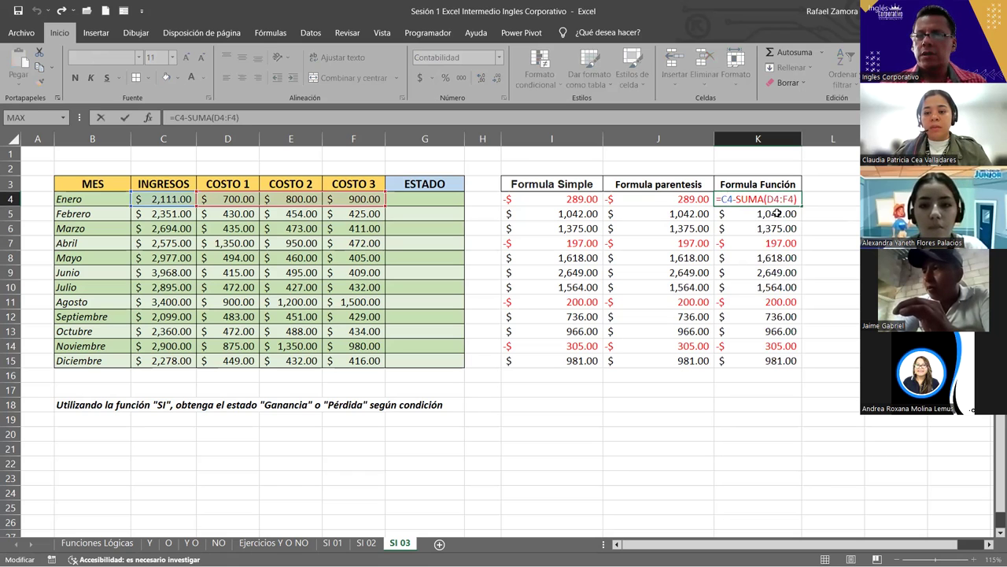
{"action": "key", "text": "Return"}
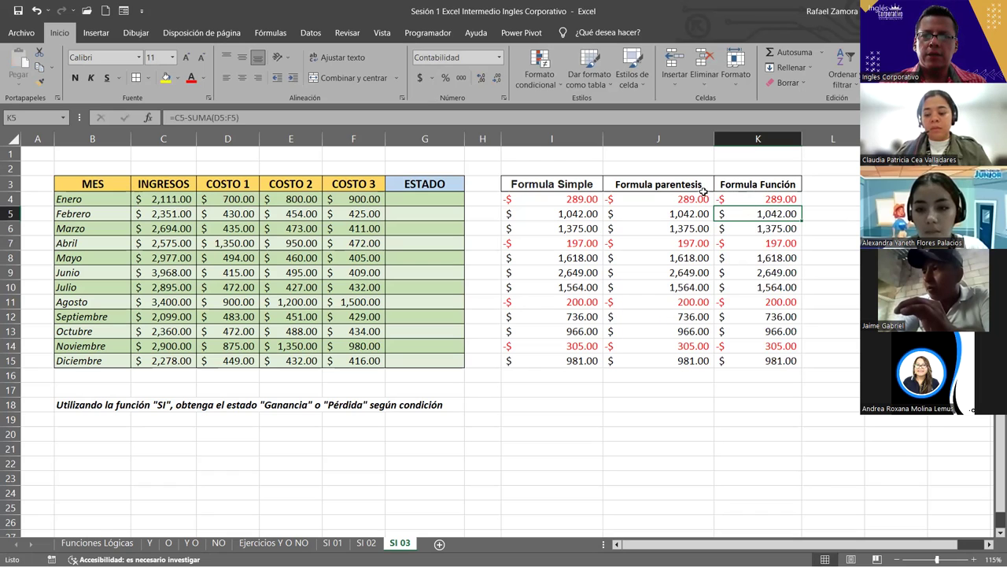
{"action": "double_click", "coordinate": [641, 200]}
{"action": "left_click_drag", "start_coordinate": [627, 199], "coordinate": [674, 199]}
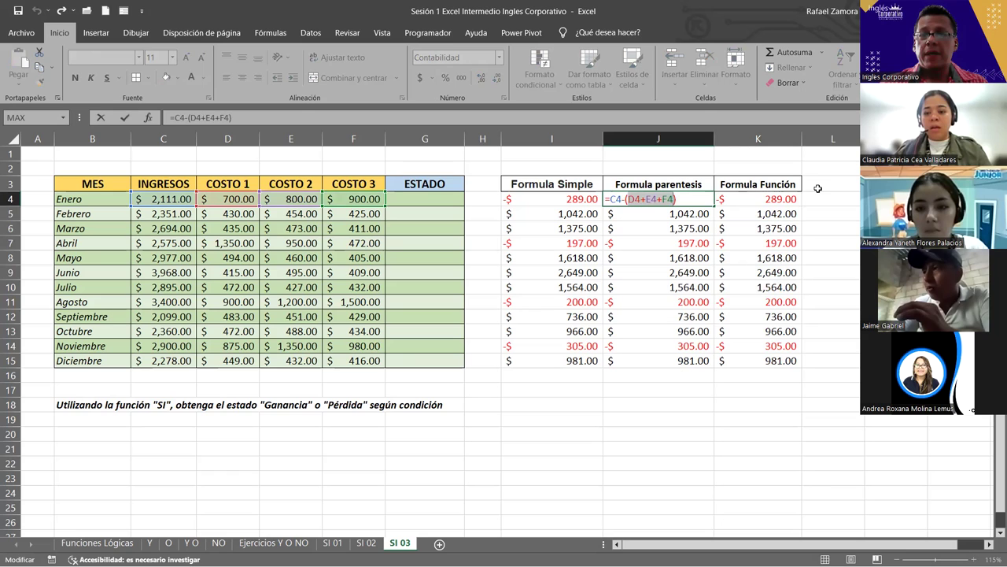
{"action": "left_click", "coordinate": [774, 205]}
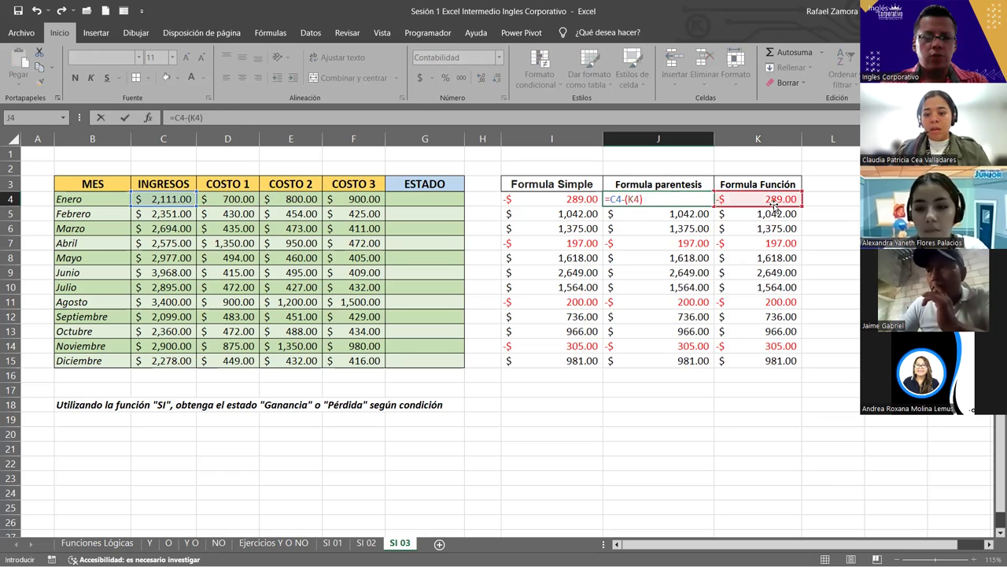
{"action": "key", "text": "Escape"}
{"action": "left_click", "coordinate": [774, 200]}
Check the Formula Función column down to K15, reconfirm K4 unchanged, and select G4
{"action": "key", "text": "ctrl+Down"}
{"action": "key", "text": "ctrl+Up"}
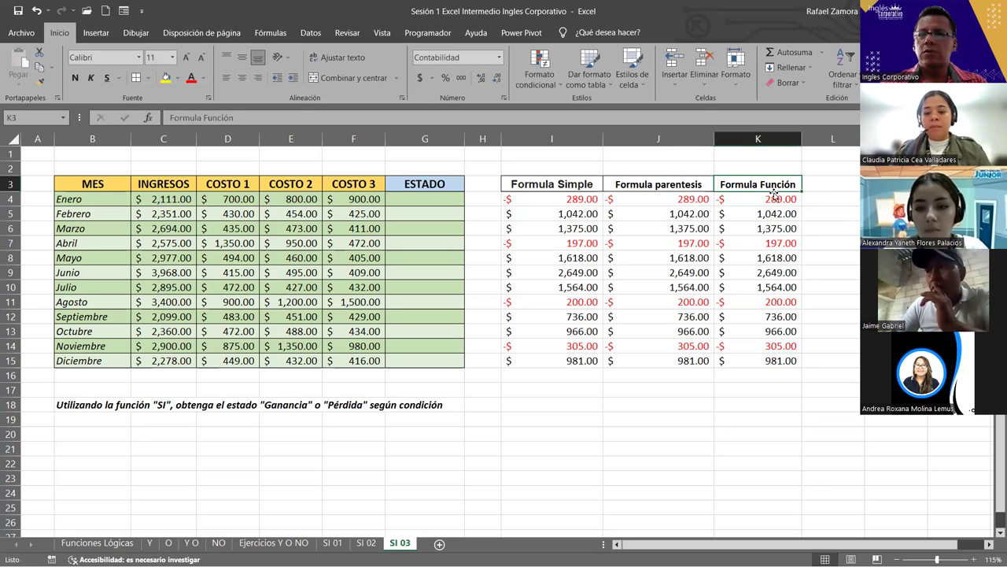
{"action": "double_click", "coordinate": [771, 199]}
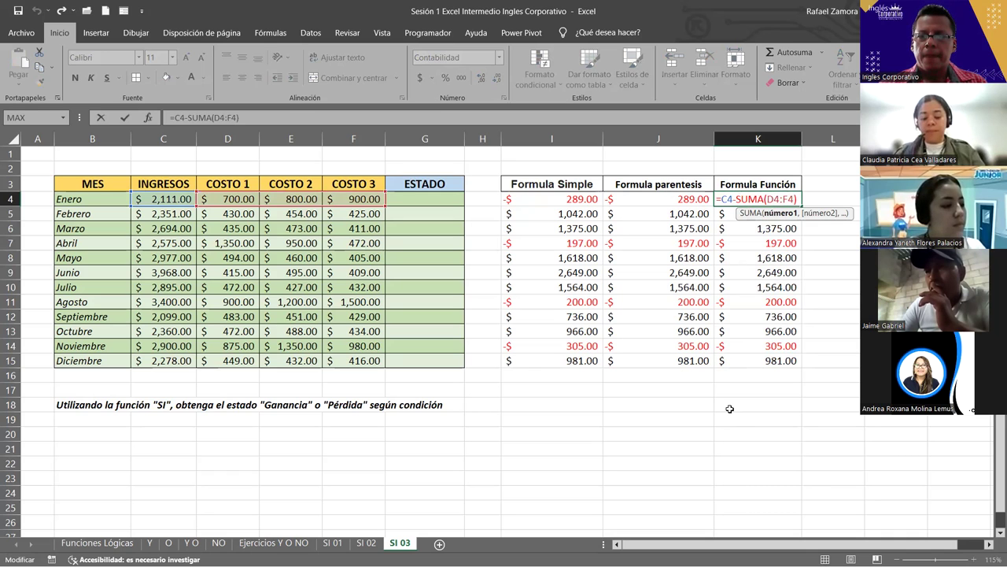
{"action": "key", "text": "Return"}
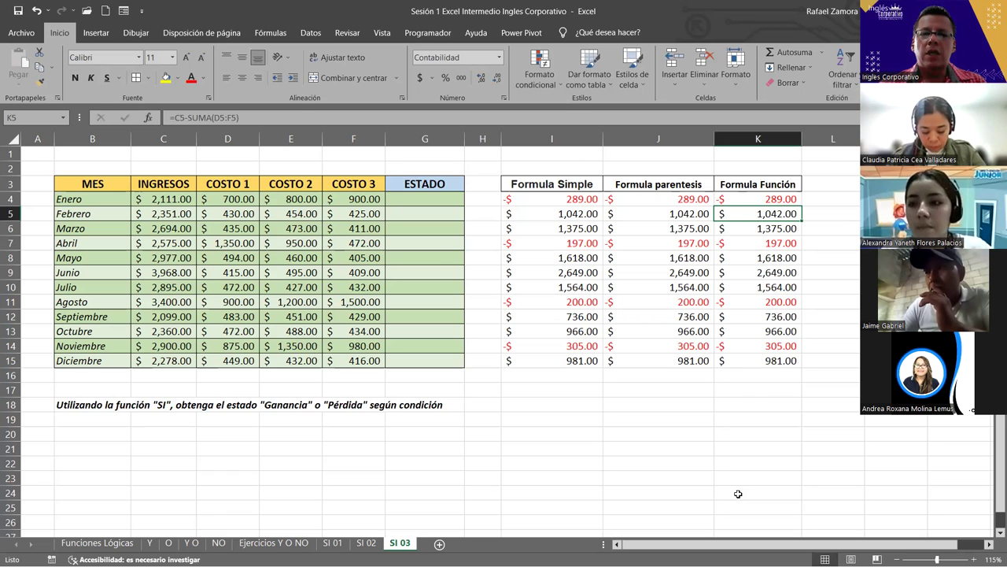
{"action": "left_click", "coordinate": [430, 203]}
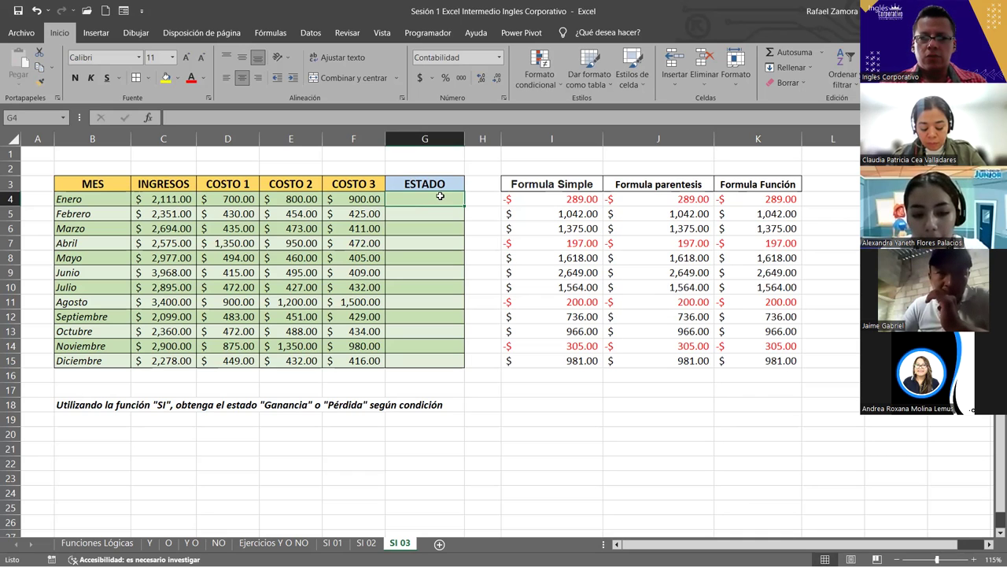
Type =SI( into cell G4 to begin the IF formula
{"action": "type", "text": ")"}
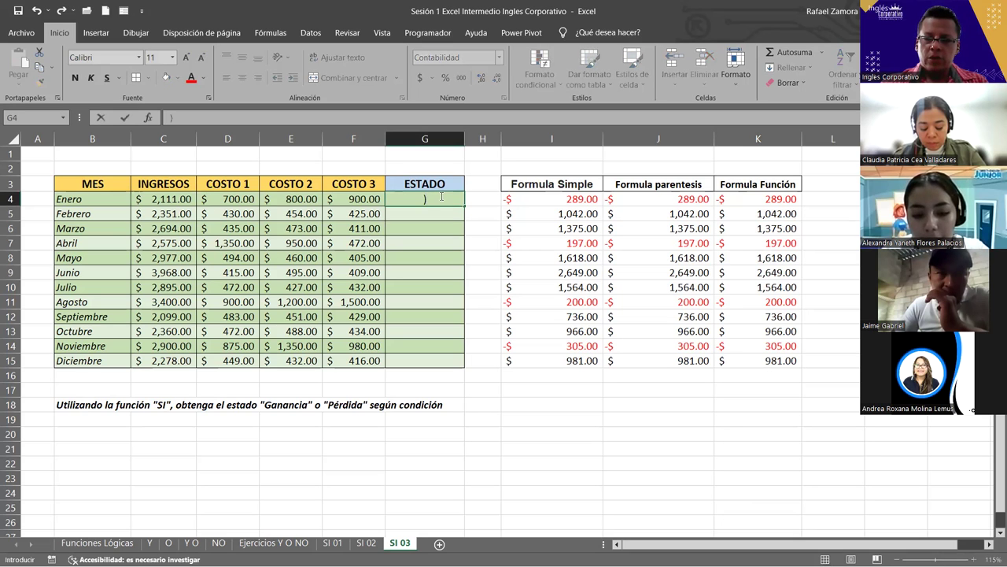
{"action": "type", "text": "="}
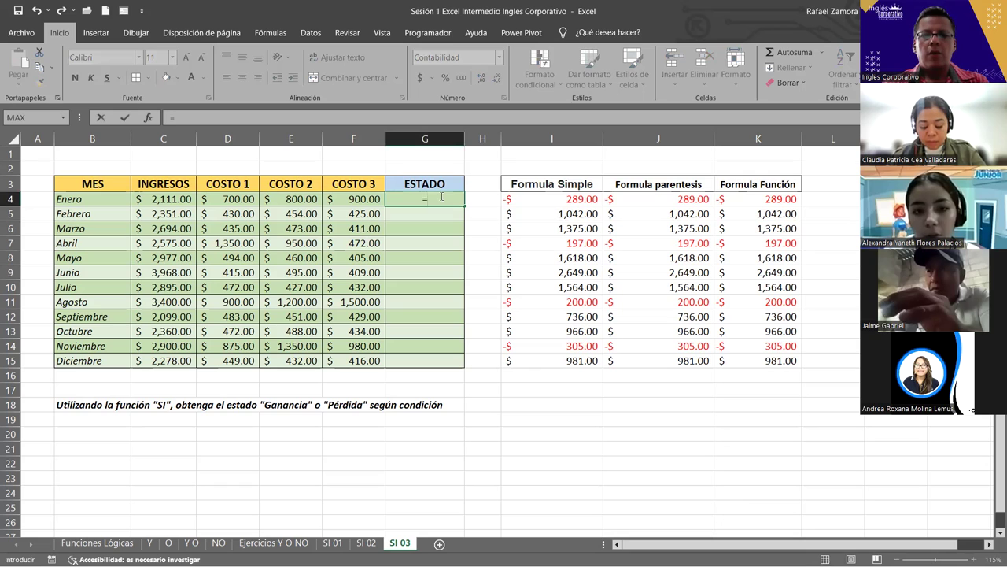
{"action": "type", "text": "SI("}
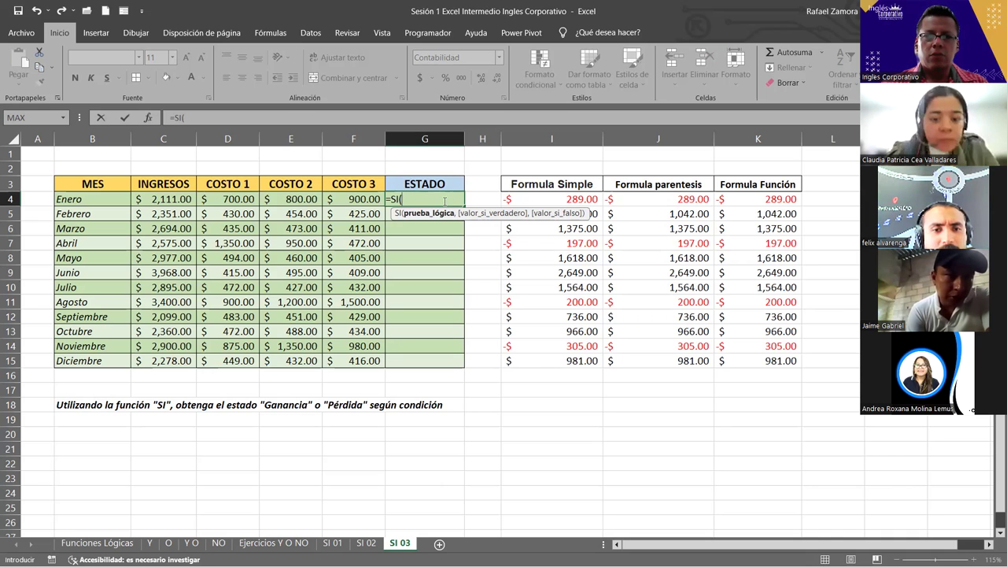
Complete G4 as =SI(C4<SUMA(D4:F4),"Perdida","Ganancia"), showing Perdida for January
{"action": "left_click", "coordinate": [144, 198]}
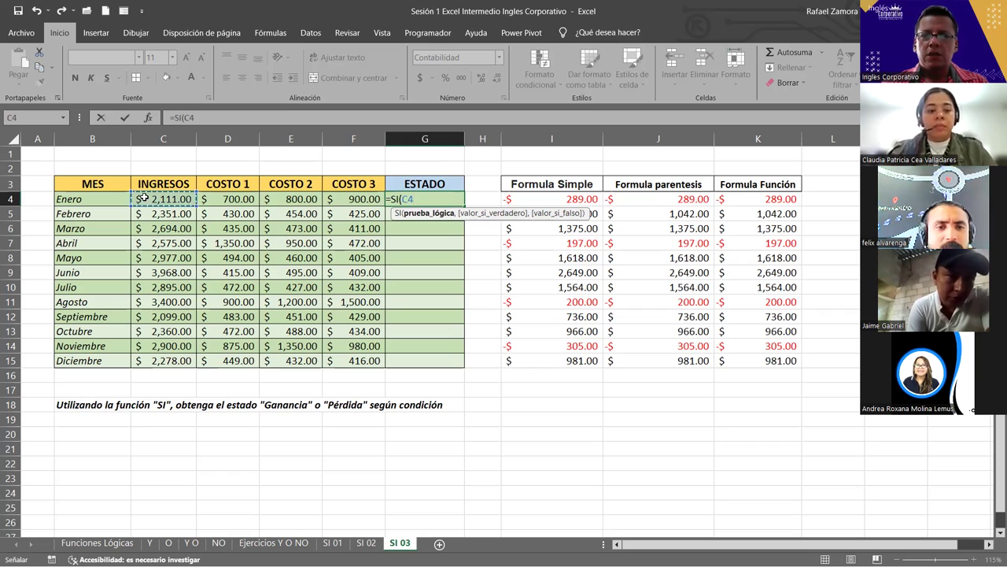
{"action": "type", "text": "-"}
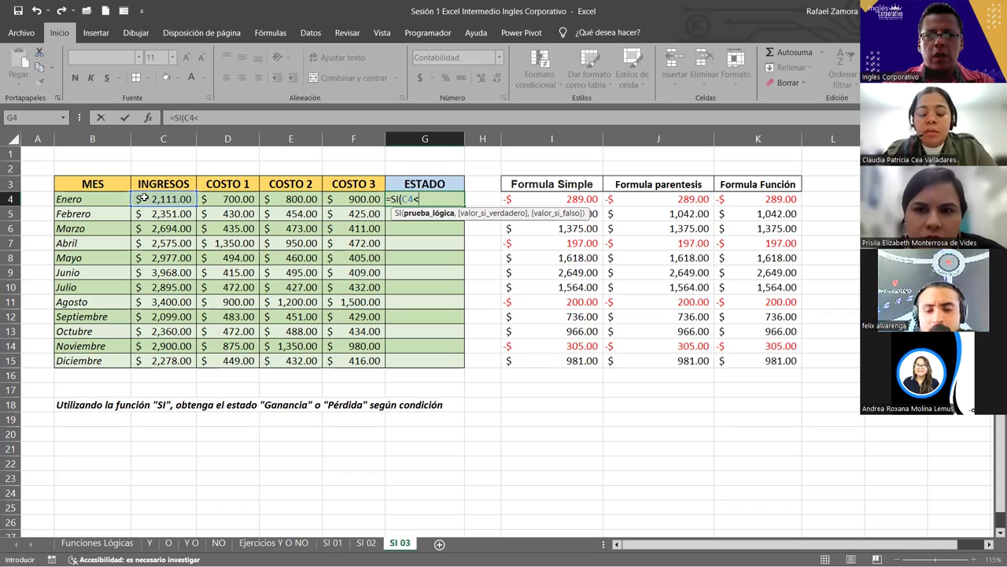
{"action": "type", "text": "SUMA("}
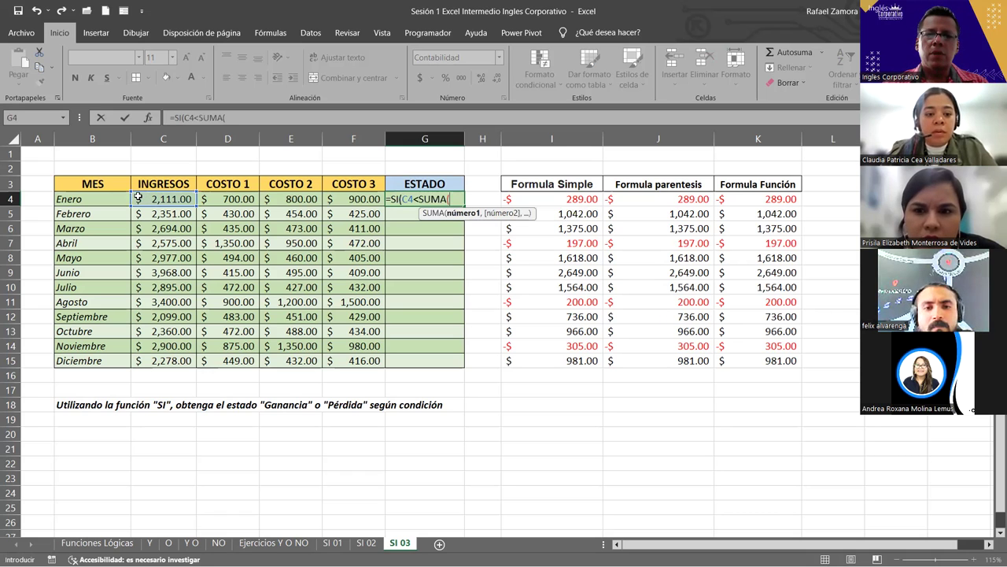
{"action": "left_click", "coordinate": [240, 199]}
{"action": "left_click_drag", "start_coordinate": [259, 199], "coordinate": [342, 199]}
{"action": "type", "text": ")"}
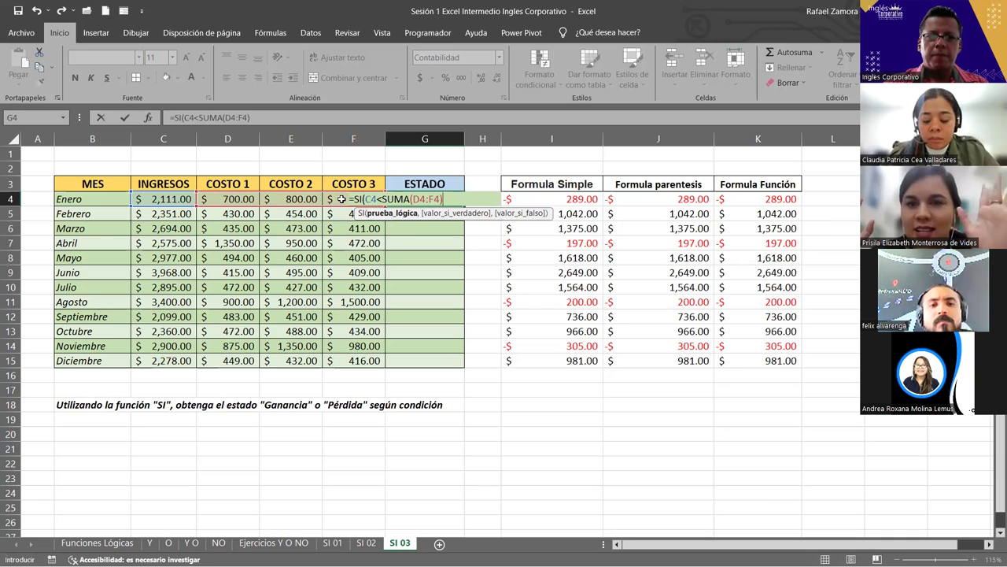
{"action": "type", "text": ","}
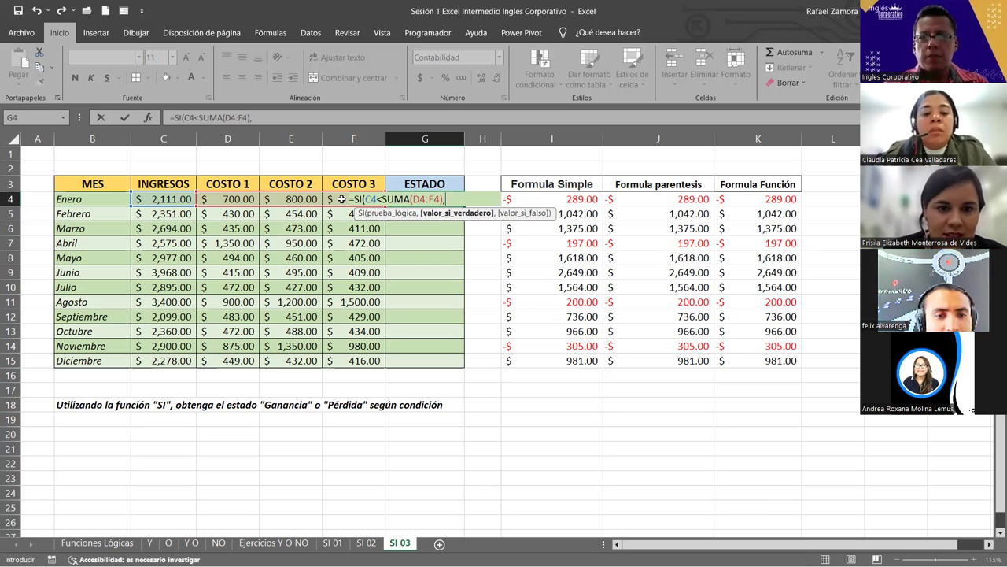
{"action": "type", "text": "\""}
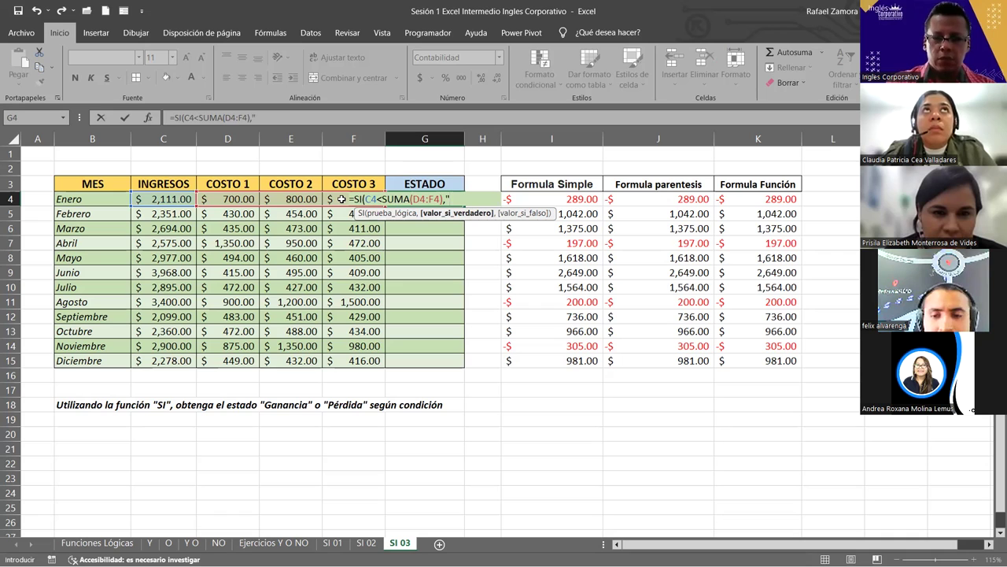
{"action": "type", "text": "Perdida\""}
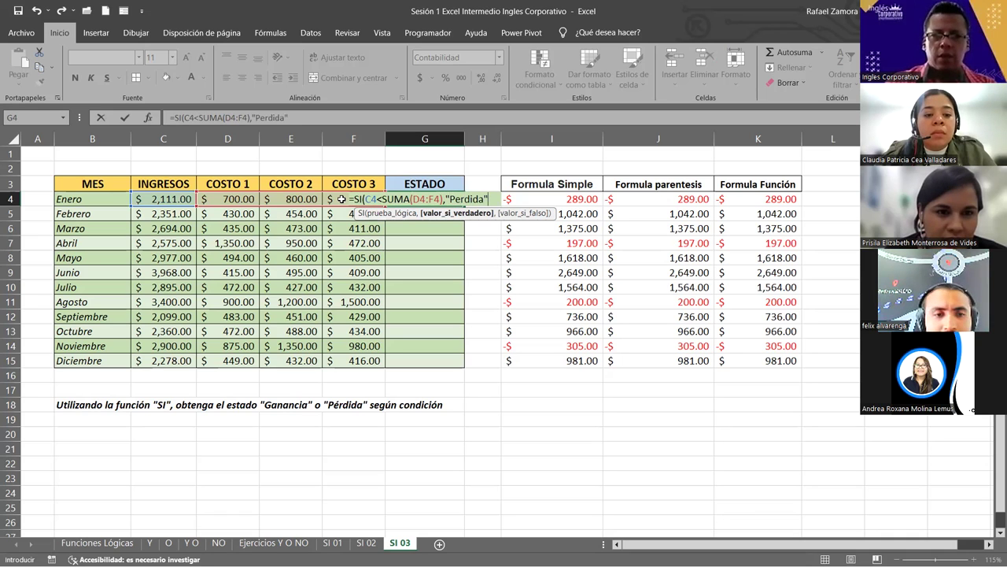
{"action": "type", "text": ","}
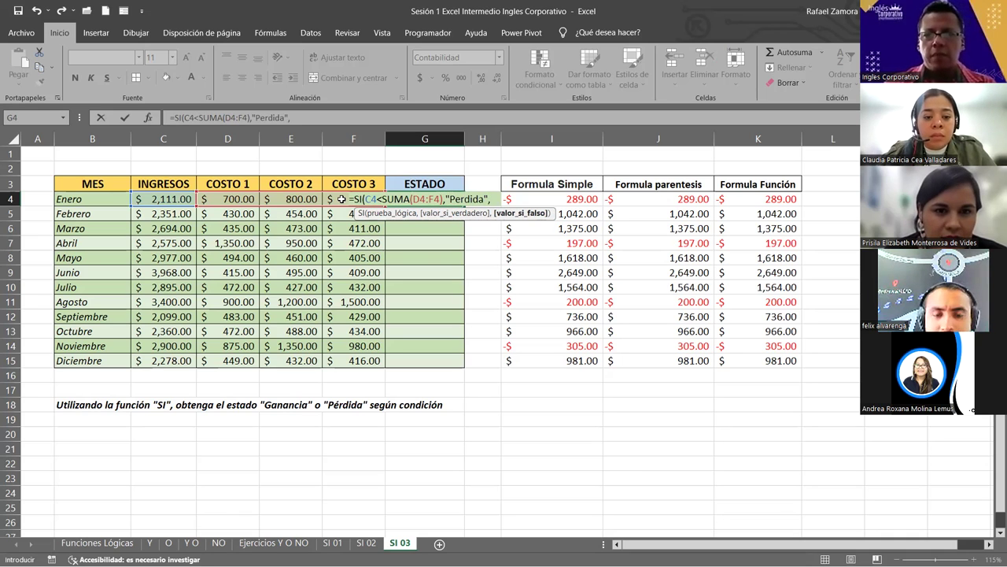
{"action": "type", "text": "\"Ganancia"}
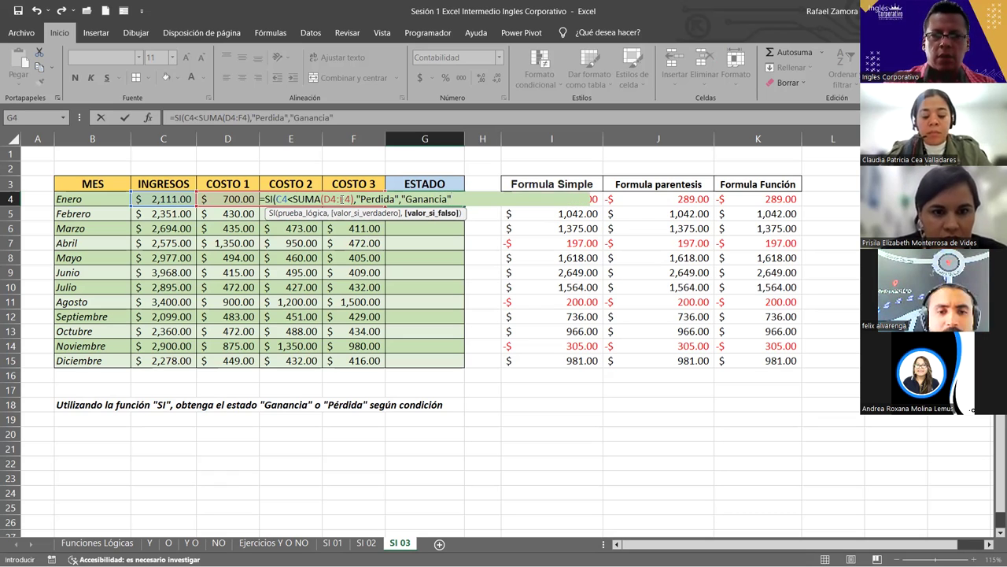
{"action": "key", "text": "Return"}
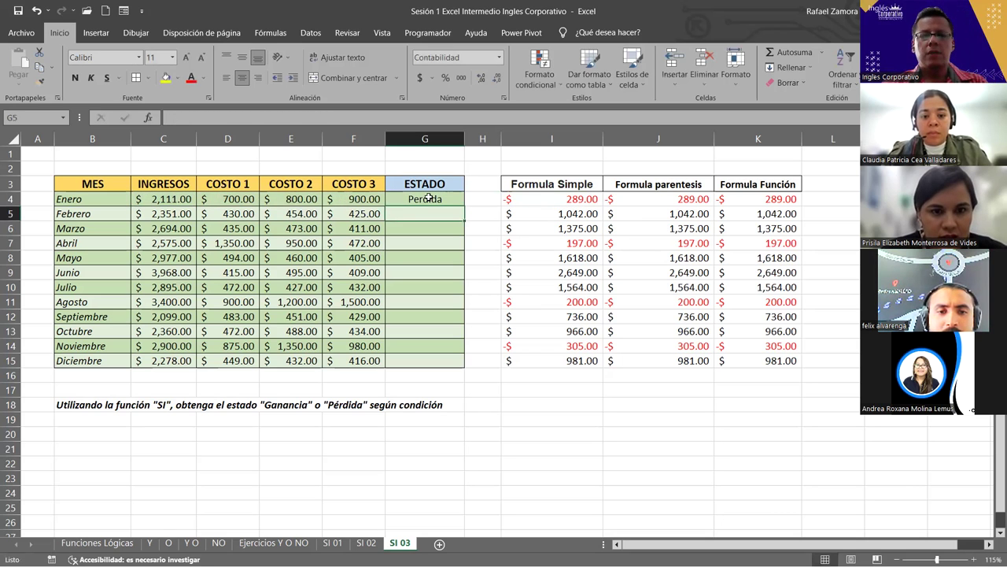
Fill the SI formula from G4 down to G15, then spot-check G5, G7, G11 and G4
{"action": "left_click", "coordinate": [428, 198]}
{"action": "double_click", "coordinate": [464, 206]}
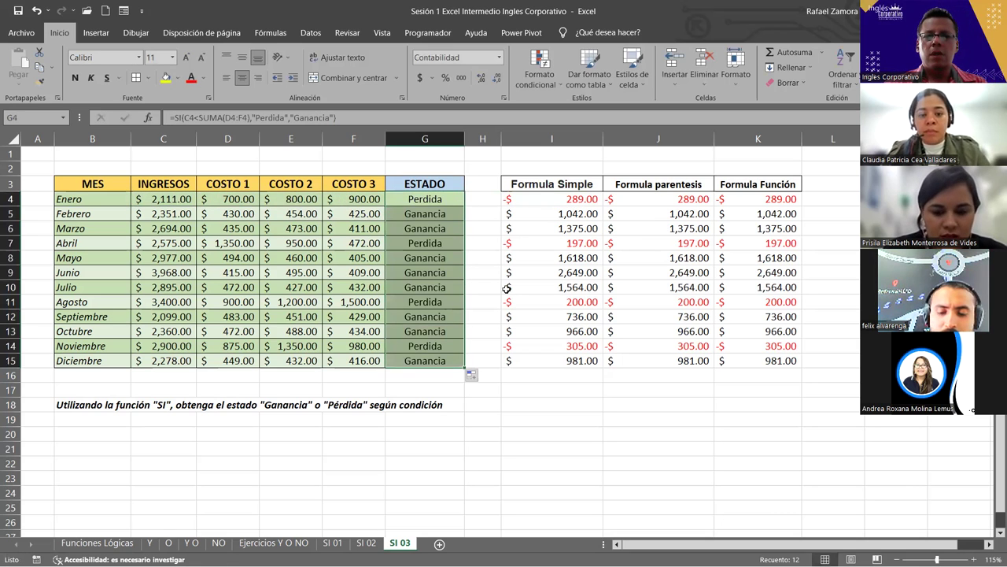
{"action": "left_click", "coordinate": [432, 209]}
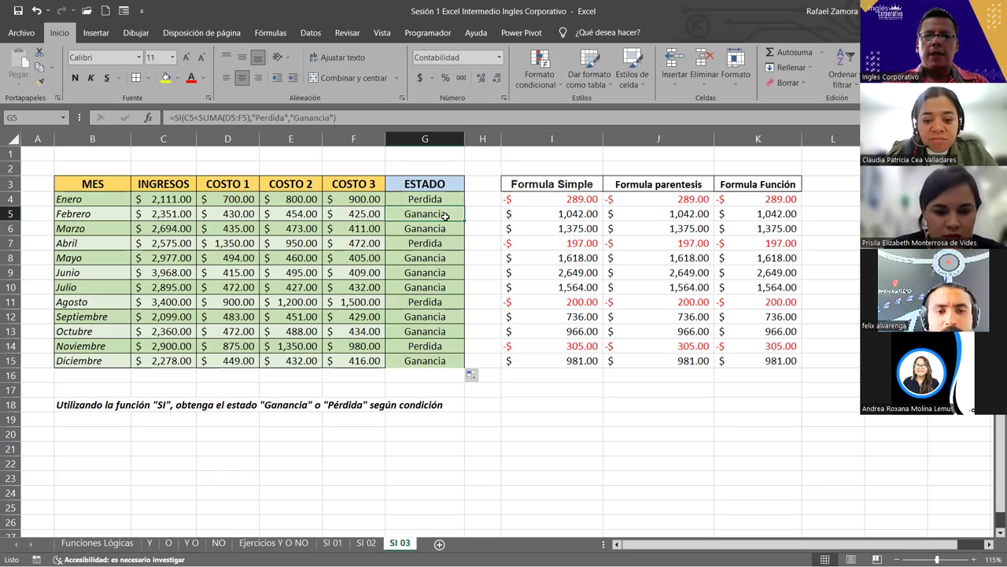
{"action": "left_click", "coordinate": [432, 248]}
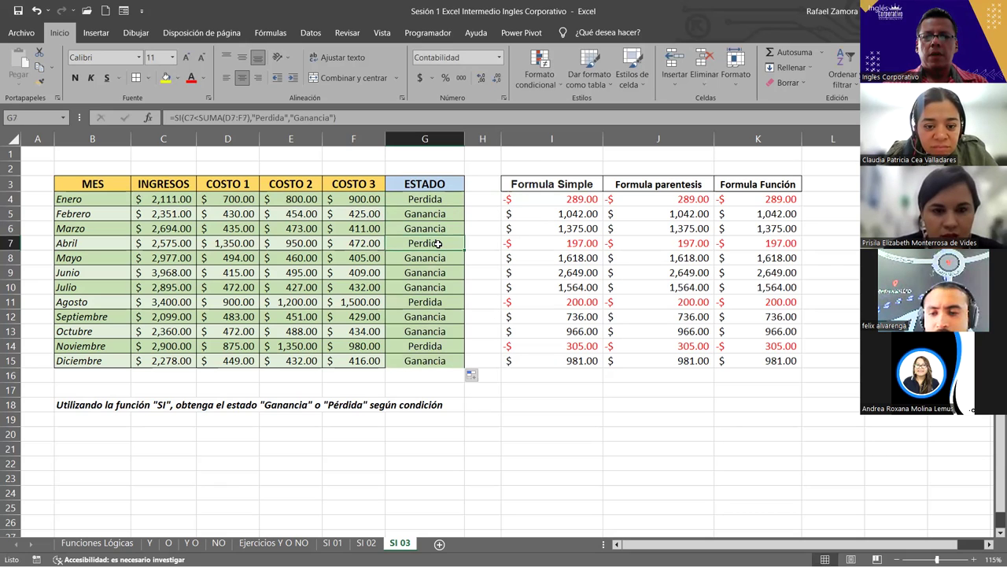
{"action": "left_click", "coordinate": [439, 305]}
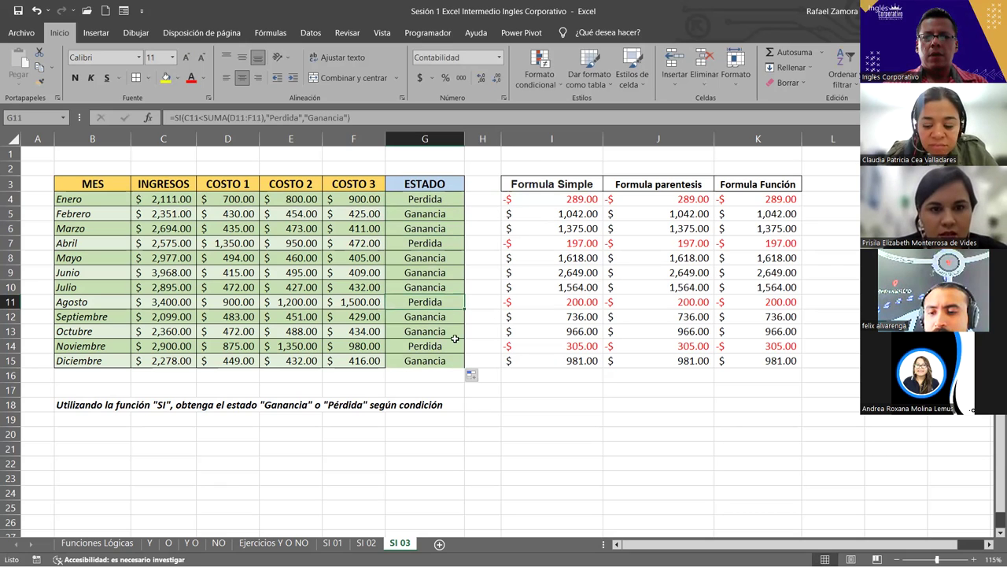
{"action": "left_click", "coordinate": [503, 419]}
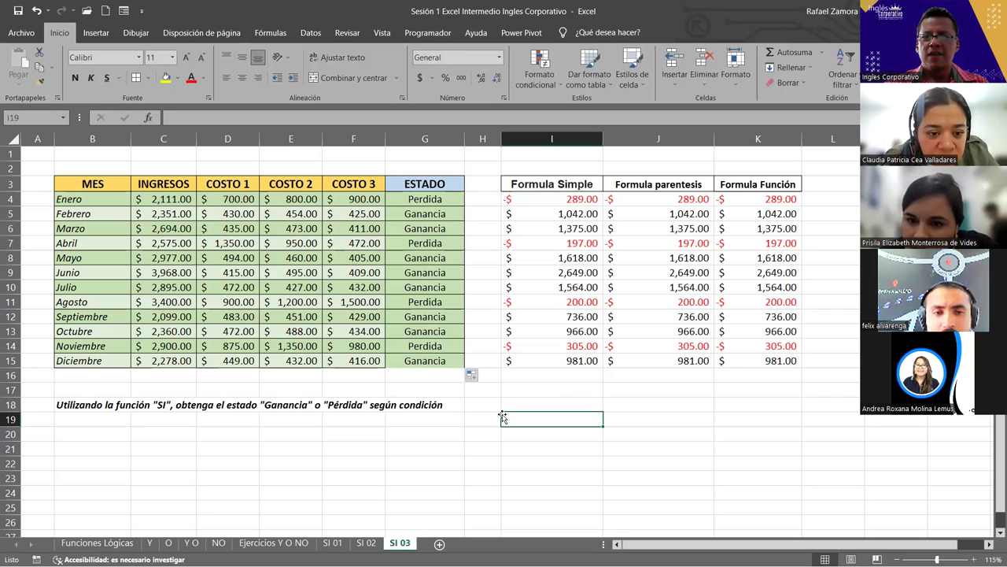
{"action": "left_click", "coordinate": [414, 202]}
{"action": "double_click", "coordinate": [414, 201]}
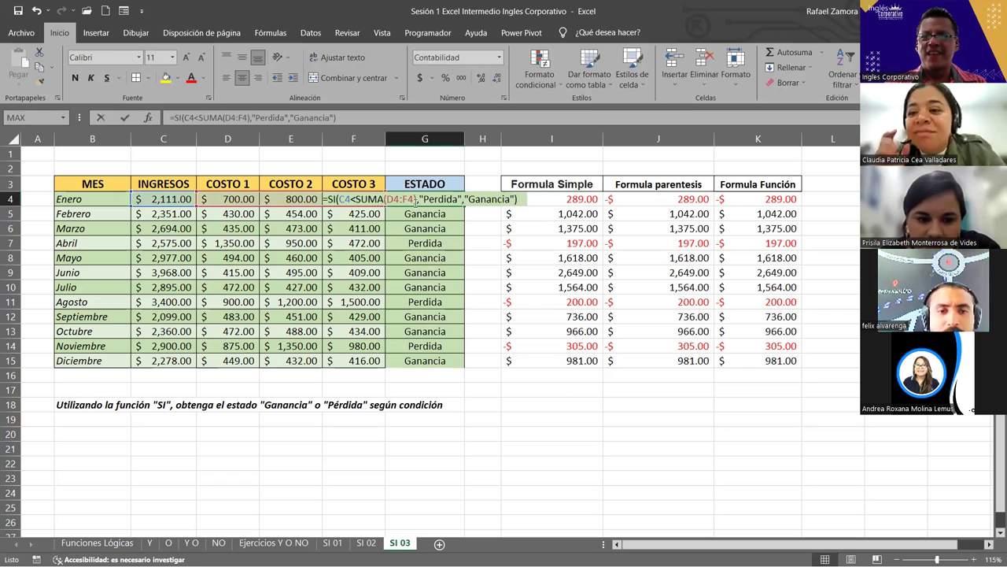
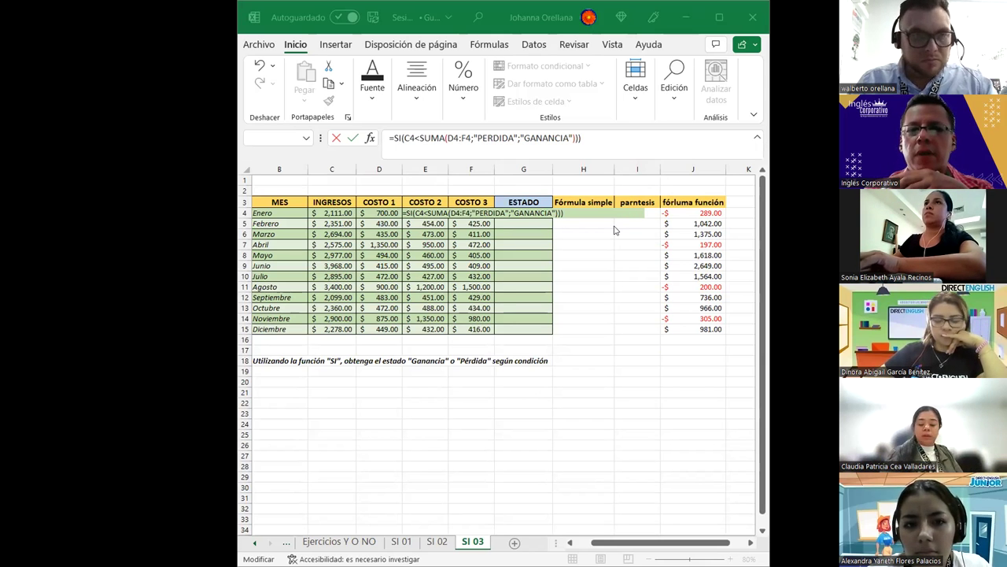
Correct G4's brackets so it reads =SI(C4<SUMA(D4:F4),"Perdida","Ganancia")
{"action": "left_click", "coordinate": [602, 131]}
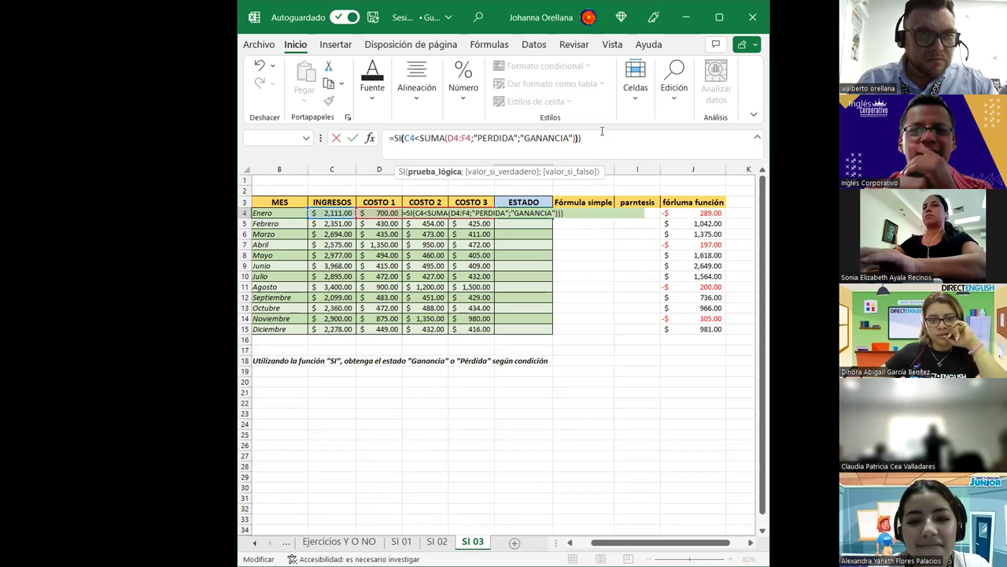
{"action": "key", "text": "BackSpace"}
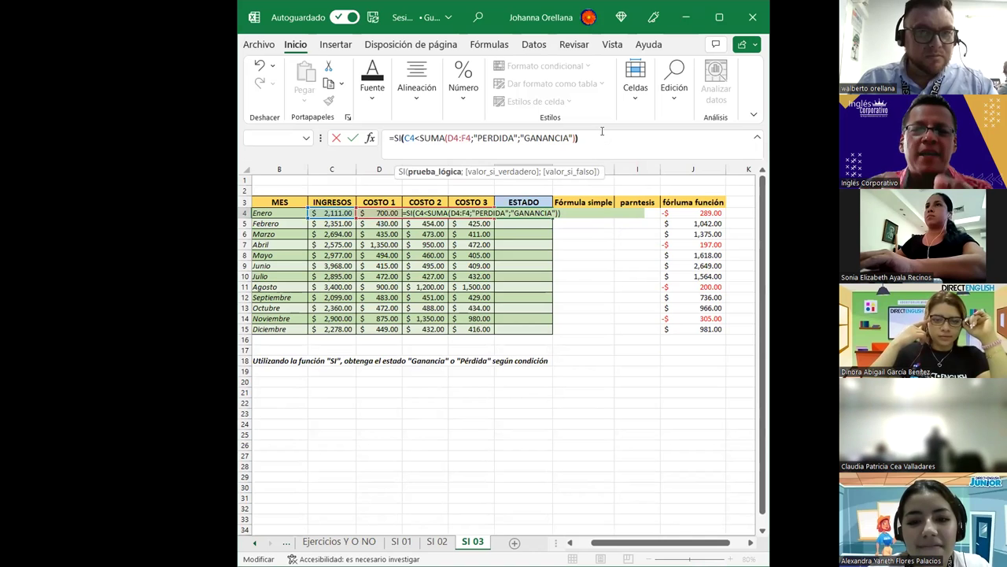
{"action": "key", "text": "BackSpace"}
{"action": "key", "text": "Return"}
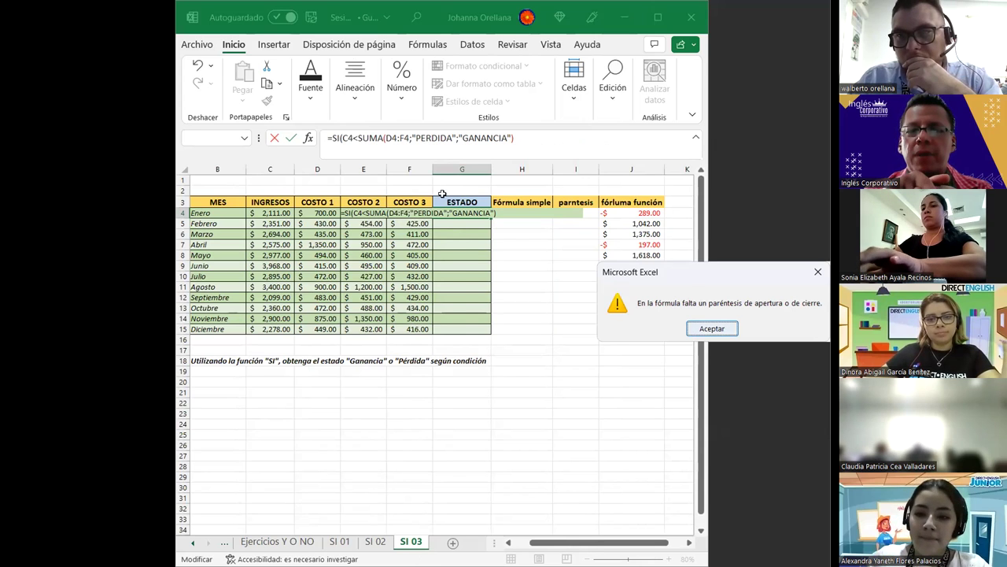
{"action": "left_click", "coordinate": [693, 332]}
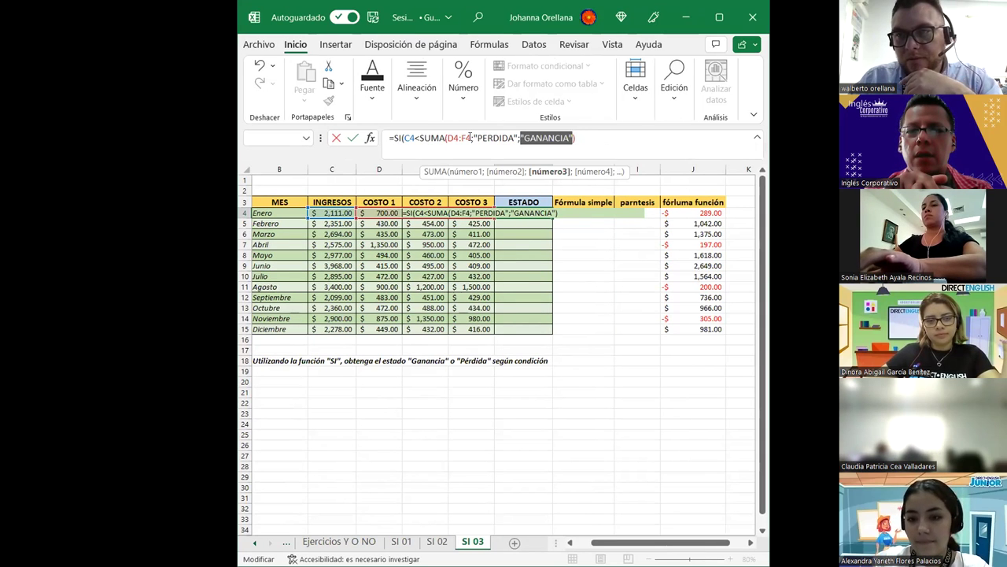
{"action": "left_click", "coordinate": [470, 137]}
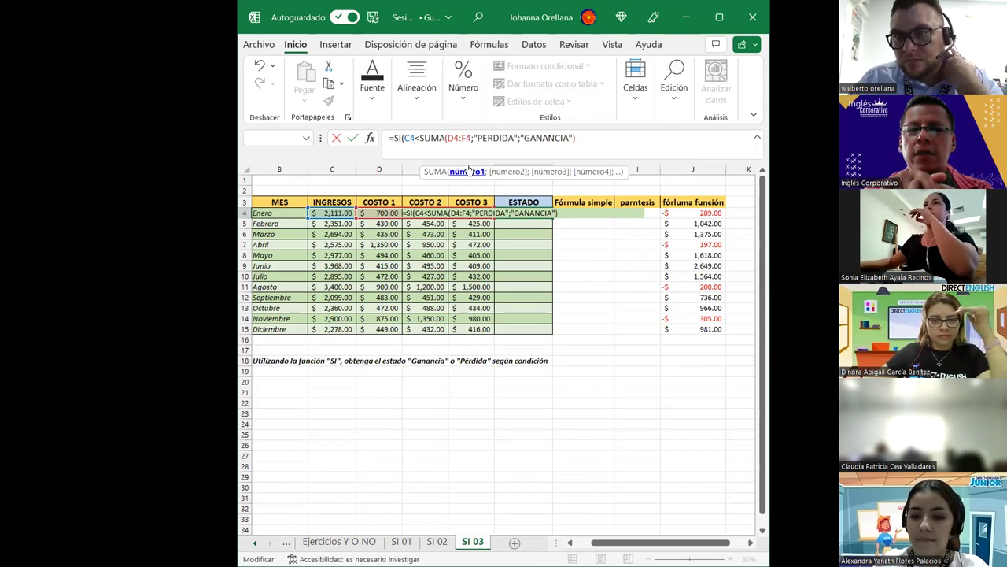
{"action": "type", "text": ")"}
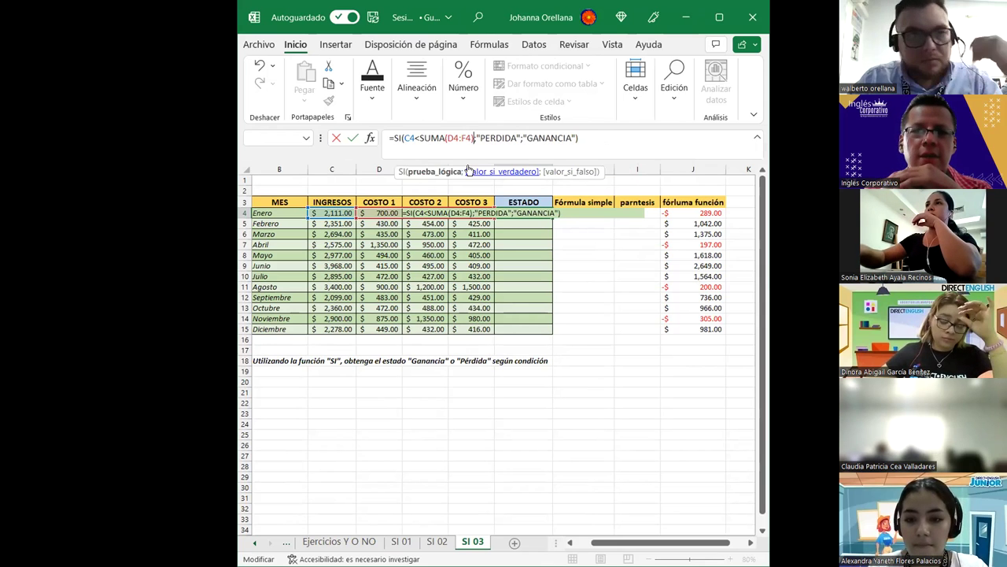
{"action": "key", "text": "Return"}
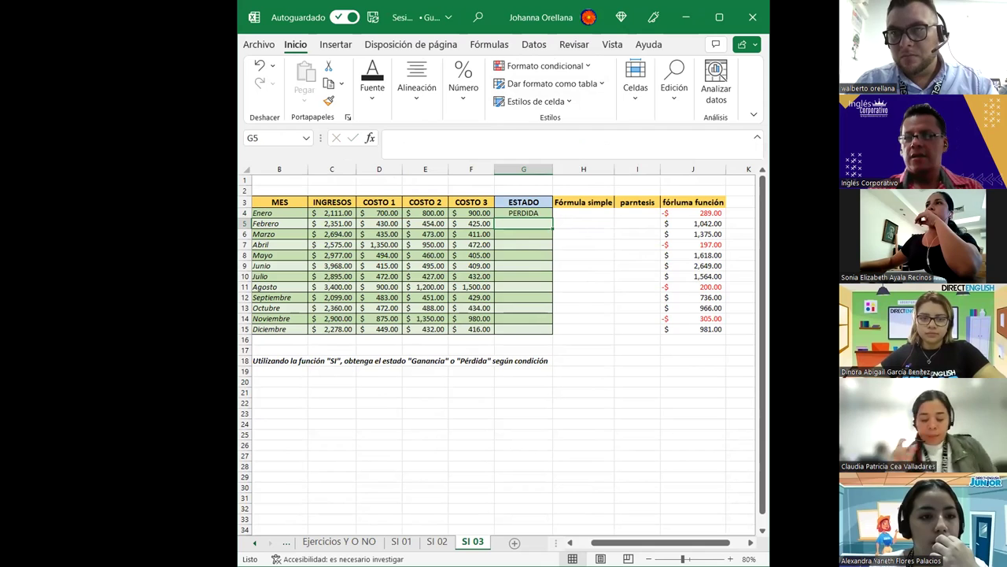
Fill the G4 formula down to Diciembre and clear the extra cell below it
{"action": "left_click", "coordinate": [544, 213]}
{"action": "left_click_drag", "start_coordinate": [550, 216], "coordinate": [547, 339]}
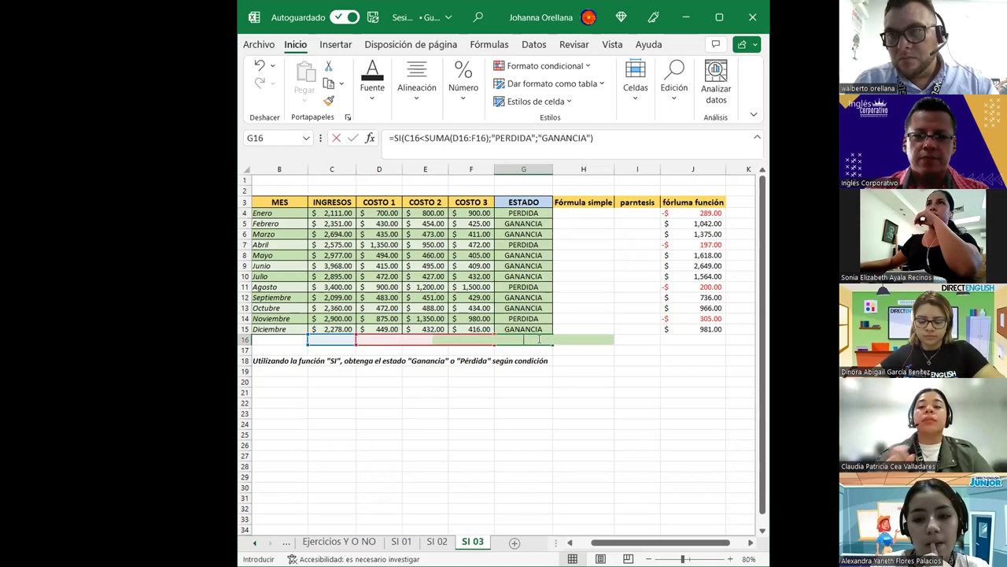
{"action": "key", "text": "Delete"}
{"action": "left_click", "coordinate": [573, 381]}
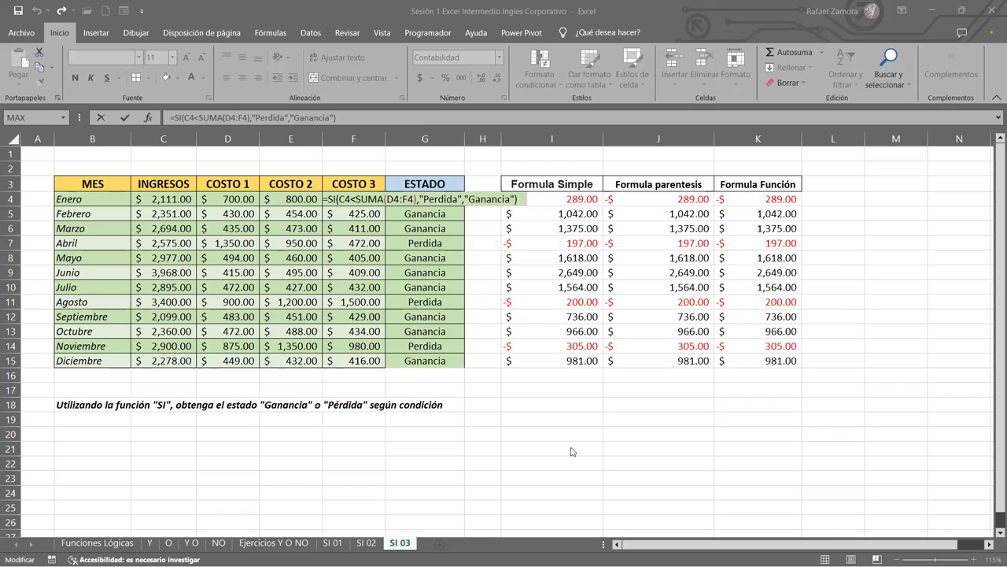
Confirm G4, then insert two blank columns before column I to push the Formula table right
{"action": "key", "text": "ctrl+Return"}
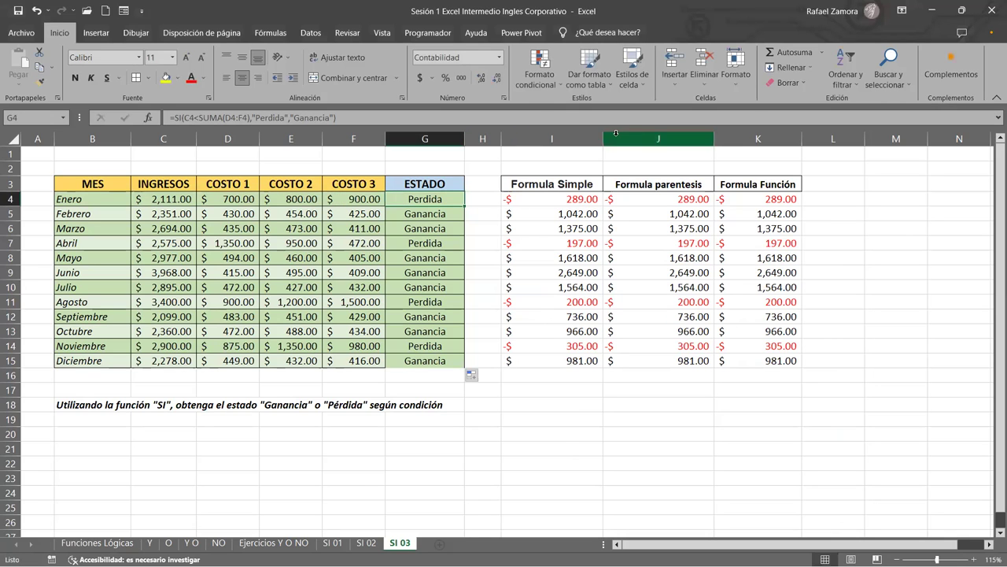
{"action": "left_click", "coordinate": [557, 136]}
{"action": "left_click", "coordinate": [557, 134]}
{"action": "key", "text": "ctrl+plus"}
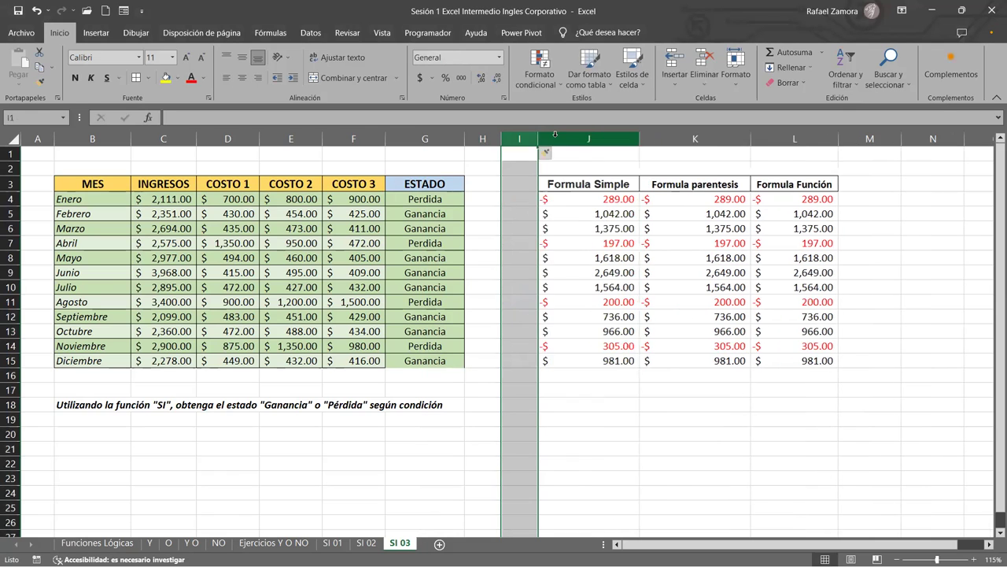
{"action": "key", "text": "ctrl+plus"}
{"action": "left_click_drag", "start_coordinate": [554, 135], "coordinate": [454, 137]}
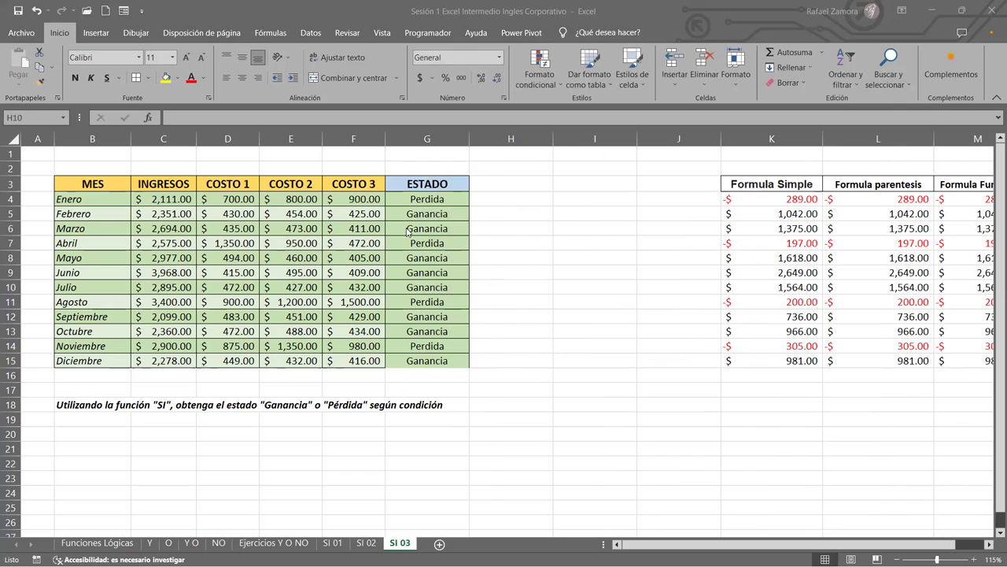
Enter =SI(D4-E4-F4>C4,"Perdida","Ganancia") in H4
{"action": "left_click", "coordinate": [513, 202]}
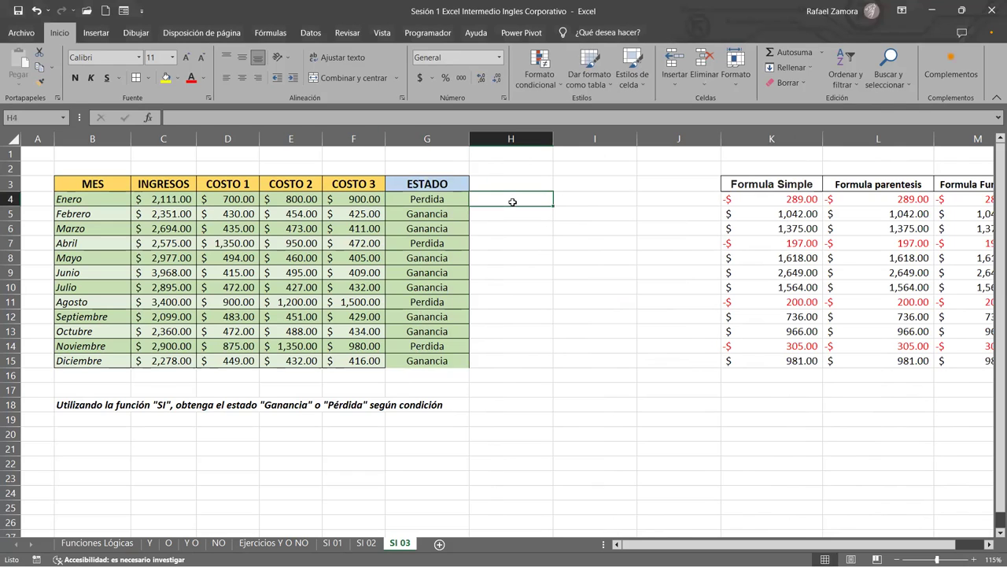
{"action": "type", "text": ")"}
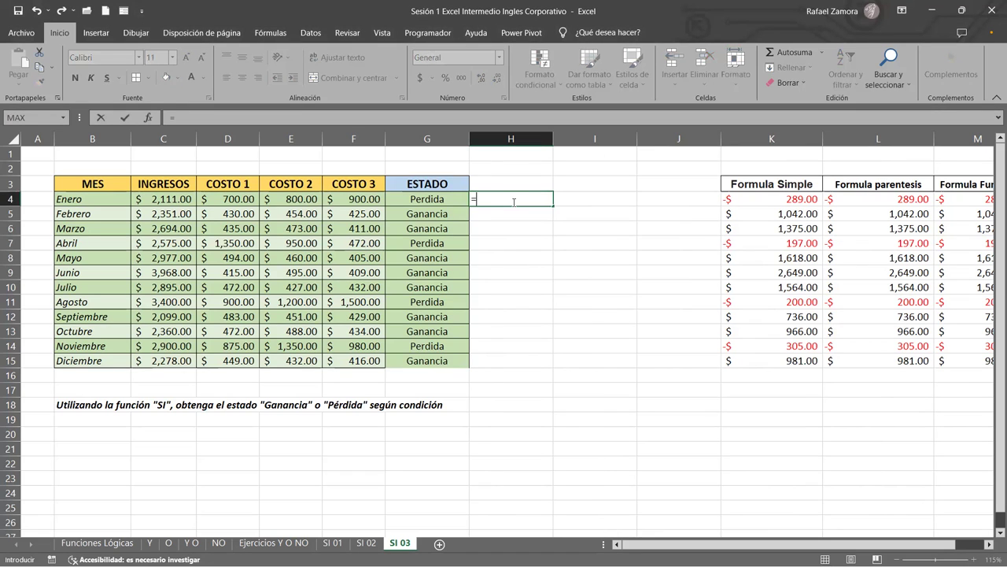
{"action": "type", "text": "SI("}
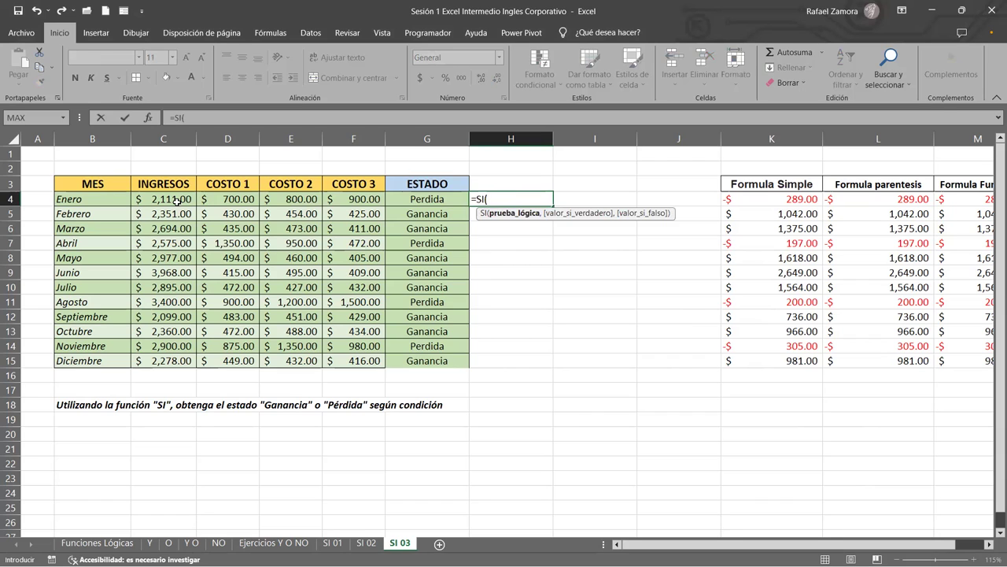
{"action": "left_click", "coordinate": [215, 201]}
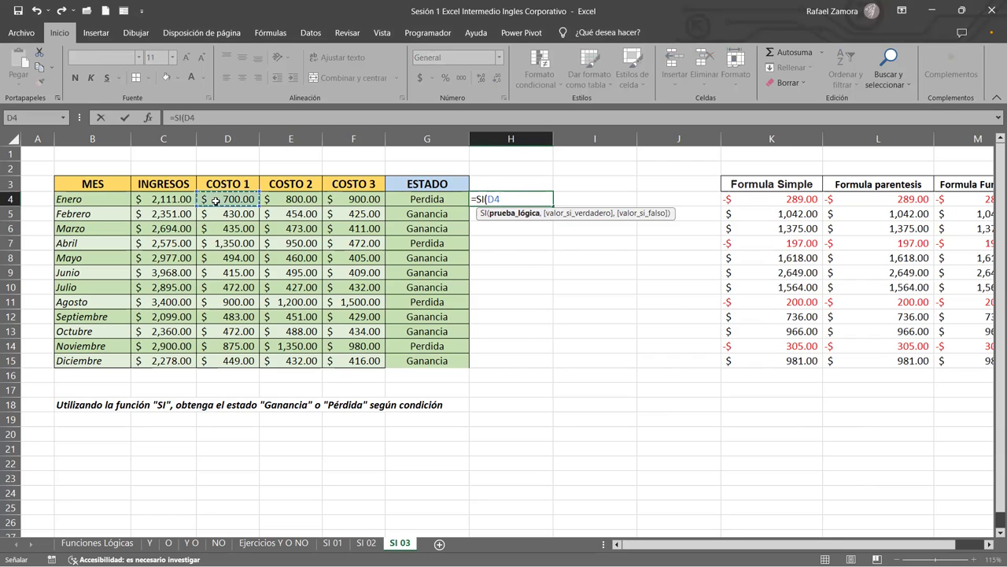
{"action": "left_click", "coordinate": [279, 199]}
{"action": "type", "text": "-"}
{"action": "left_click", "coordinate": [347, 202]}
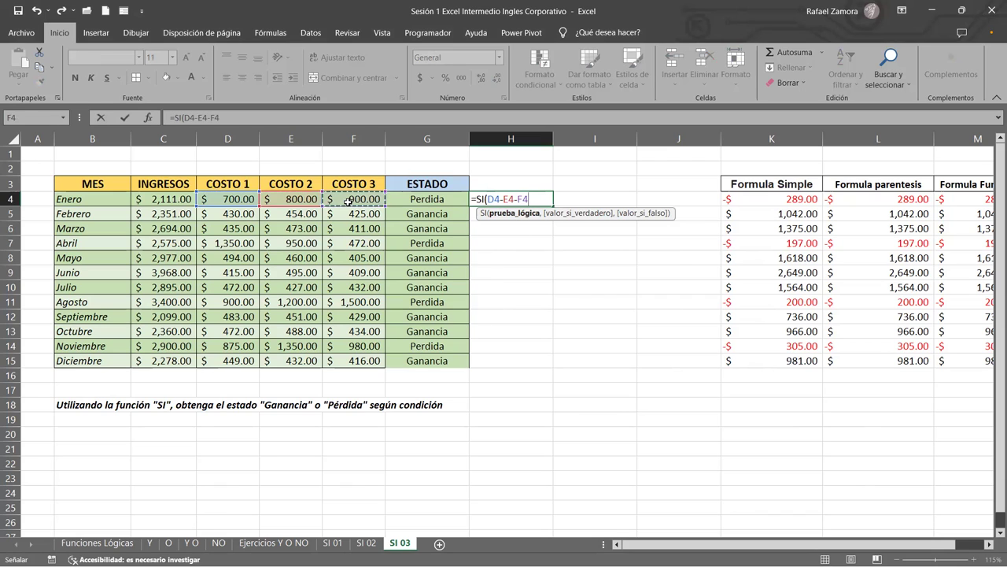
{"action": "type", "text": ">"}
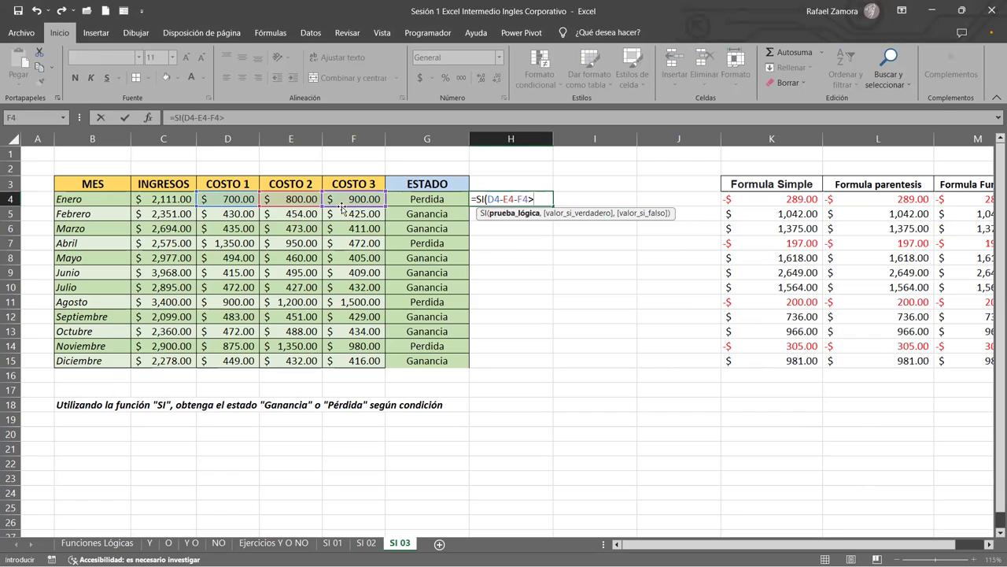
{"action": "left_click", "coordinate": [177, 196]}
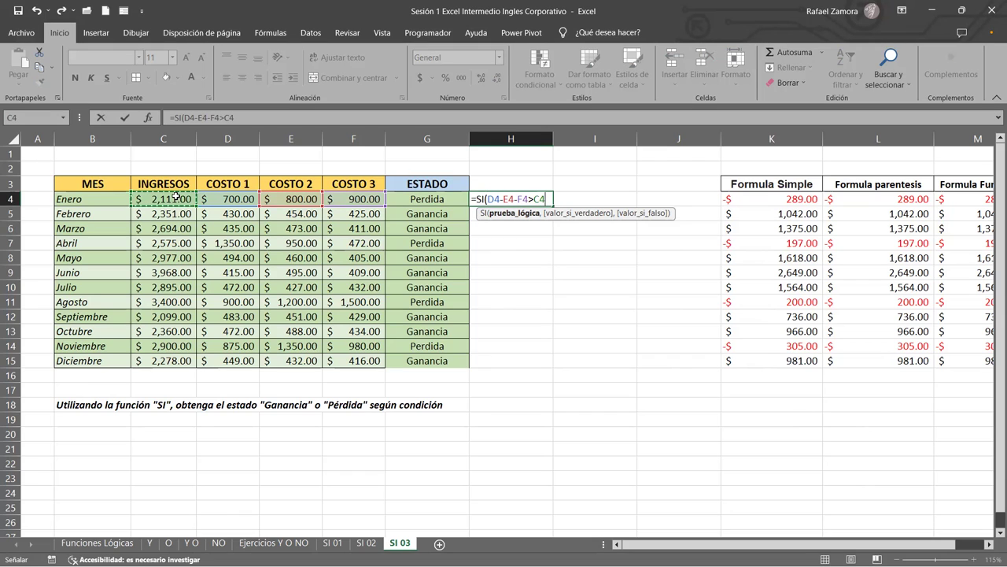
{"action": "type", "text": ","}
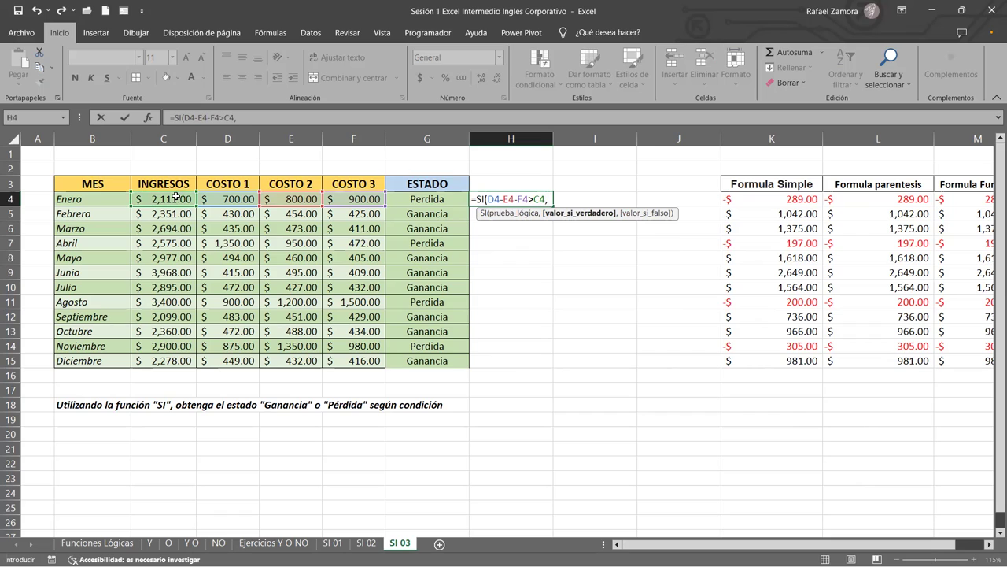
{"action": "type", "text": "\"Perdida\""}
{"action": "type", "text": ",\"Ganancia"}
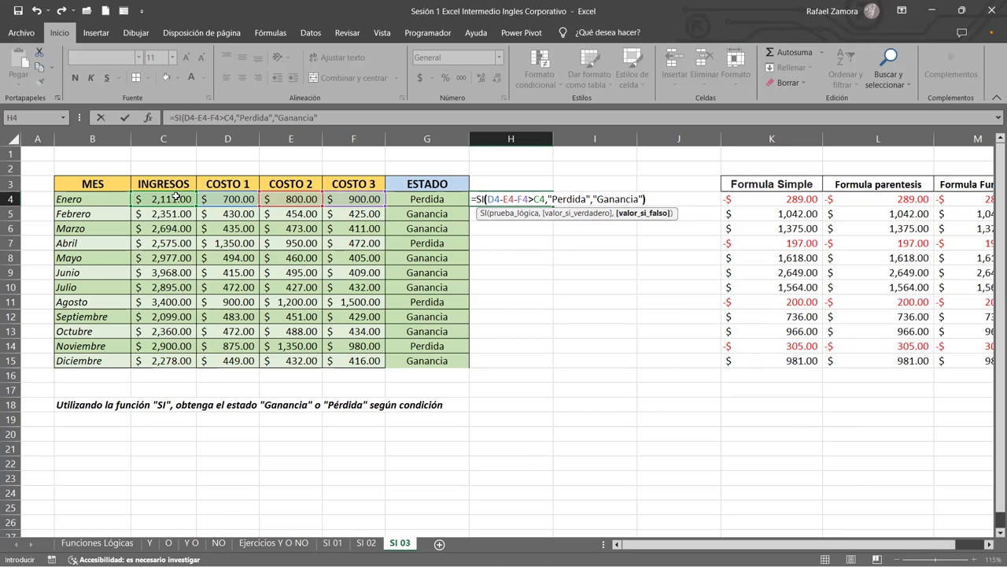
{"action": "key", "text": "Return"}
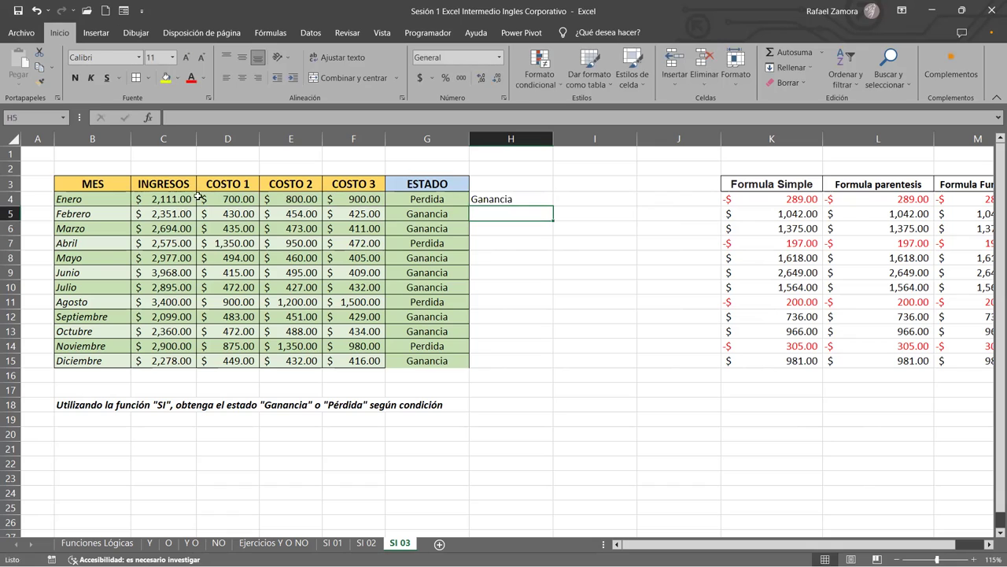
{"action": "key", "text": "Up"}
{"action": "key", "text": "Up"}
{"action": "key", "text": "Up"}
Change H4's formula to =SI((D4-E4-F4)>C4,"Perdida","Ganancia")
{"action": "double_click", "coordinate": [524, 199]}
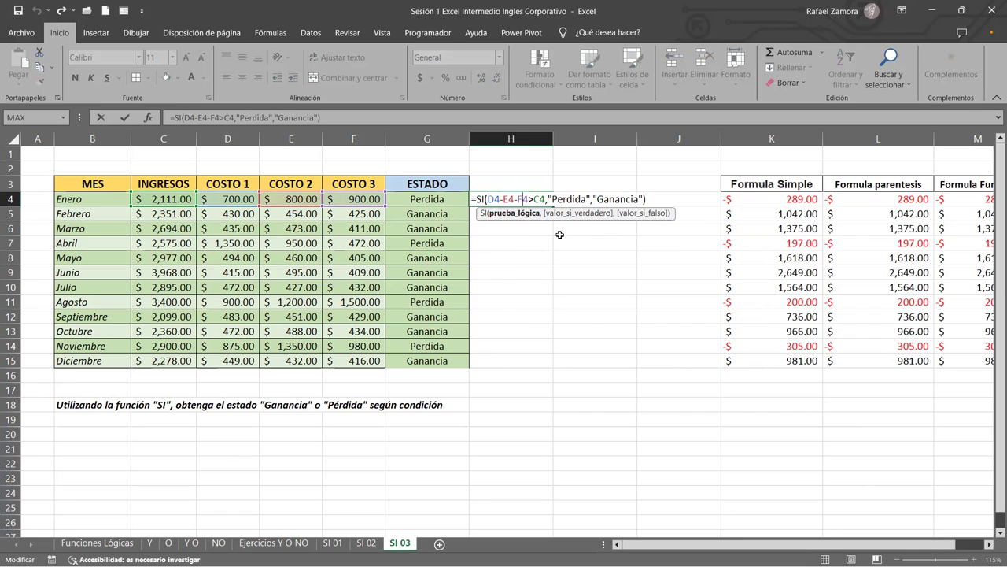
{"action": "left_click", "coordinate": [489, 199]}
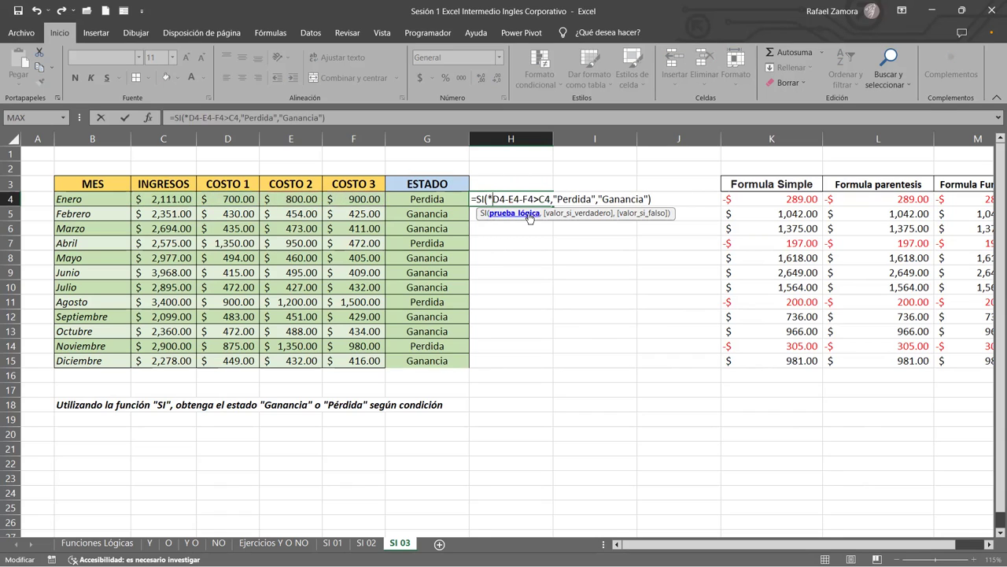
{"action": "type", "text": "("}
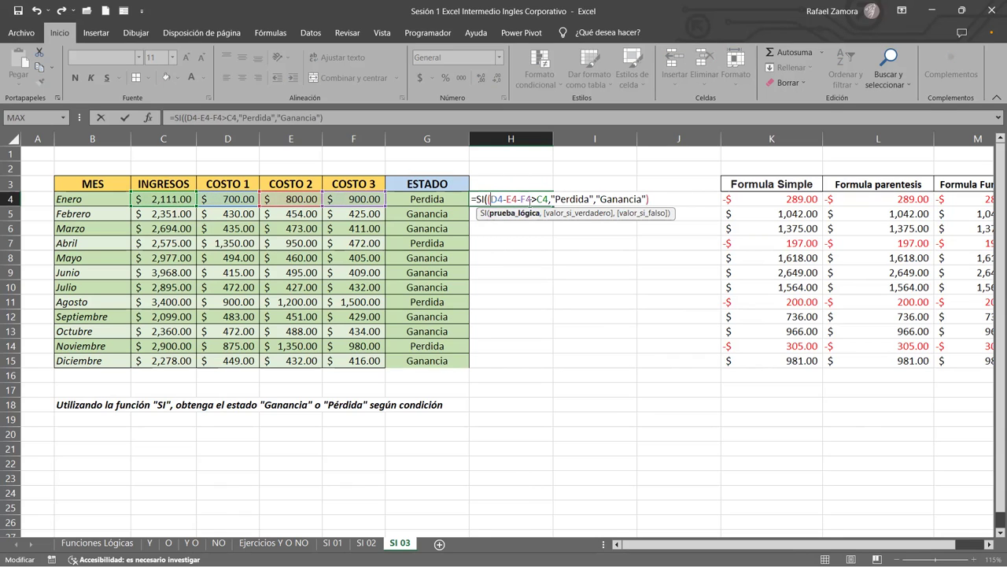
{"action": "left_click", "coordinate": [532, 199]}
{"action": "type", "text": ")"}
{"action": "key", "text": "BackSpace"}
{"action": "type", "text": ")"}
{"action": "key", "text": "Return"}
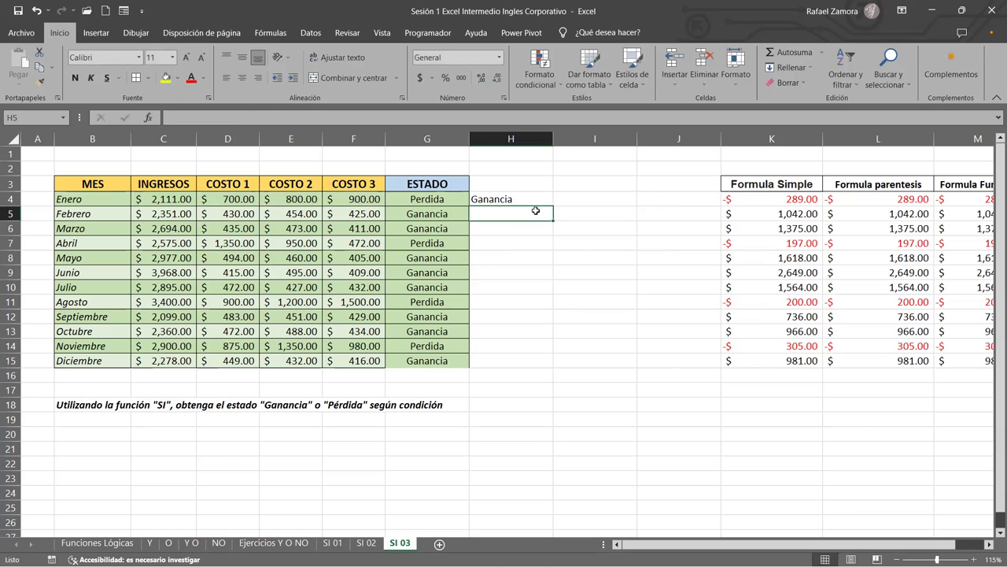
{"action": "left_click", "coordinate": [537, 201]}
{"action": "double_click", "coordinate": [537, 201]}
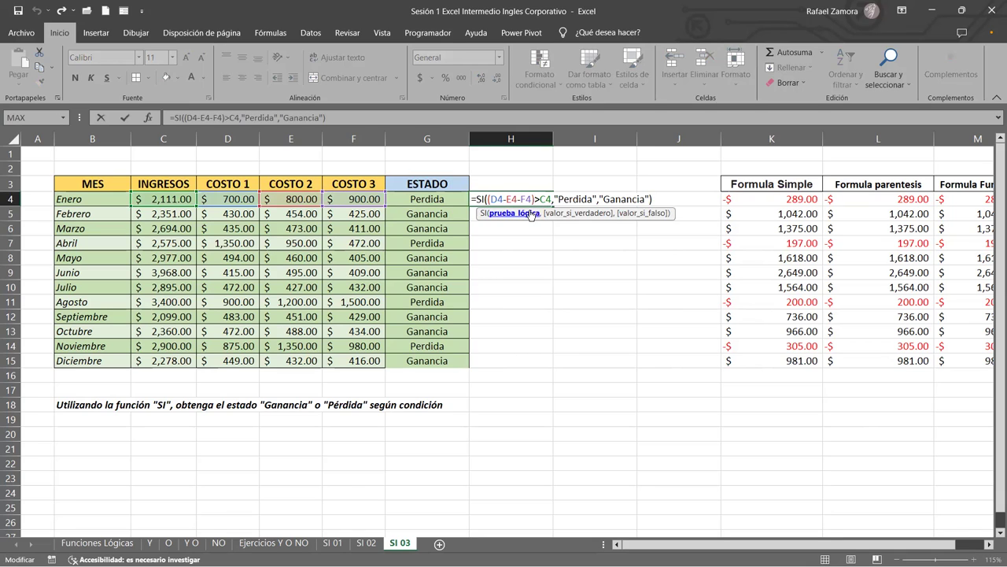
Change H4 to =SI(D4-E4-F4<C4,"Perdida","Ganancia") and copy it down to H11
{"action": "left_click", "coordinate": [488, 198]}
{"action": "key", "text": "BackSpace"}
{"action": "left_click", "coordinate": [532, 198]}
{"action": "key", "text": "BackSpace"}
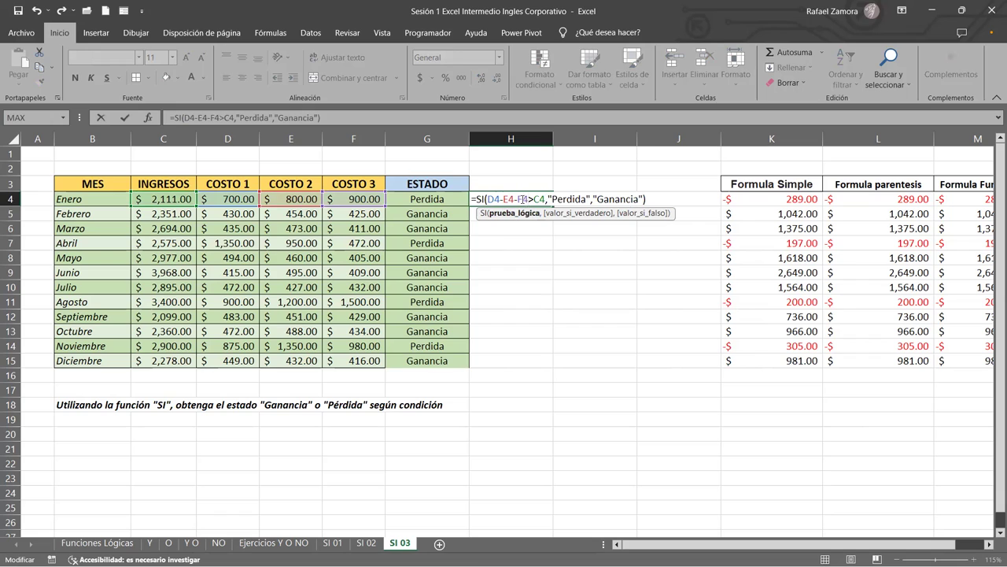
{"action": "key", "text": "BackSpace"}
{"action": "type", "text": "<"}
{"action": "key", "text": "ctrl+Return"}
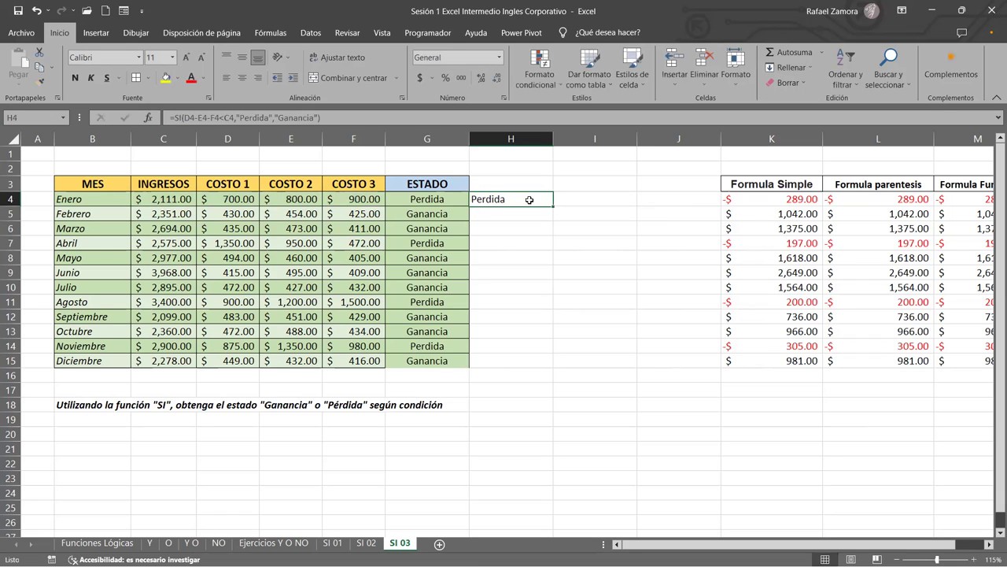
{"action": "left_click_drag", "start_coordinate": [554, 206], "coordinate": [554, 307]}
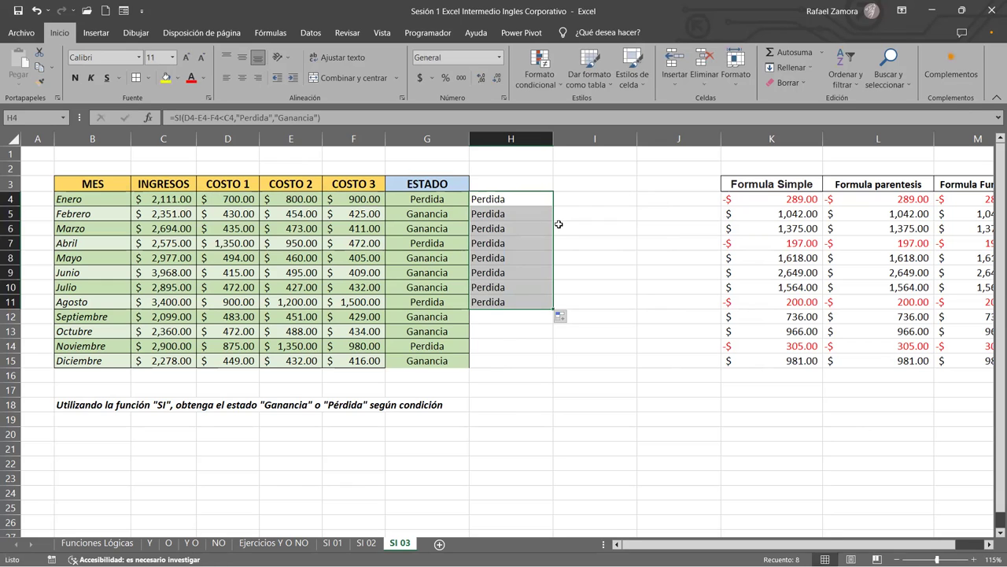
{"action": "double_click", "coordinate": [533, 199]}
{"action": "left_click", "coordinate": [533, 199]}
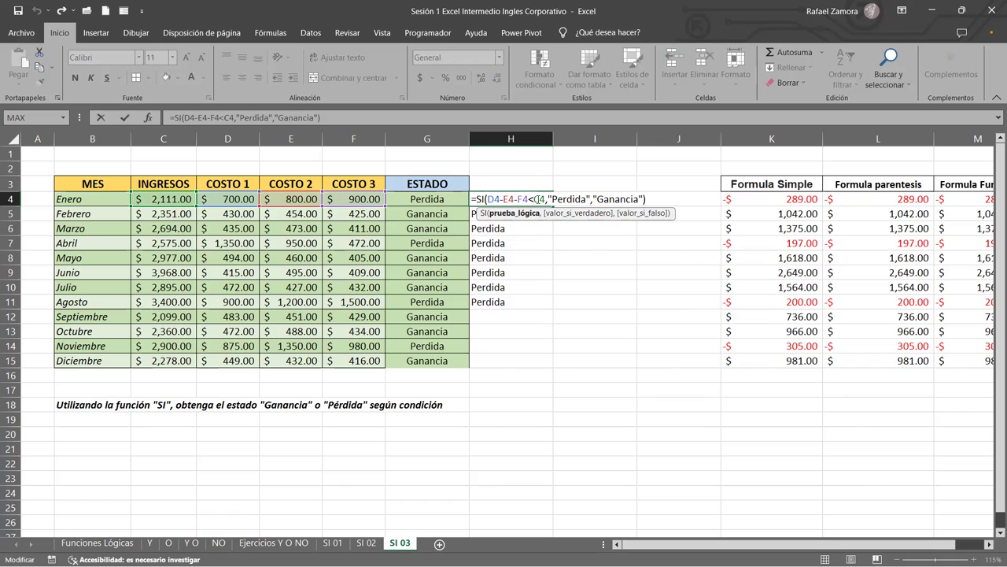
Restore H4's condition to D4-E4-F4>C4 and copy it down through H15
{"action": "left_click", "coordinate": [529, 198]}
{"action": "key", "text": "Delete"}
{"action": "key", "text": "Delete"}
{"action": "type", "text": "."}
{"action": "key", "text": "BackSpace"}
{"action": "key", "text": "BackSpace"}
{"action": "type", "text": ">"}
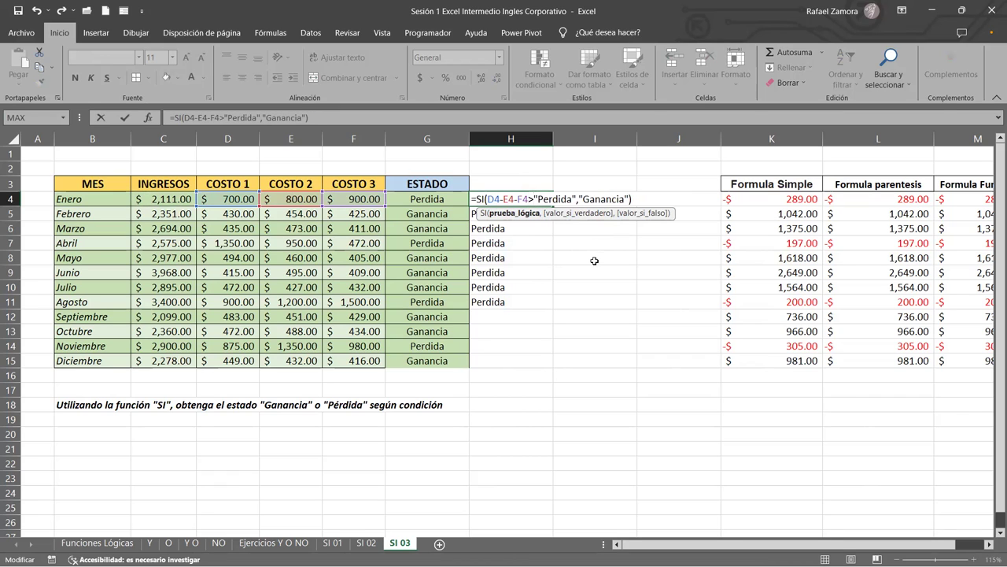
{"action": "type", "text": ","}
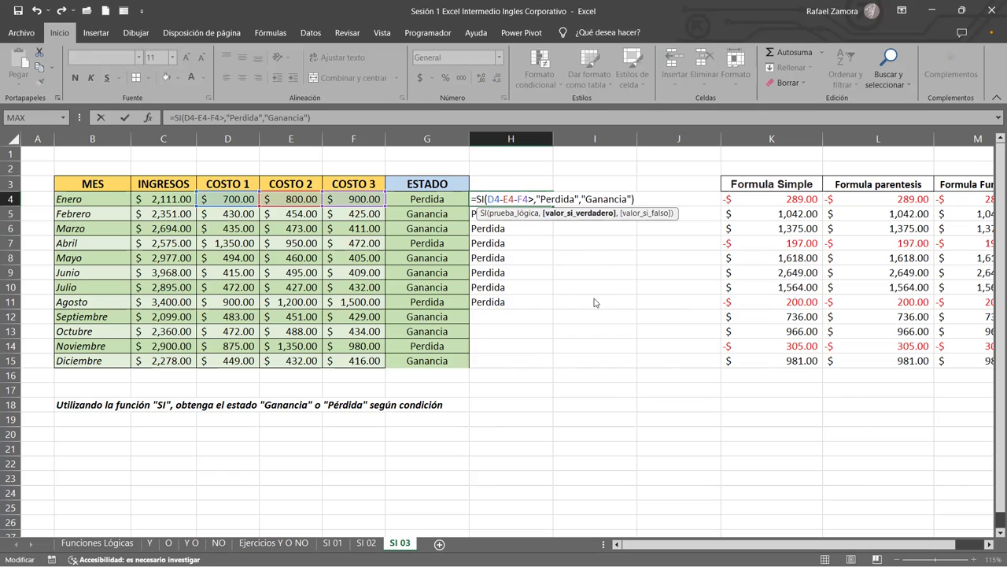
{"action": "key", "text": "Return"}
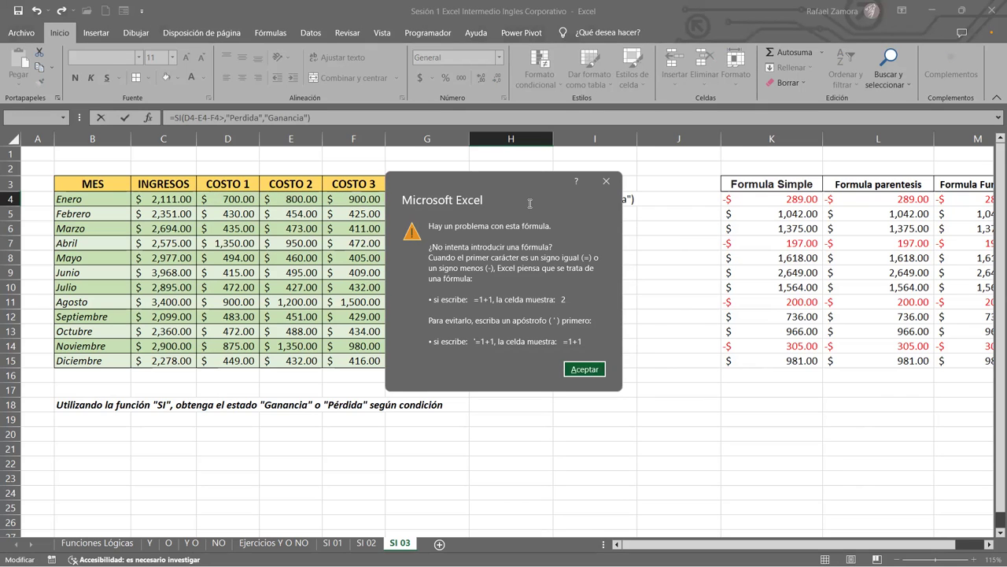
{"action": "left_click", "coordinate": [591, 370]}
{"action": "left_click", "coordinate": [181, 199]}
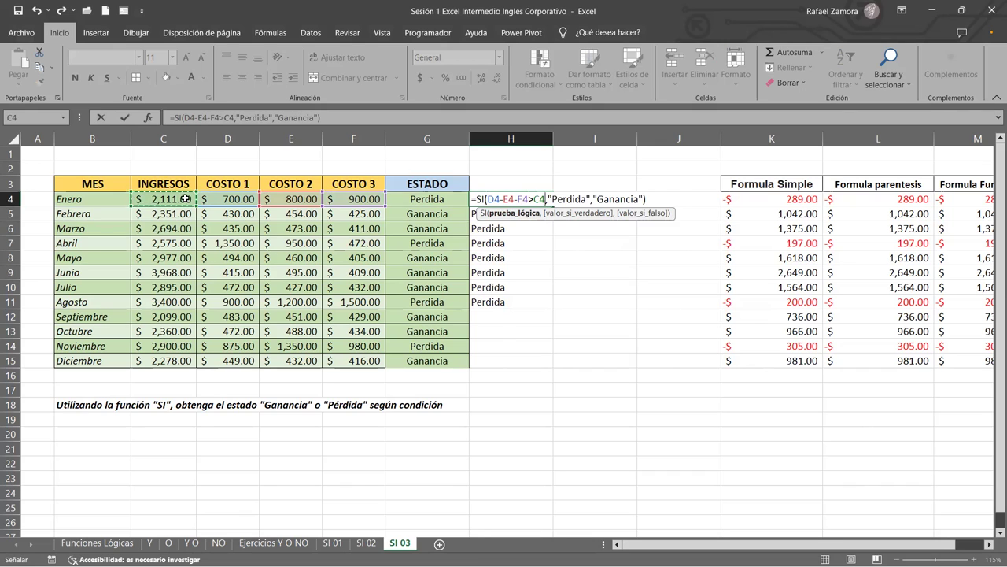
{"action": "key", "text": "Return"}
{"action": "left_click", "coordinate": [507, 201]}
{"action": "left_click_drag", "start_coordinate": [553, 206], "coordinate": [550, 371]}
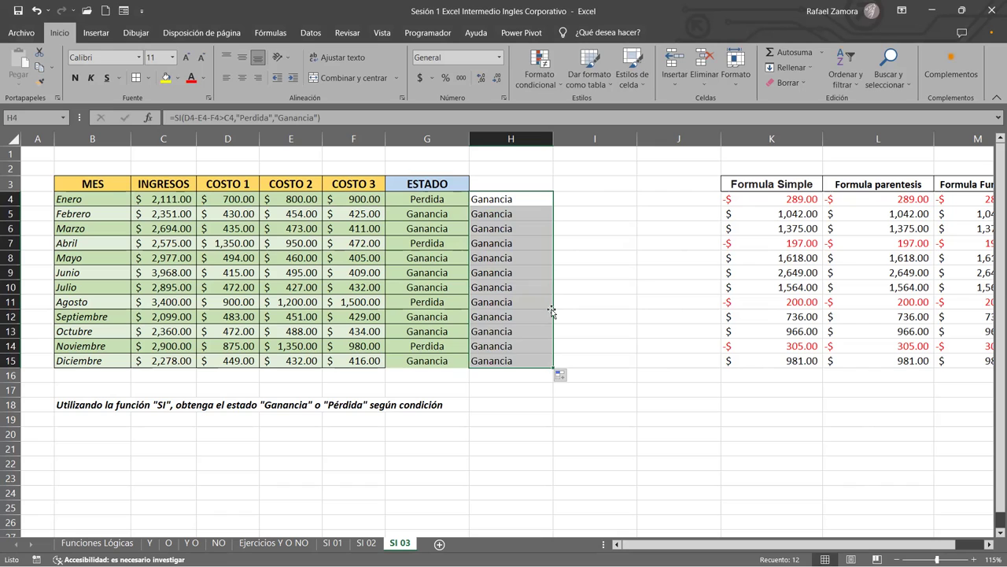
Replace the minus signs in H4's condition with plus signs, giving D4+E4+F4
{"action": "left_click", "coordinate": [515, 201]}
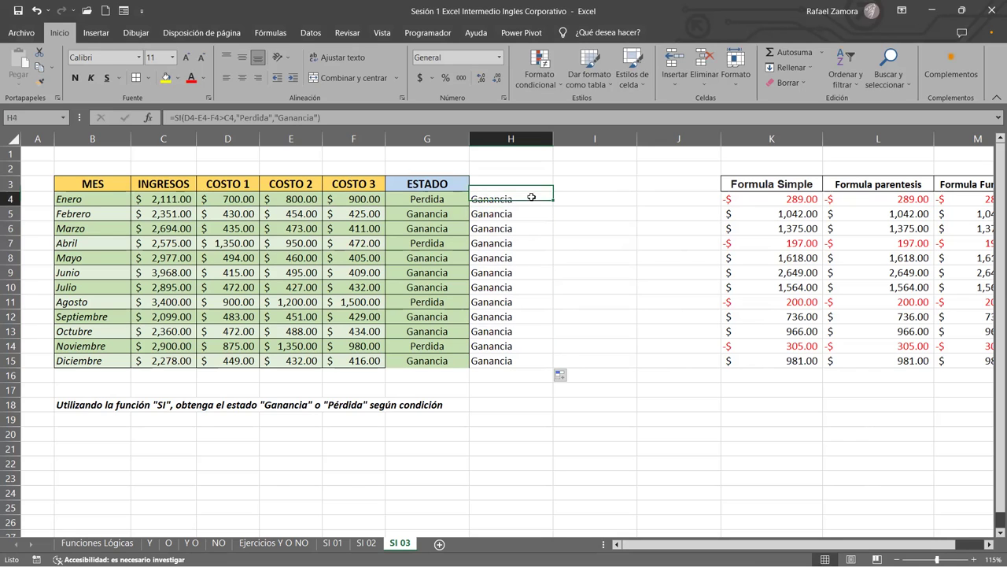
{"action": "double_click", "coordinate": [513, 202]}
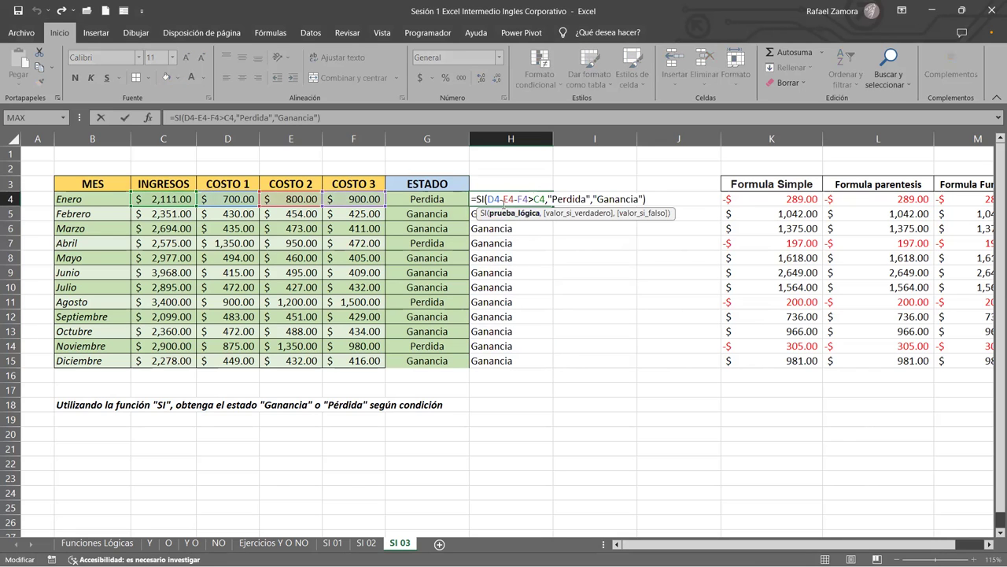
{"action": "left_click_drag", "start_coordinate": [488, 200], "coordinate": [500, 199]}
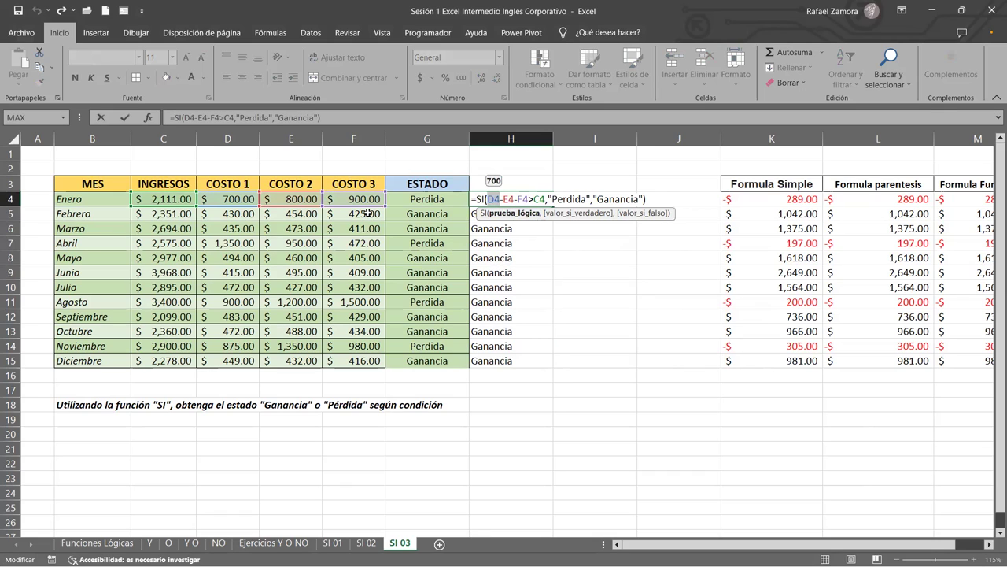
{"action": "left_click", "coordinate": [502, 199]}
{"action": "type", "text": "+"}
{"action": "key", "text": "Delete"}
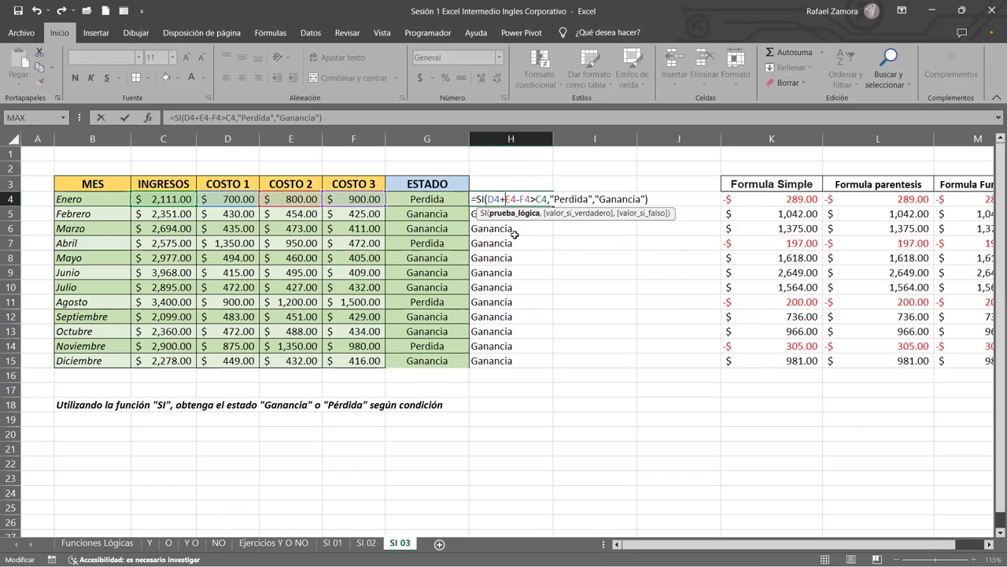
{"action": "key", "text": "Right"}
{"action": "key", "text": "Right"}
{"action": "type", "text": "+"}
{"action": "key", "text": "Delete"}
{"action": "key", "text": "Right"}
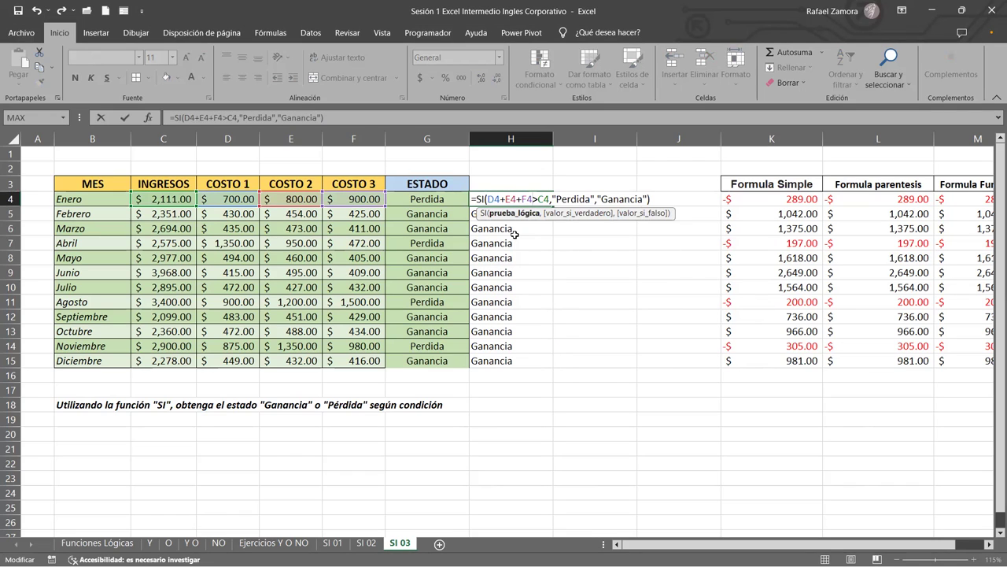
{"action": "key", "text": "Left"}
{"action": "key", "text": "Left"}
{"action": "key", "text": "Left"}
Test 2400 in place of the cost sum, undo it, and fill H4 down to H15
{"action": "left_click_drag", "start_coordinate": [488, 199], "coordinate": [534, 200]}
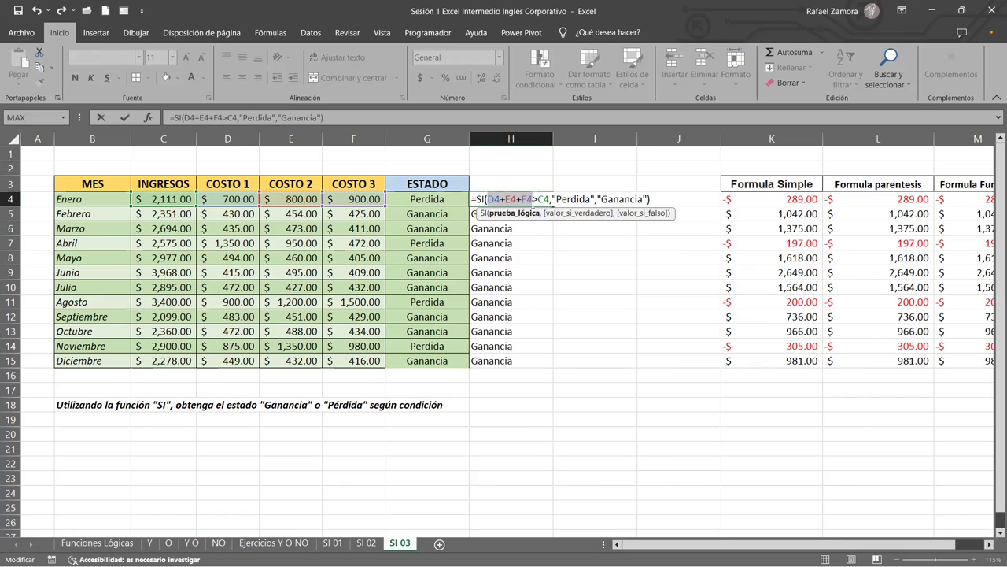
{"action": "type", "text": "2400"}
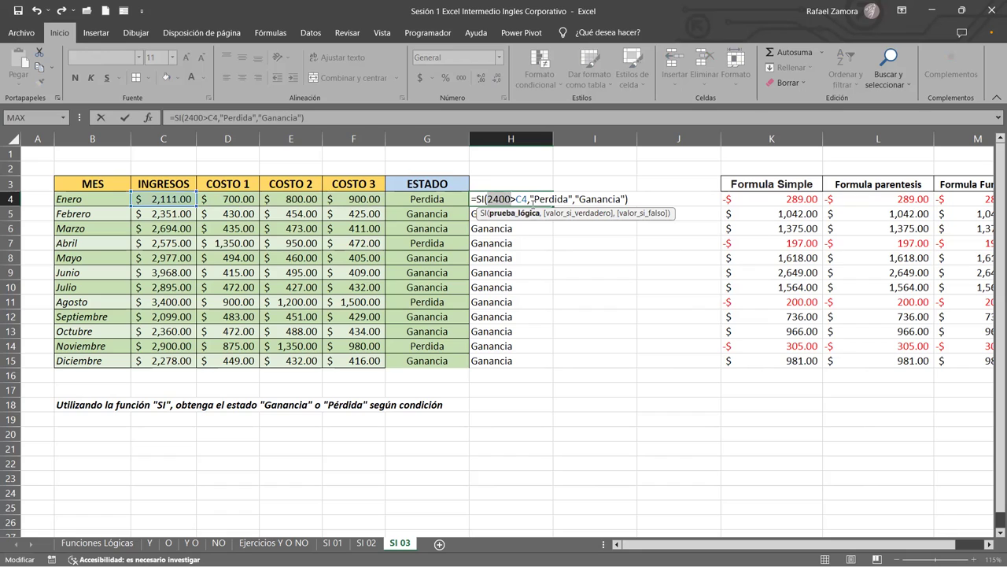
{"action": "key", "text": "ctrl+z"}
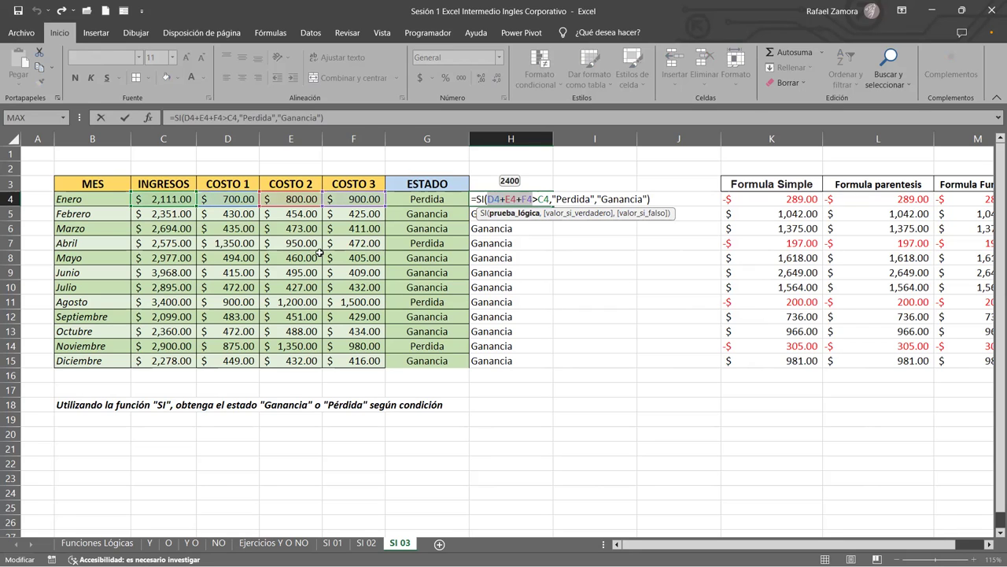
{"action": "key", "text": "Return"}
{"action": "left_click", "coordinate": [543, 198]}
{"action": "double_click", "coordinate": [553, 204]}
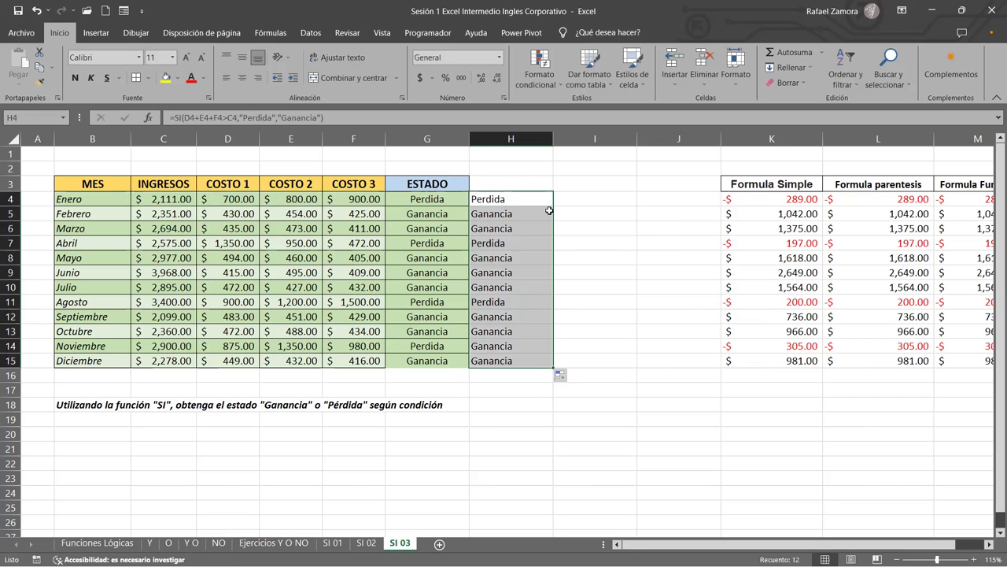
Centre H4:H15, then change G4 to use < with results "Ganancia","Perdida"
{"action": "left_click", "coordinate": [242, 78]}
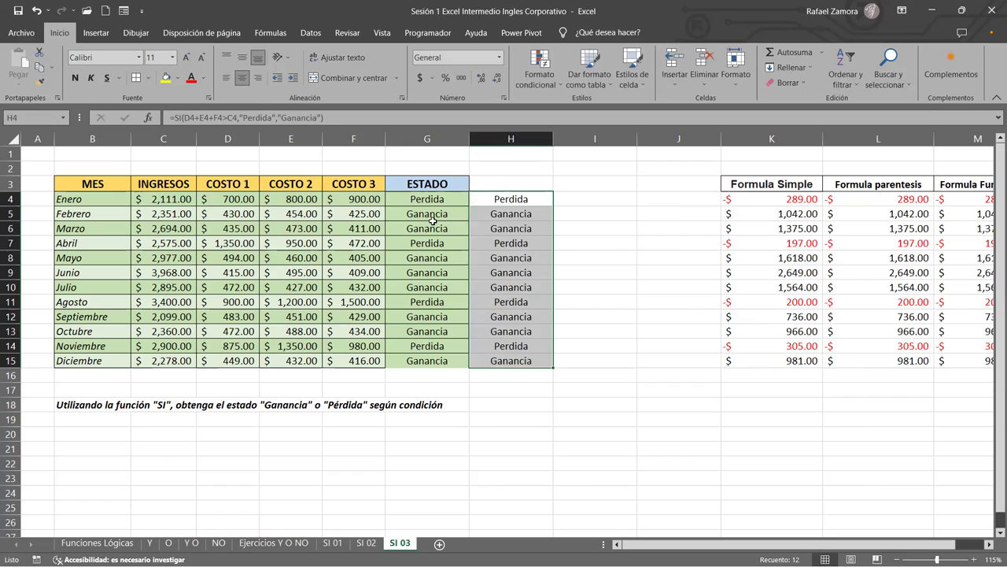
{"action": "left_click", "coordinate": [531, 299]}
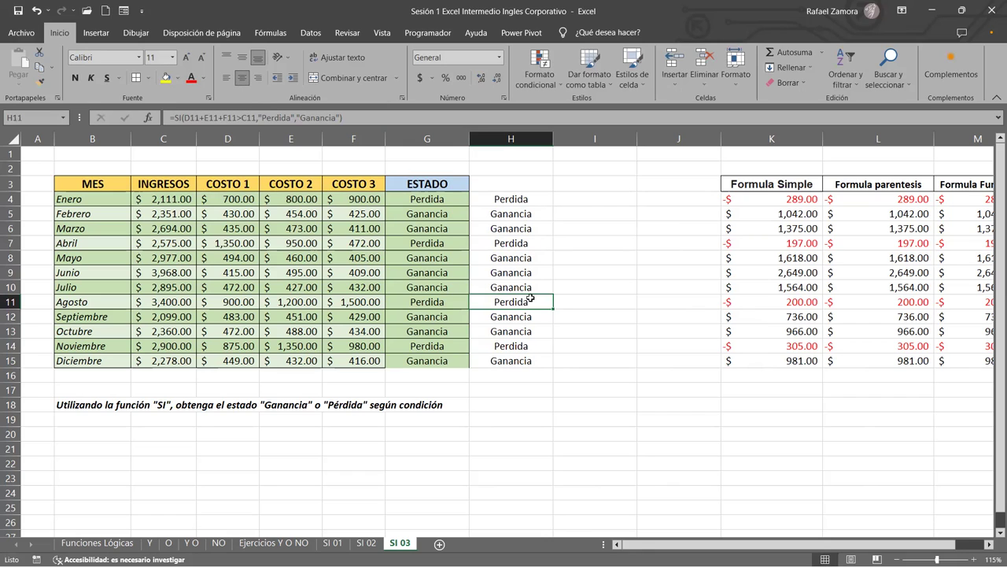
{"action": "double_click", "coordinate": [437, 200]}
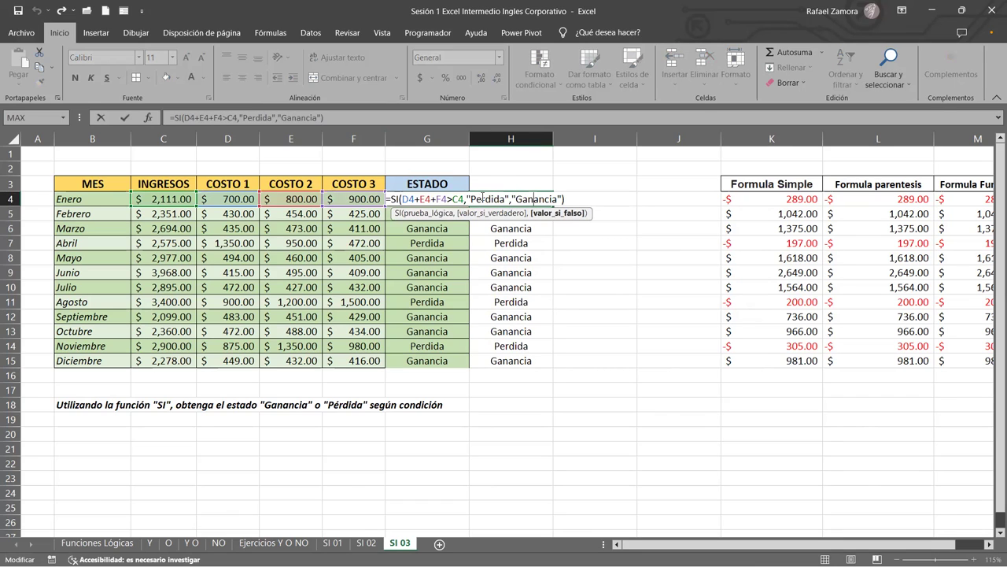
{"action": "left_click", "coordinate": [452, 200]}
{"action": "key", "text": "BackSpace"}
{"action": "type", "text": "<"}
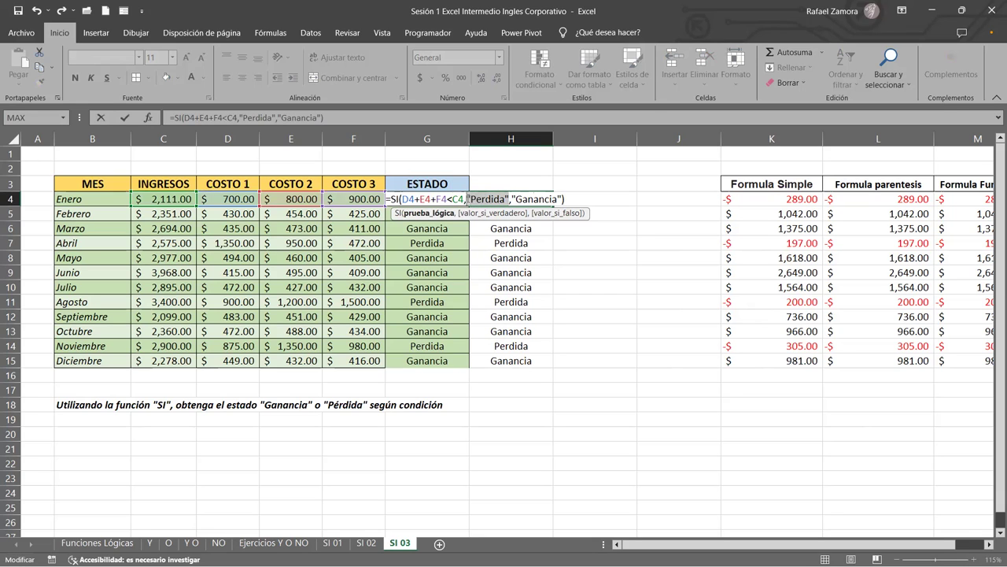
{"action": "key", "text": "Delete"}
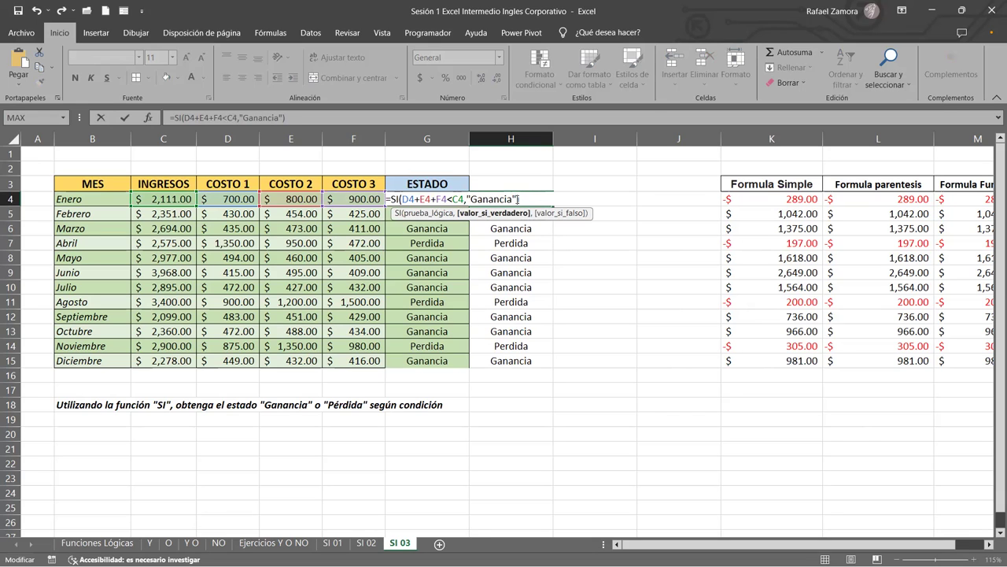
{"action": "type", "text": ",\"Perdida\""}
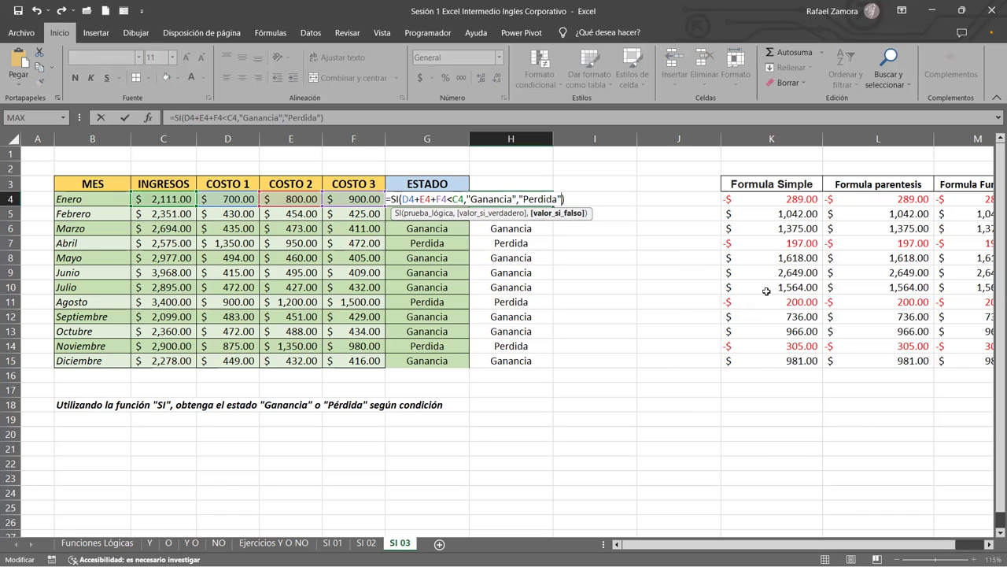
{"action": "key", "text": "Return"}
Refill H4 down to row 15 and review its D4+E4+F4 condition unchanged
{"action": "left_click", "coordinate": [540, 198]}
{"action": "double_click", "coordinate": [554, 207]}
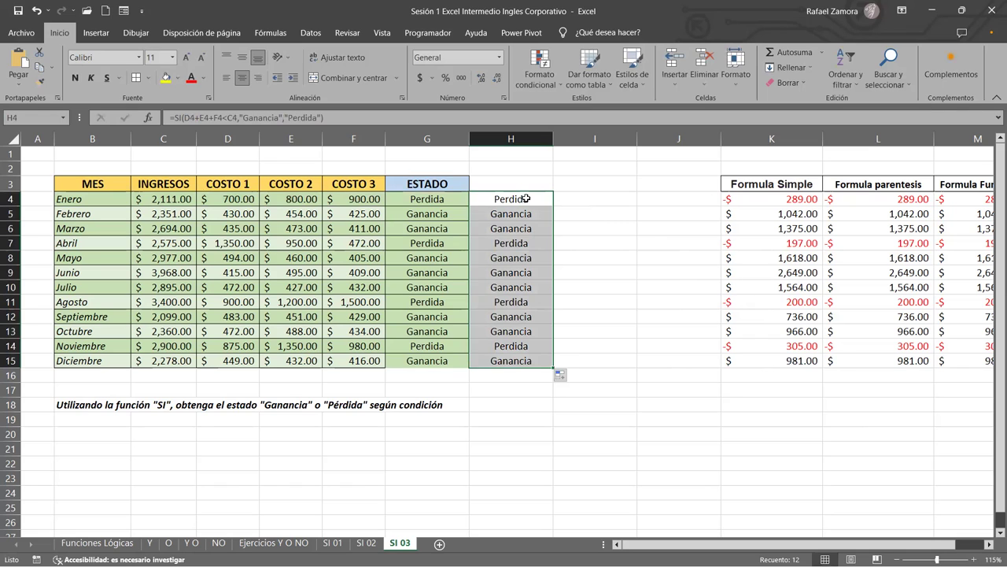
{"action": "double_click", "coordinate": [525, 198]}
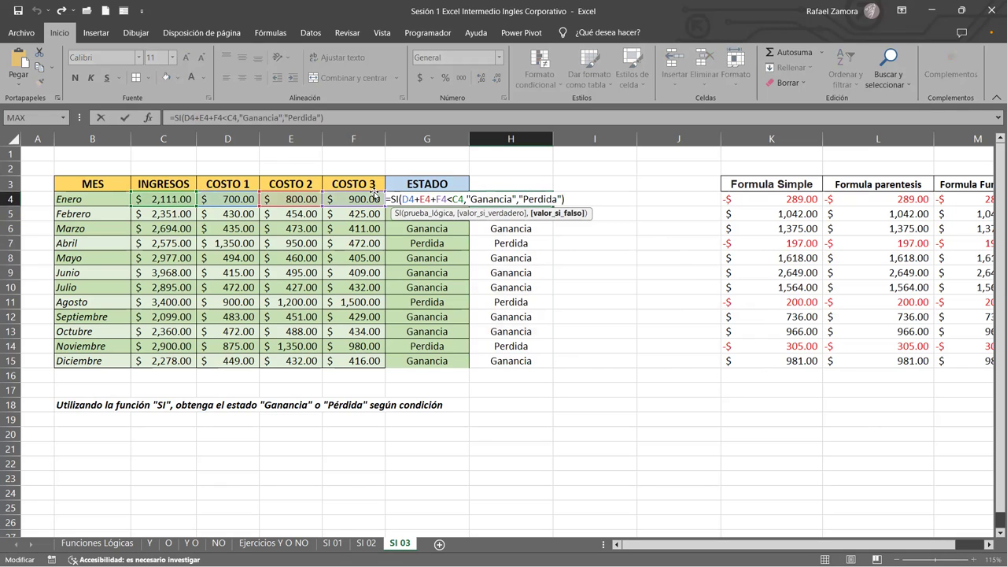
{"action": "left_click_drag", "start_coordinate": [401, 198], "coordinate": [448, 198]}
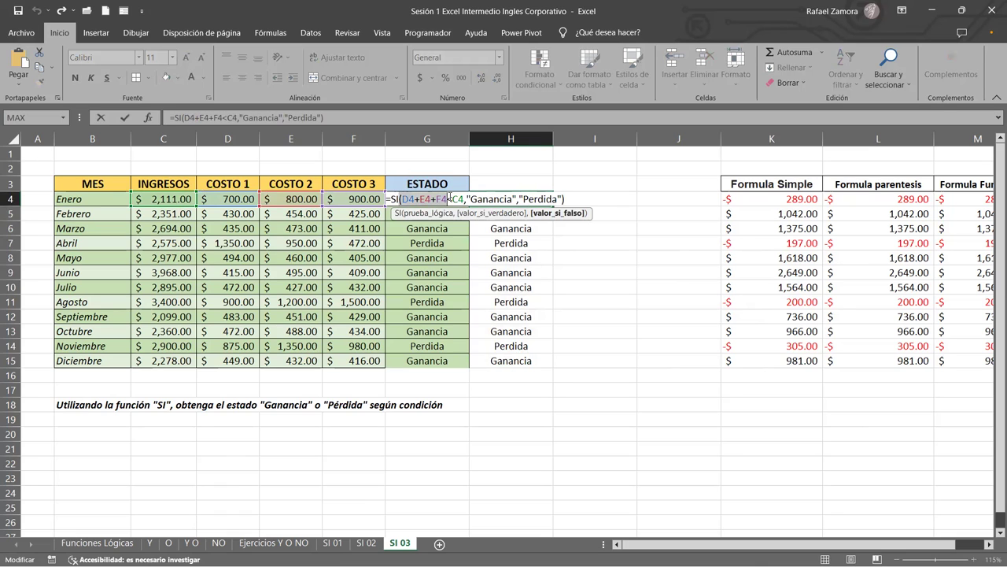
{"action": "key", "text": "Escape"}
Enter =SI(SUMA(D4:F4)<C4,"Ganancia","Perdida") in I4
{"action": "left_click", "coordinate": [593, 207]}
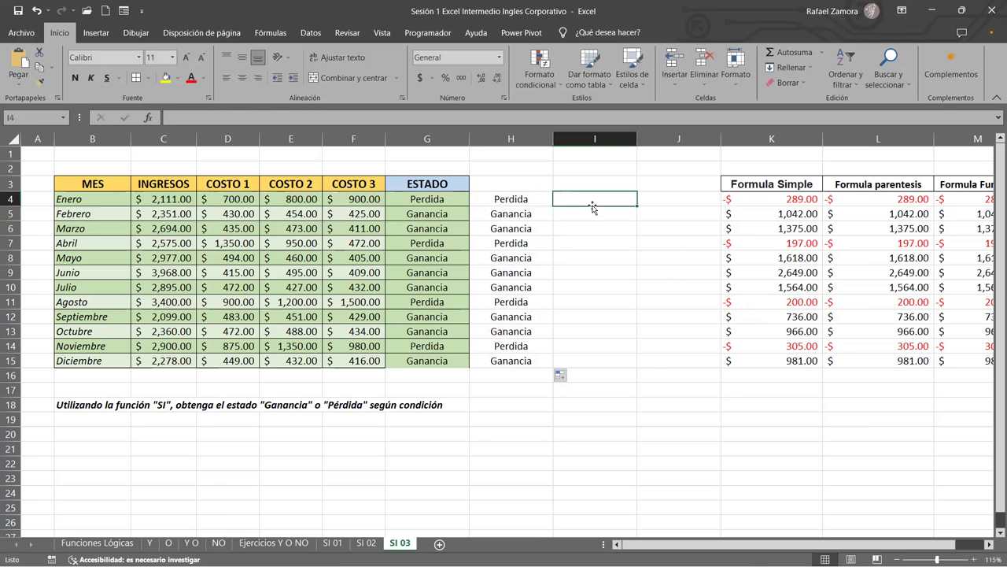
{"action": "type", "text": "="}
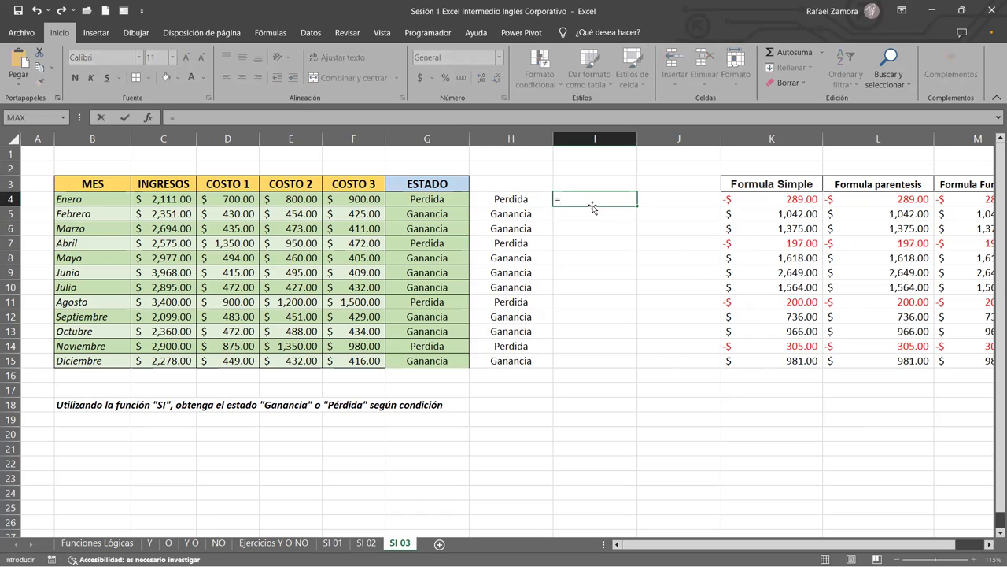
{"action": "type", "text": "SI("}
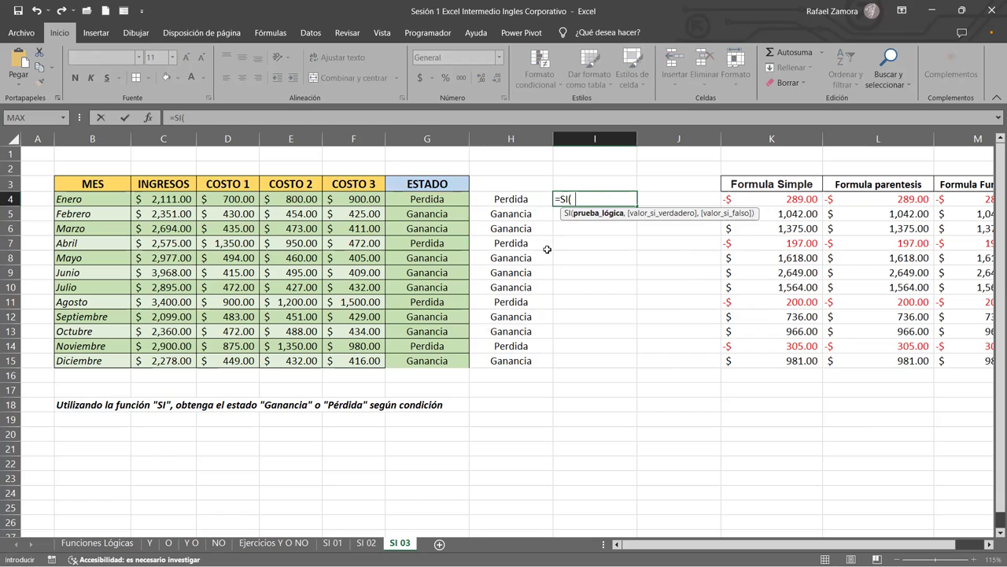
{"action": "type", "text": " SUMA("}
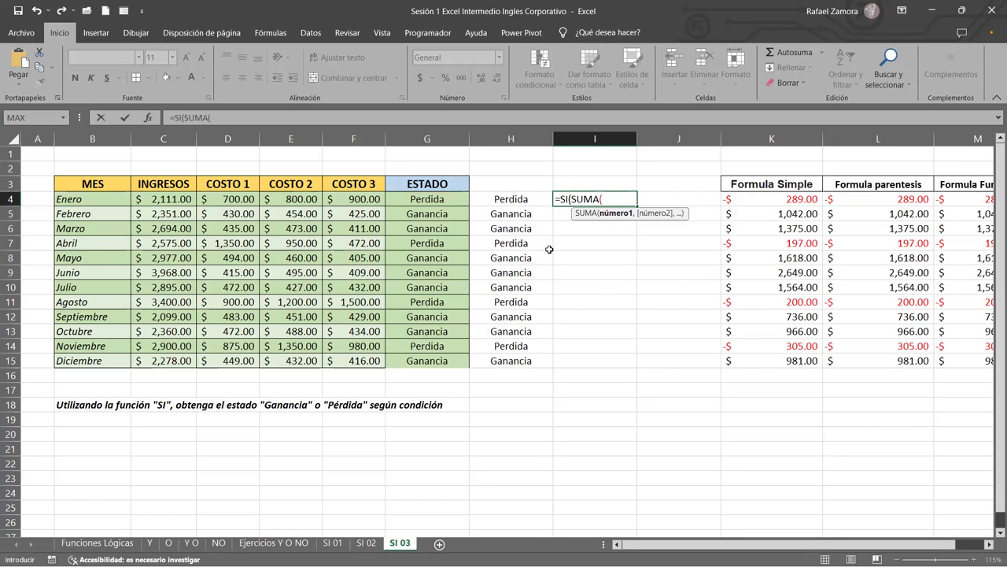
{"action": "left_click", "coordinate": [242, 198]}
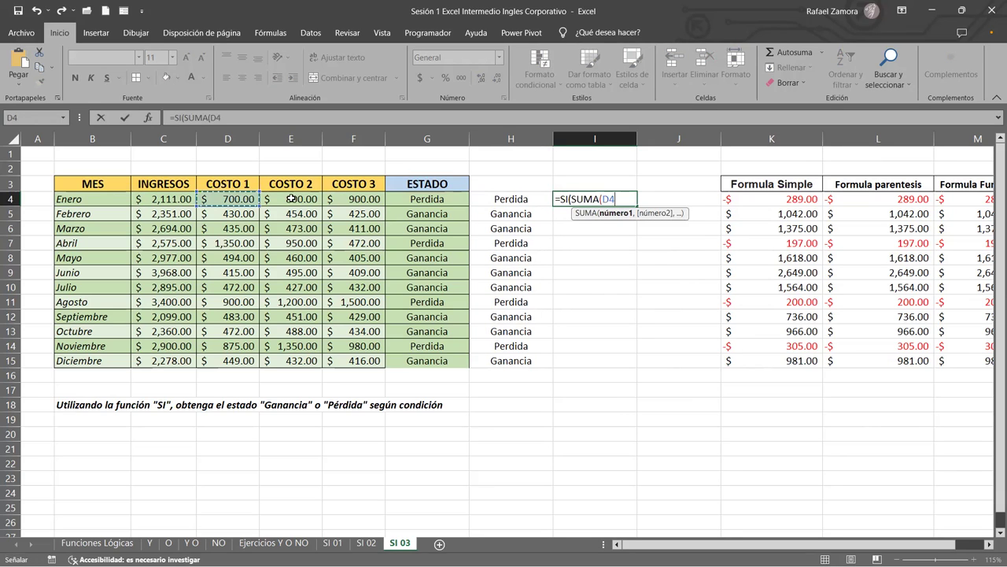
{"action": "left_click", "coordinate": [380, 199], "text": "shift"}
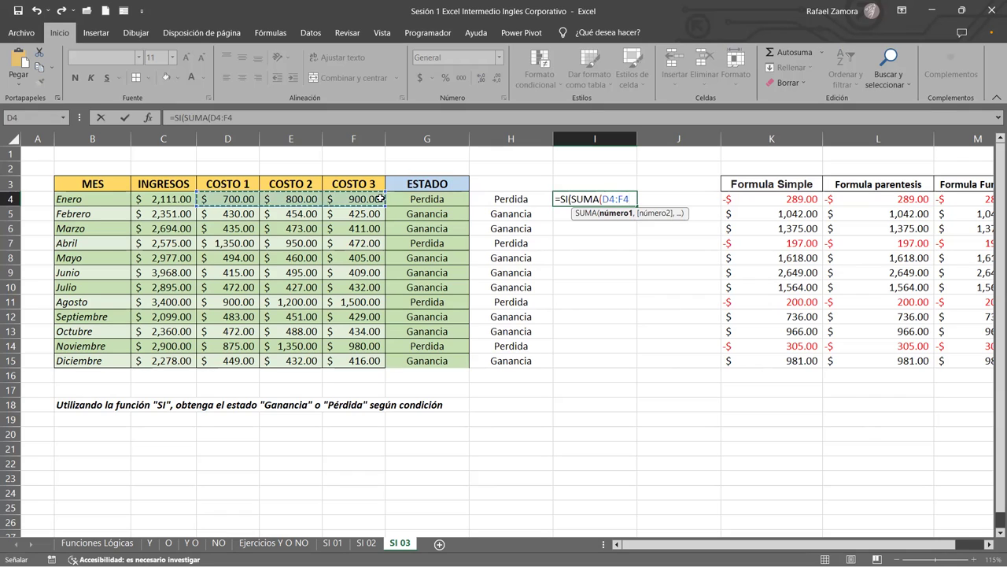
{"action": "type", "text": ")"}
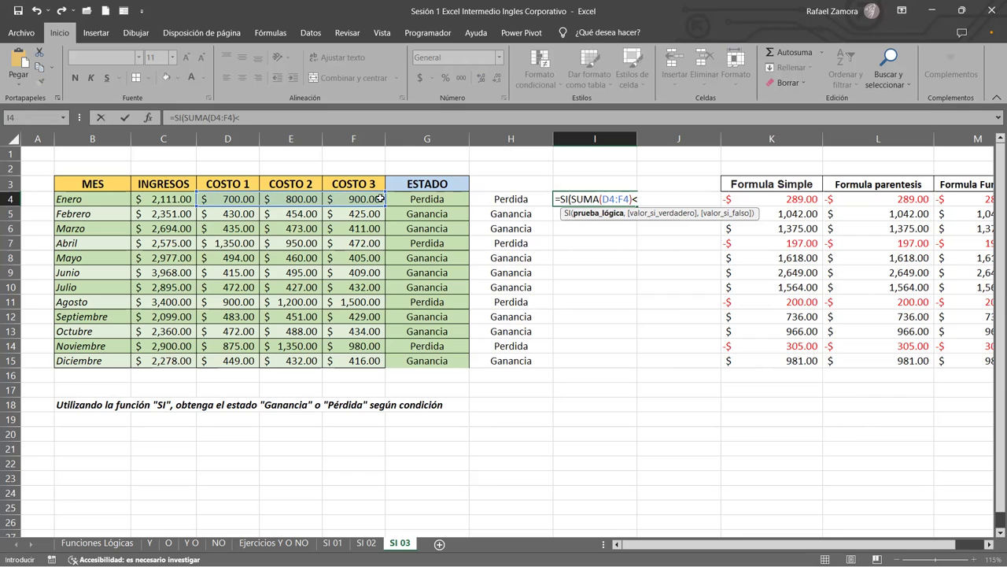
{"action": "type", "text": "<"}
{"action": "left_click", "coordinate": [175, 198]}
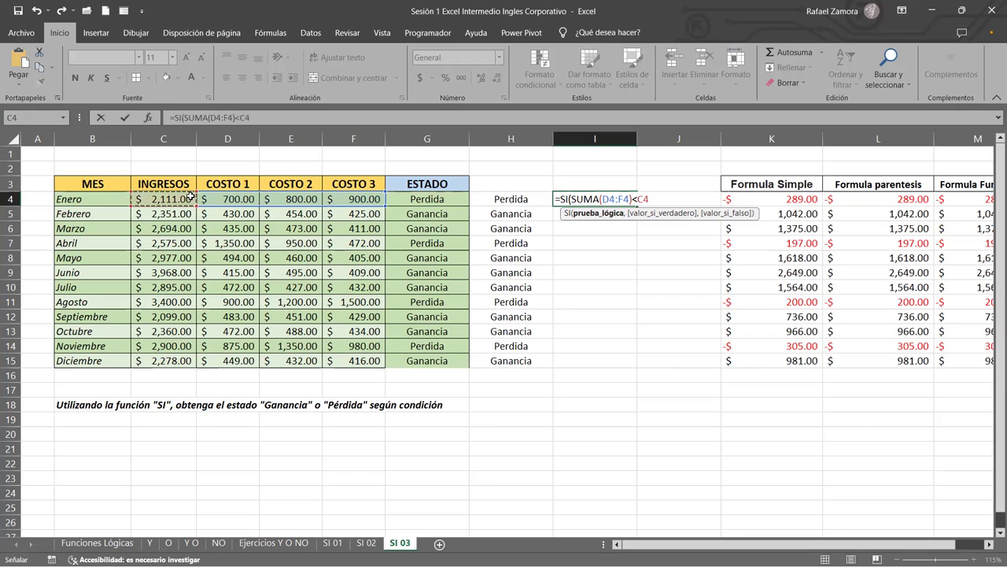
{"action": "type", "text": ","}
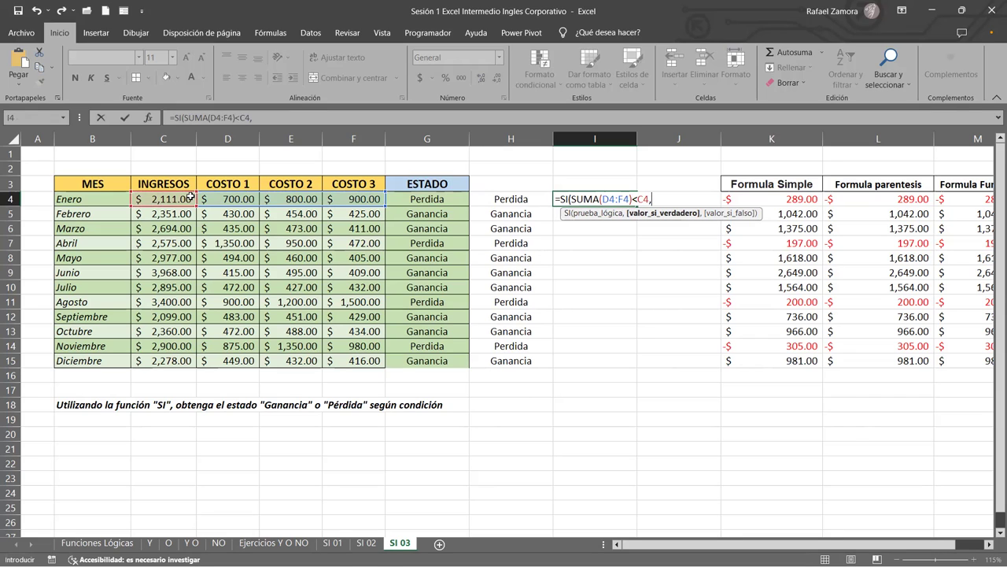
{"action": "type", "text": "GAnancia"}
{"action": "type", "text": "\""}
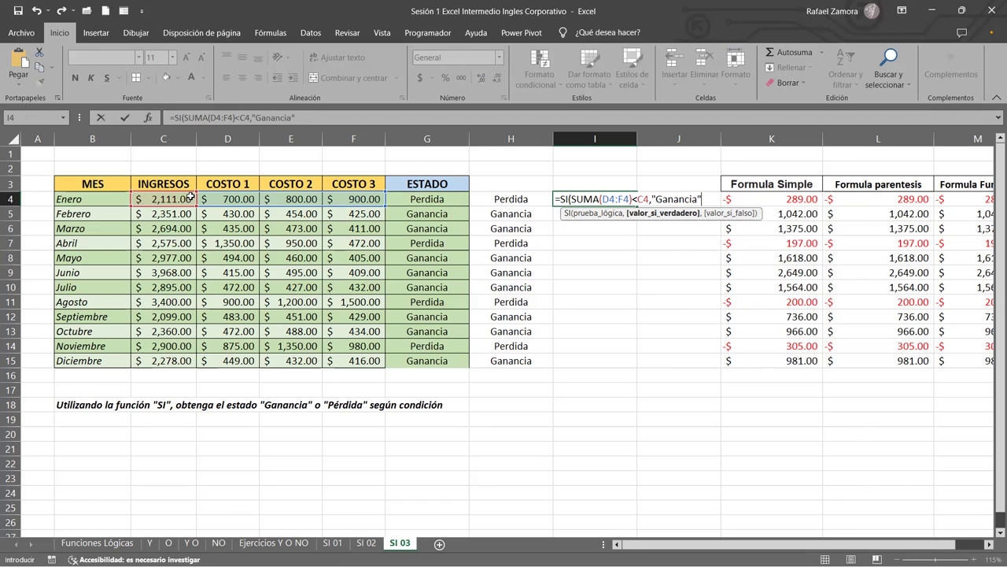
{"action": "type", "text": ",\"Perdida\""}
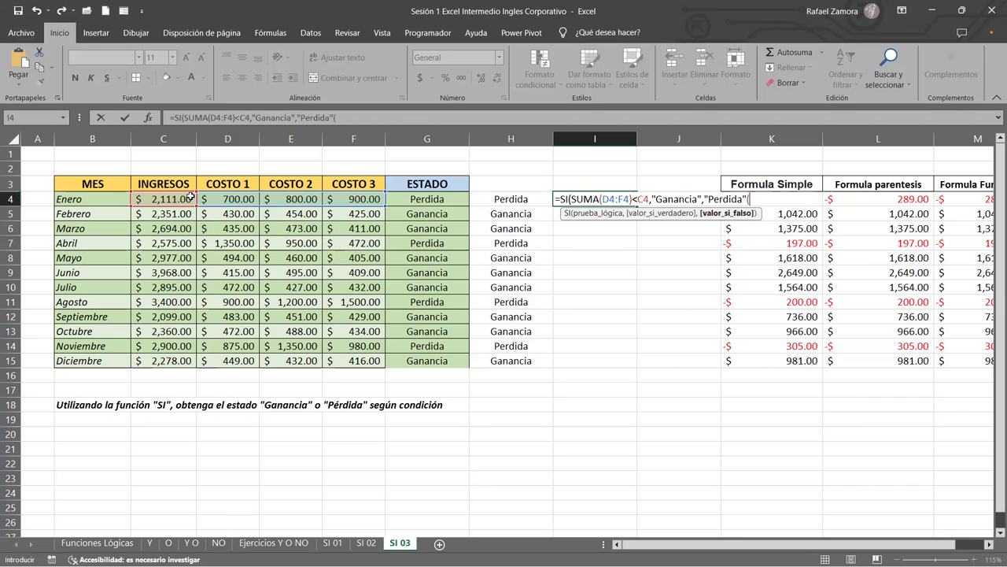
{"action": "type", "text": ")"}
{"action": "key", "text": "Return"}
Copy I4's formula down to I15 and centre the results
{"action": "left_click", "coordinate": [590, 201]}
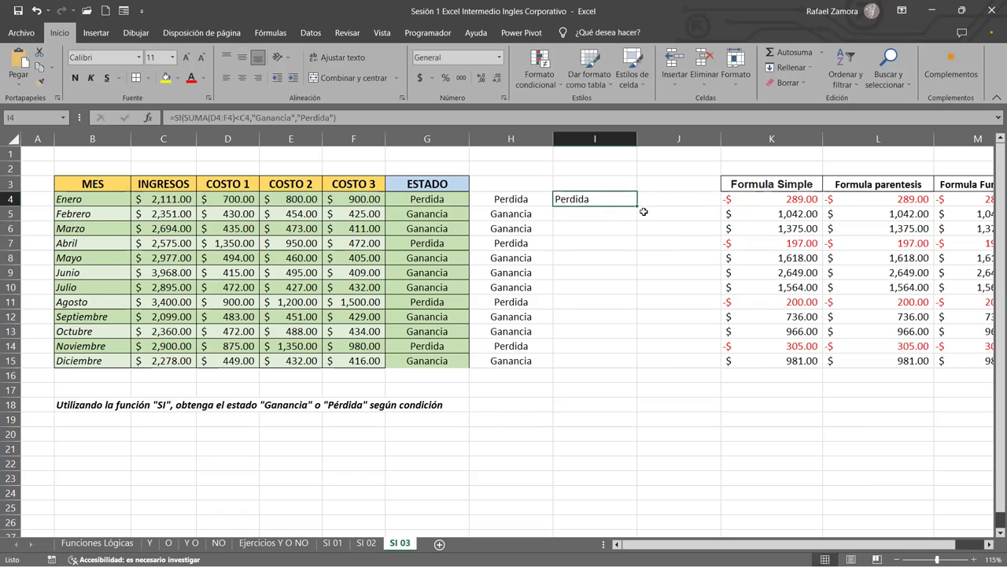
{"action": "left_click_drag", "start_coordinate": [637, 206], "coordinate": [612, 370]}
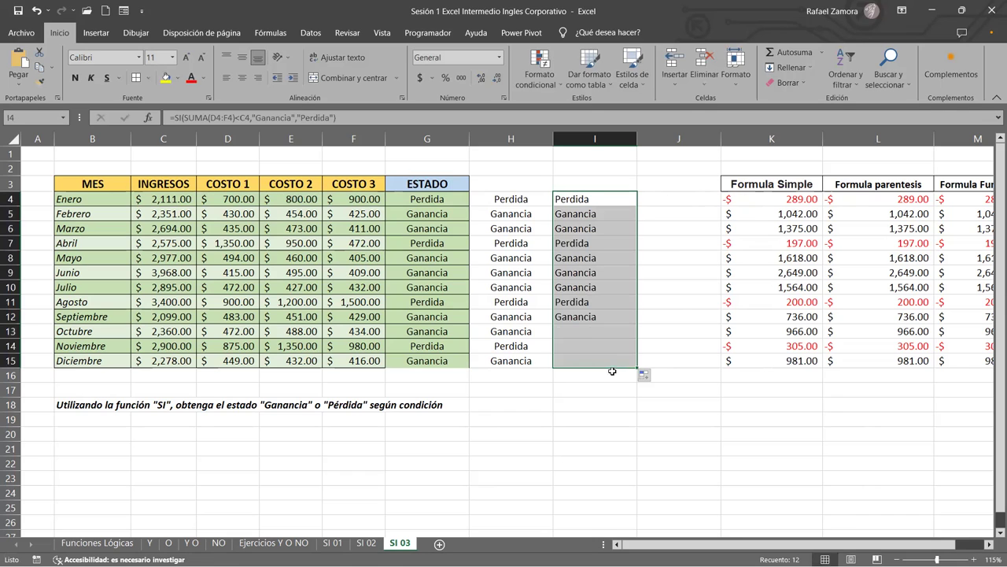
{"action": "left_click", "coordinate": [242, 77]}
{"action": "left_click", "coordinate": [612, 241]}
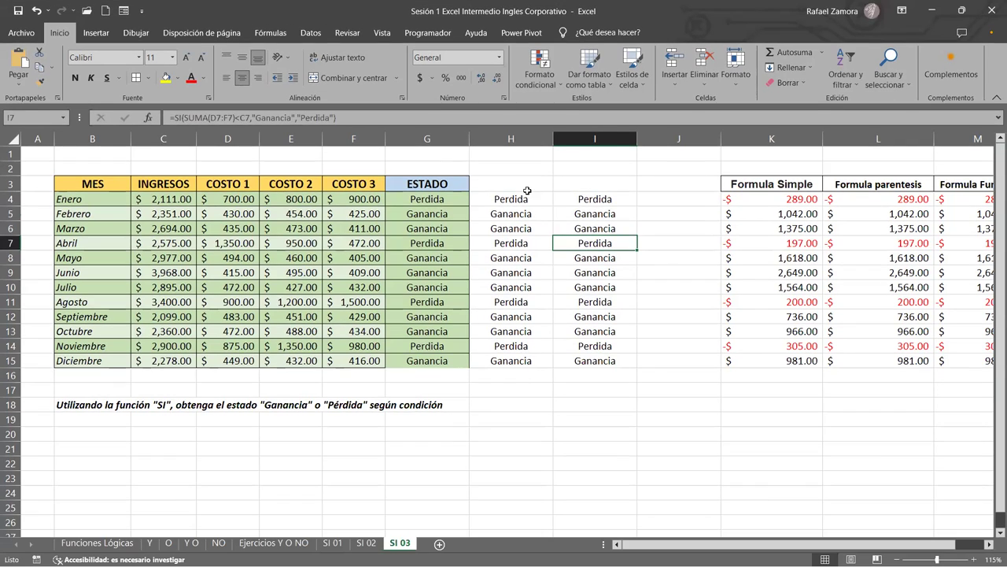
Review the status formulas in H4, I4 and G4 without changing them
{"action": "left_click", "coordinate": [529, 196]}
{"action": "double_click", "coordinate": [529, 196]}
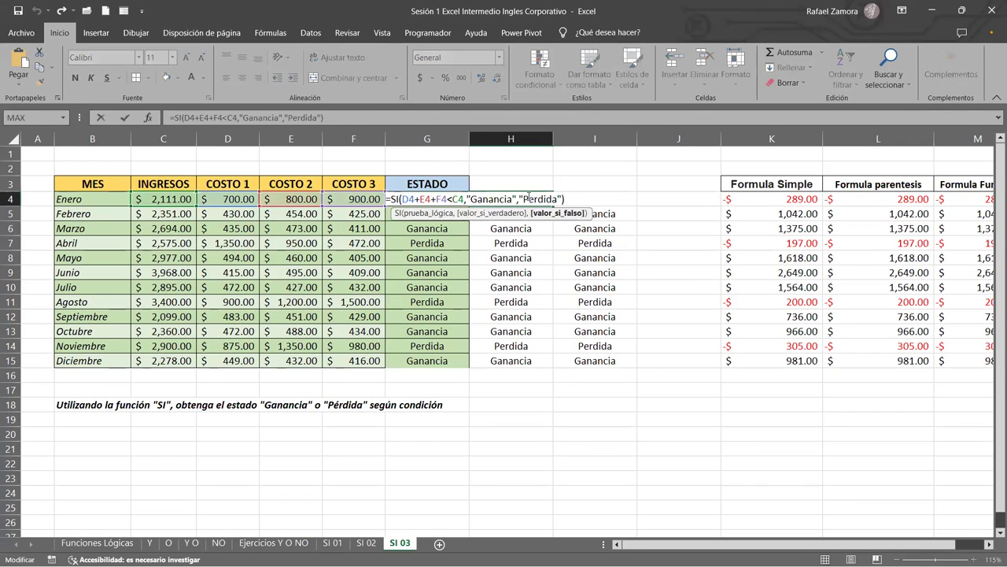
{"action": "left_click", "coordinate": [610, 199]}
{"action": "double_click", "coordinate": [610, 199]}
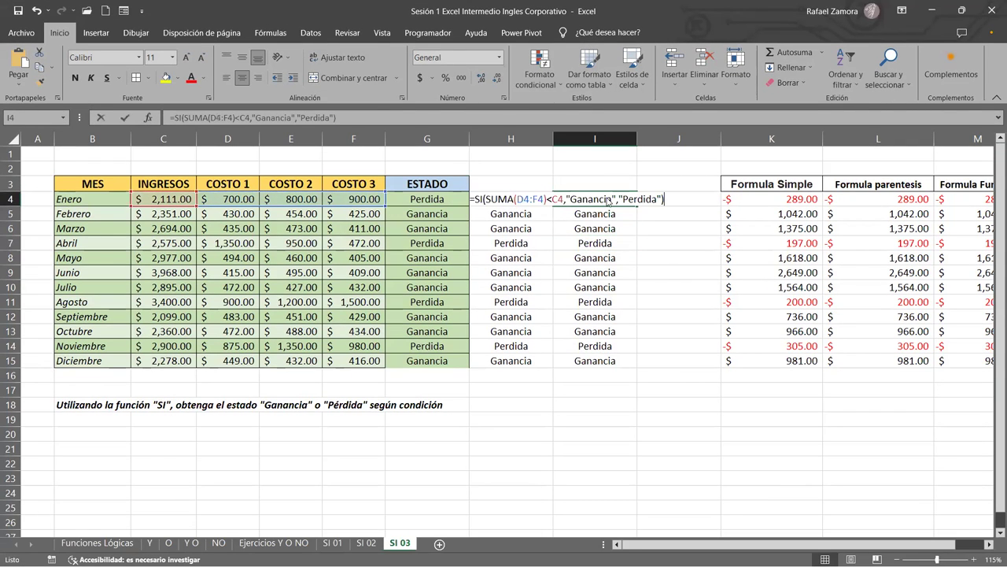
{"action": "key", "text": "Escape"}
{"action": "left_click", "coordinate": [532, 200]}
{"action": "double_click", "coordinate": [405, 199]}
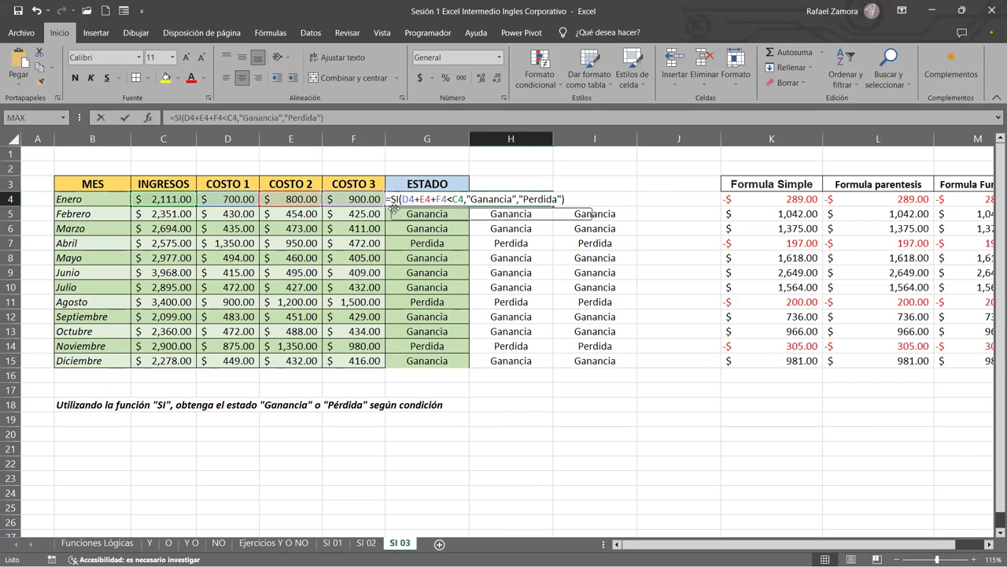
{"action": "left_click", "coordinate": [448, 199]}
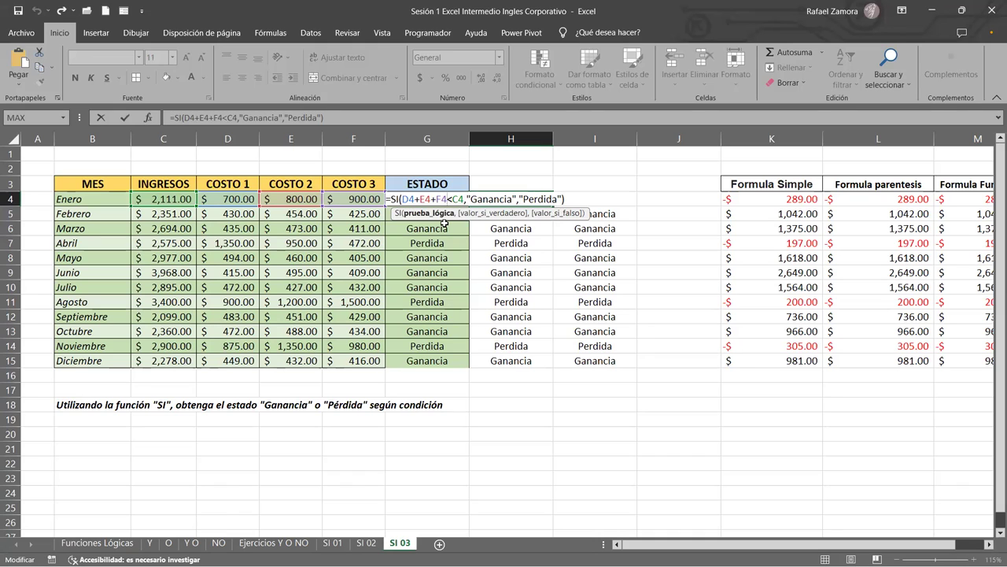
{"action": "key", "text": "Tab"}
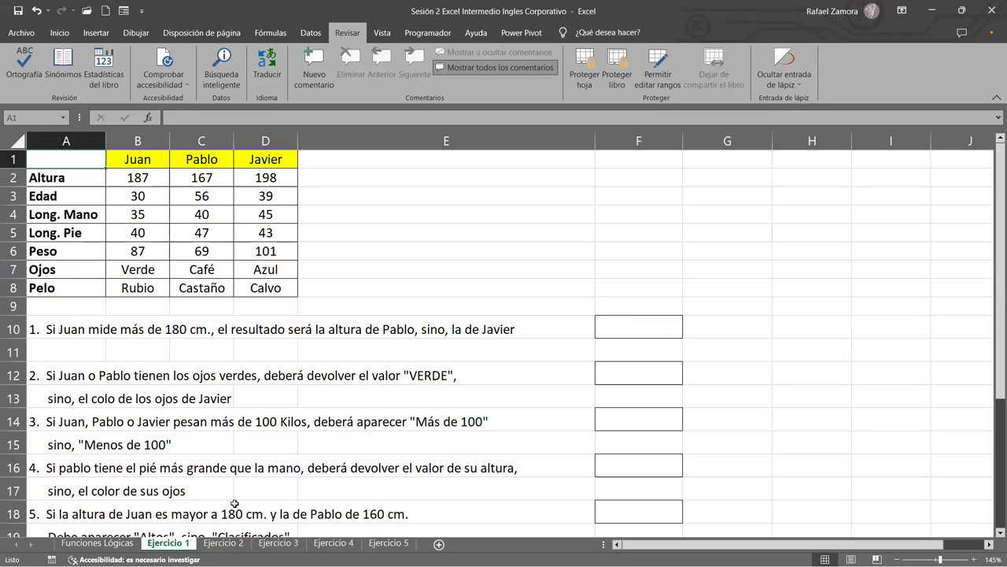
{"action": "left_click", "coordinate": [119, 544]}
{"action": "left_click", "coordinate": [168, 544]}
{"action": "key", "text": "ctrl+Page_Up"}
{"action": "left_click", "coordinate": [165, 547]}
{"action": "left_click", "coordinate": [621, 335]}
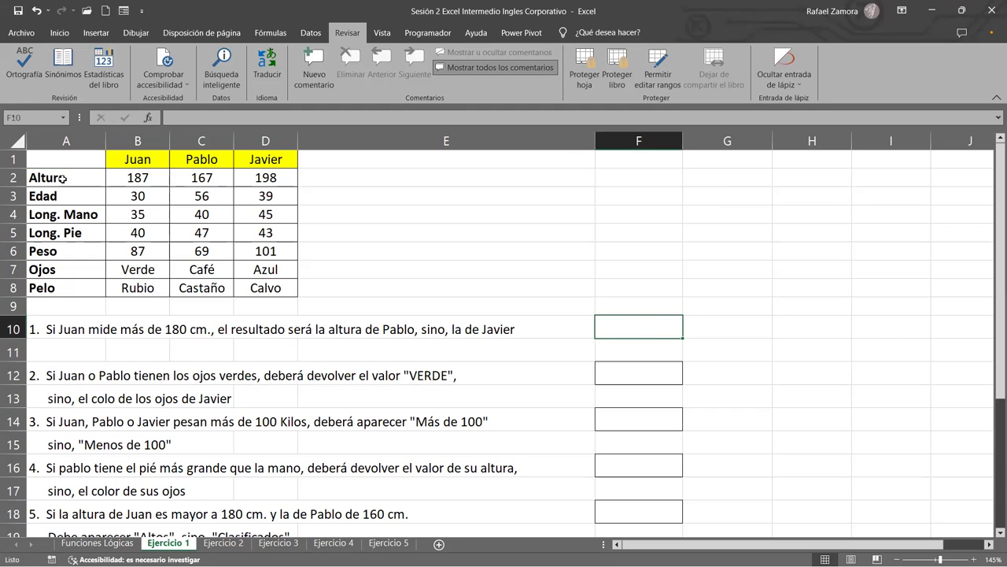
{"action": "left_click_drag", "start_coordinate": [63, 180], "coordinate": [277, 288]}
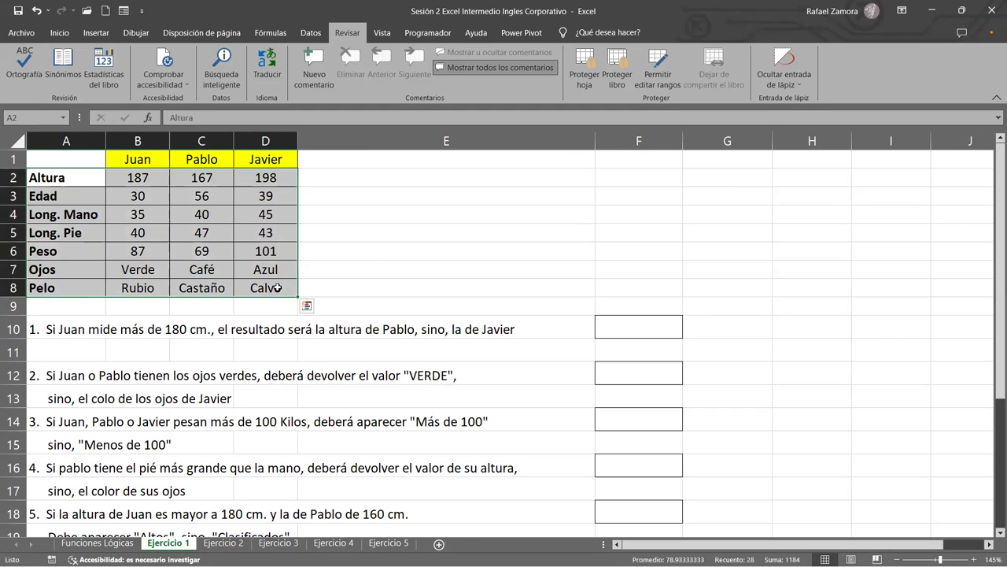
{"action": "left_click", "coordinate": [632, 323]}
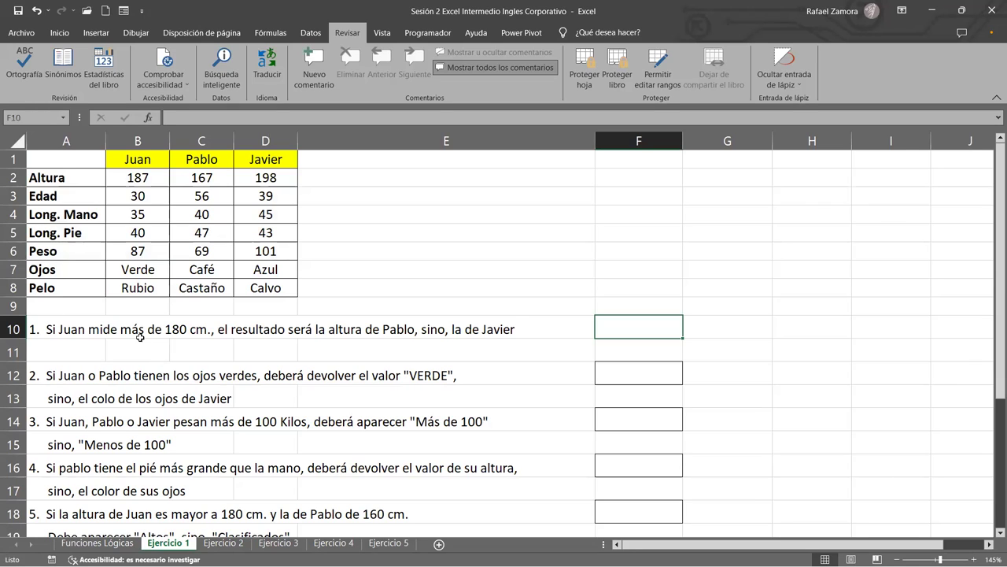
{"action": "left_click", "coordinate": [152, 178]}
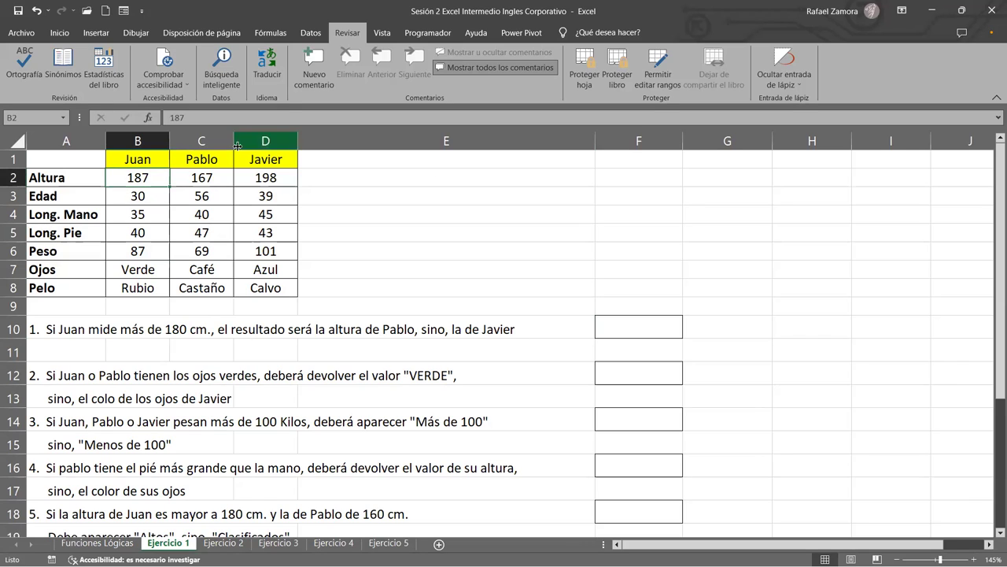
{"action": "left_click", "coordinate": [228, 177]}
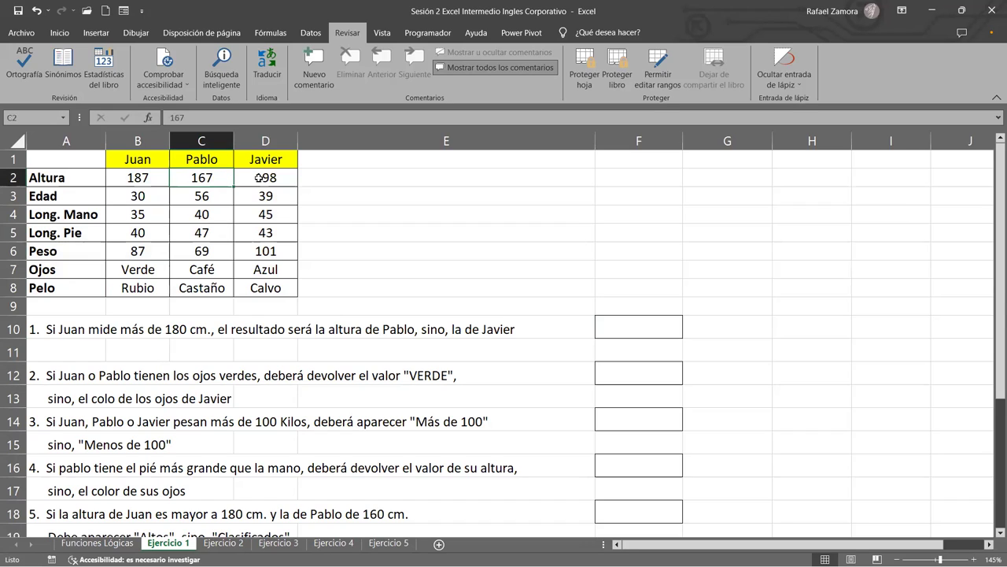
Enter =SI(B2>180,C2,D2) in F10, returning Pablo's or Javier's height based on Juan's
{"action": "left_click", "coordinate": [662, 335]}
{"action": "type", "text": "="}
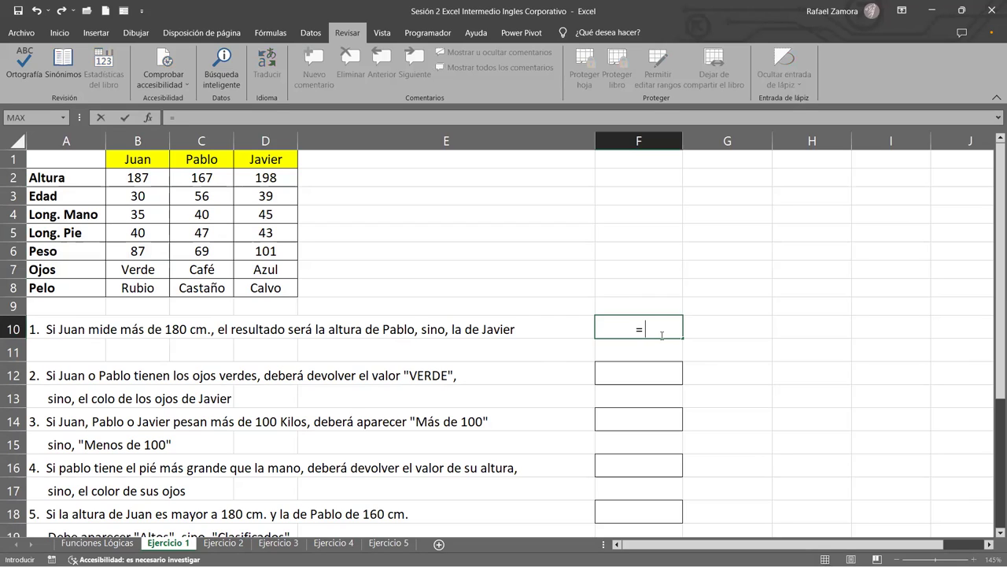
{"action": "type", "text": "SI("}
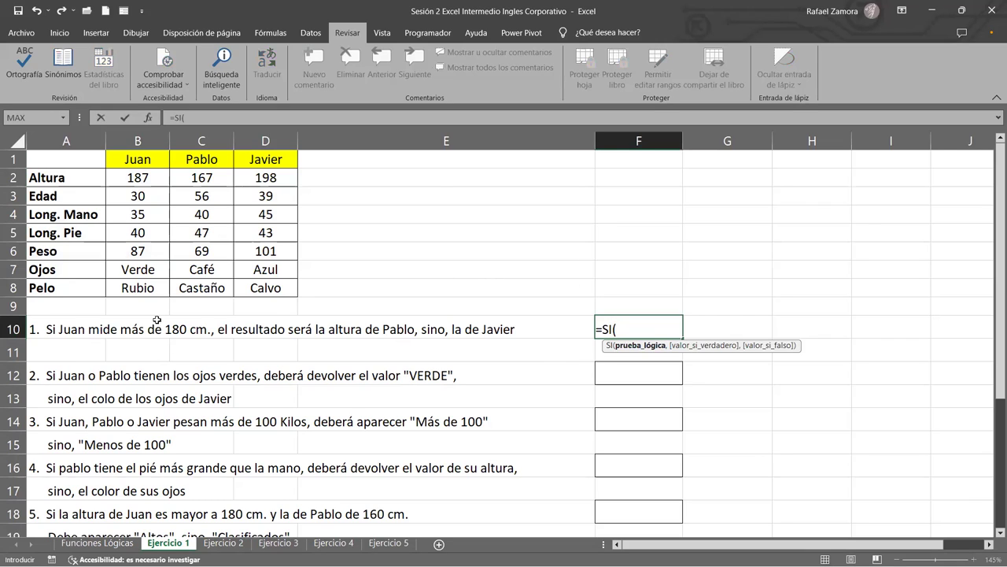
{"action": "left_click", "coordinate": [125, 178]}
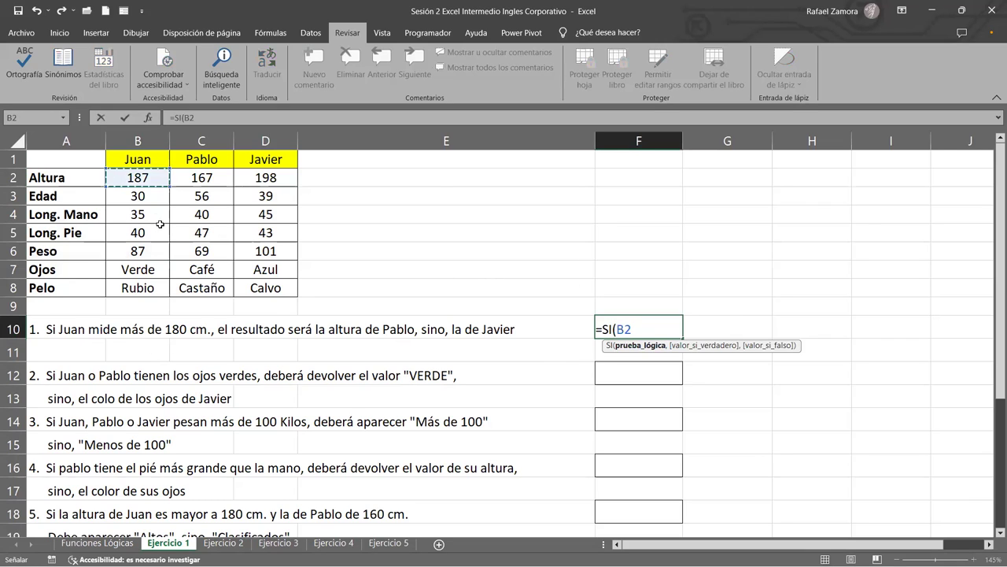
{"action": "type", "text": ">"}
{"action": "type", "text": "180"}
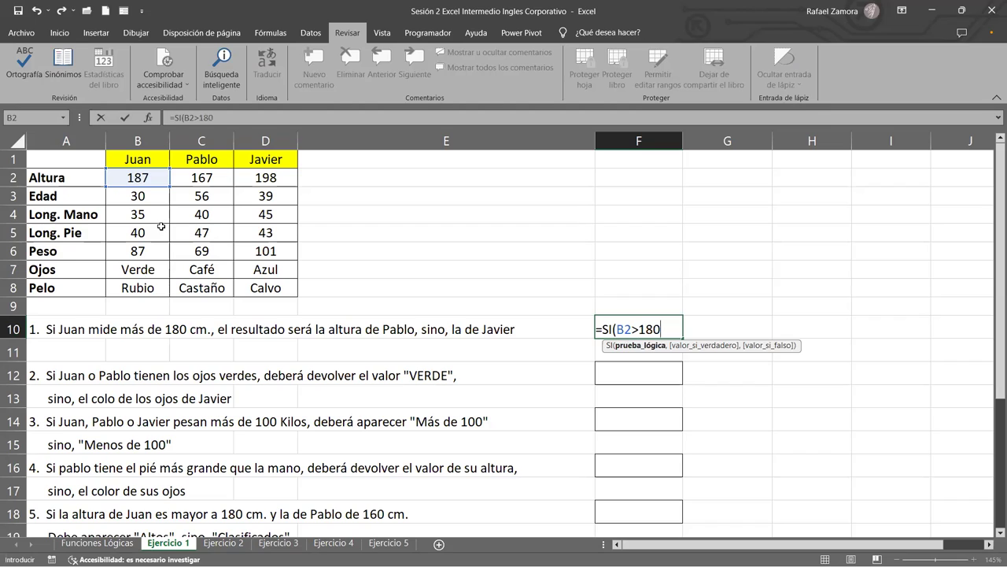
{"action": "type", "text": ","}
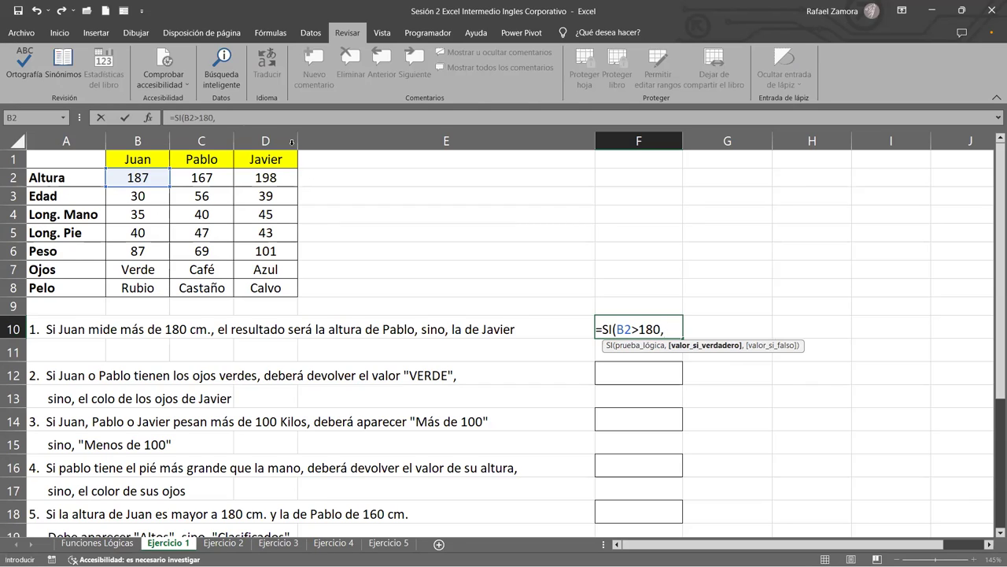
{"action": "left_click", "coordinate": [204, 179]}
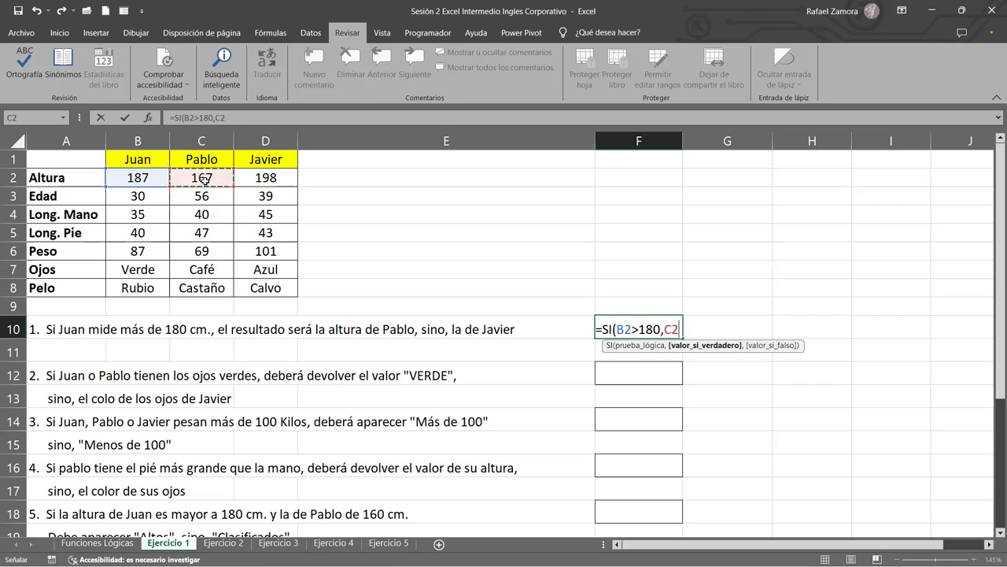
{"action": "type", "text": ","}
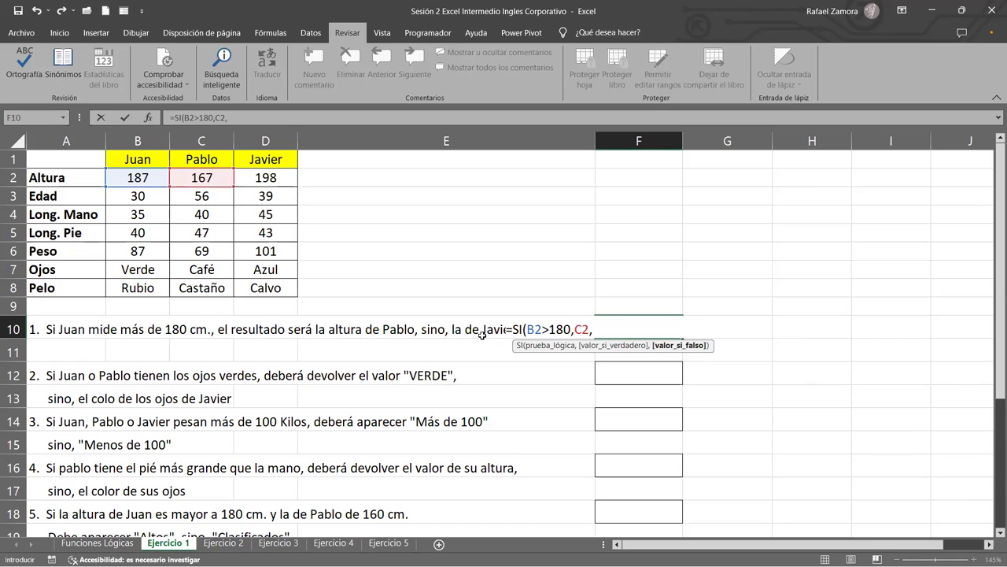
{"action": "left_click", "coordinate": [282, 176]}
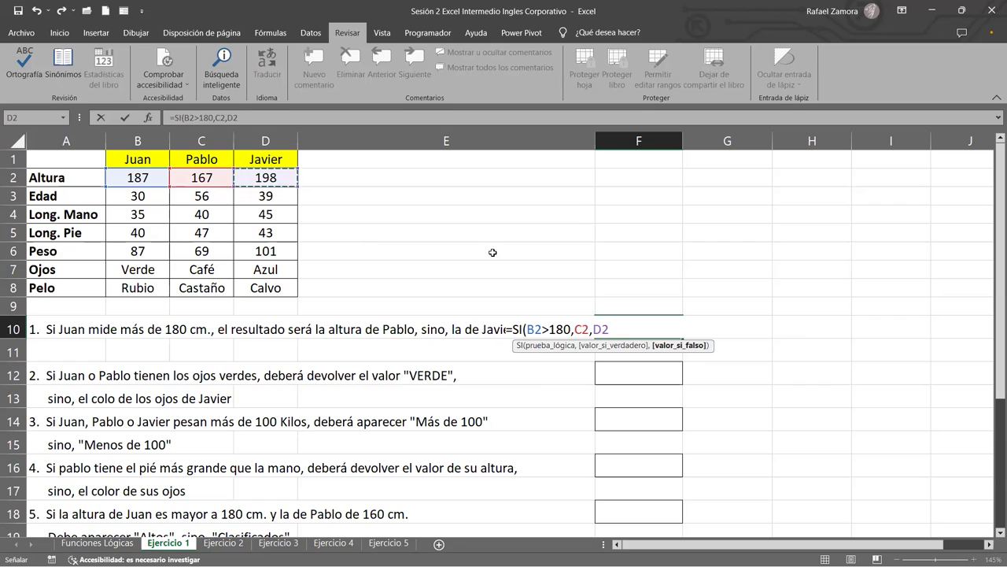
{"action": "left_click_drag", "start_coordinate": [527, 329], "coordinate": [572, 331]}
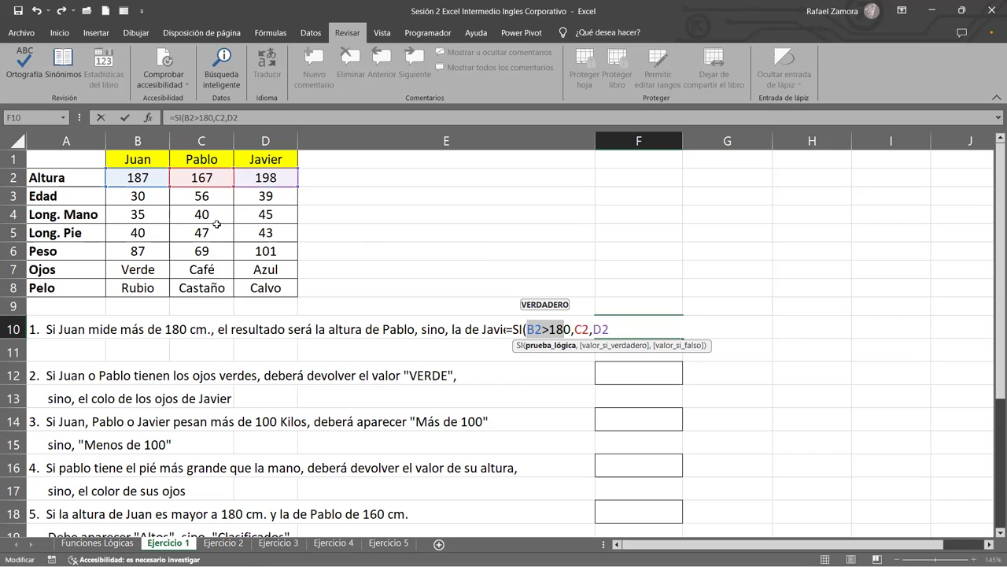
{"action": "left_click", "coordinate": [578, 330]}
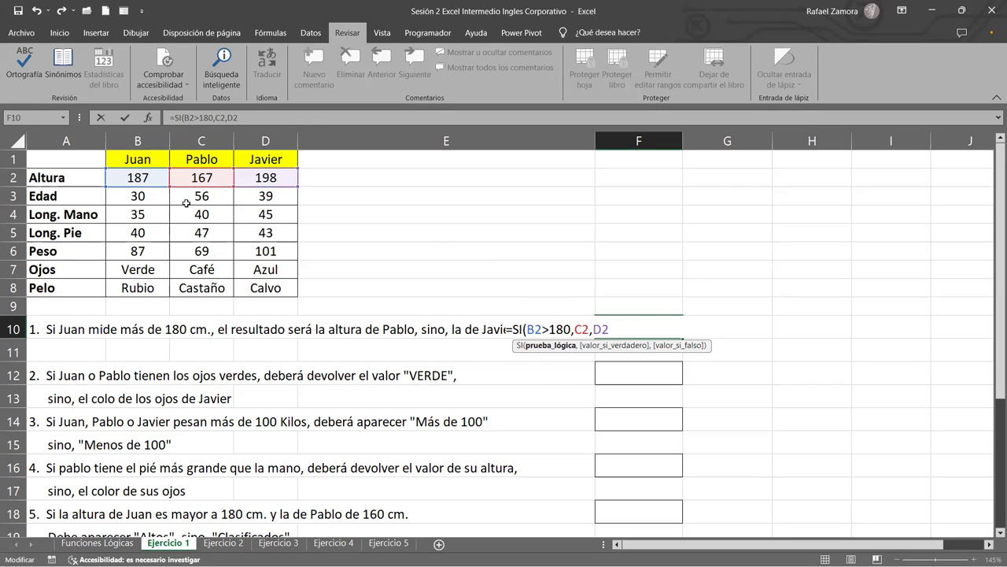
{"action": "left_click", "coordinate": [615, 327]}
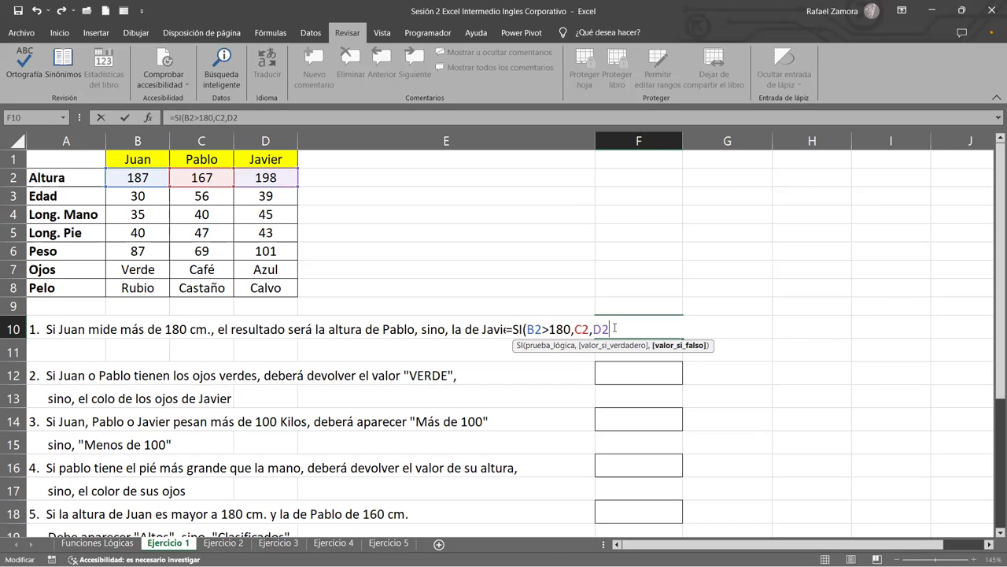
{"action": "type", "text": ")"}
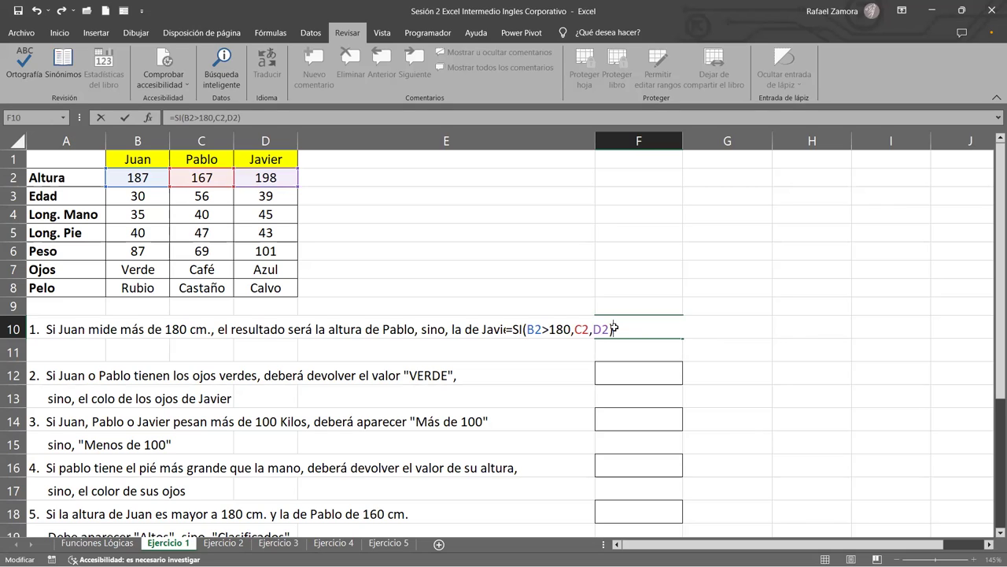
{"action": "key", "text": "Return"}
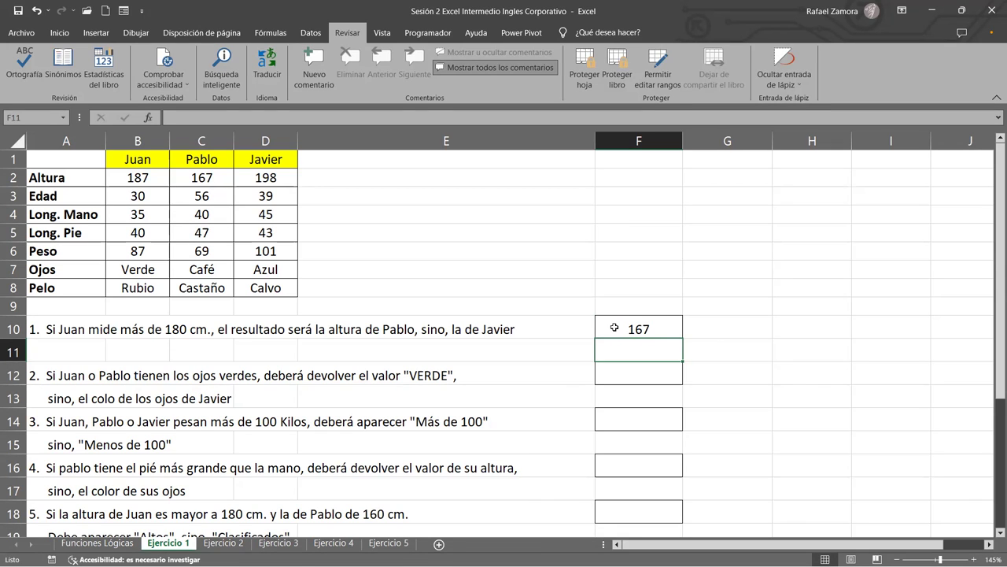
Check F10's SI formula, then delete it so question 1's answer cell is blank
{"action": "left_click", "coordinate": [666, 325]}
{"action": "left_click", "coordinate": [669, 370]}
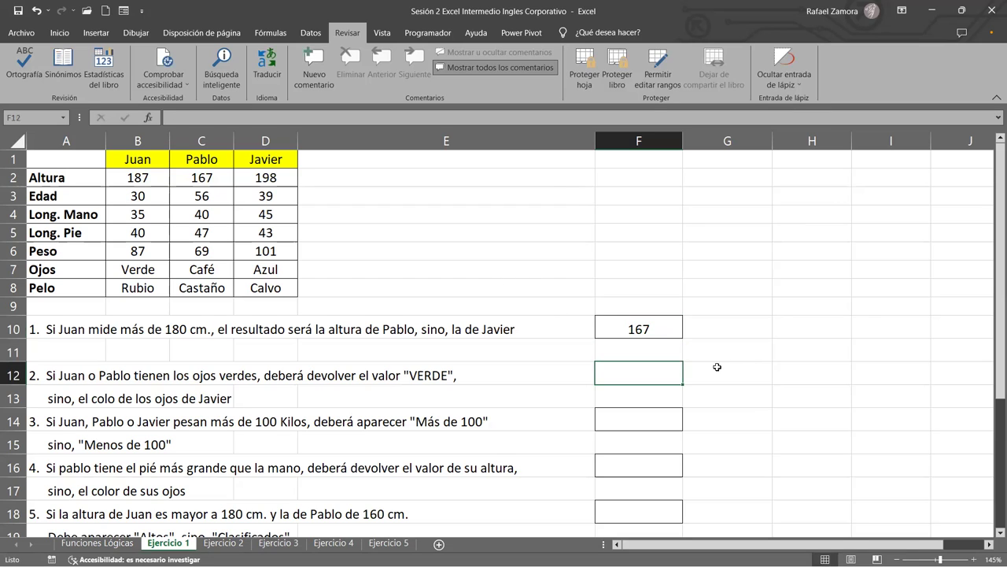
{"action": "left_click", "coordinate": [663, 332]}
{"action": "key", "text": "Delete"}
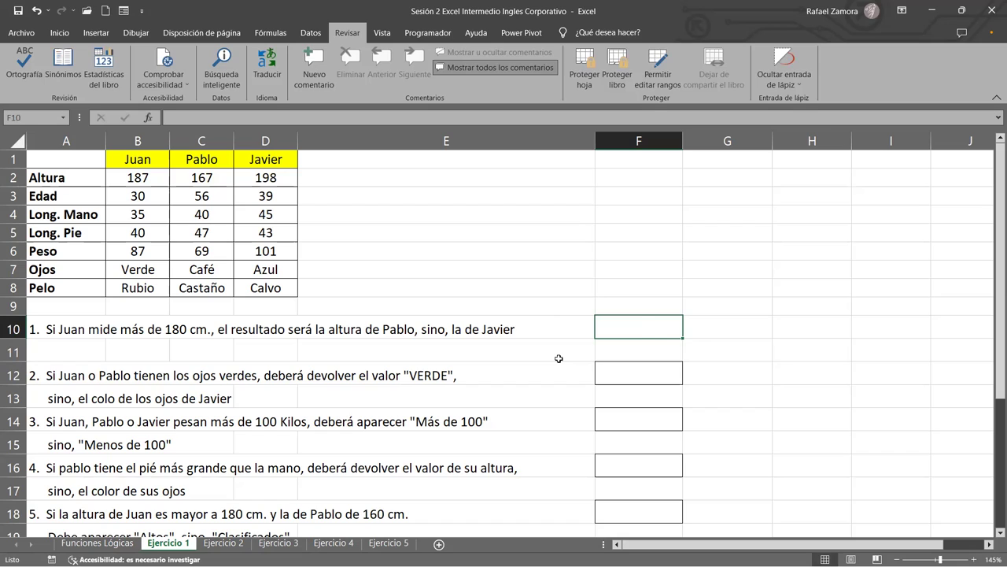
Enter =SI(B2>180,C2,D2) in F10 so it displays 167
{"action": "type", "text": "="}
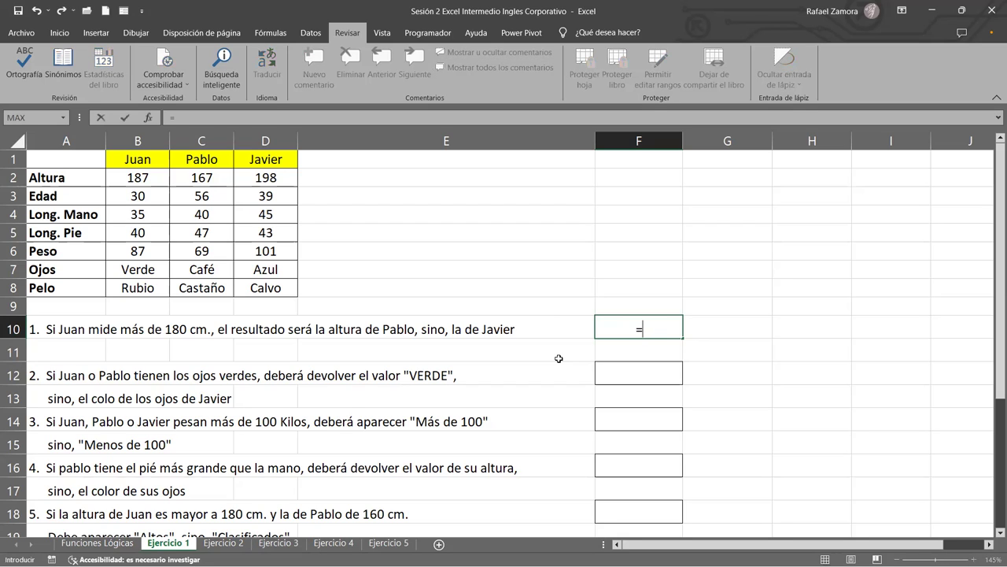
{"action": "type", "text": "SI("}
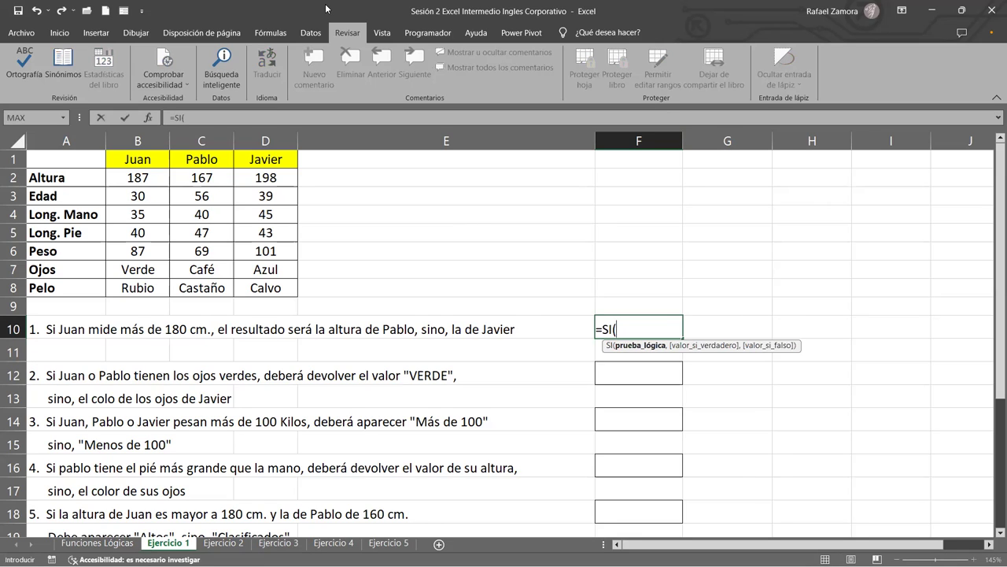
{"action": "left_click", "coordinate": [141, 177]}
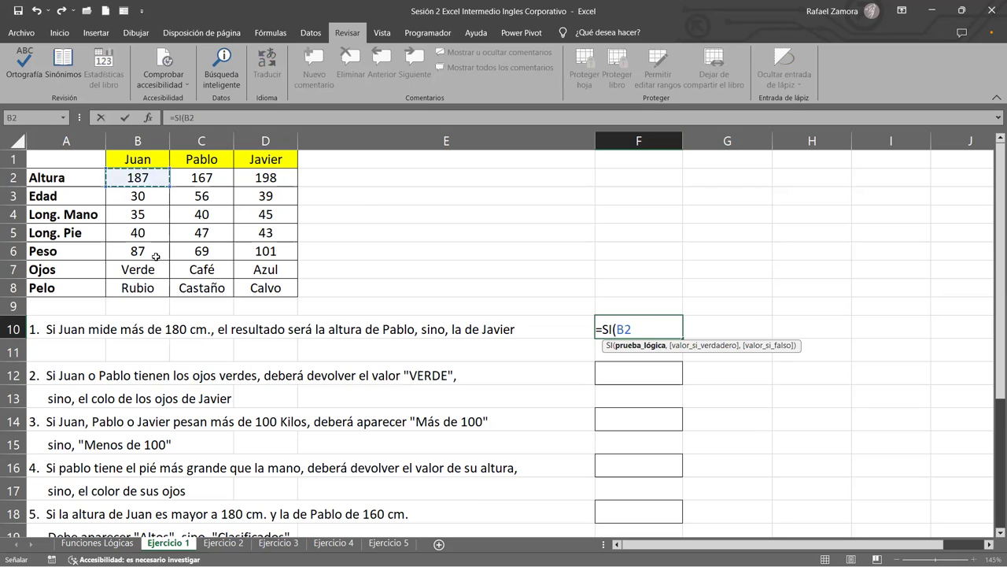
{"action": "type", "text": ">"}
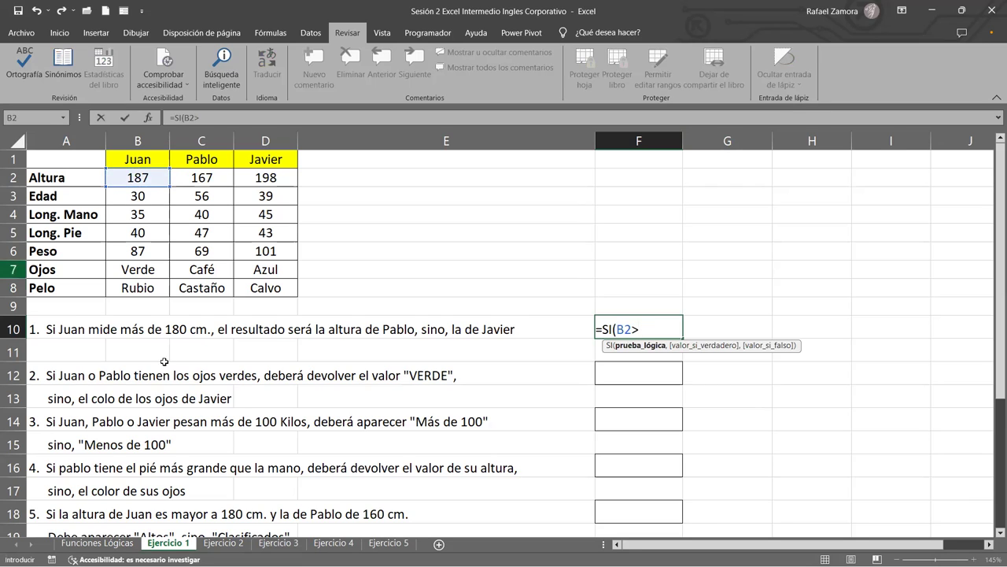
{"action": "type", "text": "180"}
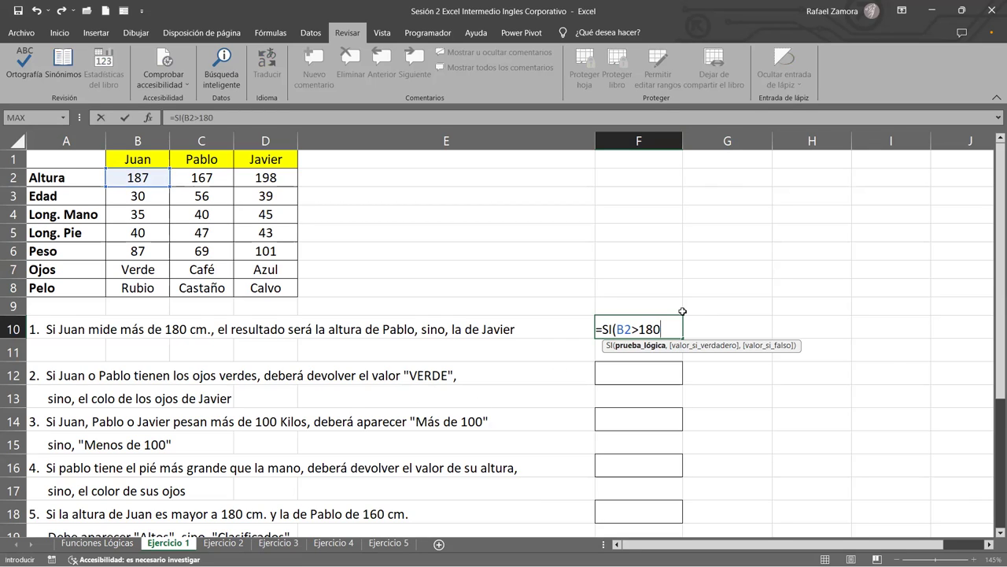
{"action": "type", "text": ","}
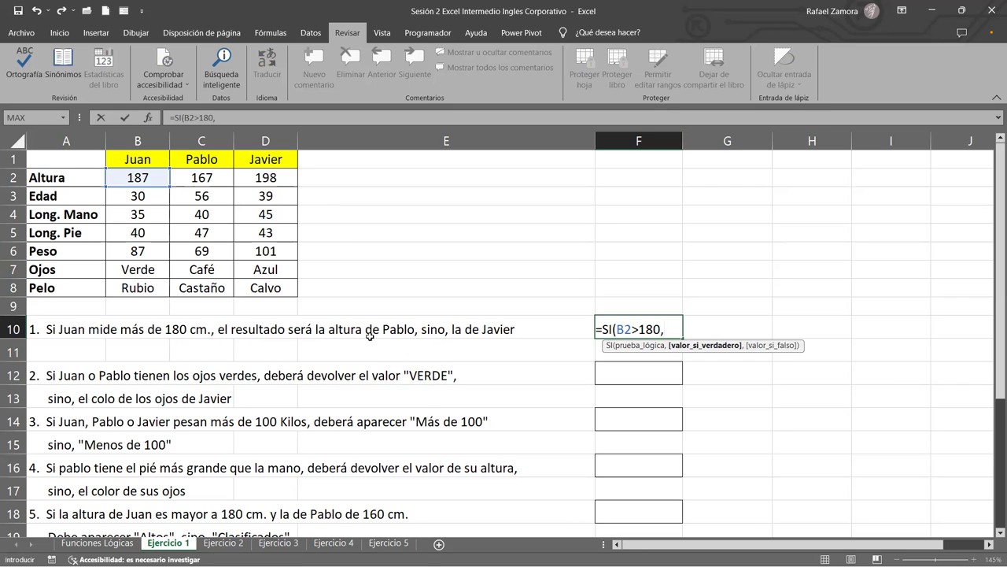
{"action": "left_click", "coordinate": [204, 178]}
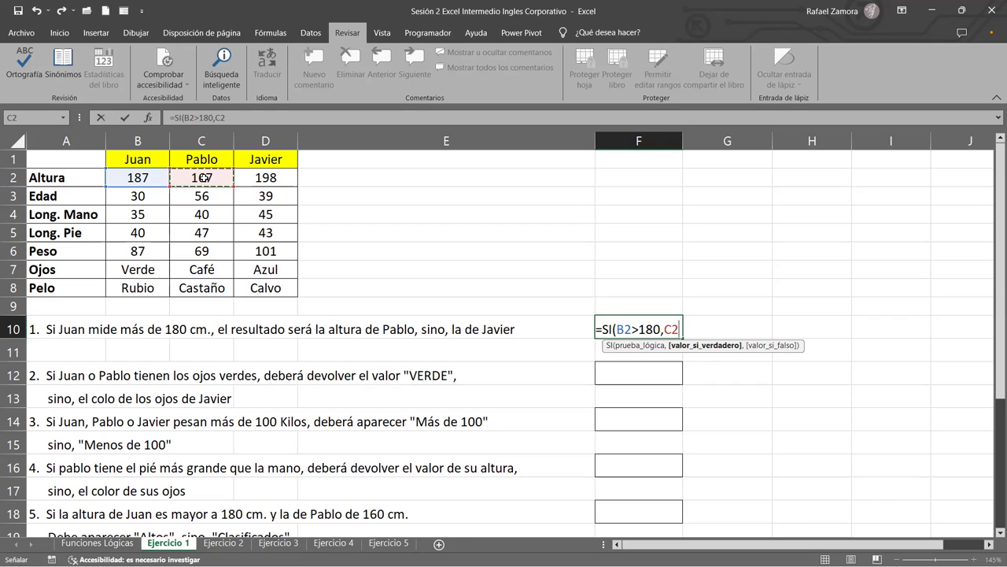
{"action": "type", "text": ","}
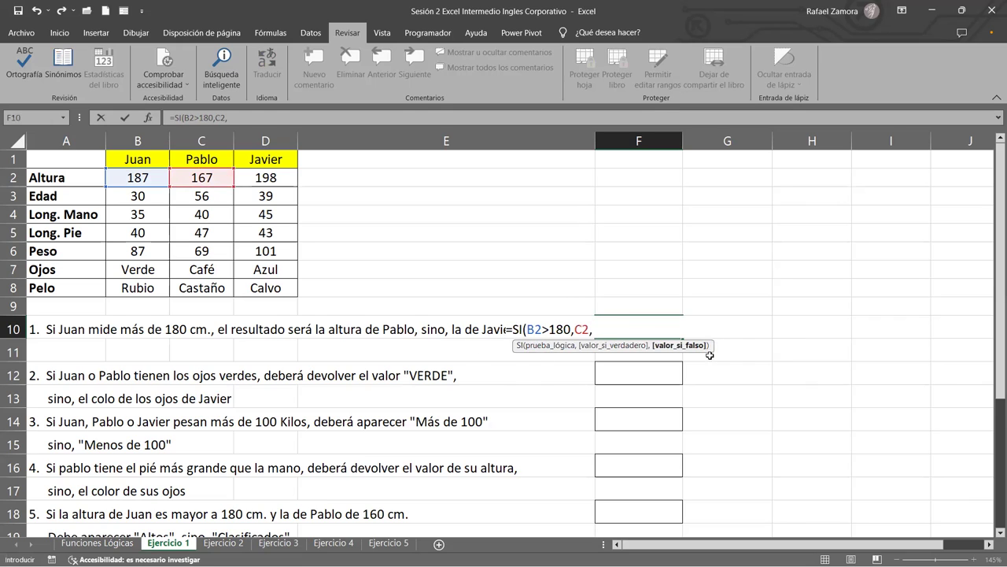
{"action": "left_click", "coordinate": [270, 178]}
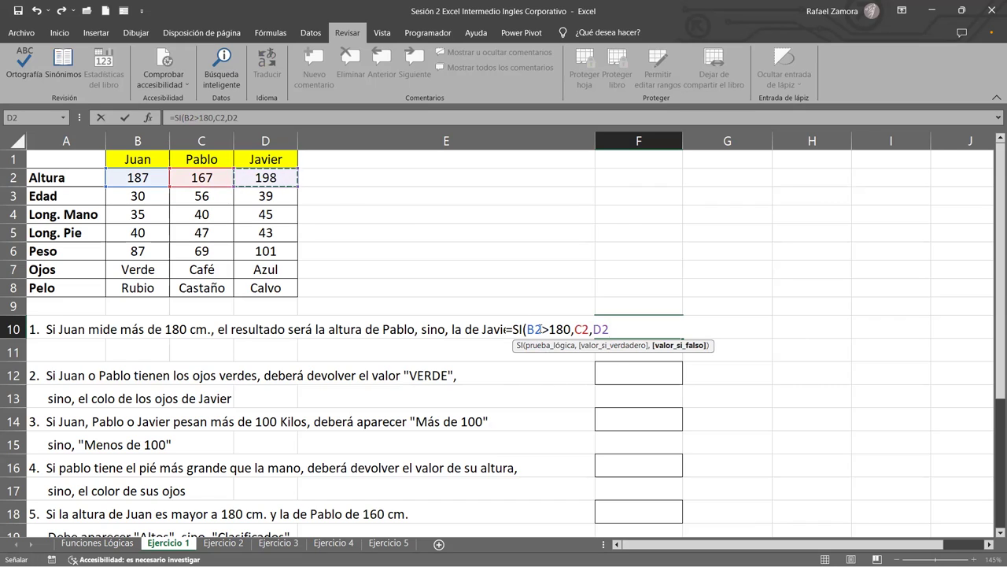
{"action": "left_click_drag", "start_coordinate": [526, 329], "coordinate": [572, 329]}
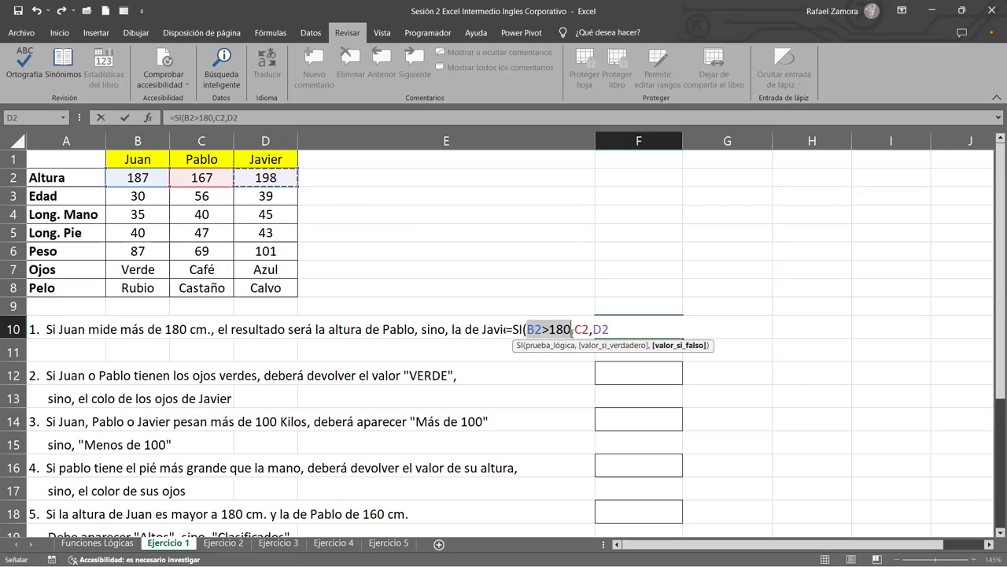
{"action": "left_click", "coordinate": [589, 330]}
{"action": "left_click", "coordinate": [624, 332]}
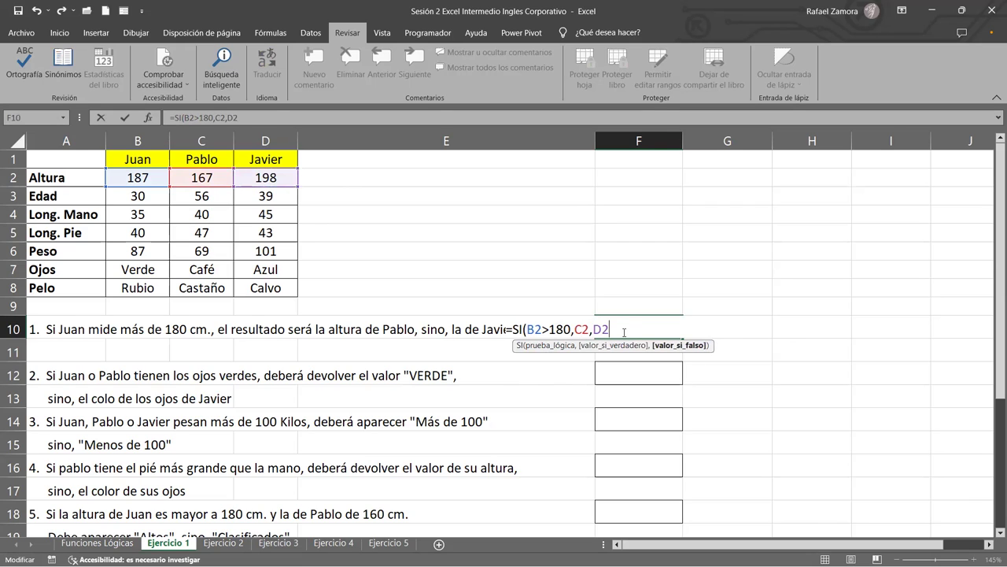
{"action": "type", "text": ")"}
{"action": "key", "text": "Return"}
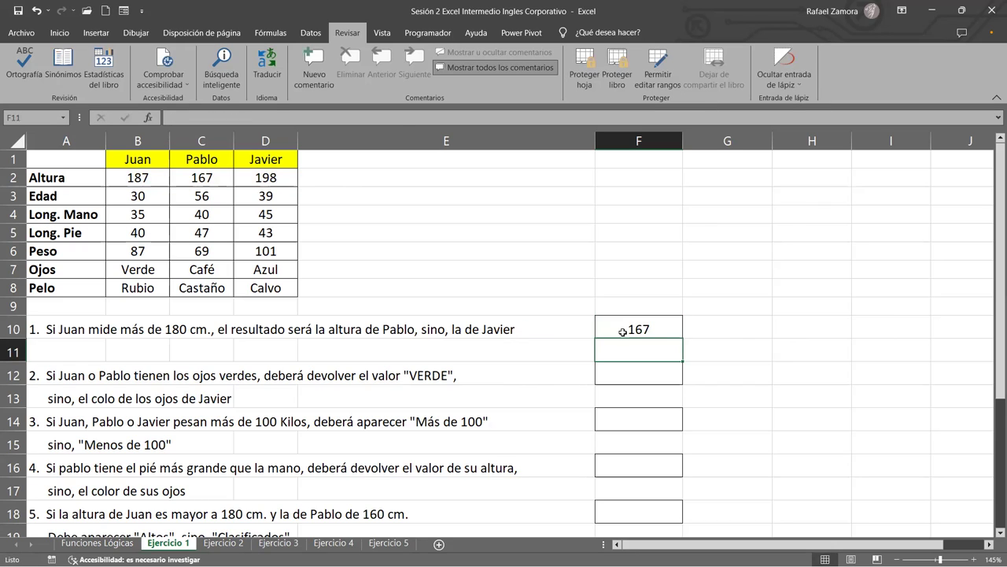
{"action": "left_click", "coordinate": [203, 183]}
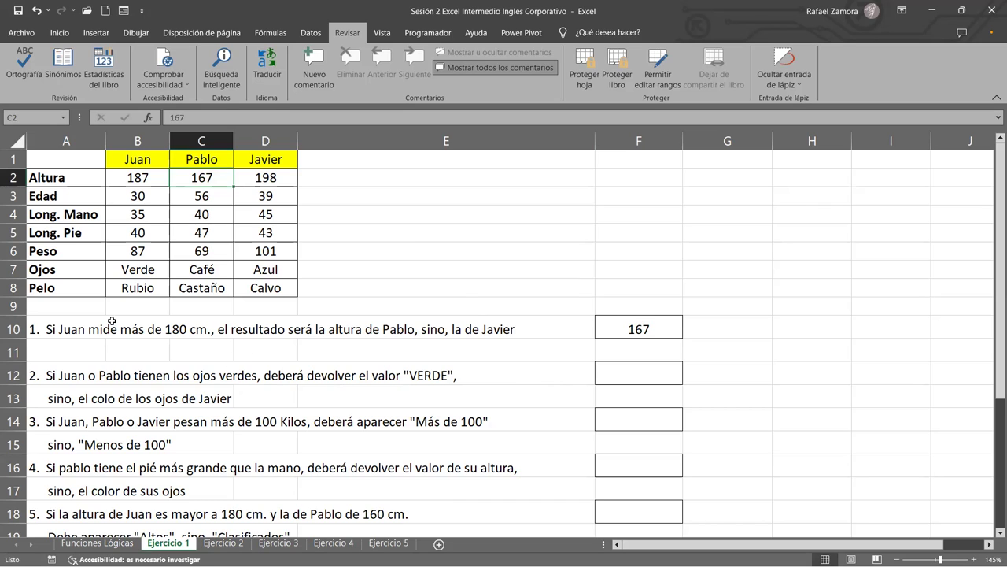
{"action": "left_click_drag", "start_coordinate": [57, 325], "coordinate": [249, 328]}
{"action": "left_click_drag", "start_coordinate": [451, 323], "coordinate": [450, 325]}
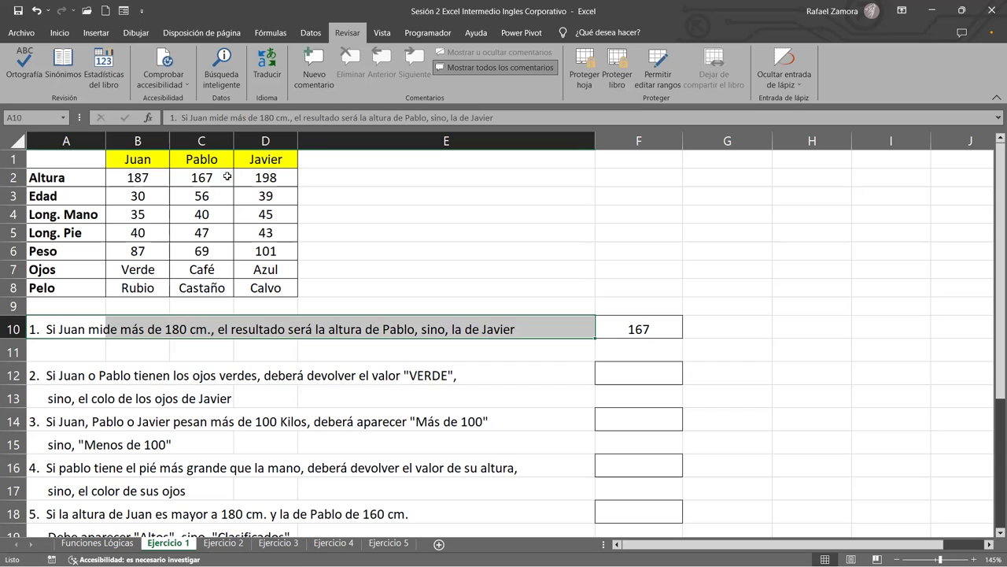
Change Juan's height in B2 to 180, making F10 recalculate to 198
{"action": "left_click", "coordinate": [154, 181]}
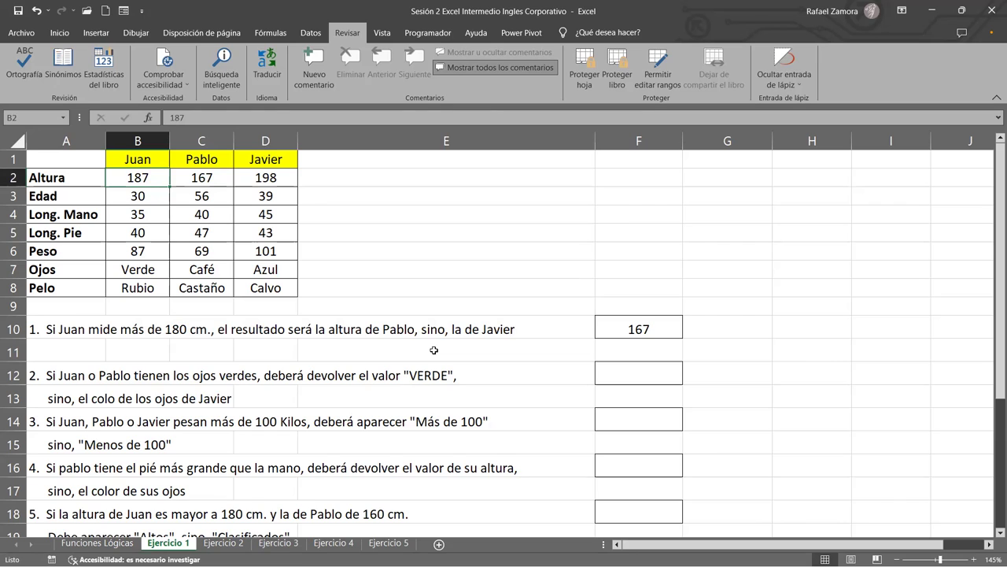
{"action": "type", "text": "180"}
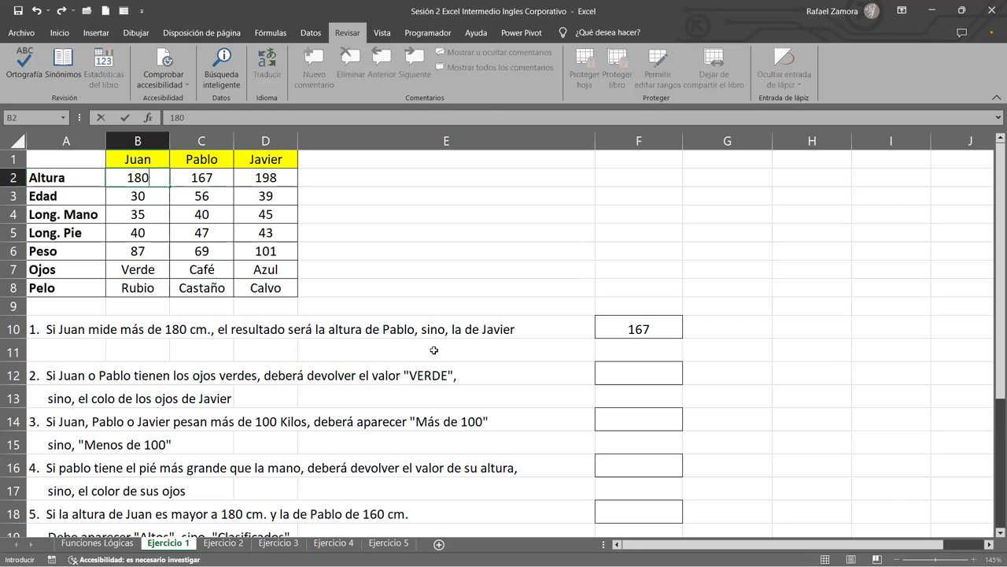
{"action": "key", "text": "Return"}
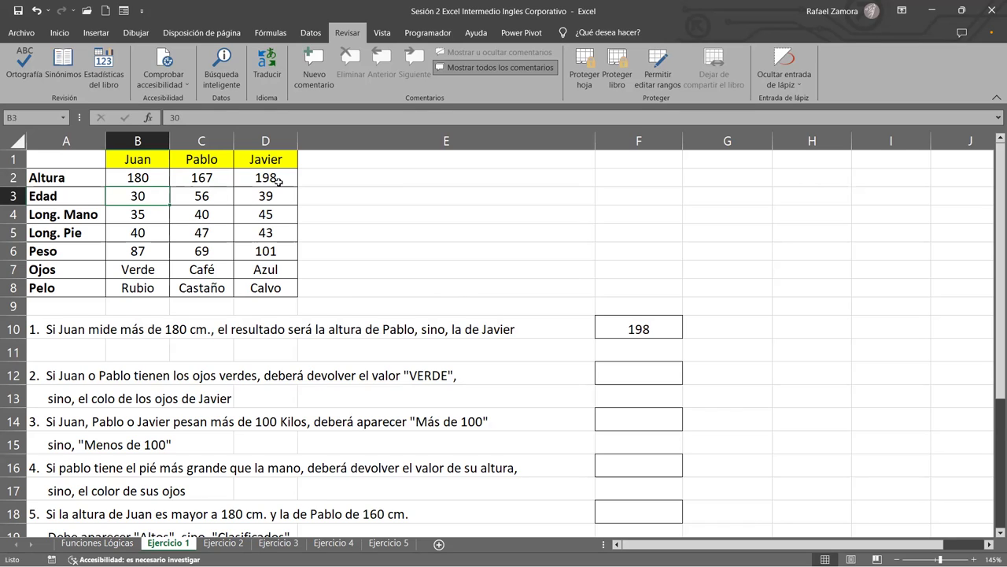
{"action": "left_click", "coordinate": [640, 367]}
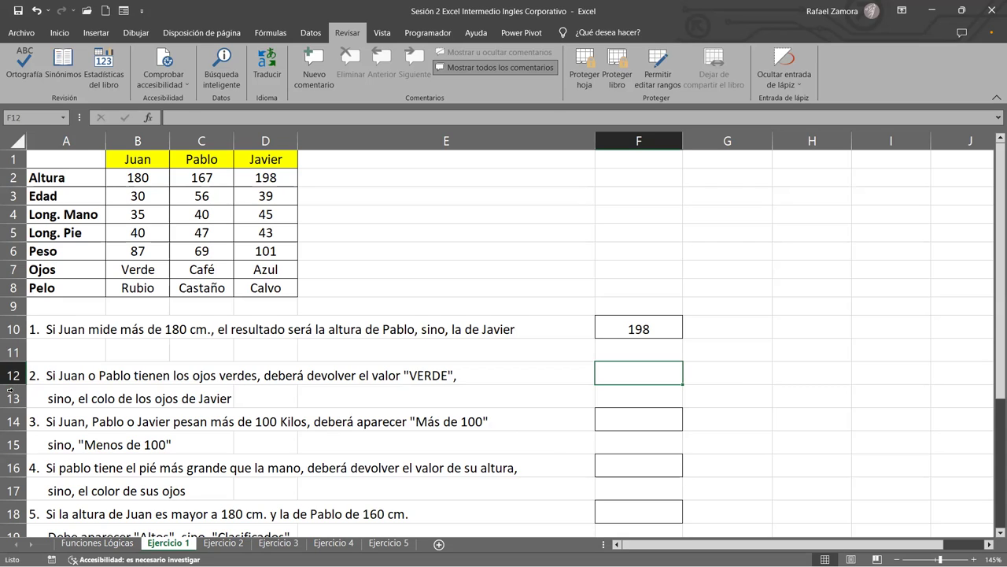
Correct the typo 'colo' to 'color' in cell A13
{"action": "double_click", "coordinate": [66, 399]}
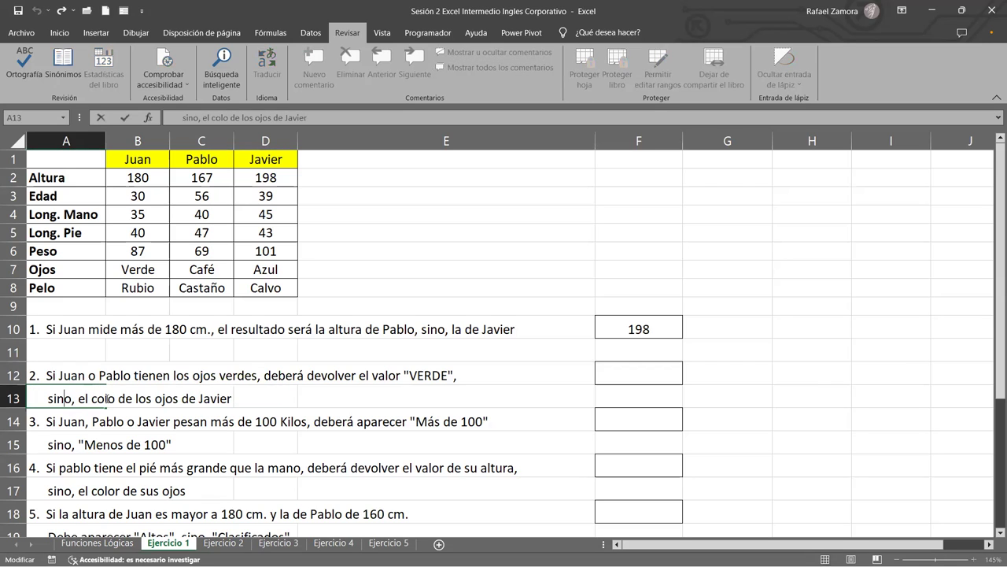
{"action": "key", "text": "Right"}
{"action": "key", "text": "Right"}
{"action": "key", "text": "Right"}
{"action": "key", "text": "Right"}
{"action": "key", "text": "Right"}
{"action": "key", "text": "Right"}
{"action": "key", "text": "Right"}
{"action": "key", "text": "Right"}
{"action": "key", "text": "Right"}
{"action": "type", "text": "r"}
{"action": "key", "text": "Return"}
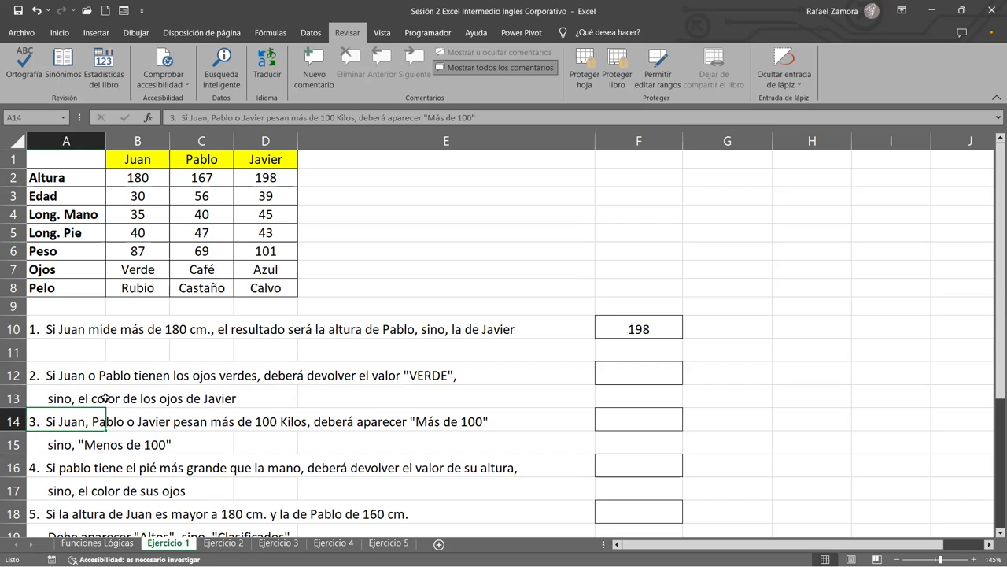
Start F12's formula as =SI(O(B7="verde",C7="verde") to test for green eyes
{"action": "left_click", "coordinate": [639, 370]}
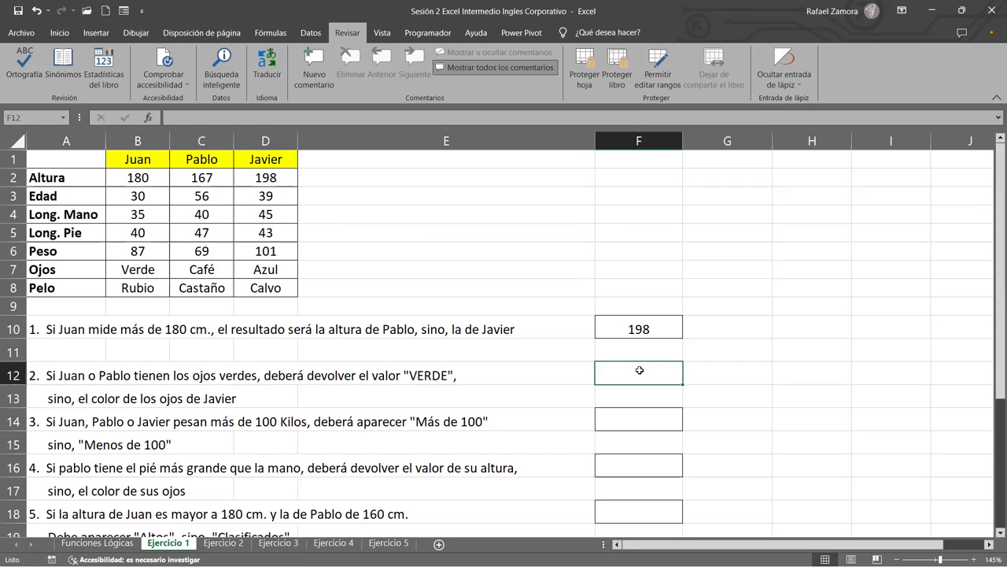
{"action": "type", "text": "="}
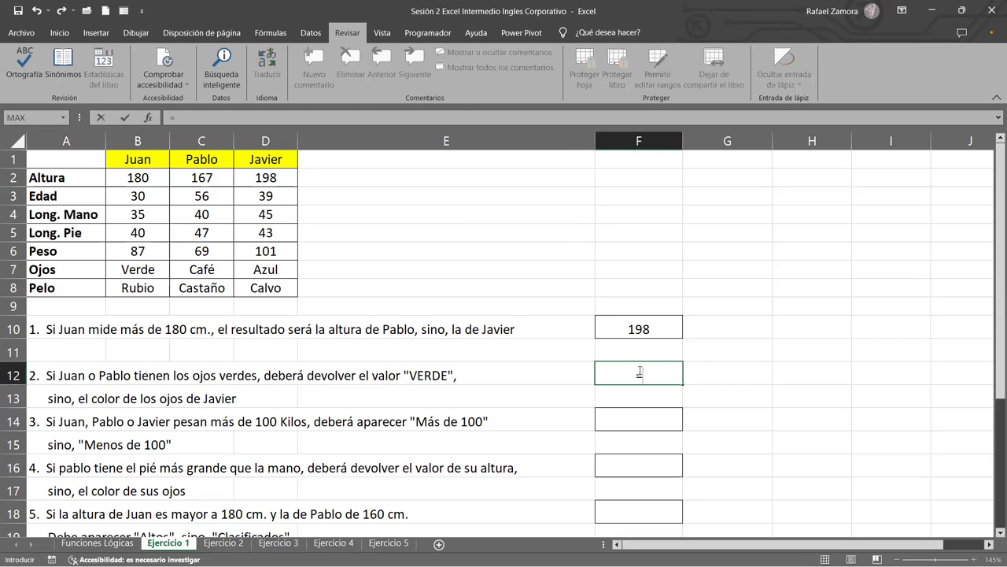
{"action": "type", "text": "SI("}
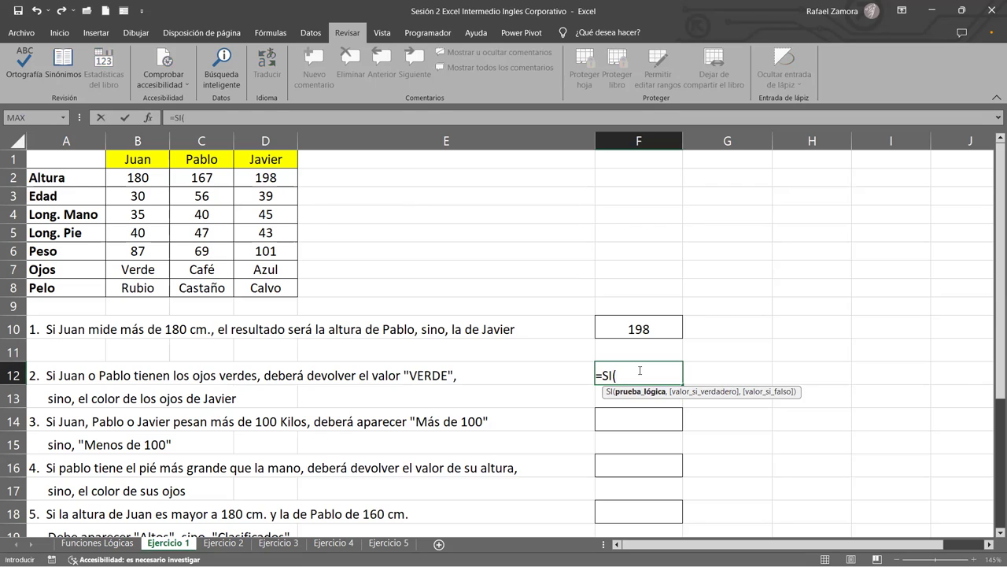
{"action": "type", "text": "o"}
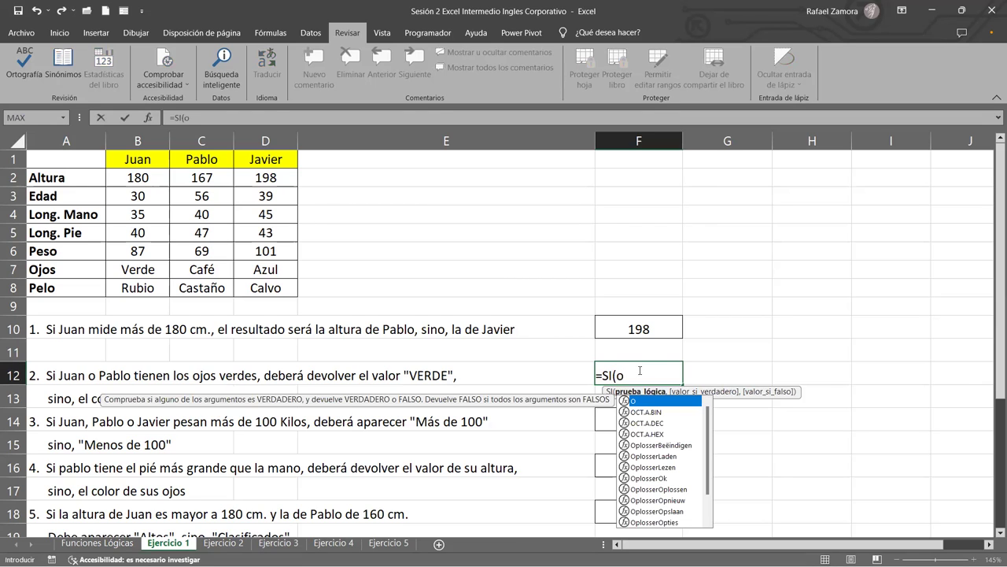
{"action": "key", "text": "Tab"}
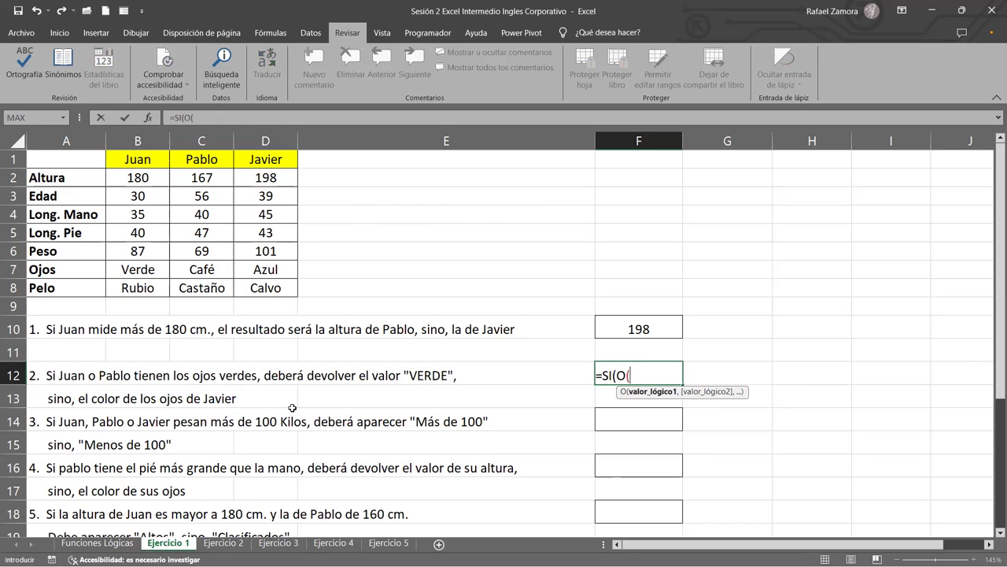
{"action": "left_click", "coordinate": [130, 182]}
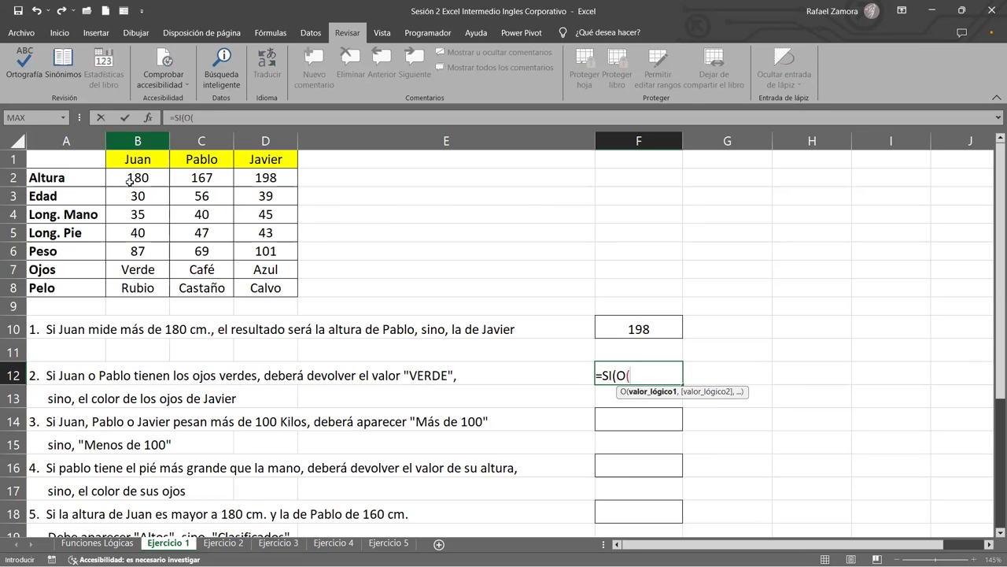
{"action": "left_click", "coordinate": [146, 270]}
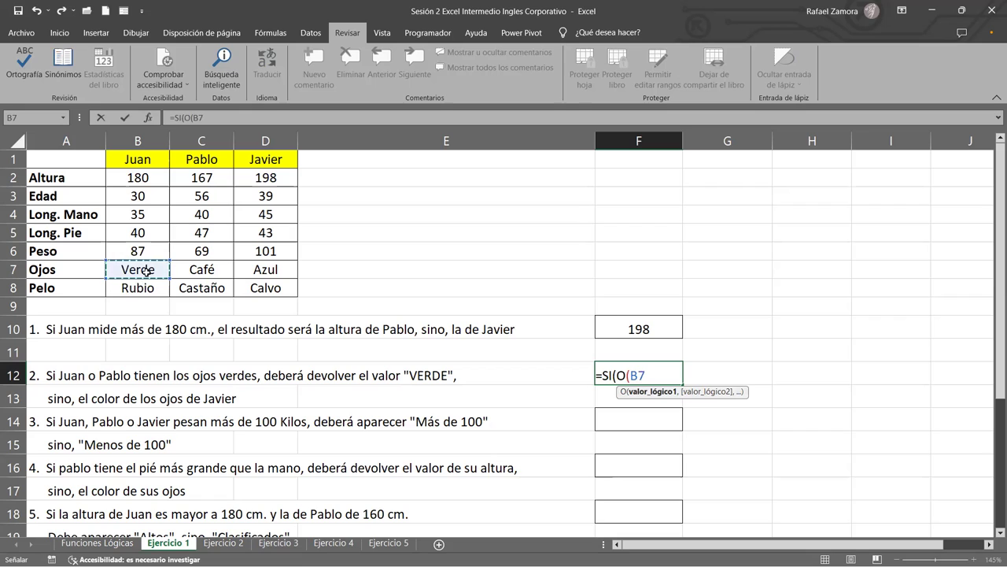
{"action": "type", "text": "="}
{"action": "type", "text": "\"verde\""}
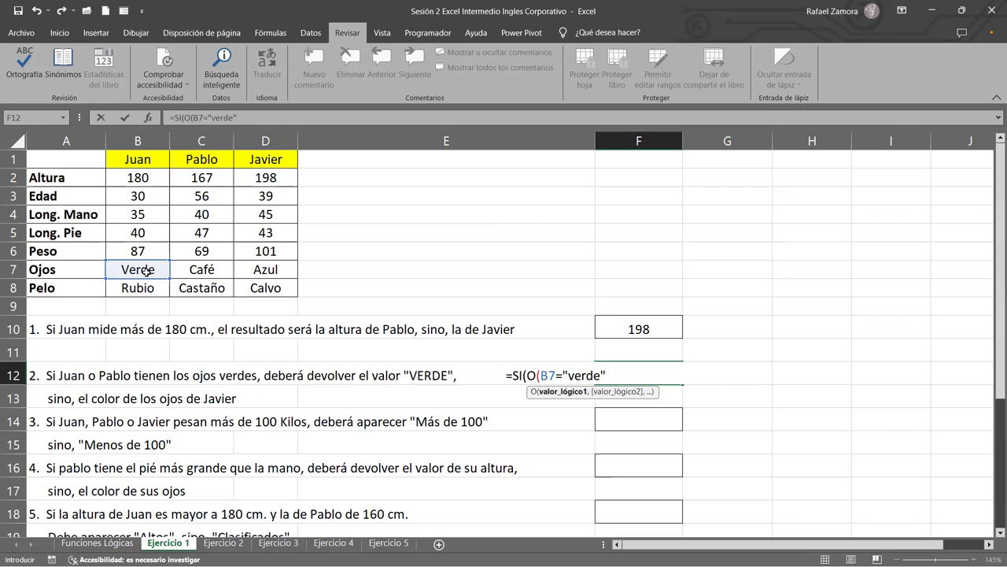
{"action": "type", "text": ","}
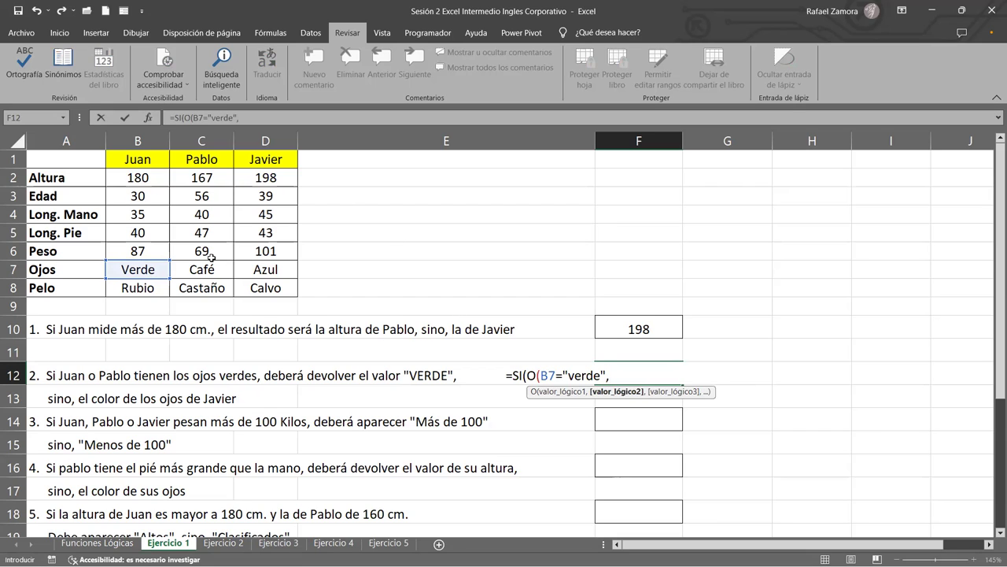
{"action": "left_click", "coordinate": [203, 270]}
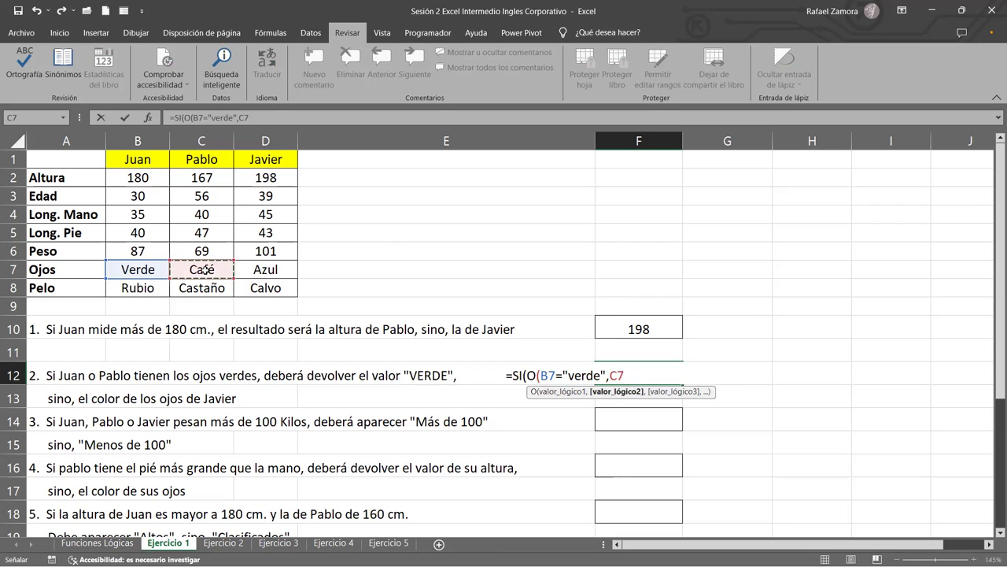
{"action": "type", "text": "=\"verde\""}
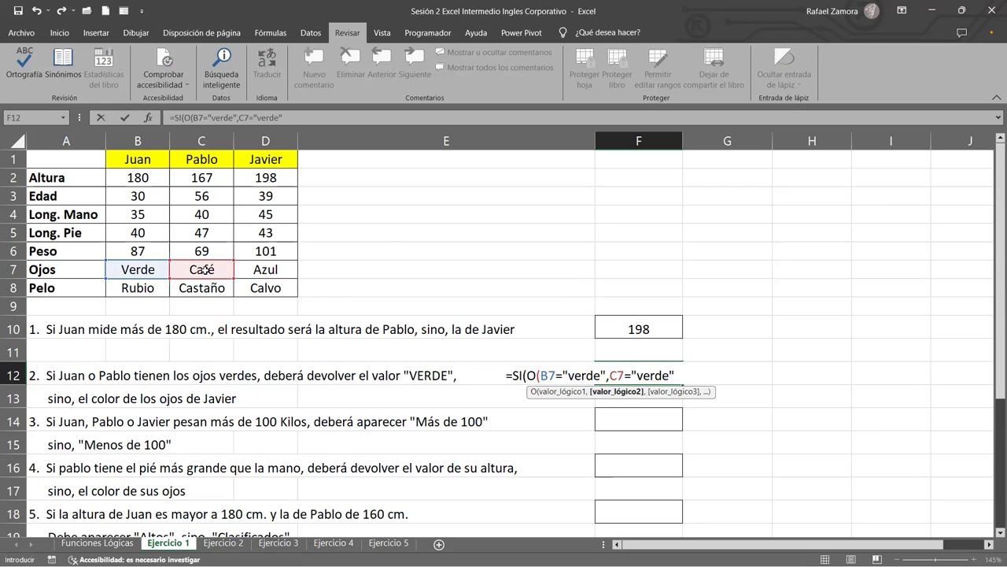
{"action": "type", "text": ")"}
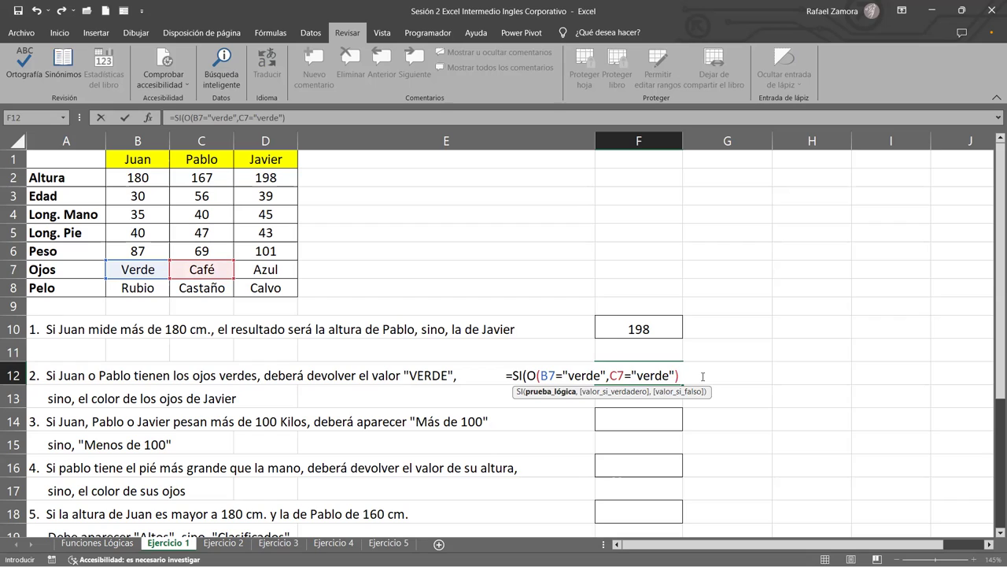
Finish F12 as =SI(O(B7="verde",C7="verde"),"Verde",D7), which displays Verde
{"action": "type", "text": ","}
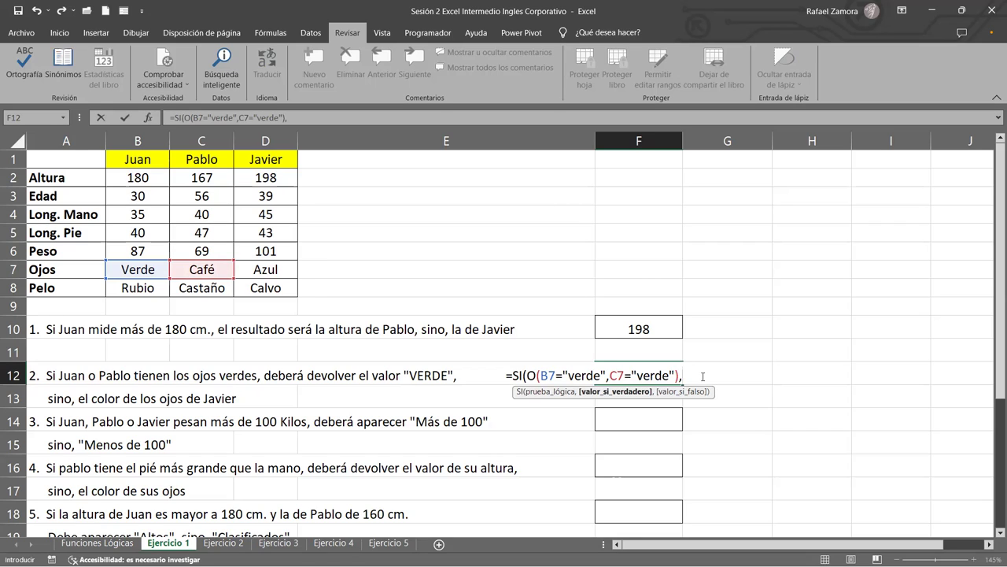
{"action": "type", "text": "\""}
{"action": "type", "text": "Verde\""}
{"action": "type", "text": ","}
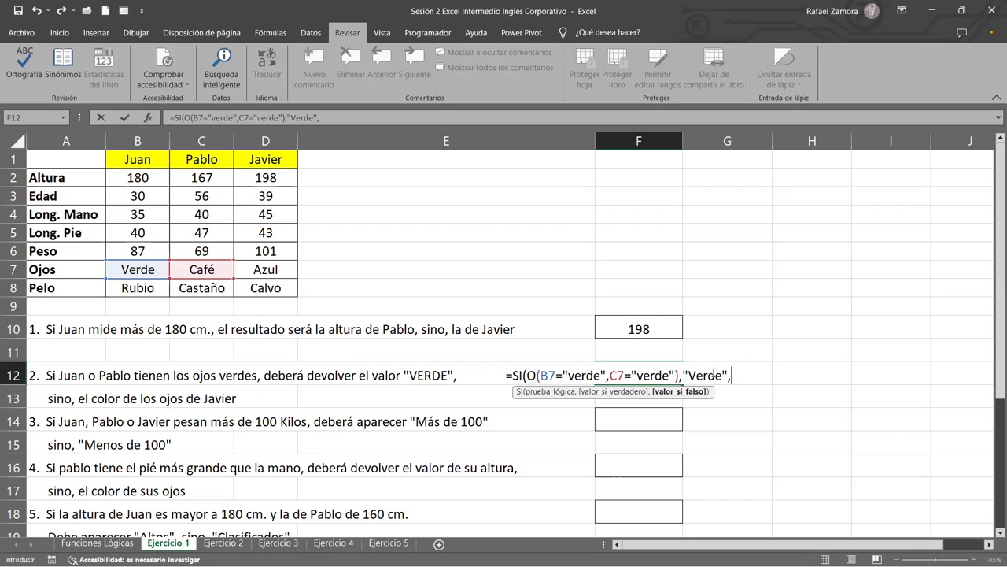
{"action": "left_click", "coordinate": [283, 268]}
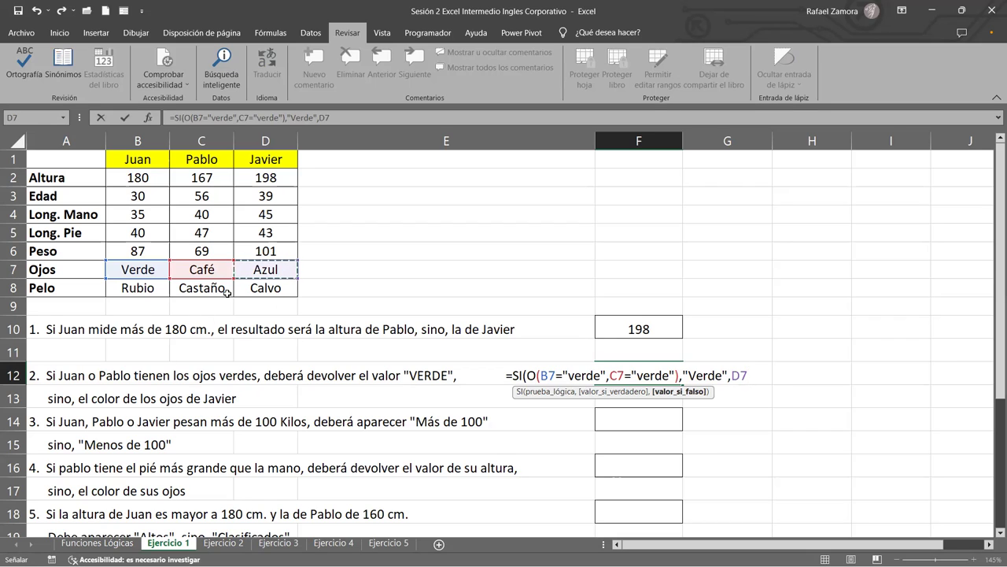
{"action": "type", "text": ")"}
{"action": "key", "text": "Return"}
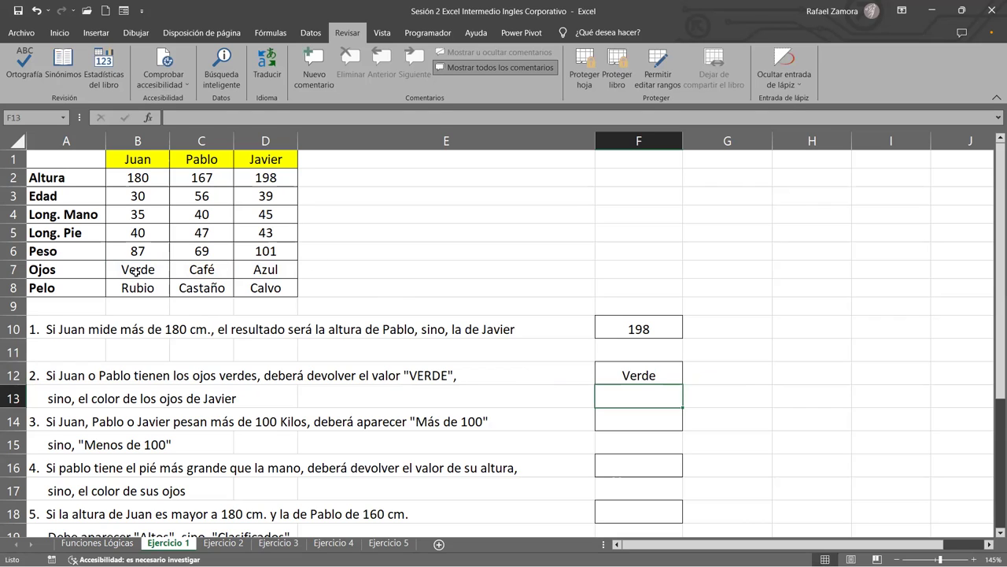
{"action": "left_click", "coordinate": [138, 270]}
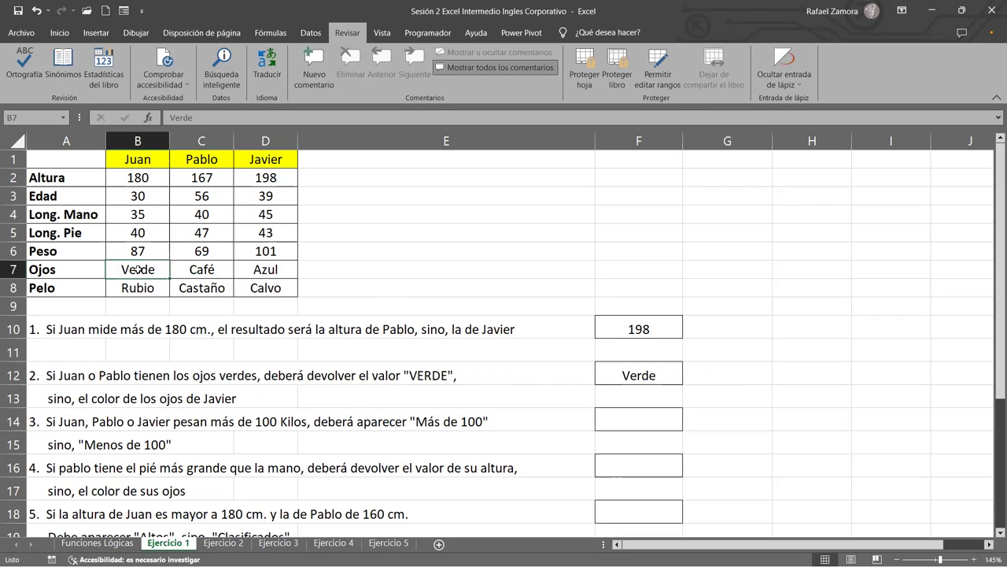
{"action": "left_click", "coordinate": [202, 269]}
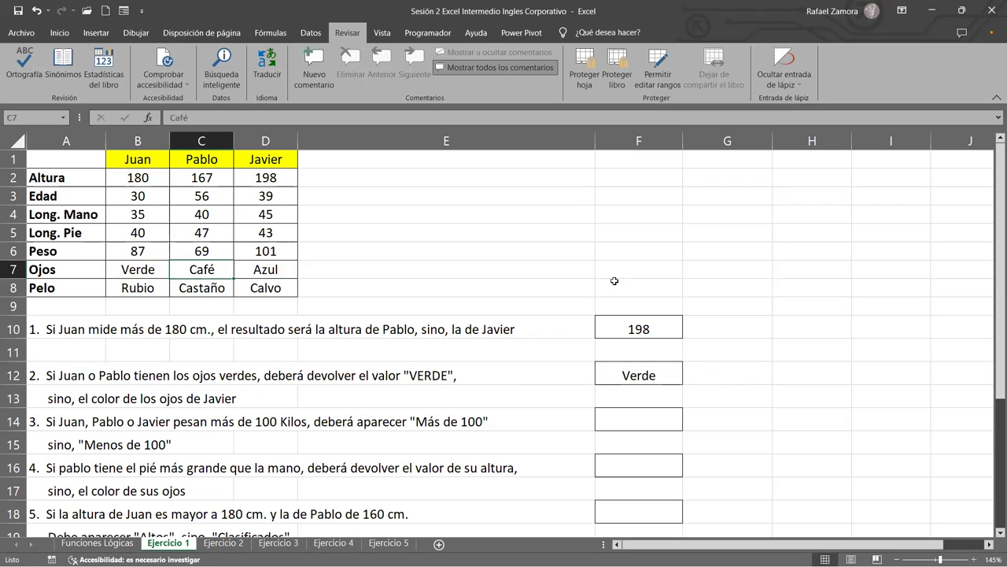
{"action": "left_click", "coordinate": [148, 270]}
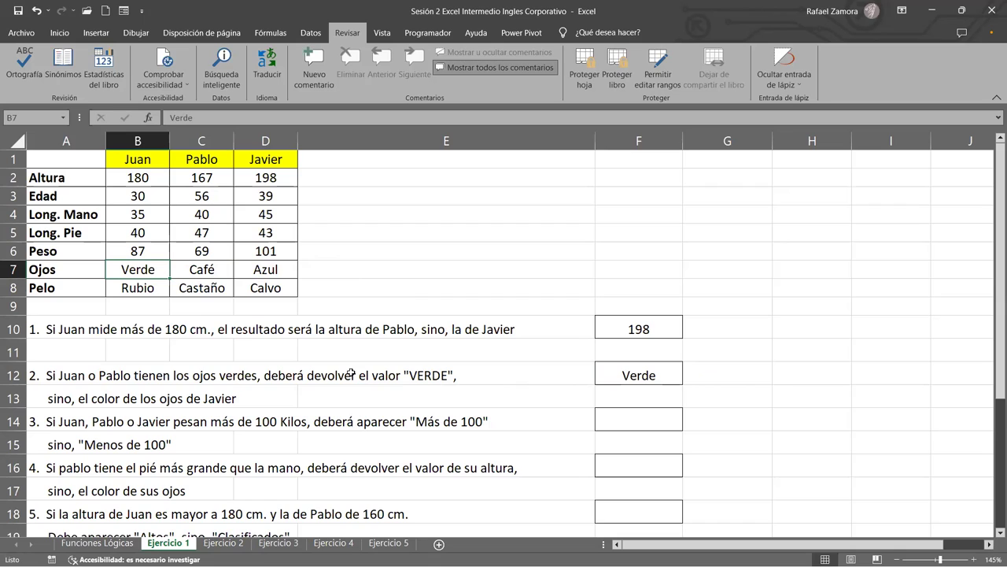
{"action": "type", "text": "Café"}
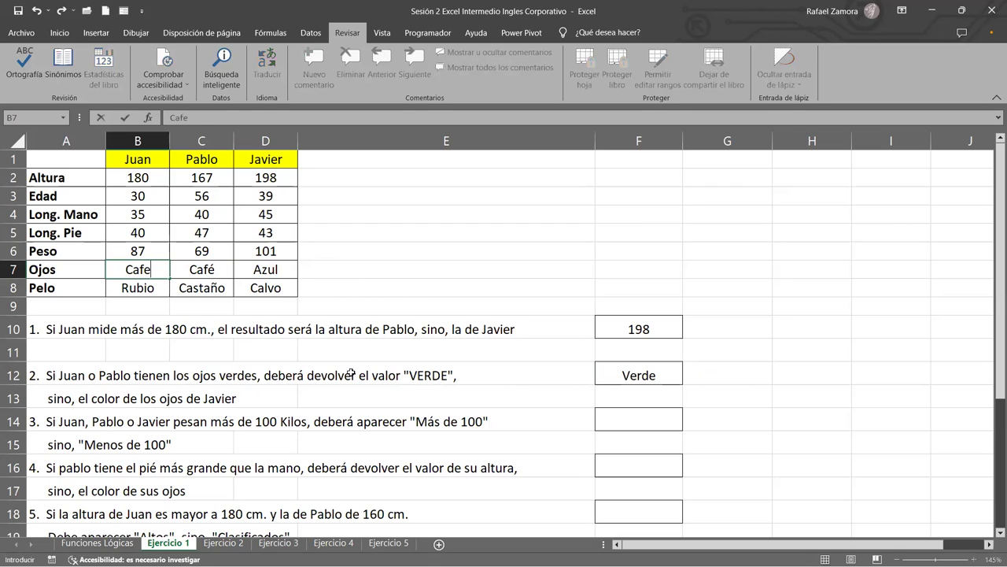
{"action": "key", "text": "Return"}
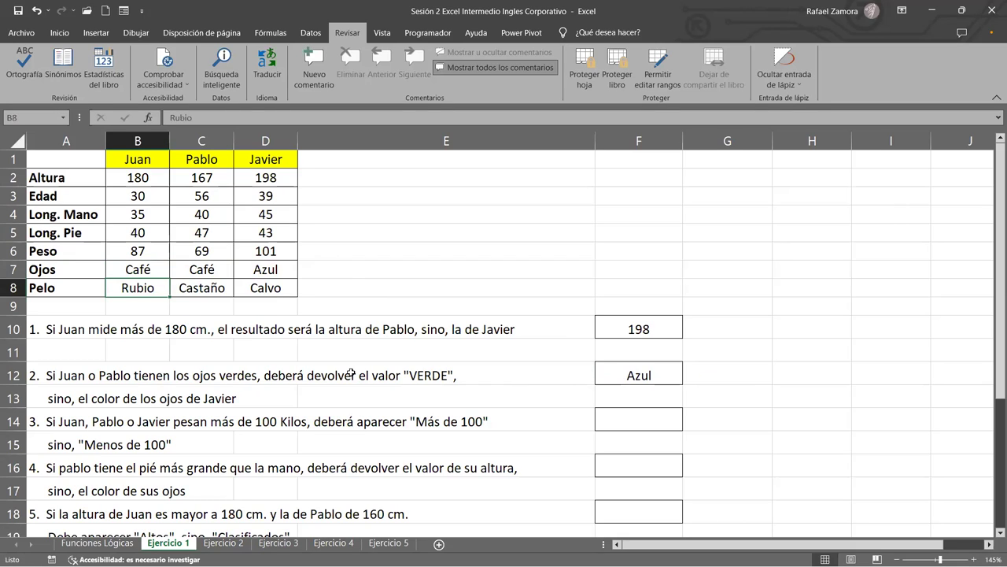
{"action": "key", "text": "ctrl+z"}
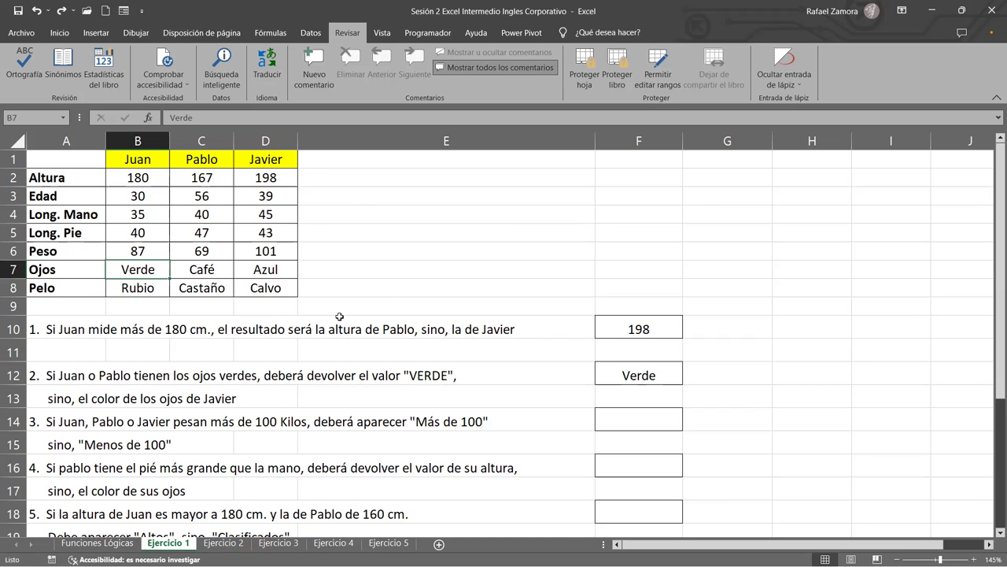
Check D7 and review the B7="verde" condition in F12's formula
{"action": "left_click", "coordinate": [281, 269]}
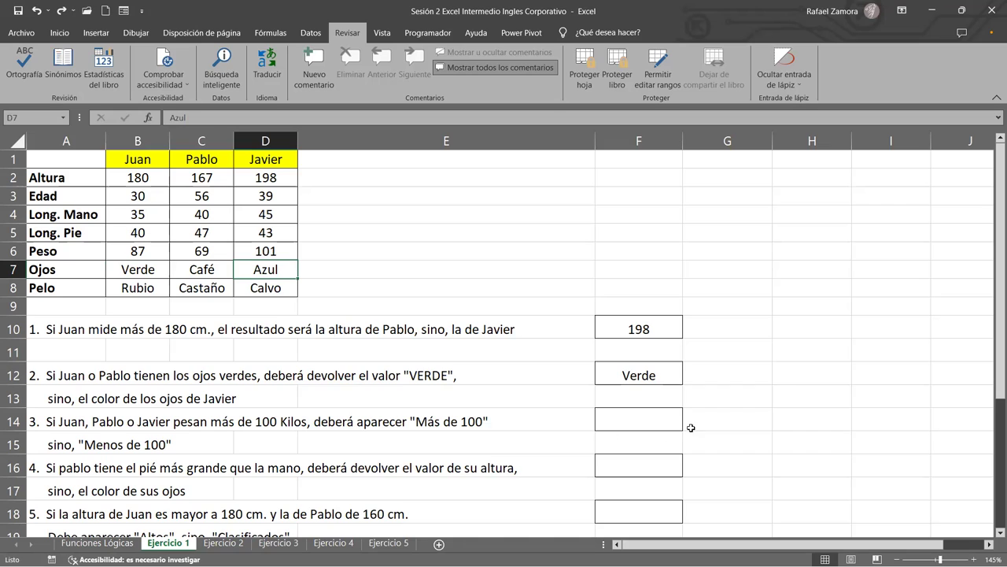
{"action": "left_click", "coordinate": [653, 379]}
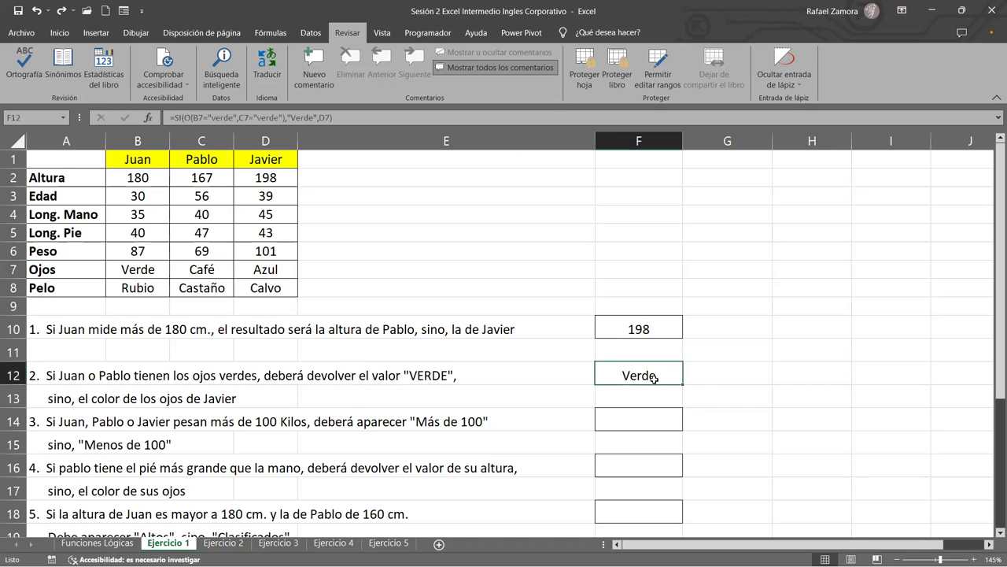
{"action": "double_click", "coordinate": [654, 378]}
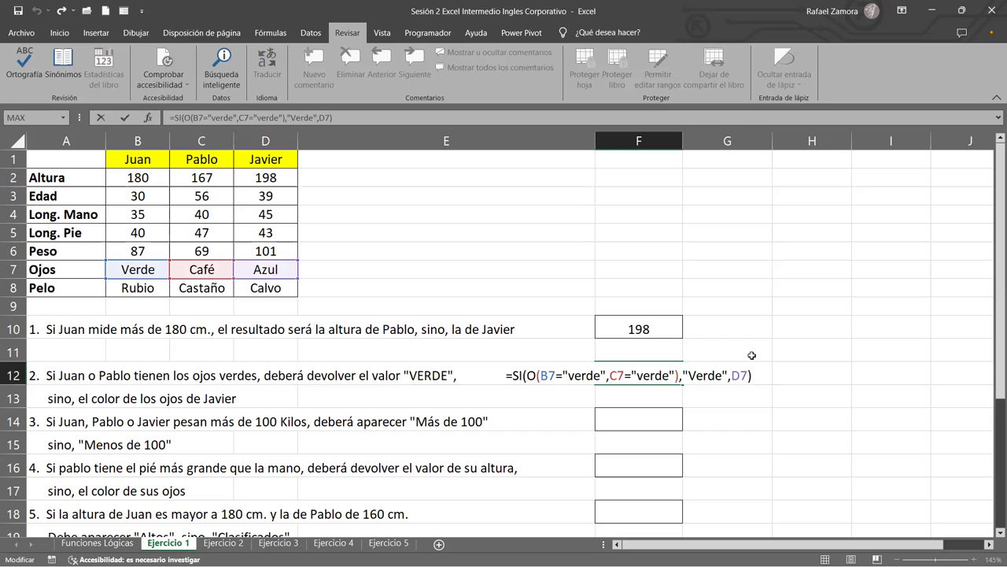
{"action": "left_click", "coordinate": [547, 378]}
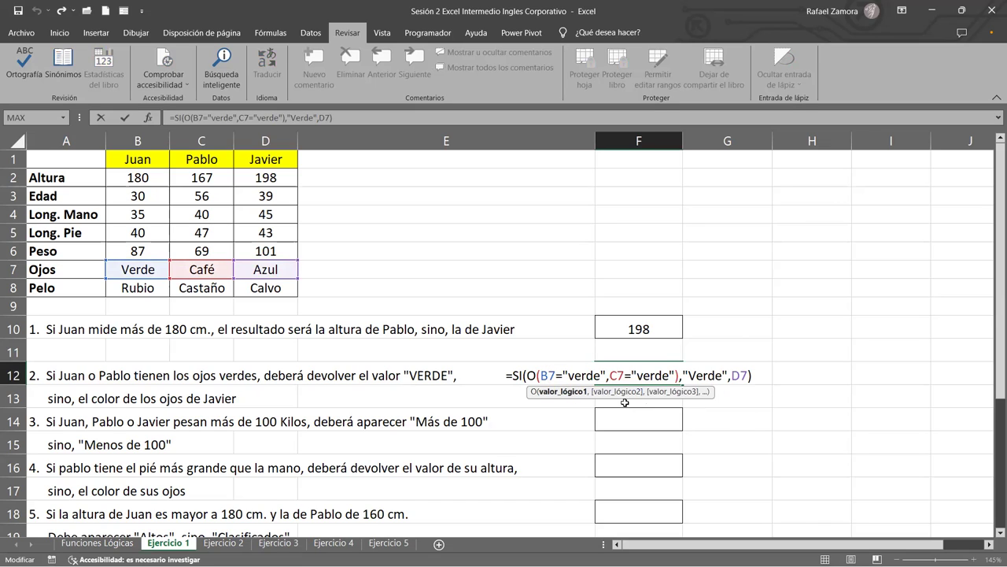
{"action": "left_click", "coordinate": [602, 375]}
{"action": "left_click", "coordinate": [548, 375]}
{"action": "left_click", "coordinate": [568, 375]}
{"action": "left_click", "coordinate": [603, 375]}
Review the C7 condition, "Verde" result and D7 fallback, then confirm F12
{"action": "left_click", "coordinate": [643, 375]}
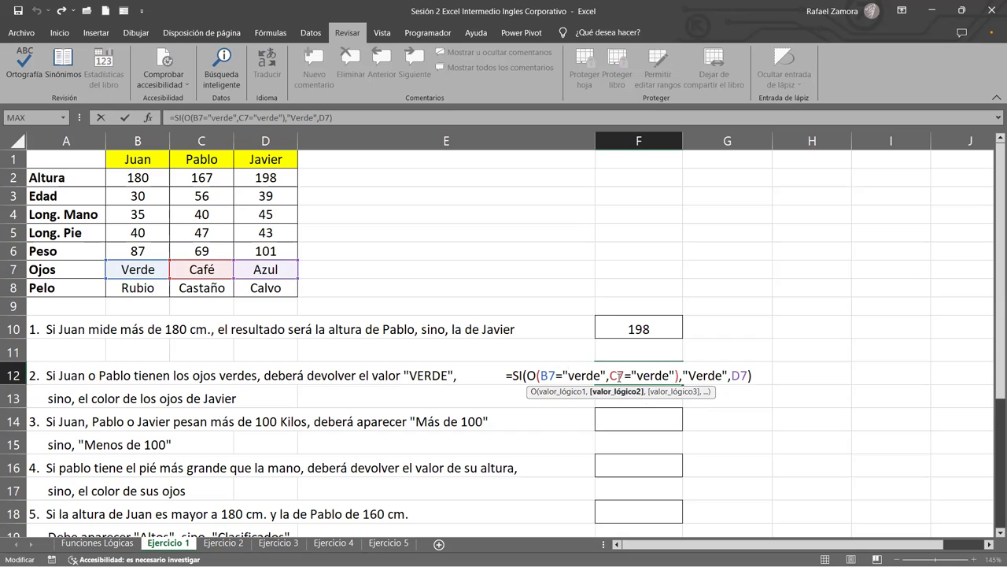
{"action": "left_click", "coordinate": [671, 375]}
{"action": "left_click_drag", "start_coordinate": [526, 376], "coordinate": [681, 390]}
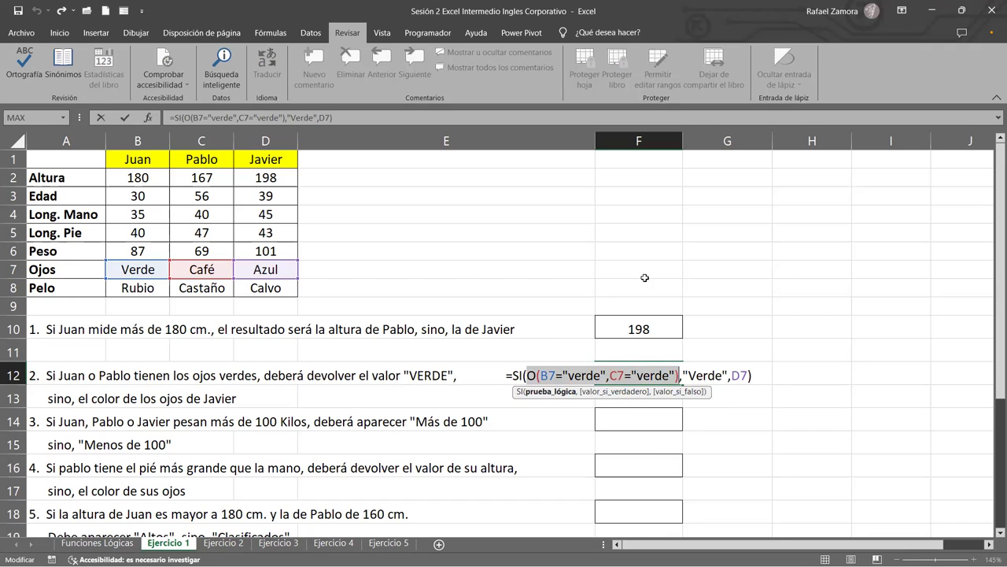
{"action": "left_click", "coordinate": [704, 376]}
{"action": "left_click", "coordinate": [703, 378]}
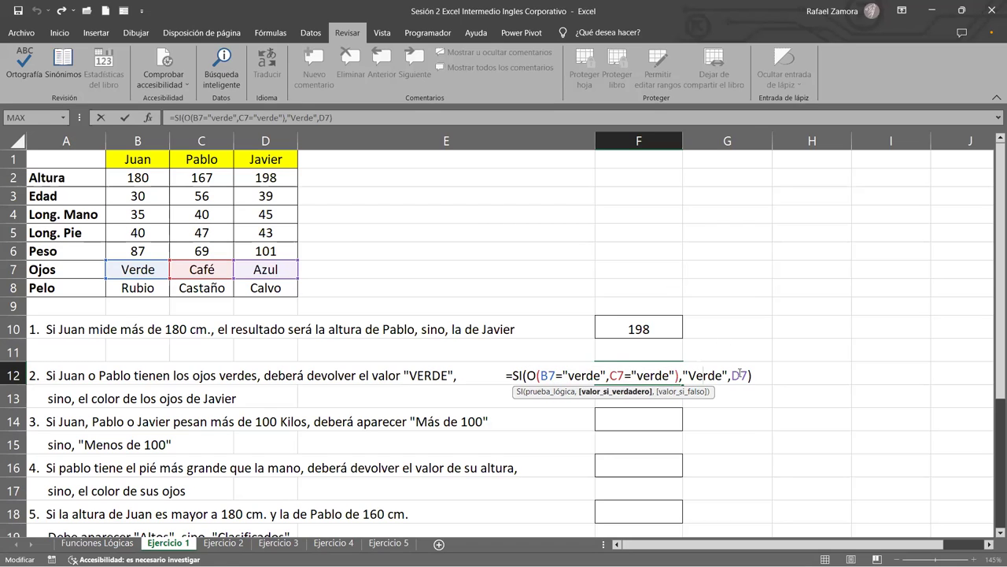
{"action": "left_click", "coordinate": [741, 375]}
{"action": "key", "text": "Return"}
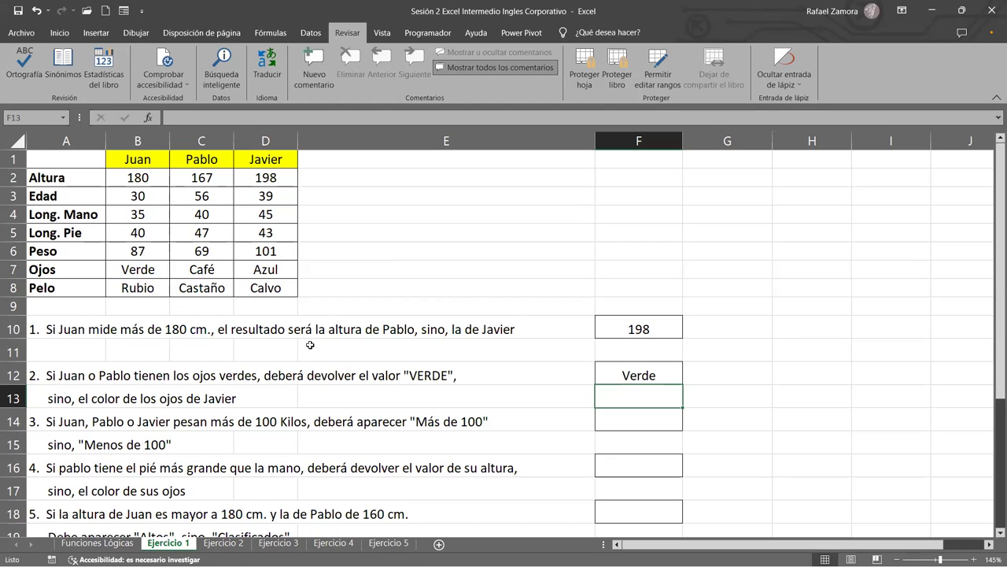
Re-check F12's eye-colour formula and confirm it again
{"action": "left_click", "coordinate": [640, 375]}
{"action": "double_click", "coordinate": [640, 374]}
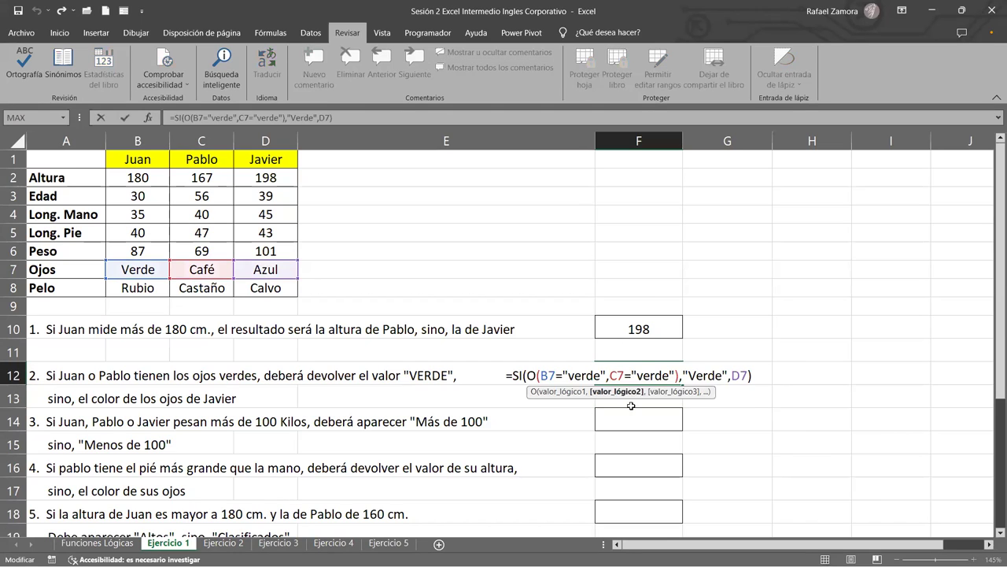
{"action": "left_click", "coordinate": [761, 376]}
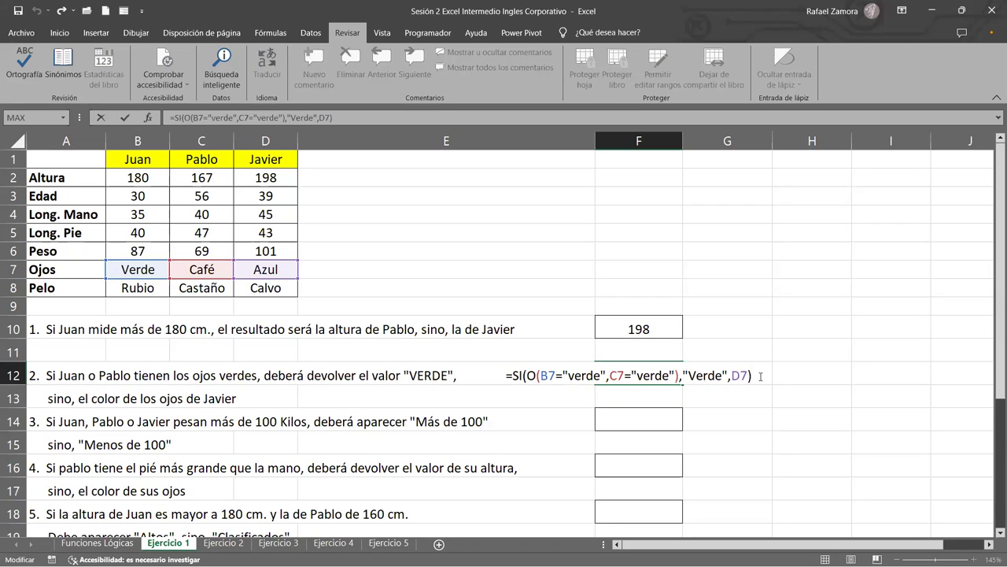
{"action": "key", "text": "Return"}
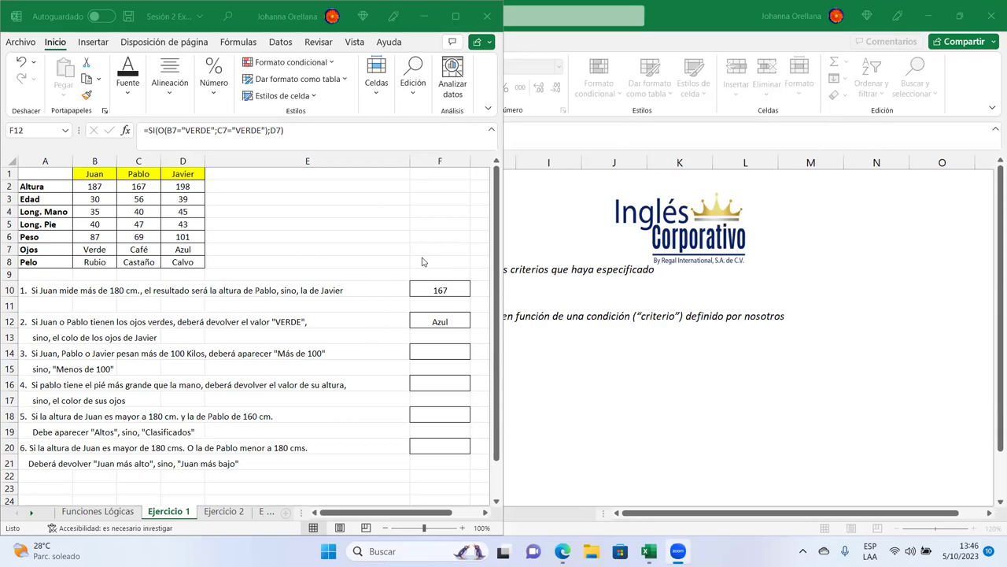
Insert "VERDE" as the true result before D7 in the second workbook's F12 formula
{"action": "double_click", "coordinate": [454, 320]}
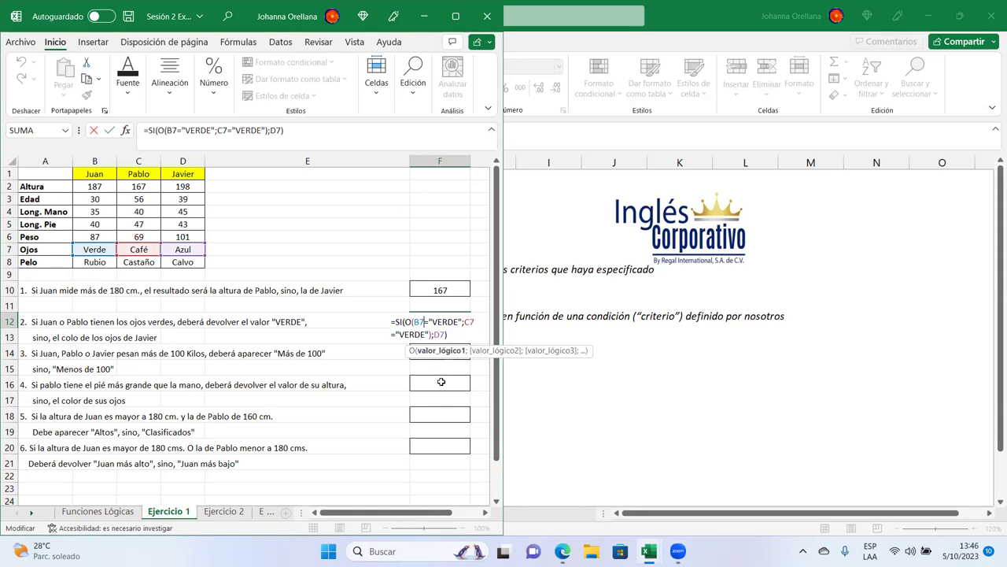
{"action": "left_click", "coordinate": [444, 335]}
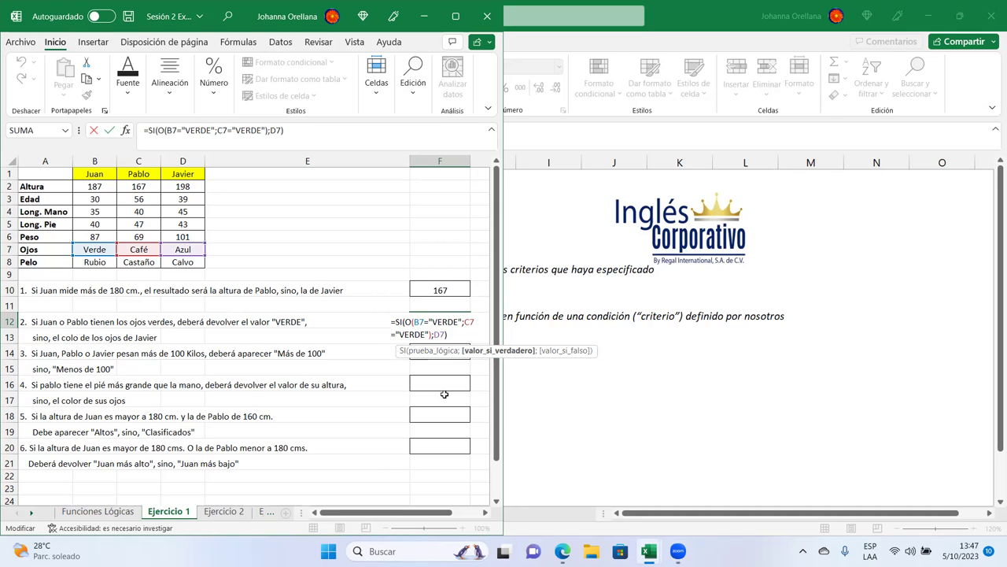
{"action": "key", "text": "Left"}
{"action": "key", "text": "Left"}
{"action": "key", "text": "Left"}
{"action": "type", "text": "\"VERDER"}
{"action": "key", "text": "BackSpace"}
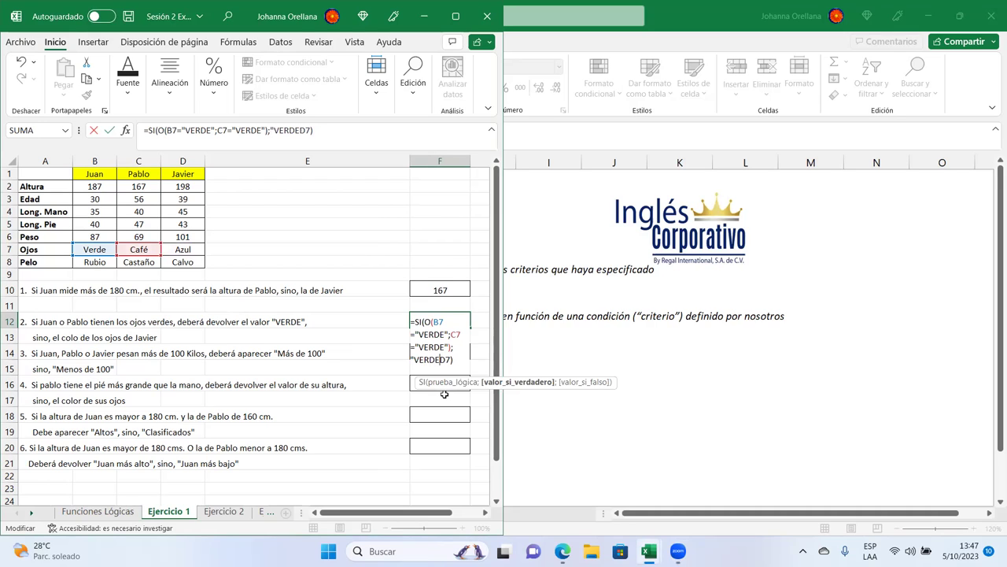
{"action": "type", "text": "\""}
{"action": "type", "text": ";"}
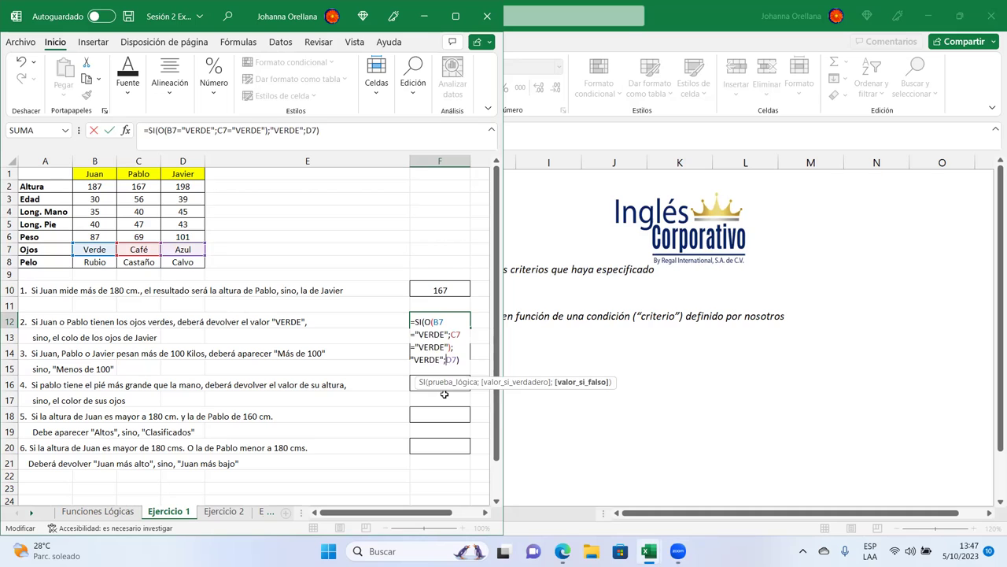
{"action": "key", "text": "Return"}
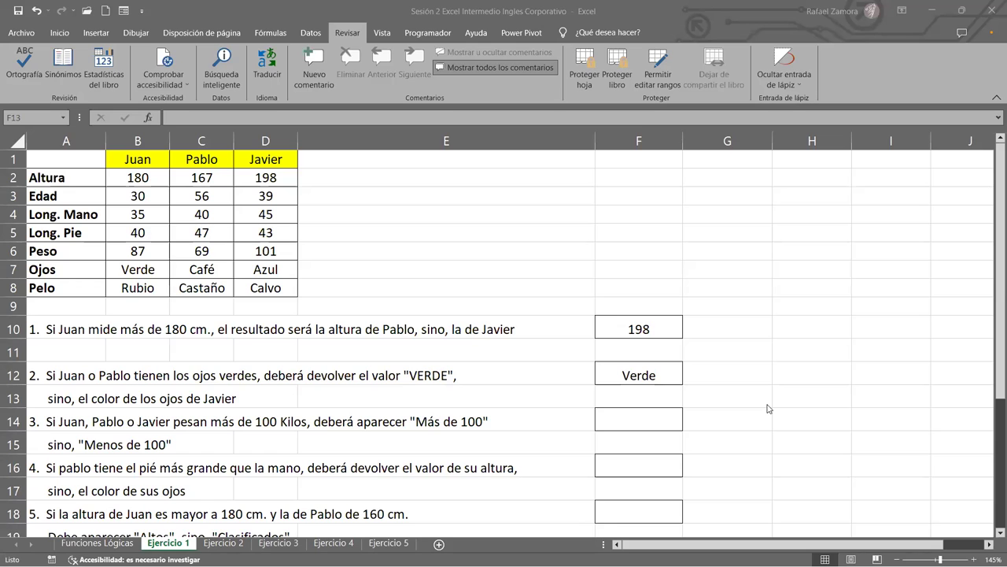
Back in the Sesión 2 workbook, select F14 and begin its formula with =
{"action": "scroll", "coordinate": [766, 392], "scroll_direction": "down", "scroll_amount": 1}
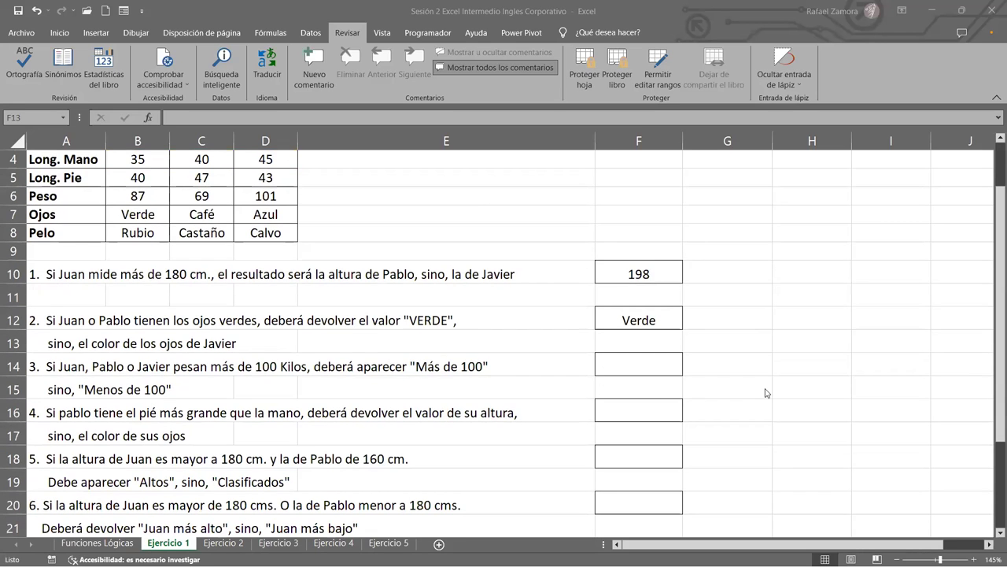
{"action": "scroll", "coordinate": [533, 407], "scroll_direction": "down", "scroll_amount": 2}
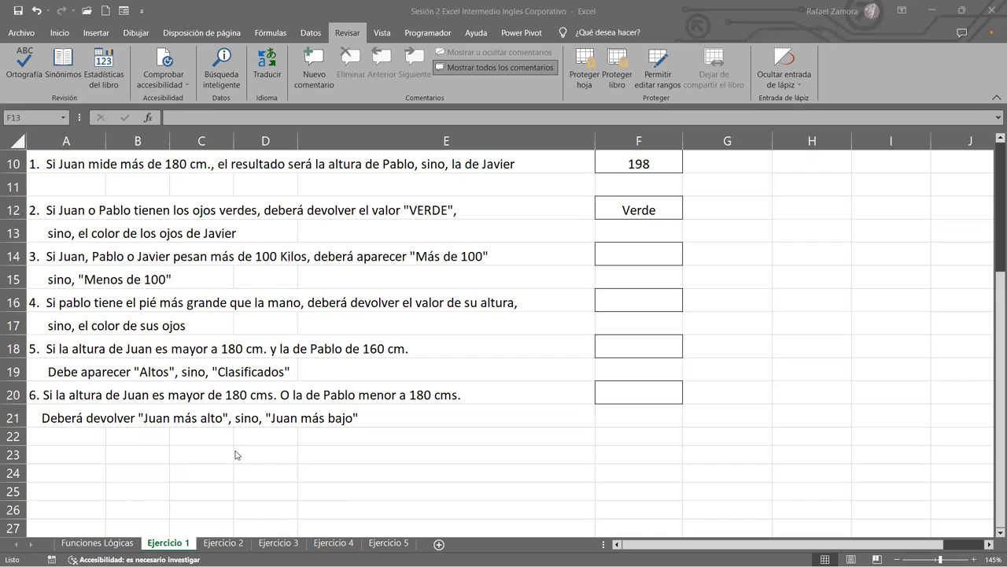
{"action": "left_click", "coordinate": [650, 255]}
{"action": "key", "text": "alt+Tab"}
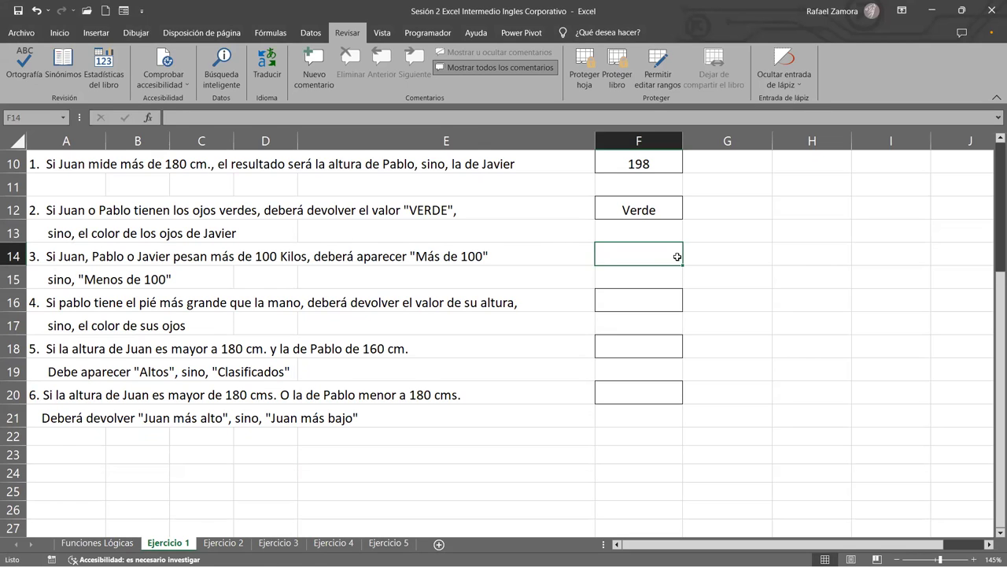
{"action": "scroll", "coordinate": [717, 349], "scroll_direction": "up", "scroll_amount": 3}
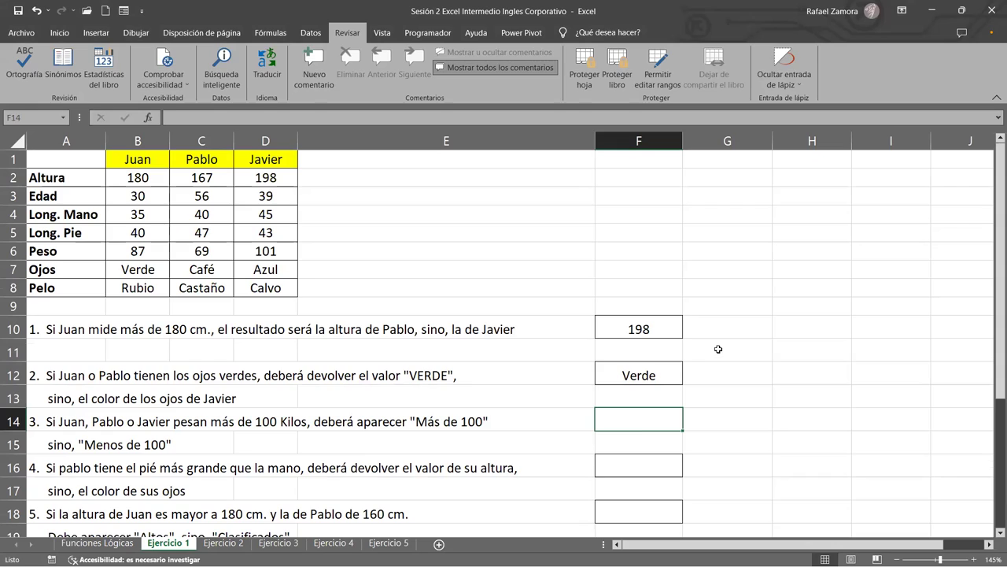
{"action": "type", "text": "="}
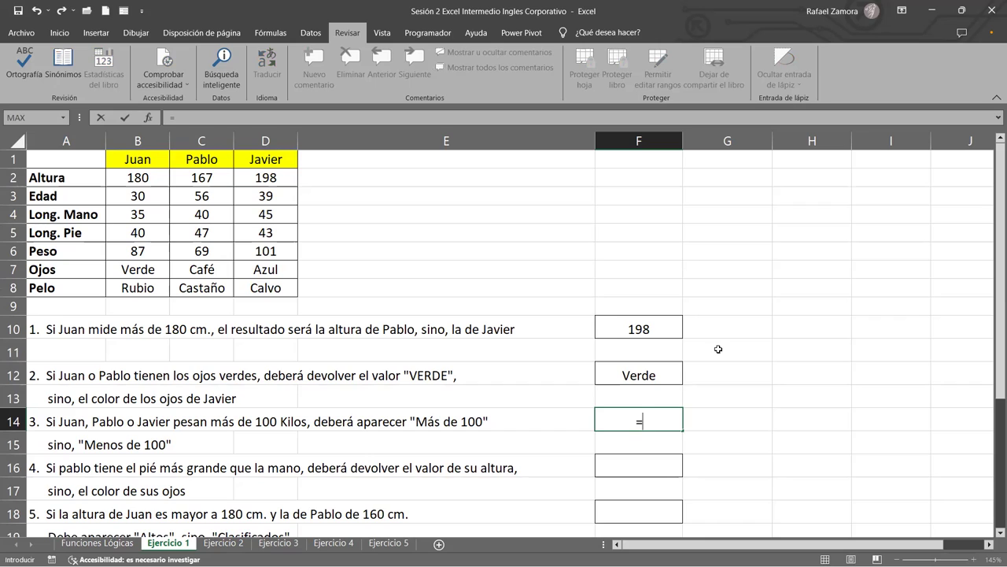
Start F14's formula as =SI(O(B6>100,C6>100 to test for weights over 100
{"action": "type", "text": "si"}
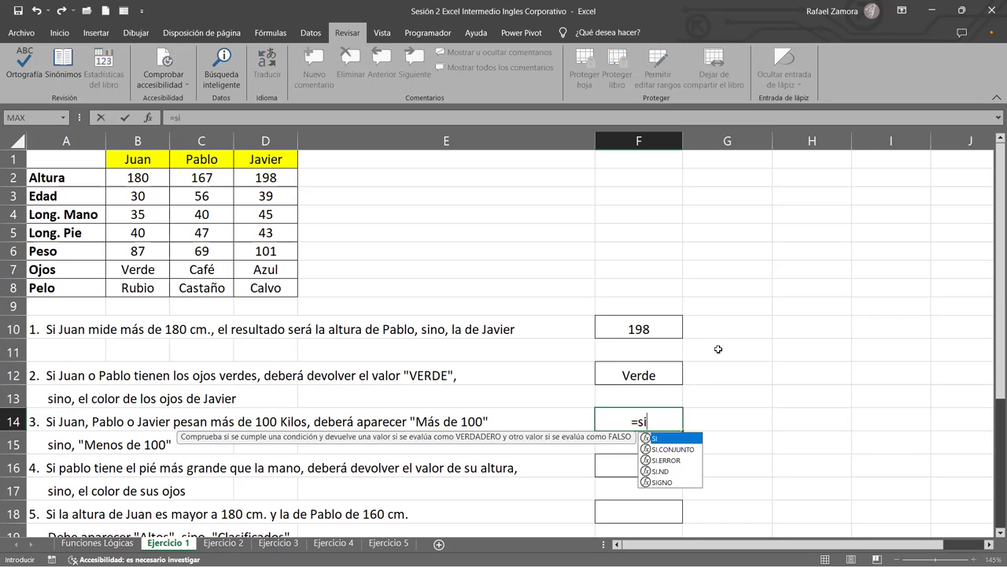
{"action": "key", "text": "Tab"}
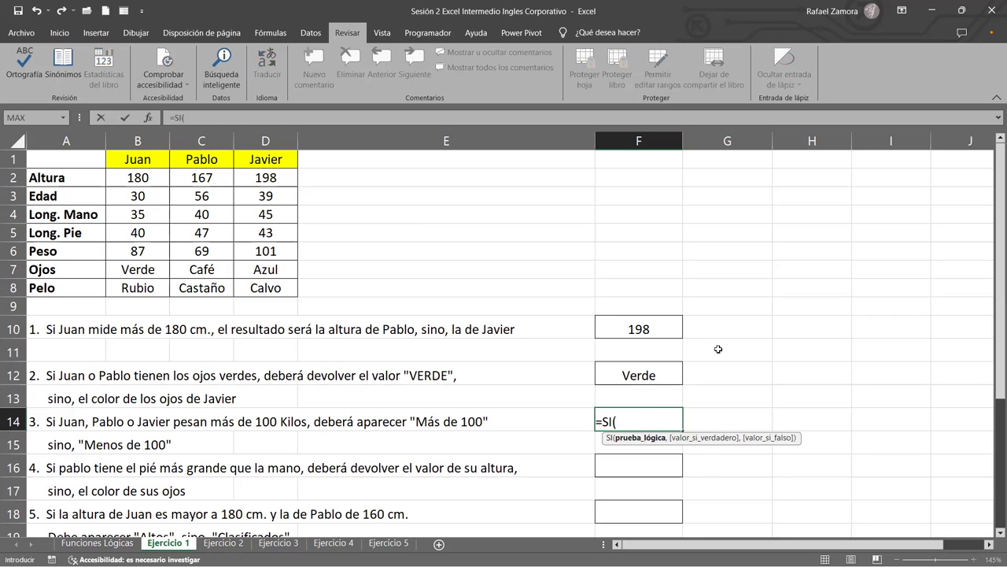
{"action": "type", "text": "o"}
{"action": "key", "text": "Tab"}
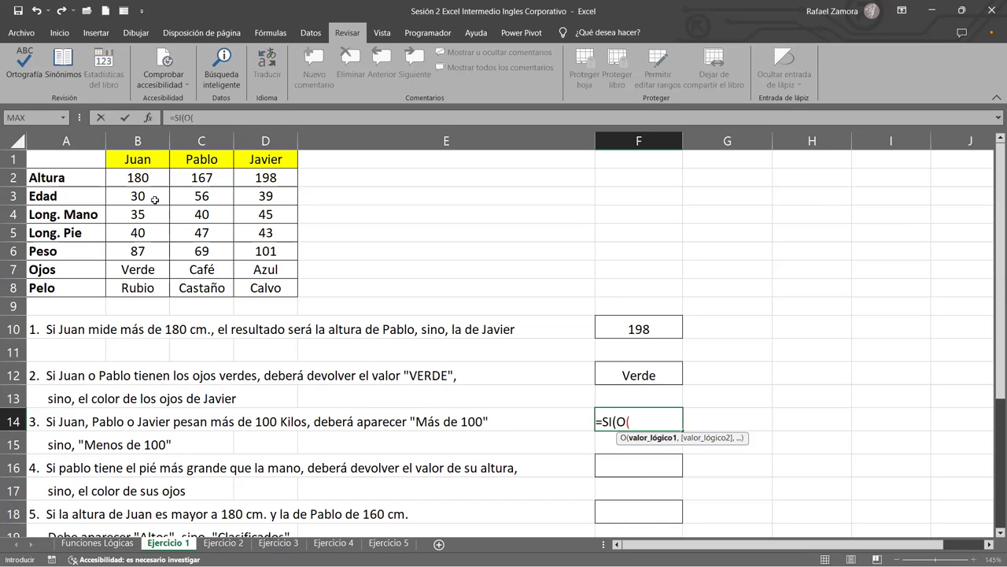
{"action": "left_click", "coordinate": [148, 250]}
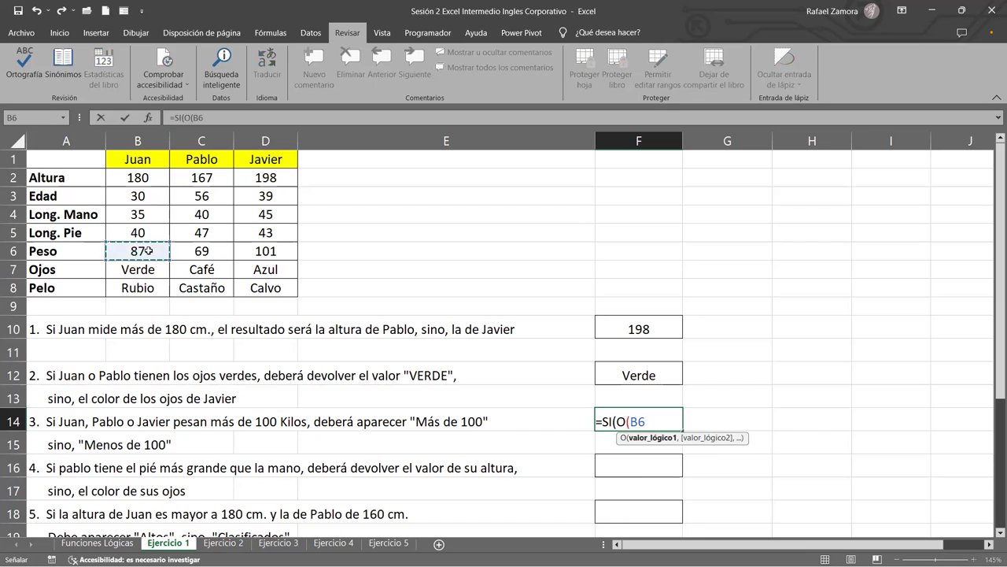
{"action": "type", "text": ">100"}
{"action": "type", "text": ","}
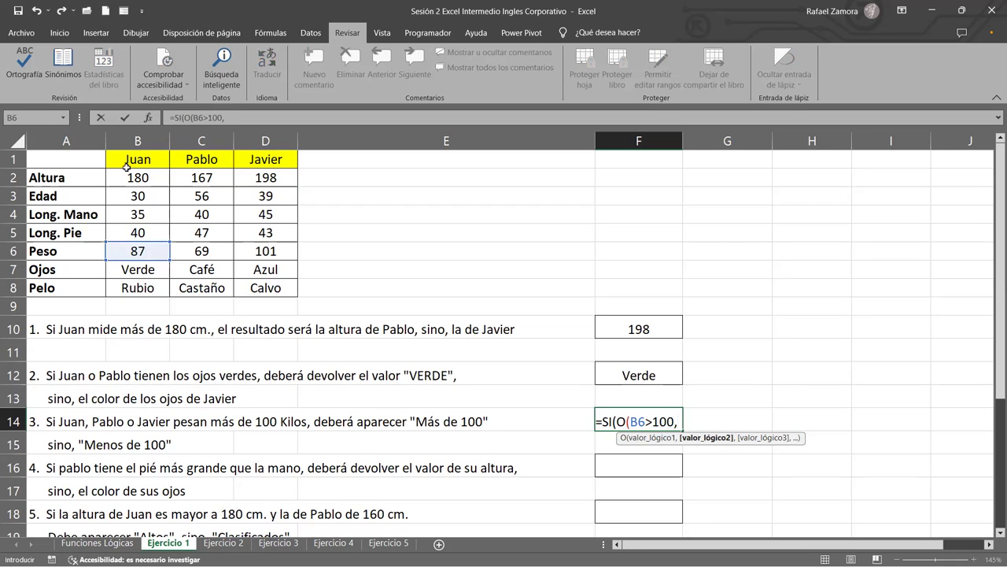
{"action": "left_click", "coordinate": [215, 254]}
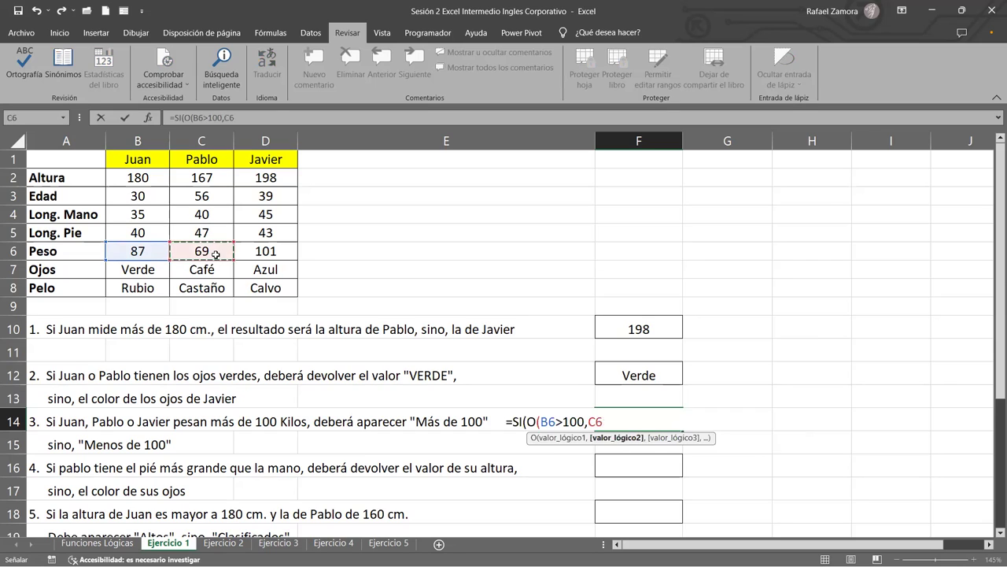
{"action": "type", "text": ">100"}
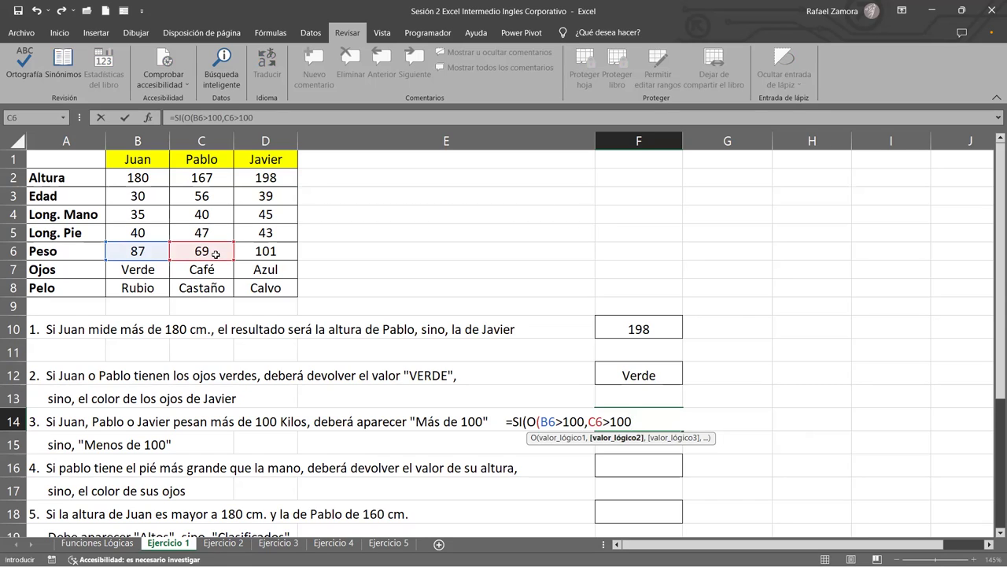
Finish F14's formula with the D6>100 condition and the "Menos de 100" false result, then confirm it
{"action": "type", "text": ","}
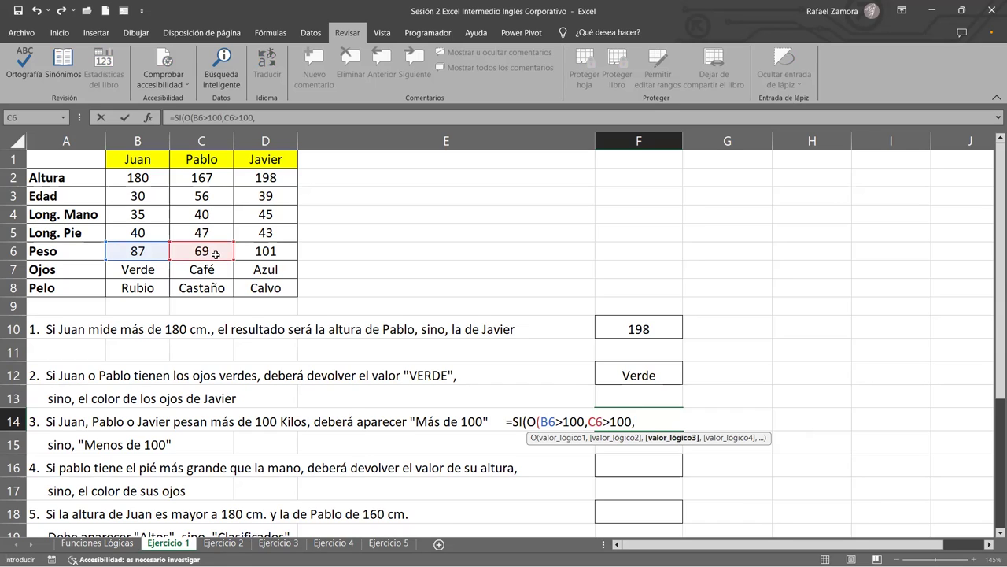
{"action": "left_click", "coordinate": [271, 250]}
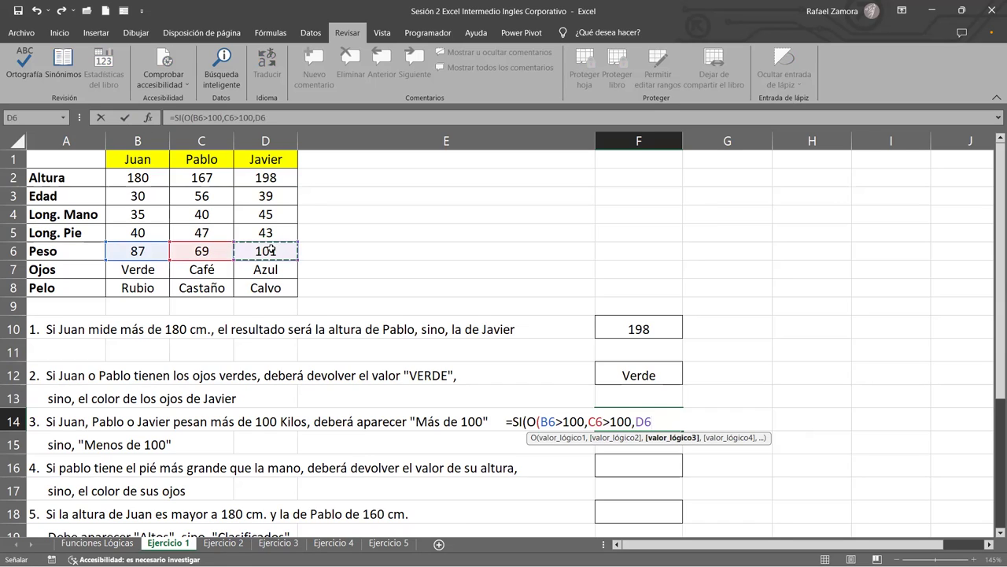
{"action": "type", "text": ">100"}
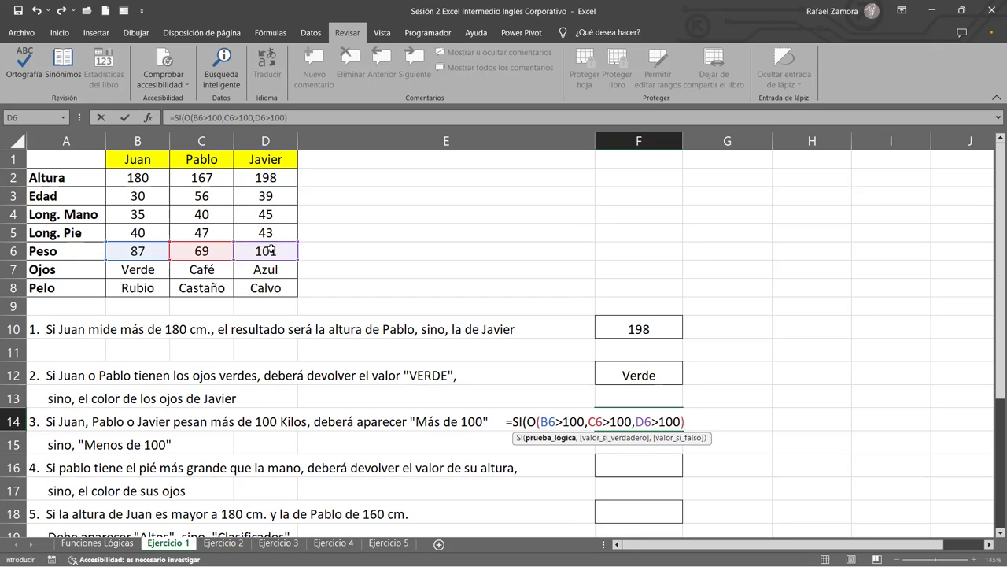
{"action": "type", "text": ",\"Mas de 100"}
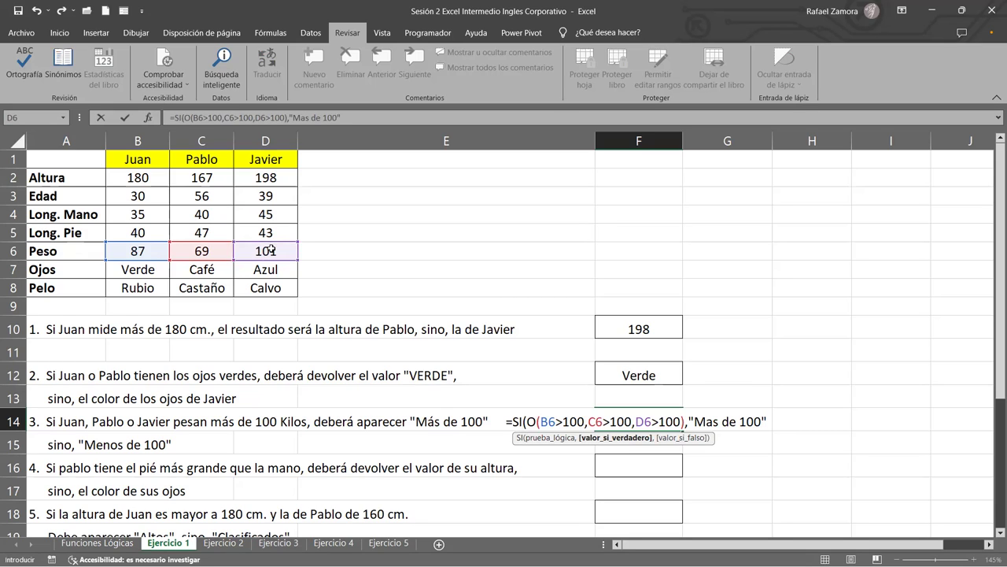
{"action": "type", "text": ","}
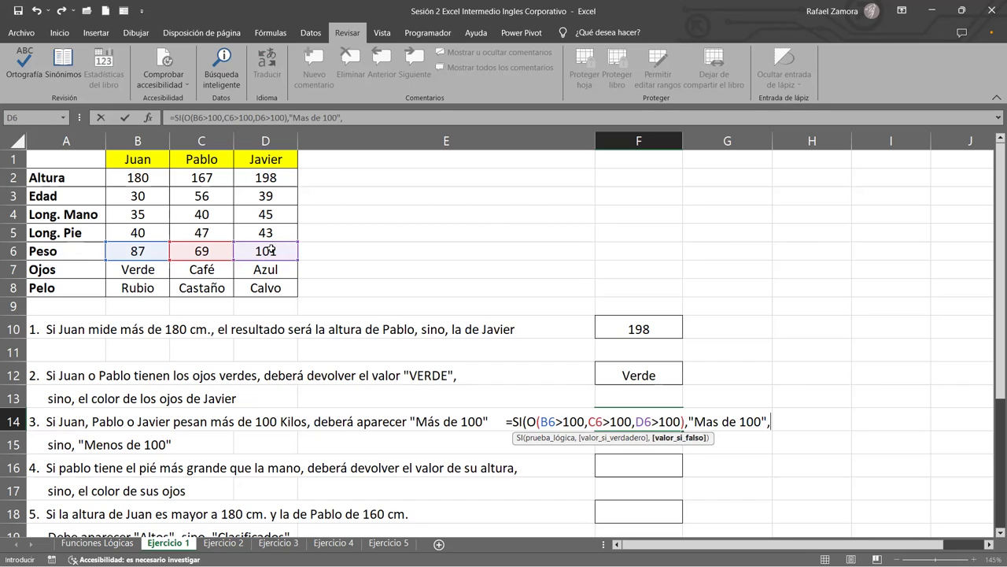
{"action": "type", "text": "\"Menos de 100"}
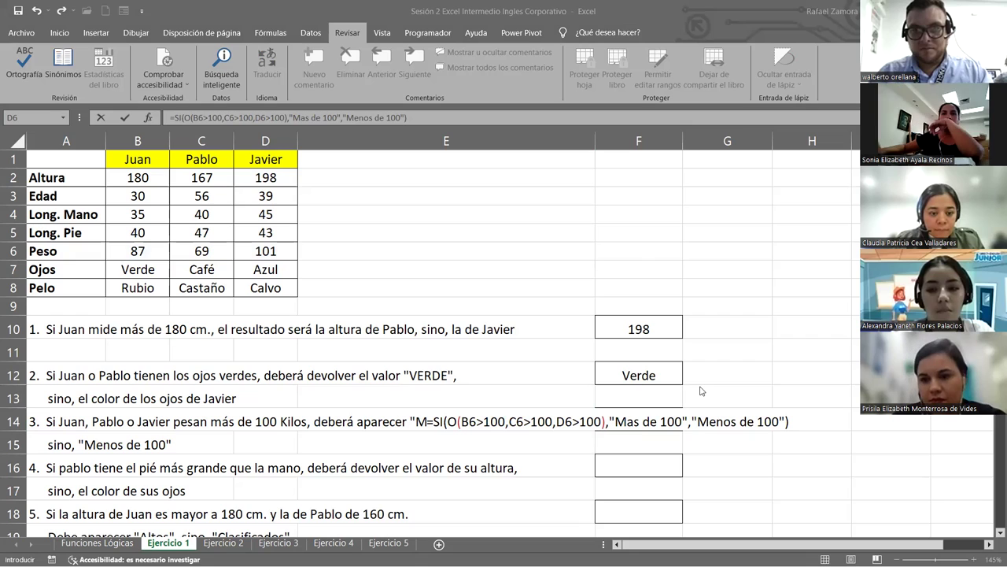
{"action": "left_click", "coordinate": [689, 423]}
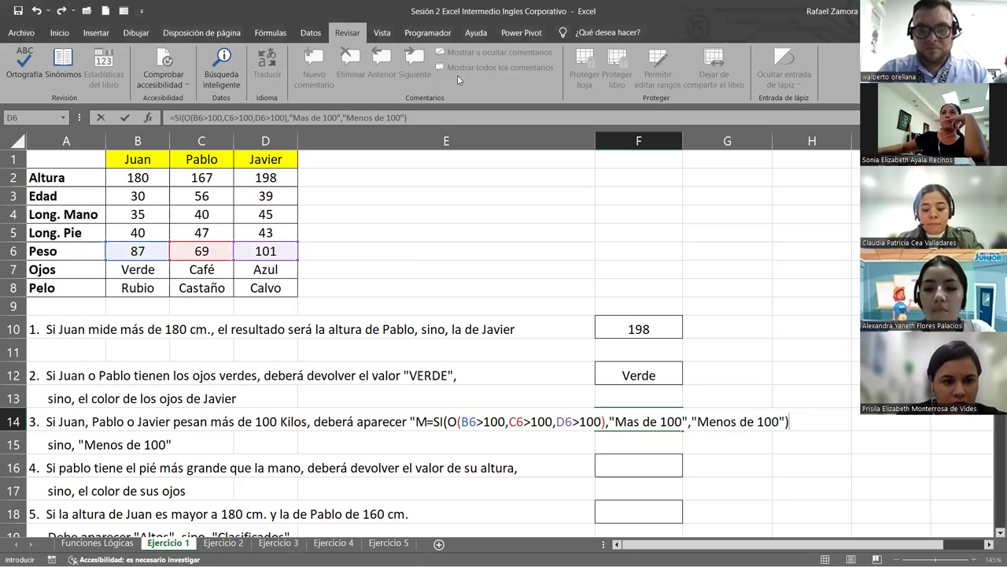
{"action": "left_click", "coordinate": [808, 421]}
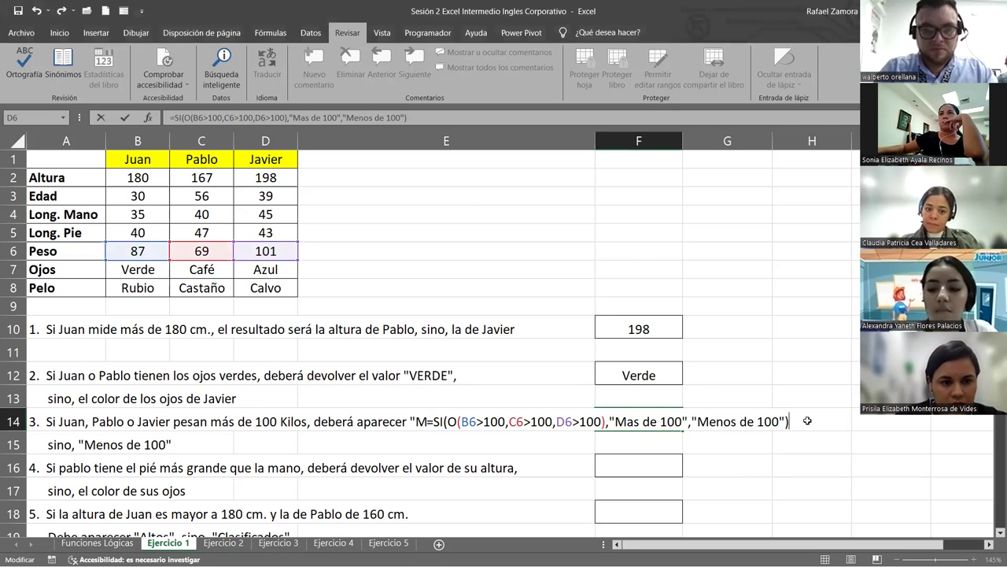
{"action": "key", "text": "Return"}
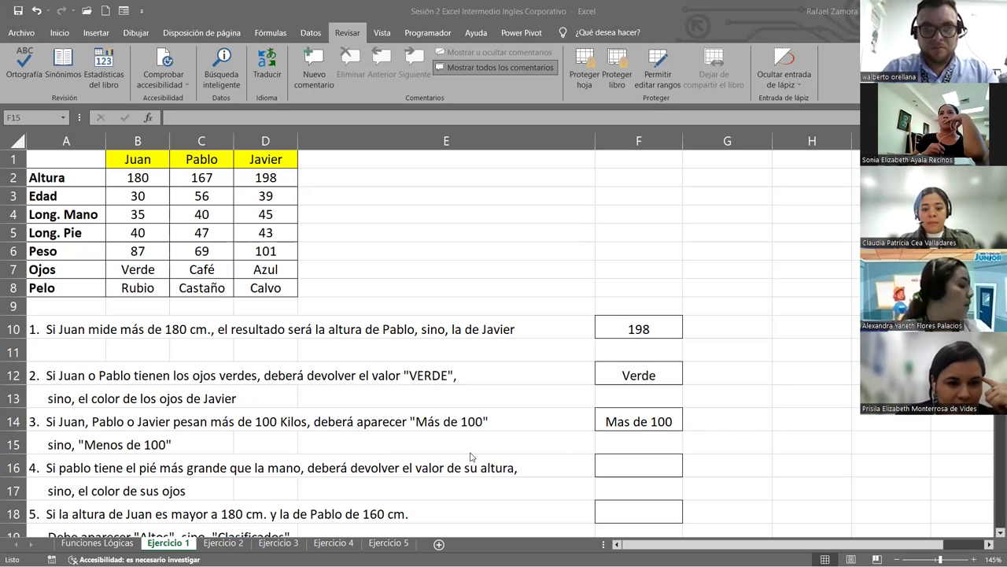
{"action": "left_click", "coordinate": [161, 248]}
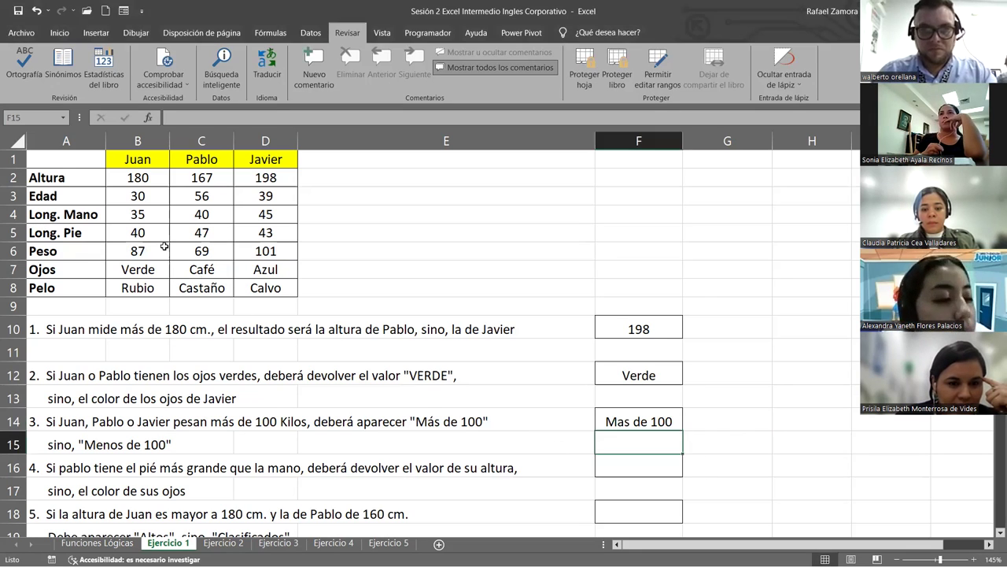
{"action": "left_click", "coordinate": [261, 251]}
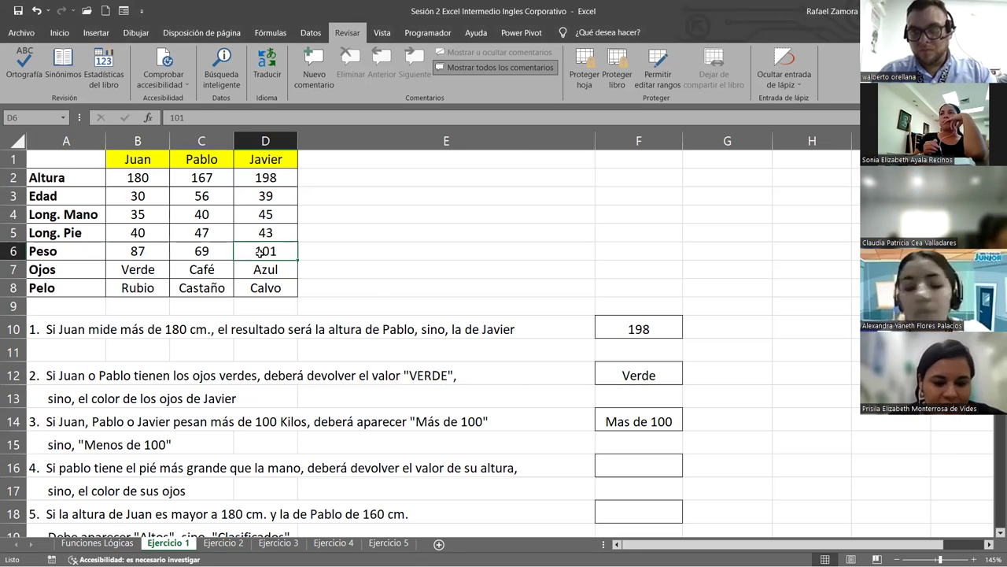
{"action": "type", "text": "98"}
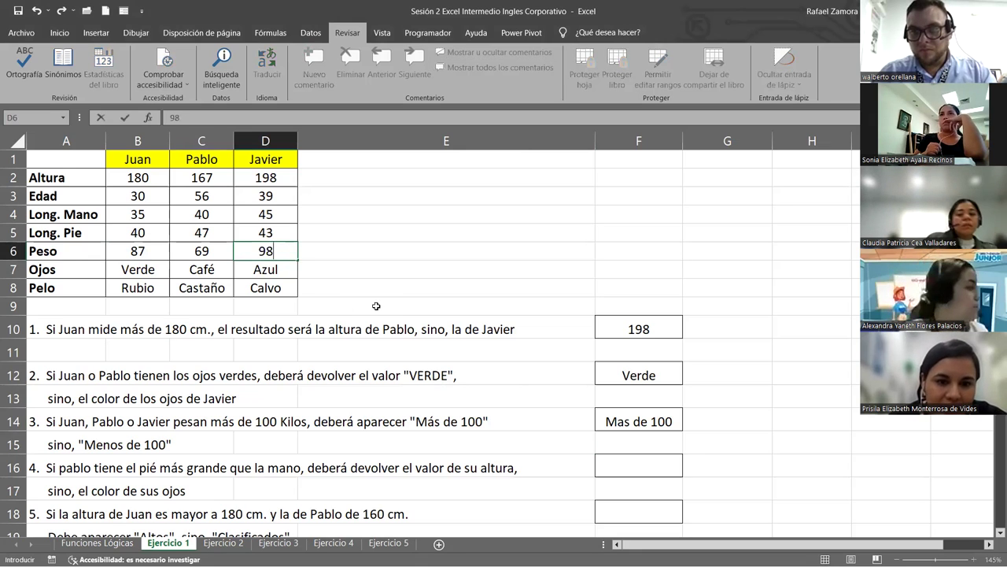
{"action": "key", "text": "Return"}
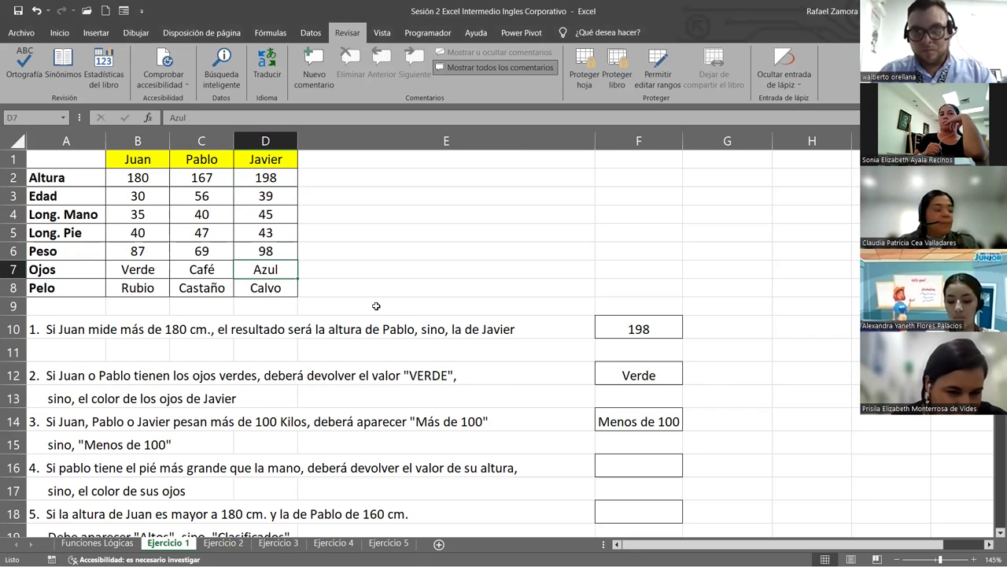
{"action": "key", "text": "ctrl+z"}
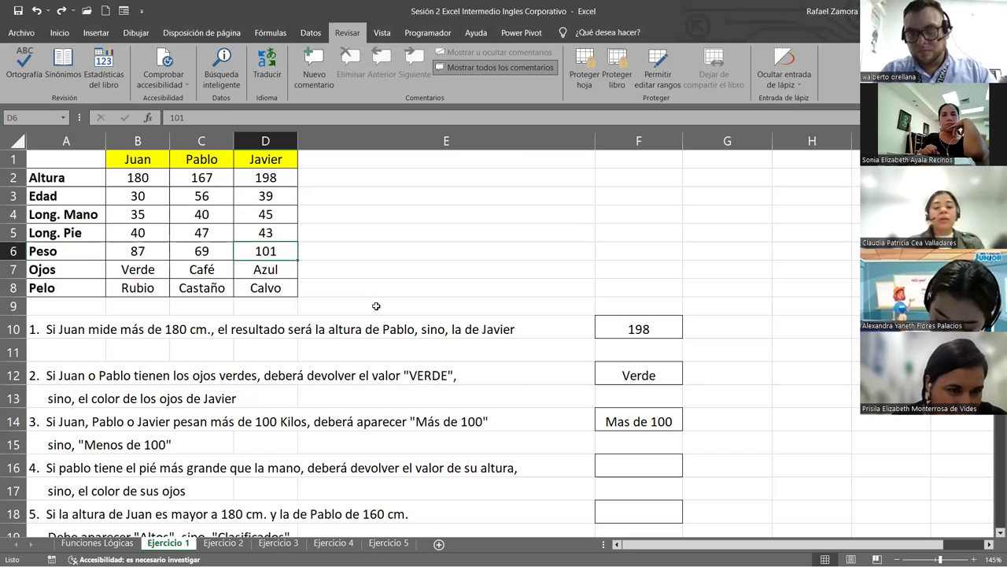
Replace O with Y in F14 so it reads =SI(Y(B6>100,C6>100,D6>100),"Mas de 100","Menos de 100")
{"action": "left_click", "coordinate": [622, 423]}
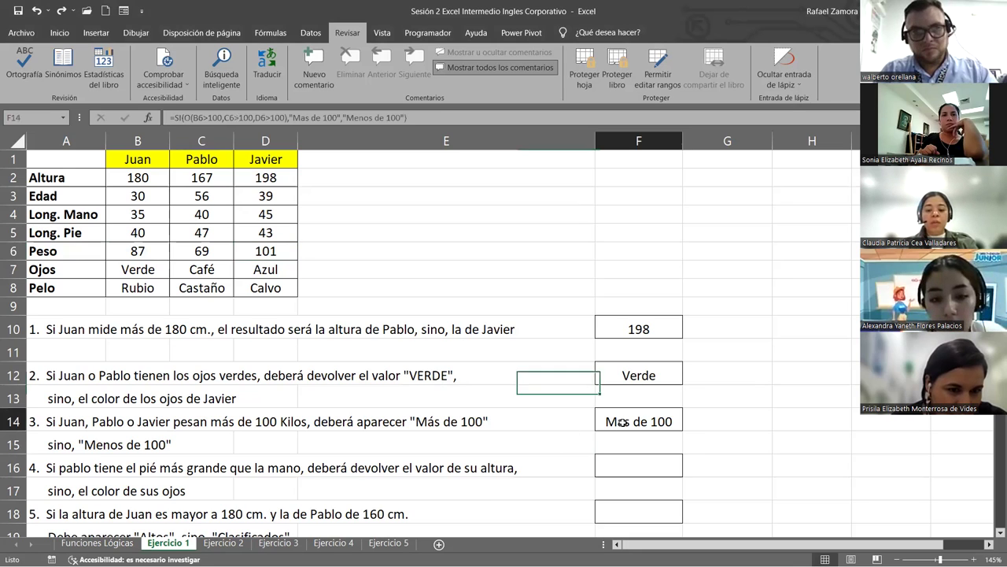
{"action": "double_click", "coordinate": [623, 422]}
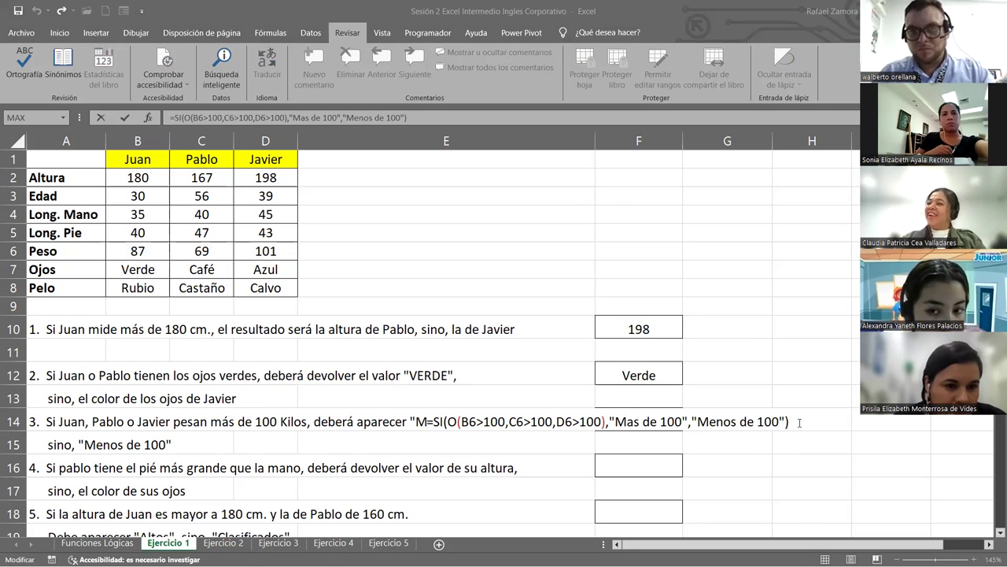
{"action": "left_click", "coordinate": [444, 417]}
{"action": "left_click_drag", "start_coordinate": [434, 422], "coordinate": [834, 433]}
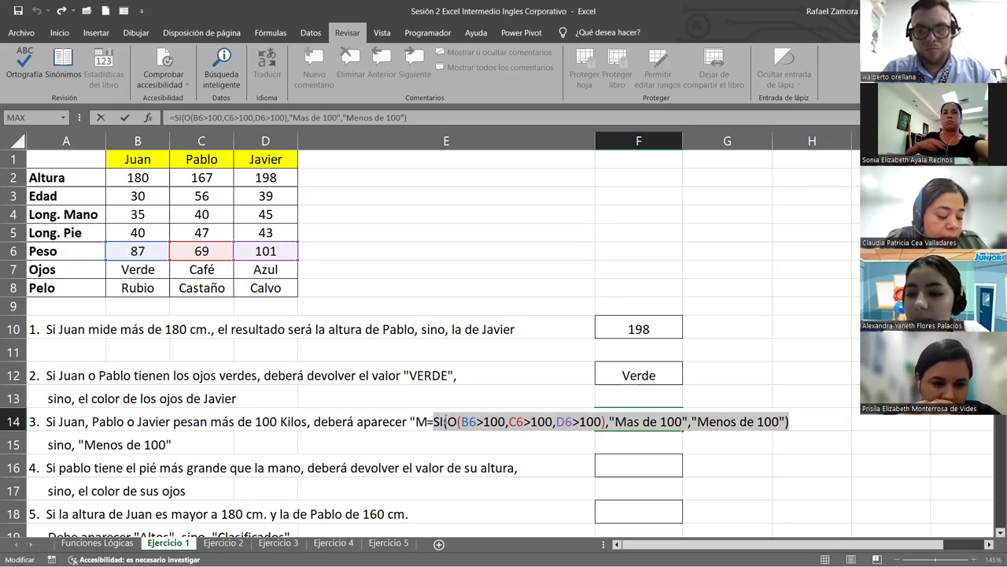
{"action": "left_click_drag", "start_coordinate": [448, 422], "coordinate": [456, 421]}
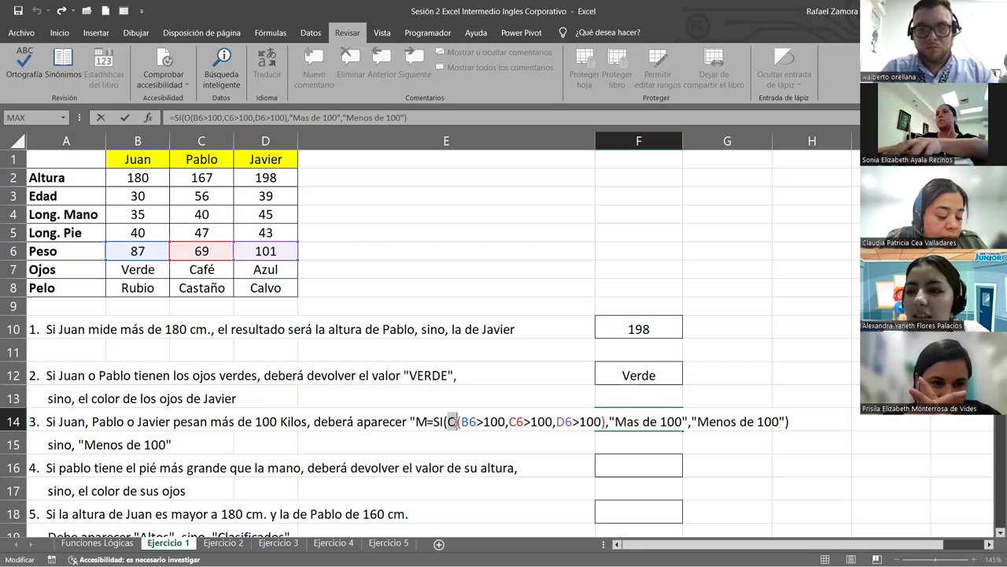
{"action": "type", "text": "y"}
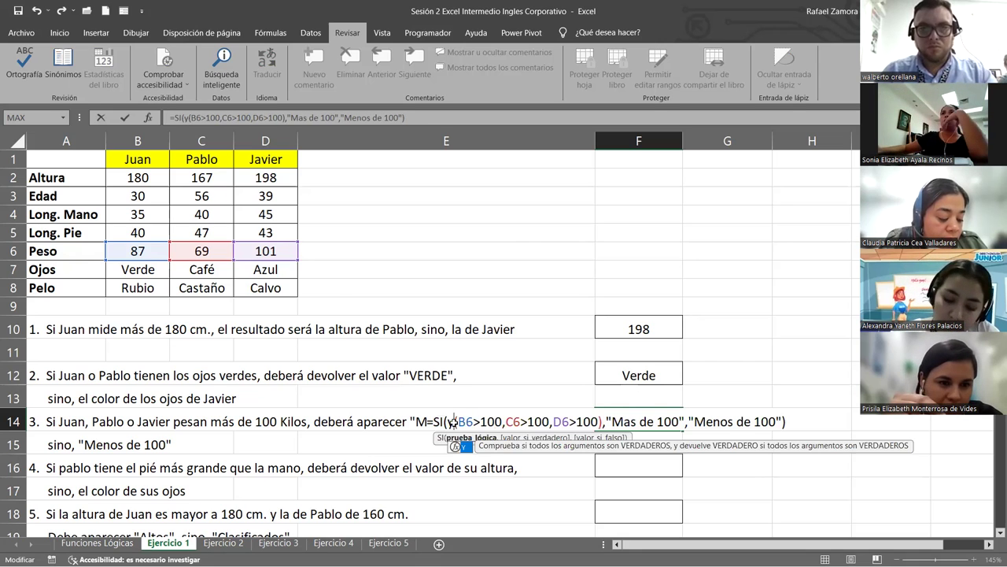
{"action": "key", "text": "Return"}
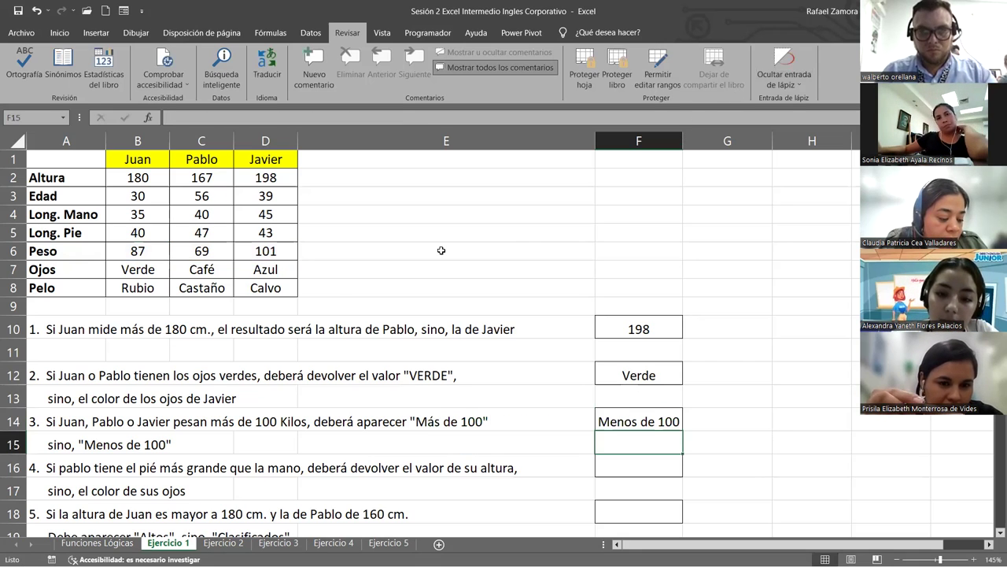
Autofit column F and change the weights to 102 in C6 and 103 in B6
{"action": "double_click", "coordinate": [685, 140]}
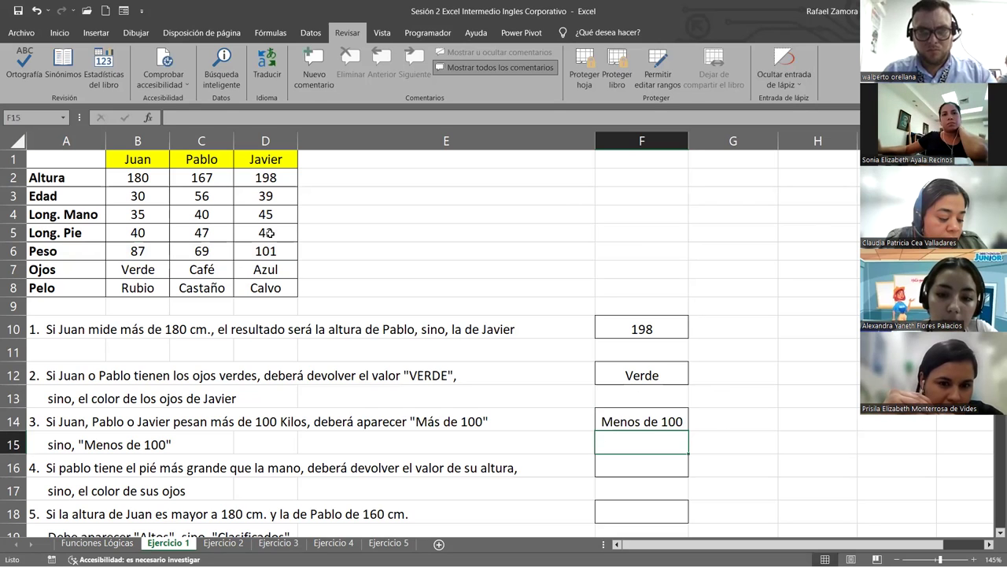
{"action": "left_click", "coordinate": [212, 252]}
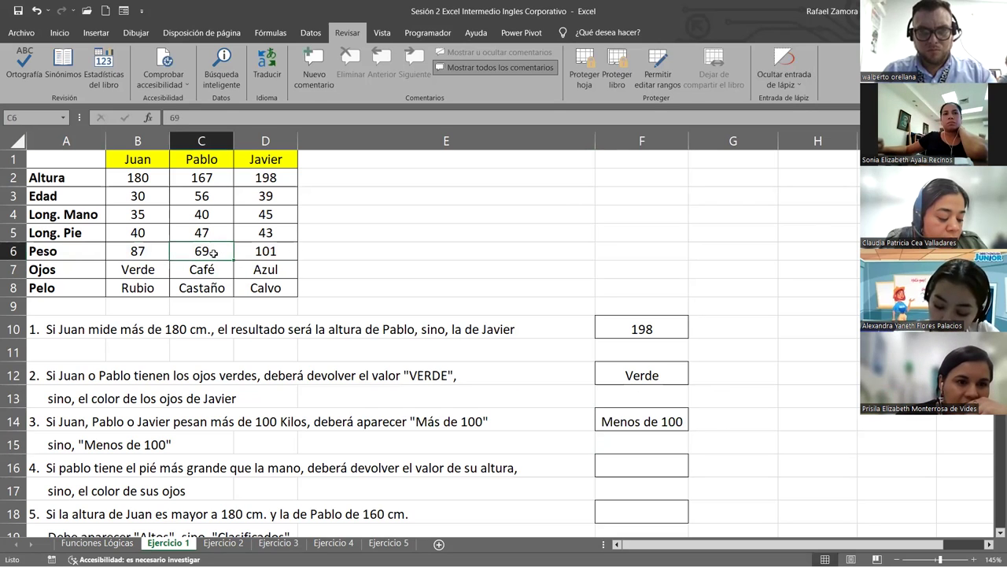
{"action": "type", "text": "102"}
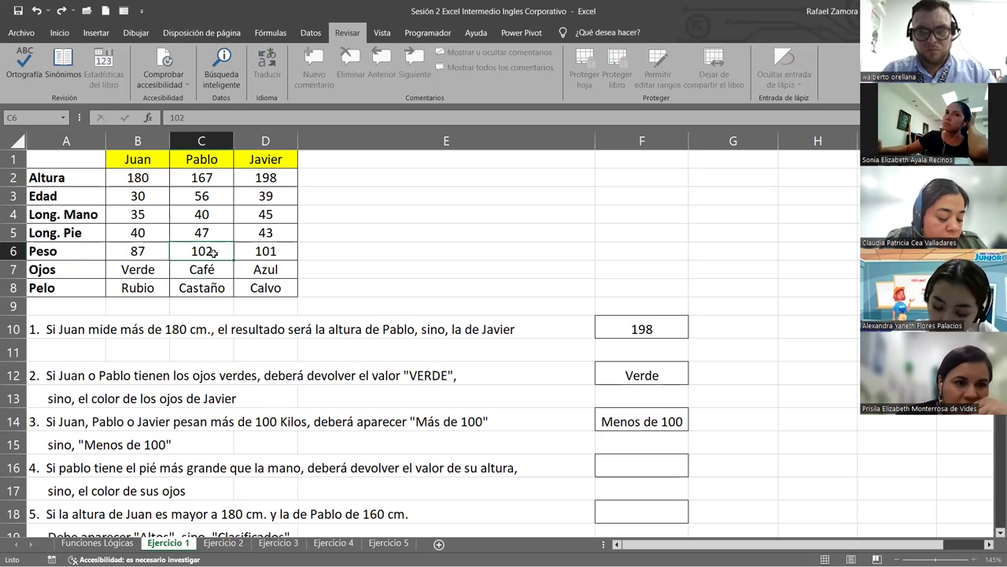
{"action": "key", "text": "Return"}
{"action": "left_click", "coordinate": [143, 252]}
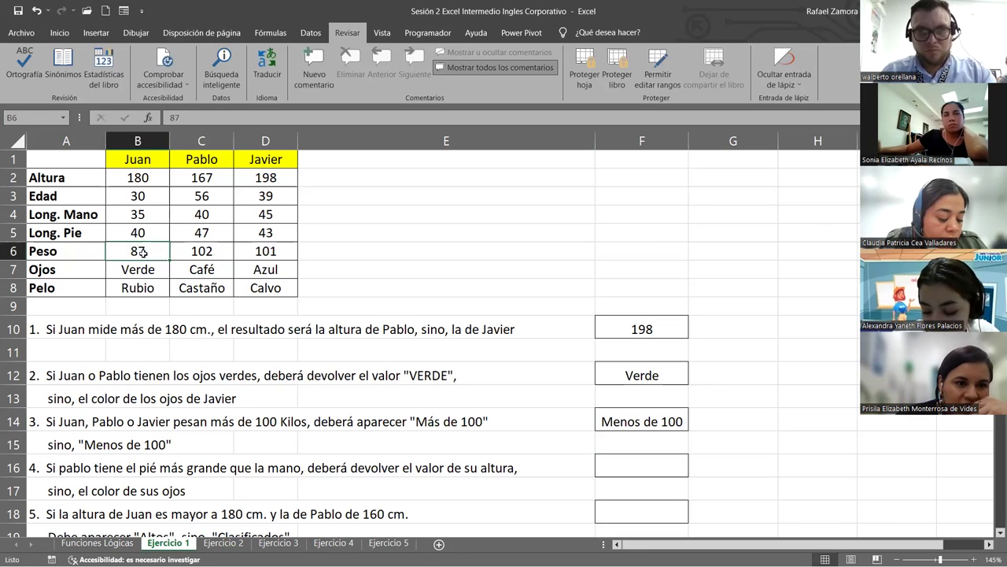
{"action": "type", "text": "10"}
{"action": "key", "text": "Return"}
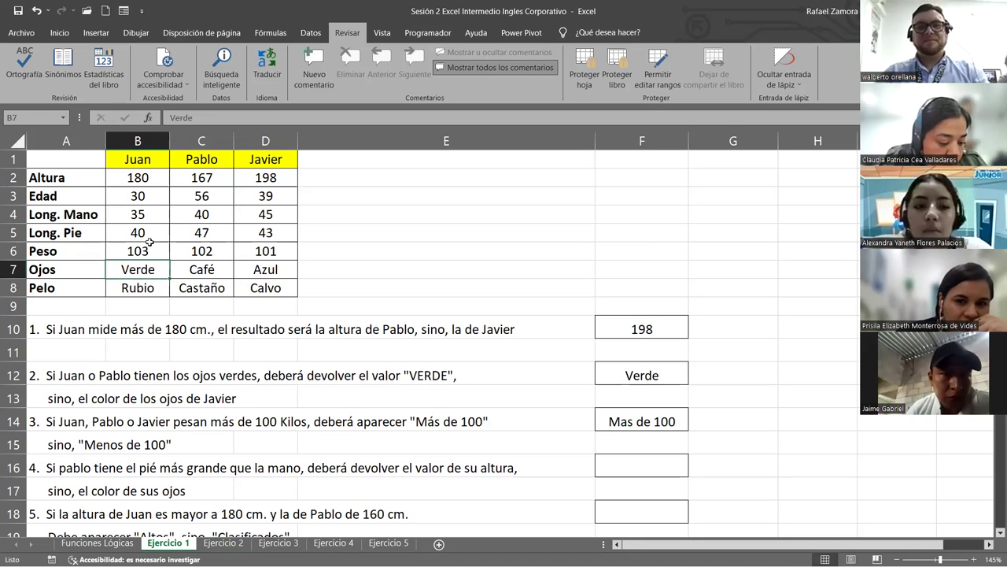
Point out the three weights in B6, C6 and D6, then select an empty cell
{"action": "left_click", "coordinate": [147, 250]}
{"action": "left_click", "coordinate": [214, 252]}
{"action": "left_click", "coordinate": [266, 256]}
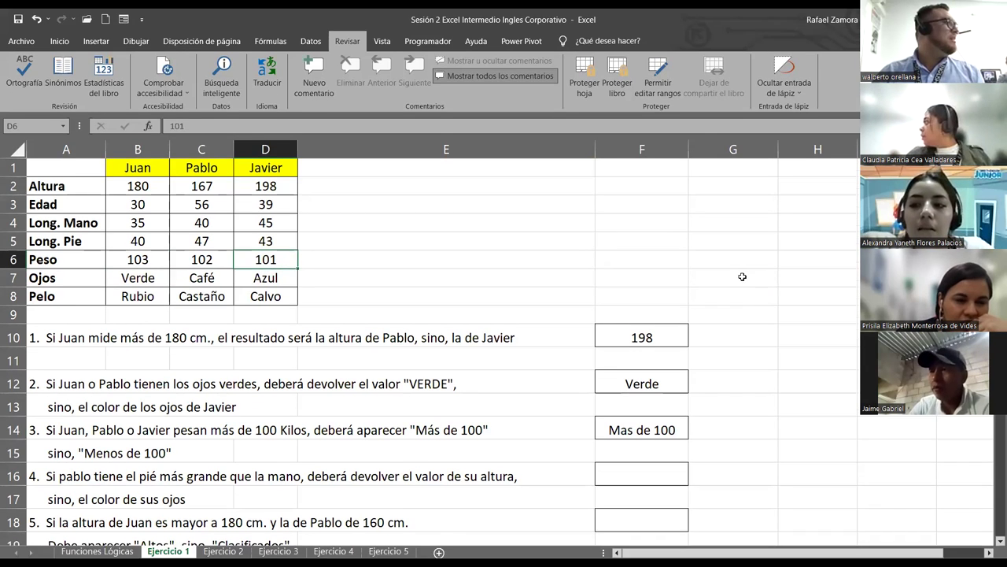
{"action": "left_click", "coordinate": [742, 276]}
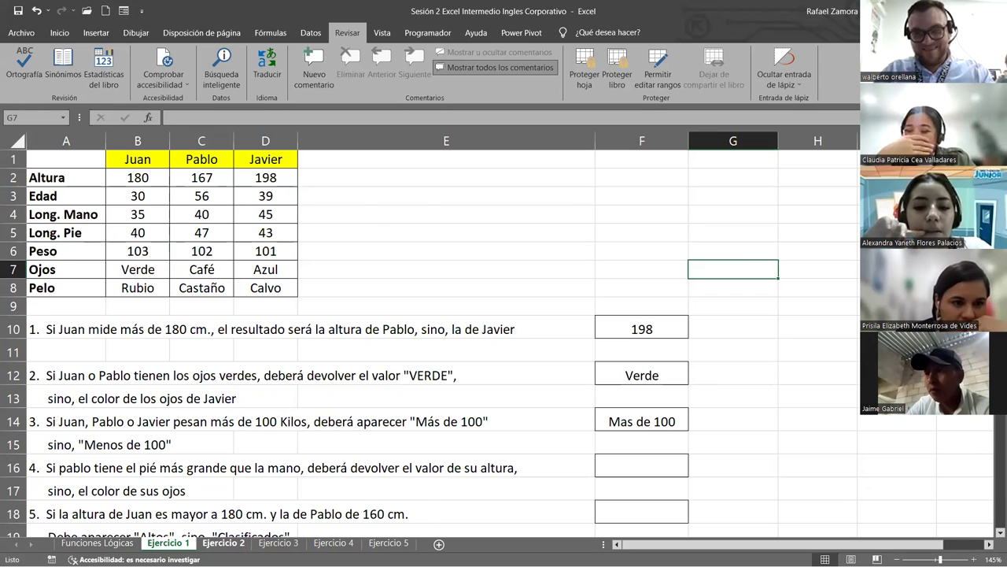
{"action": "left_click", "coordinate": [224, 543]}
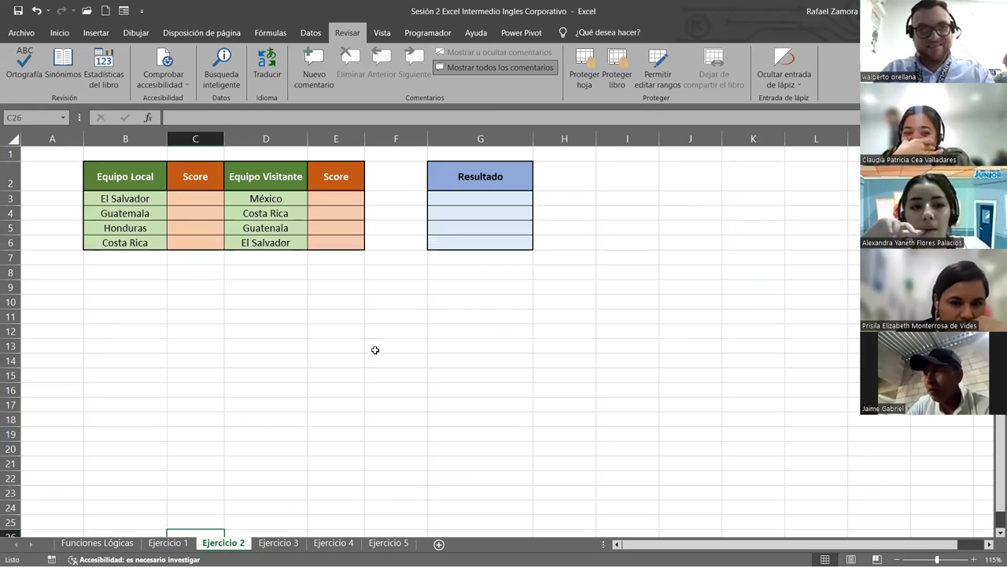
{"action": "scroll", "coordinate": [355, 387], "scroll_direction": "up", "scroll_amount": 1, "text": "ctrl"}
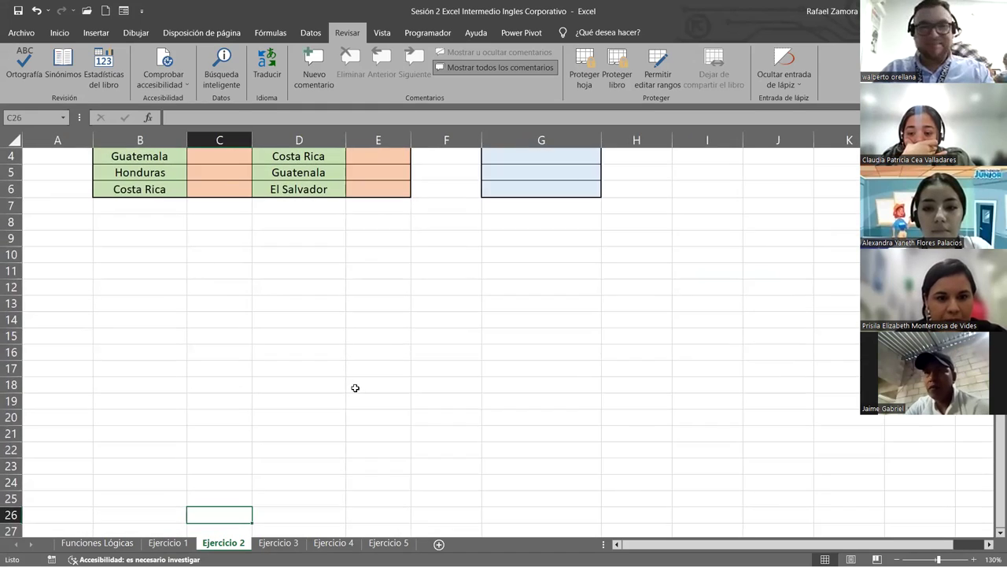
{"action": "scroll", "coordinate": [355, 387], "scroll_direction": "up", "scroll_amount": 1}
{"action": "left_click", "coordinate": [168, 542]}
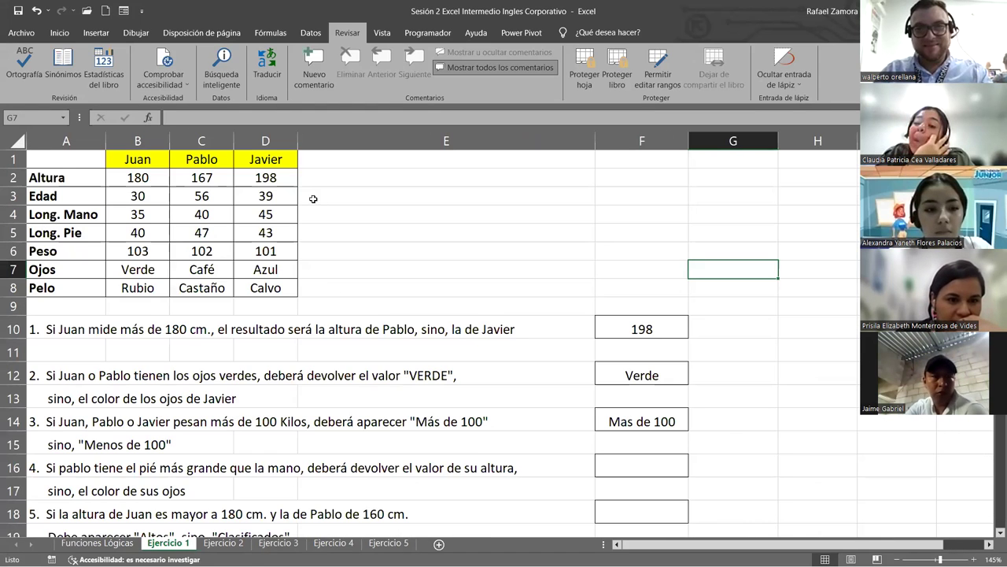
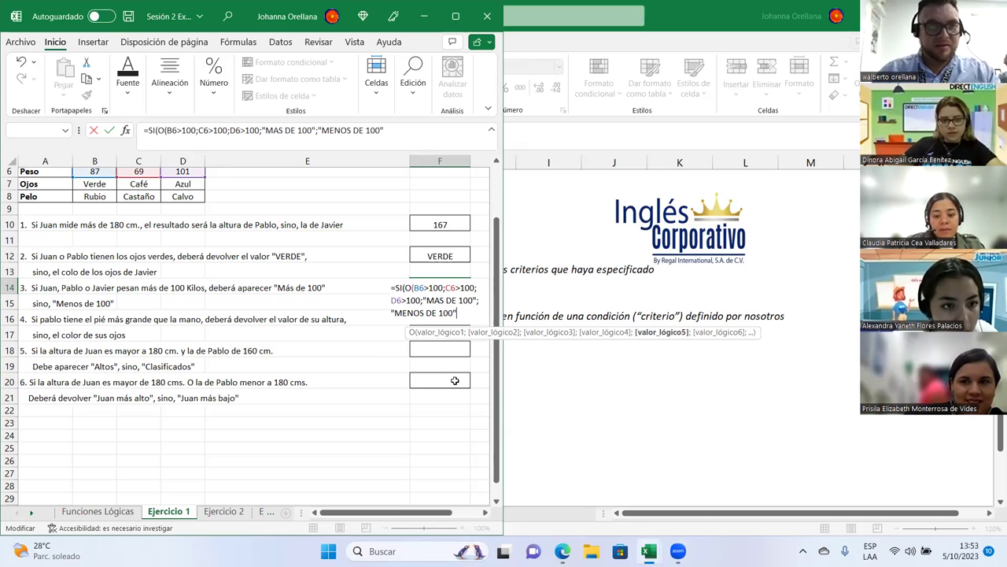
Close the F14 weight-check formula with ')' and try entering it, dismissing the missing-parenthesis warnings
{"action": "key", "text": "Caps_Lock"}
{"action": "type", "text": "9"}
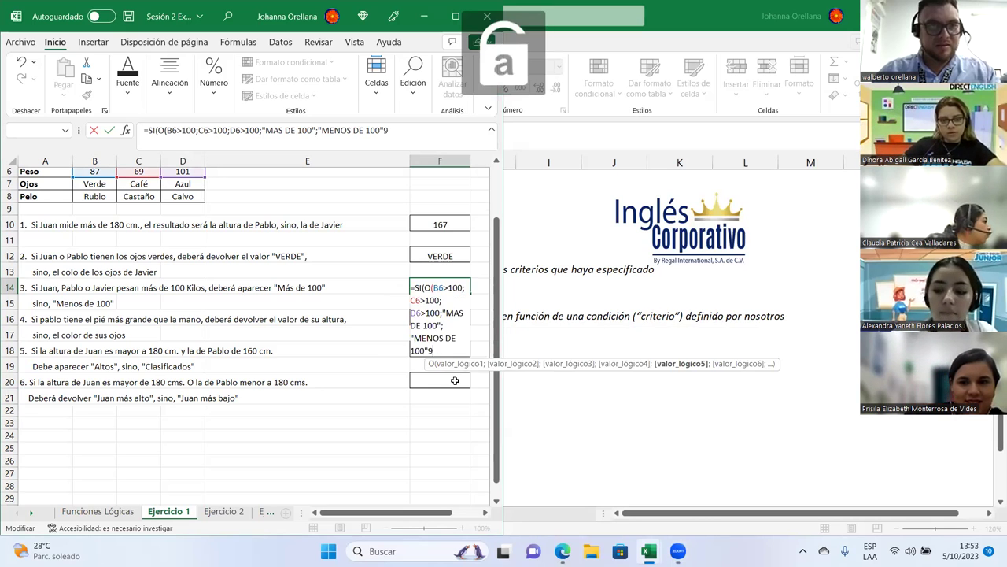
{"action": "key", "text": "BackSpace"}
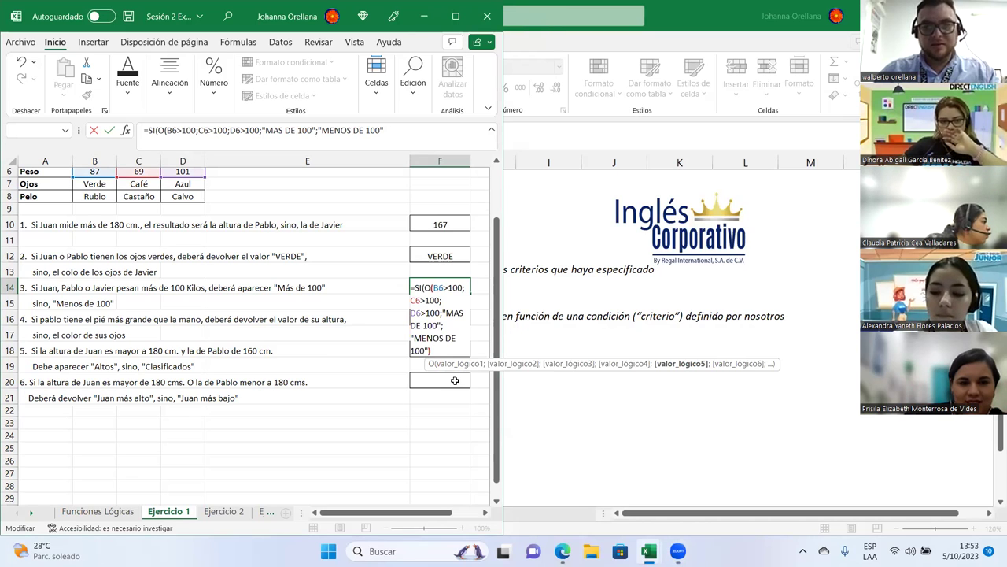
{"action": "type", "text": ")"}
{"action": "key", "text": "Return"}
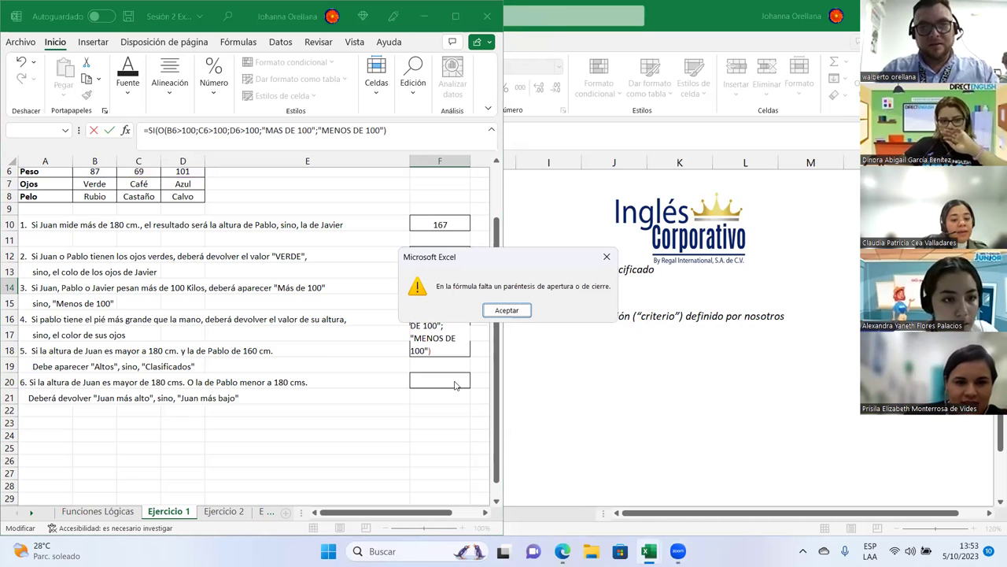
{"action": "left_click", "coordinate": [508, 311]}
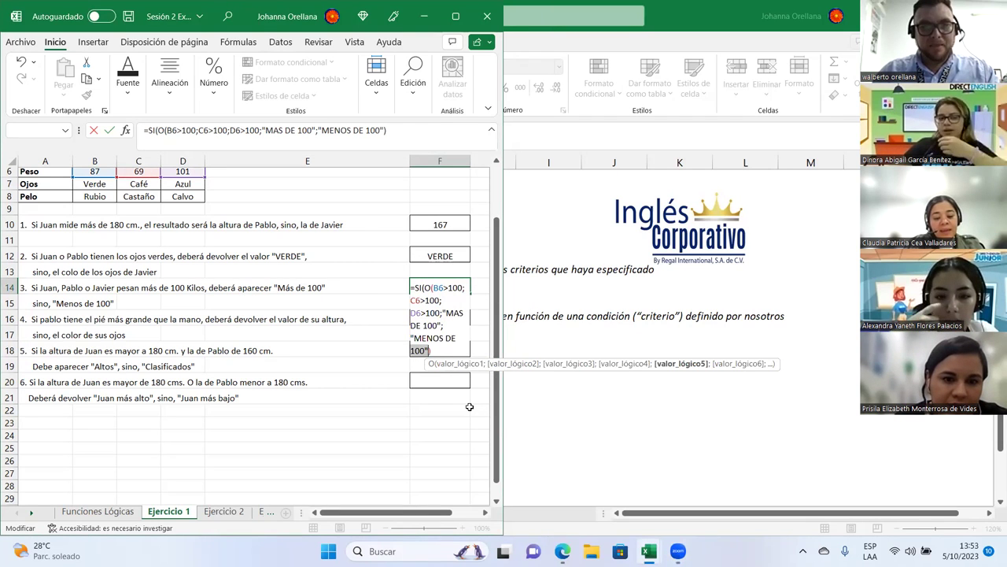
{"action": "key", "text": "Return"}
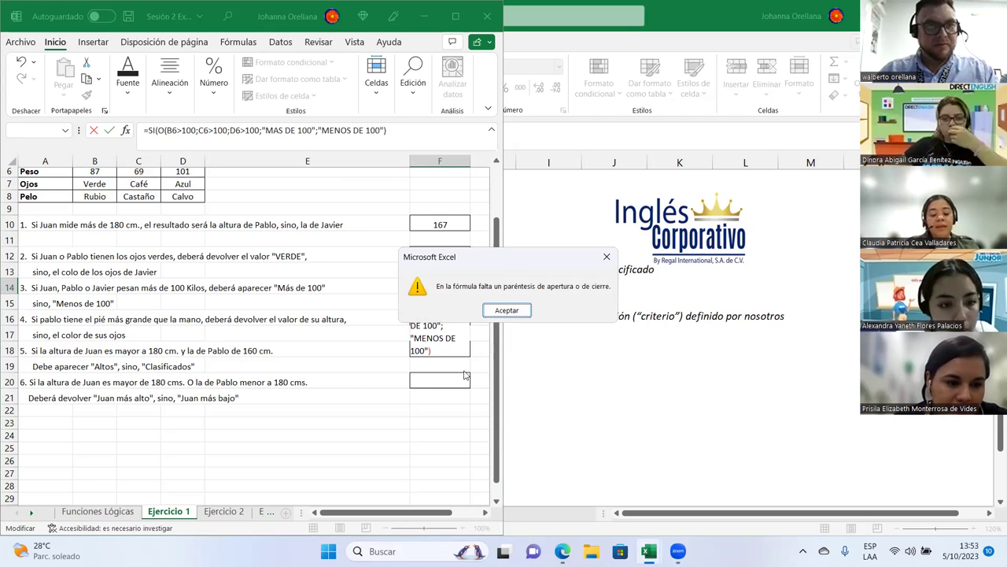
{"action": "left_click", "coordinate": [497, 310]}
{"action": "left_click", "coordinate": [437, 350]}
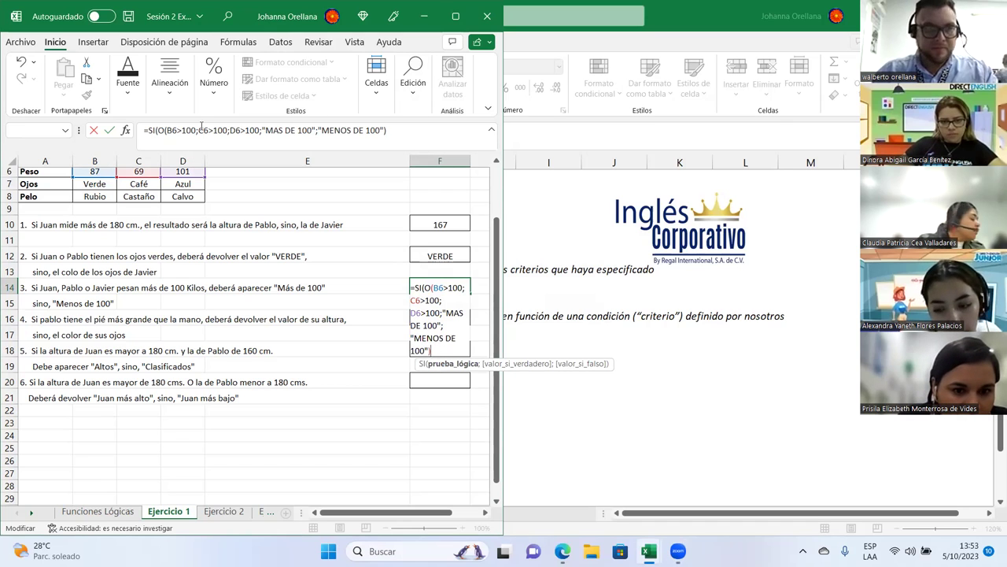
Fix F14's O(B6>100;C6>100;D6>100) test after the D6>100 condition and enter the formula
{"action": "left_click", "coordinate": [198, 131]}
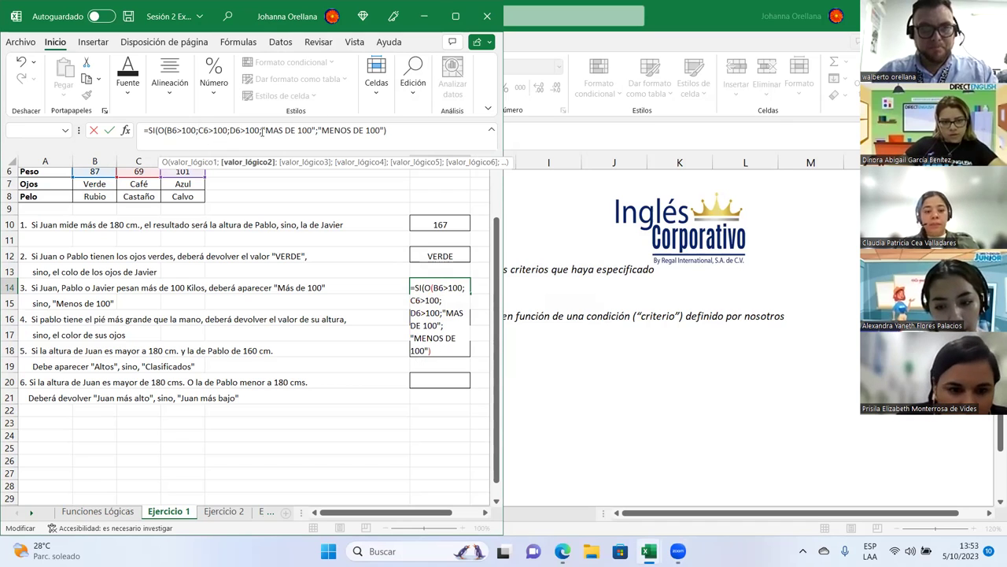
{"action": "left_click", "coordinate": [261, 130]}
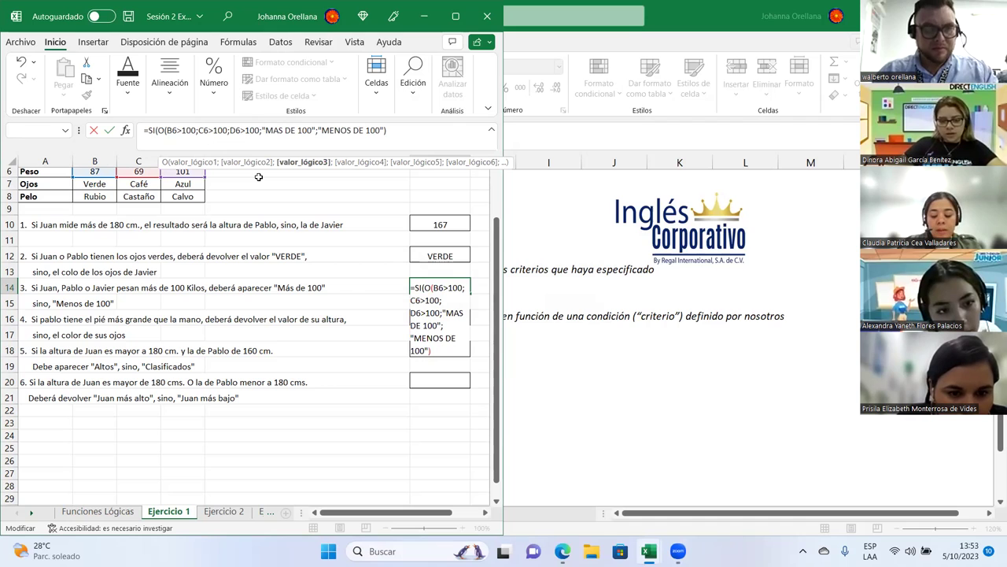
{"action": "left_click", "coordinate": [160, 130]}
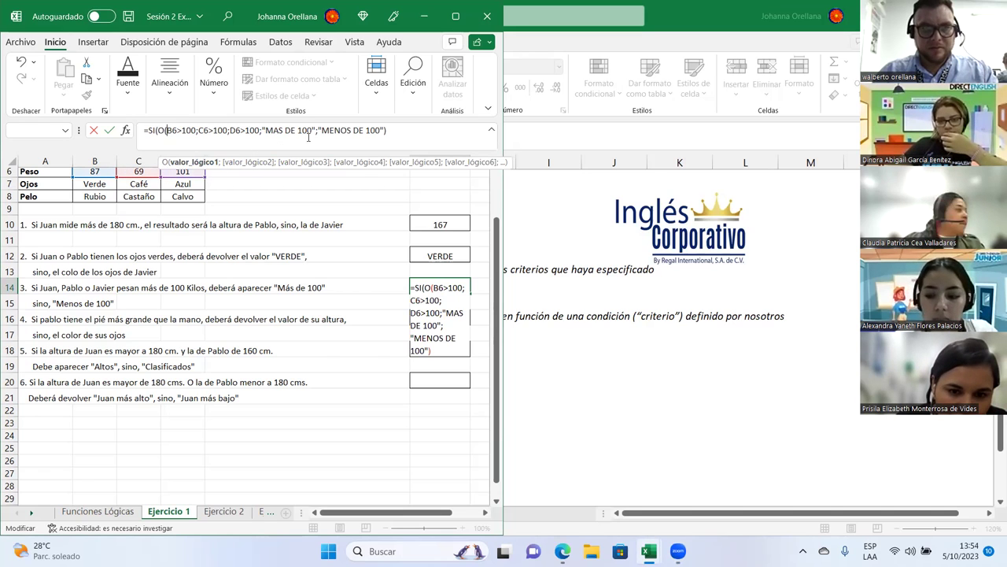
{"action": "left_click", "coordinate": [260, 131]}
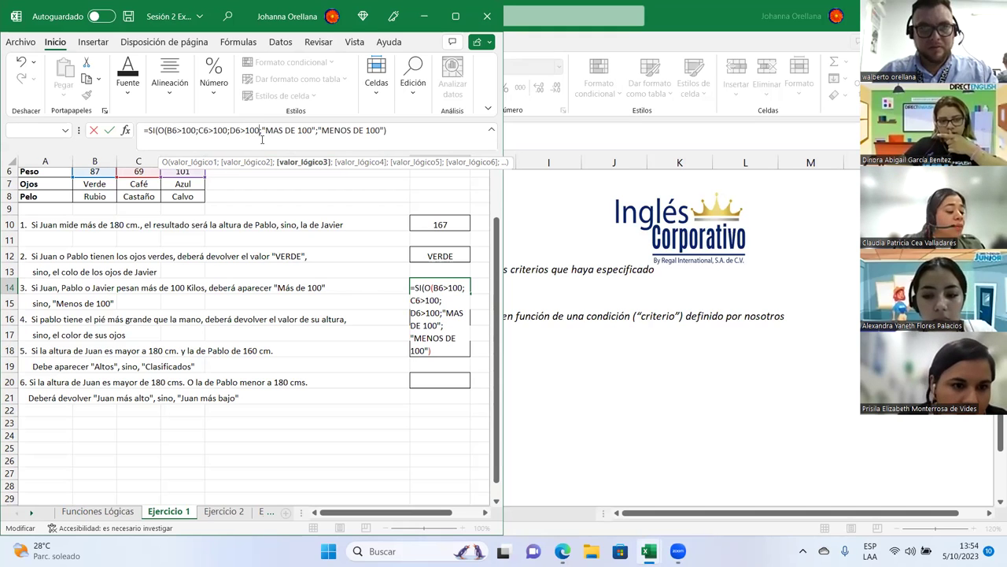
{"action": "type", "text": ");"}
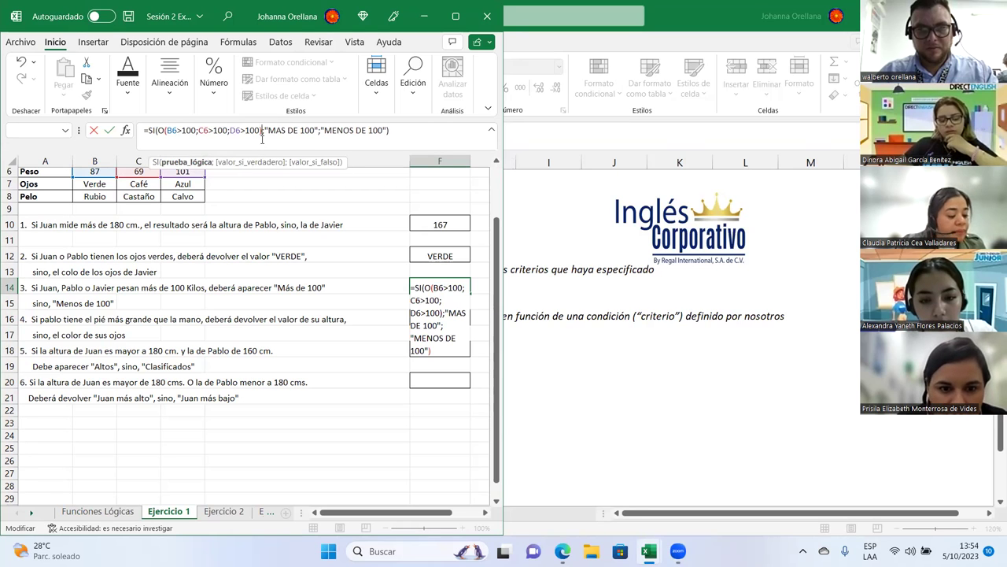
{"action": "key", "text": "Return"}
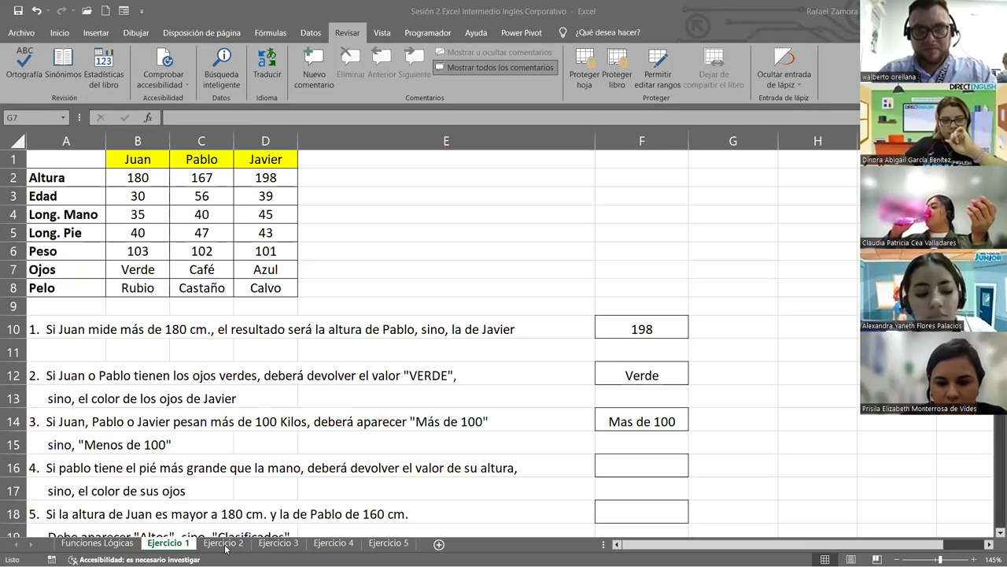
Go to the Ejercicio 2 sheet and scroll up to its home-versus-visiting match table
{"action": "left_click", "coordinate": [223, 542]}
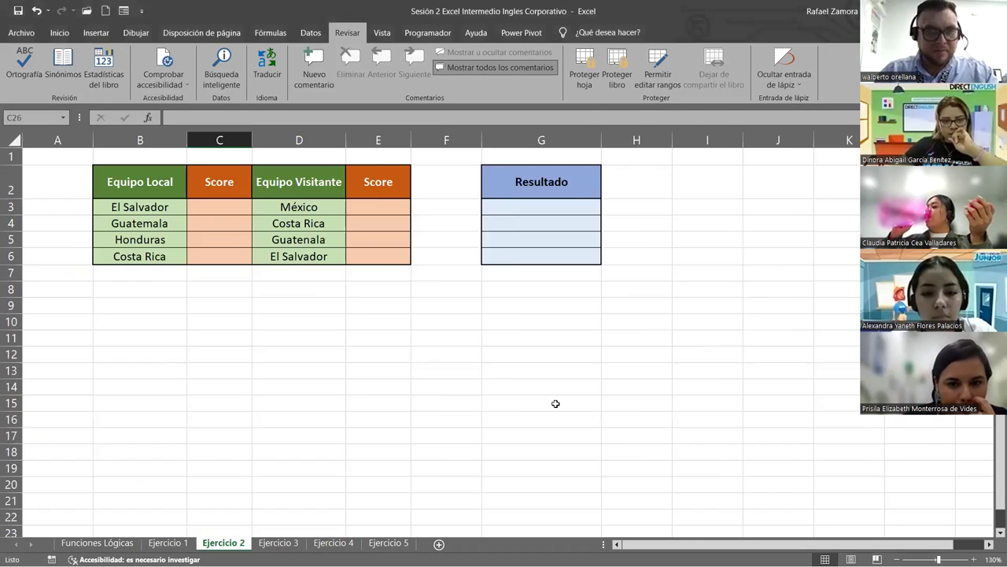
{"action": "scroll", "coordinate": [551, 397], "scroll_direction": "up", "scroll_amount": 1}
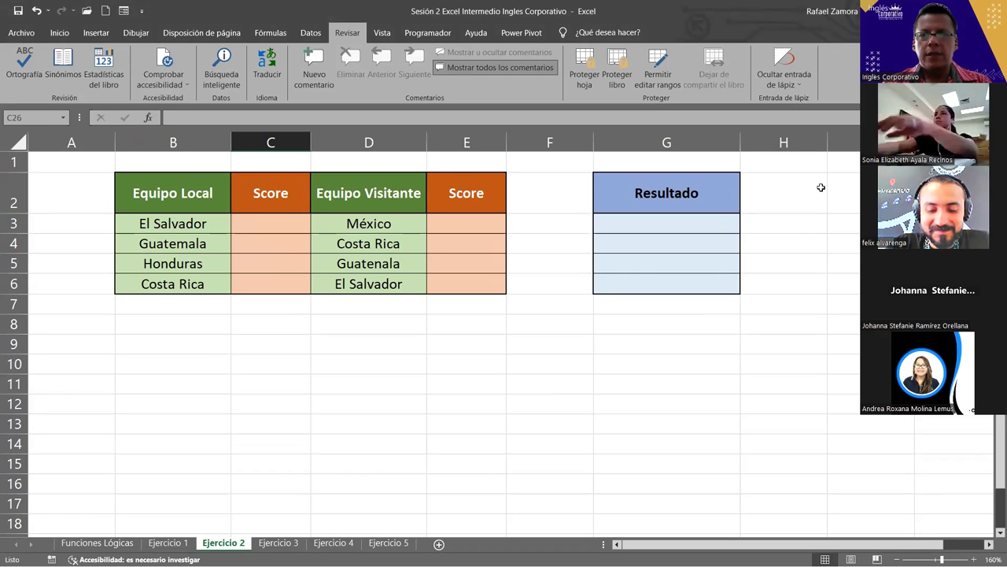
Enter =ALEATORIO.ENTRE(0,3) in C3 as the first home score
{"action": "left_click", "coordinate": [203, 192]}
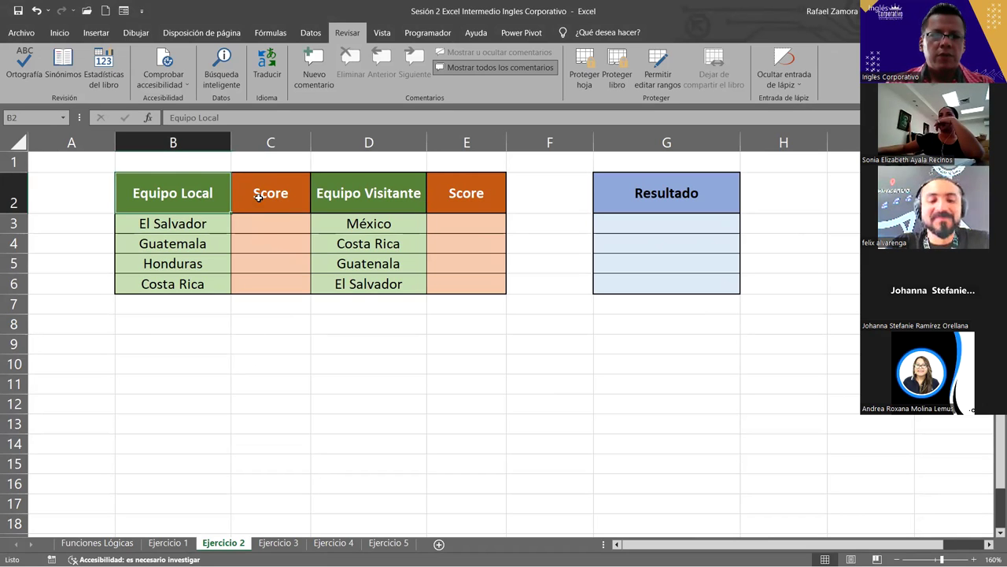
{"action": "left_click", "coordinate": [266, 227]}
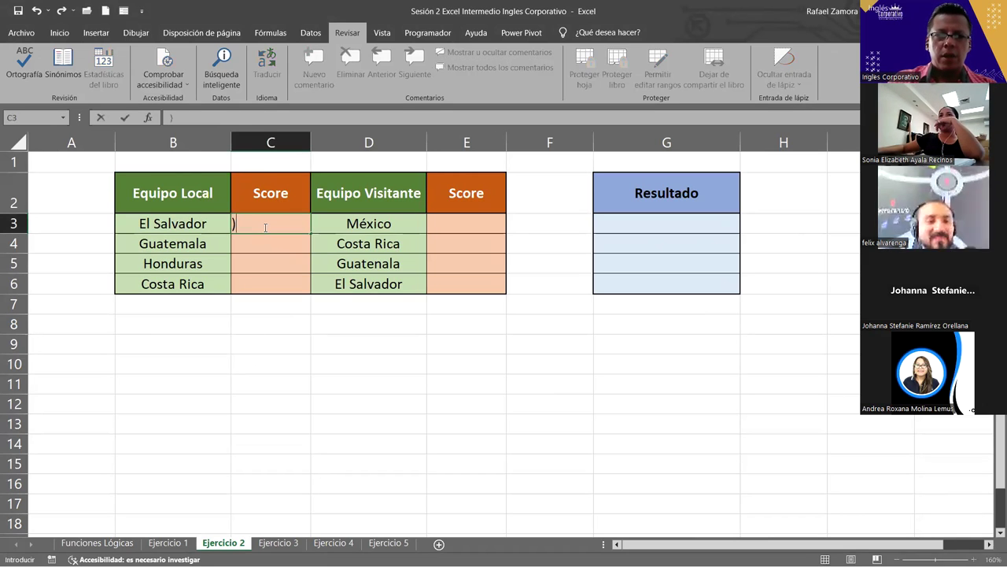
{"action": "type", "text": "="}
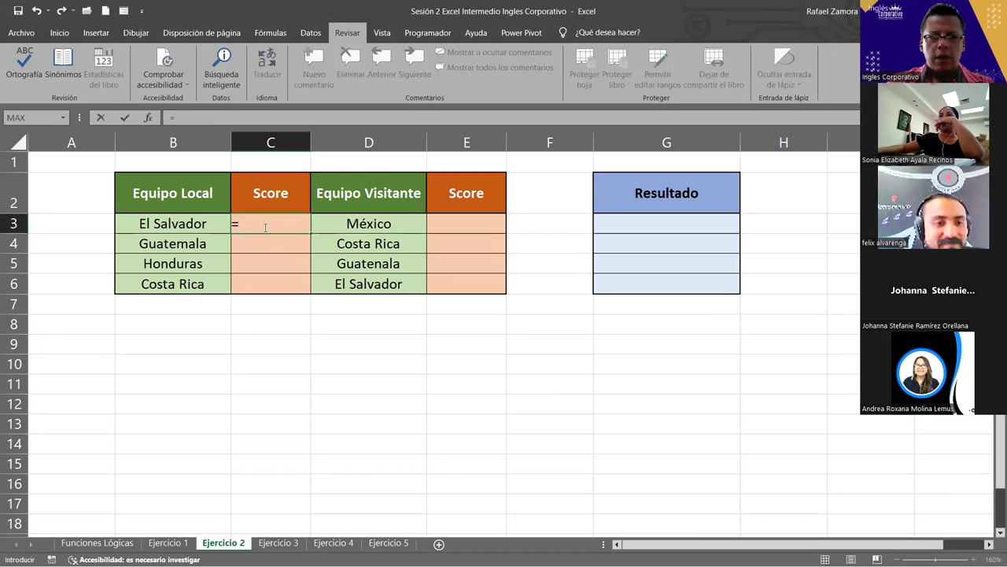
{"action": "type", "text": "ale"}
{"action": "key", "text": "Down"}
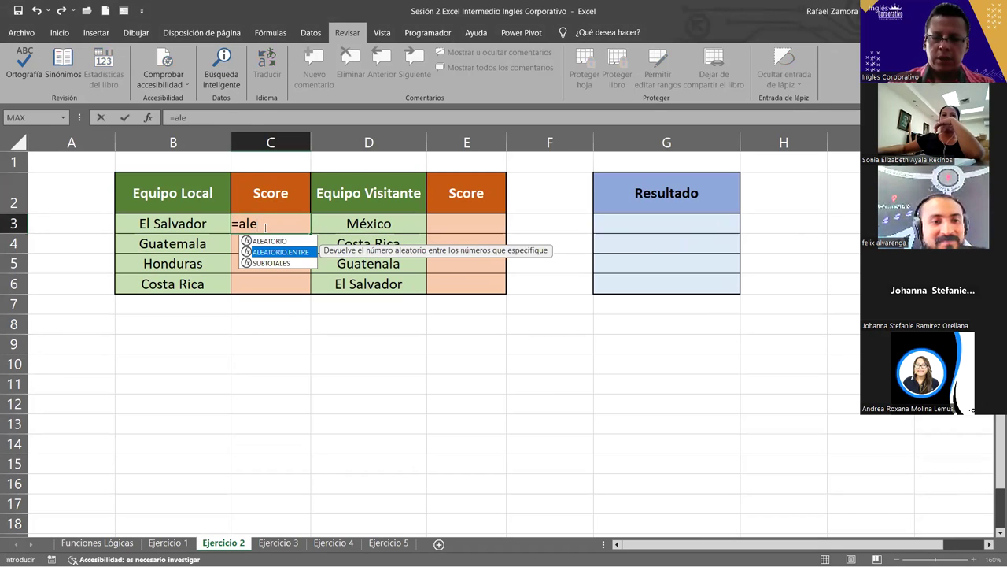
{"action": "key", "text": "Tab"}
{"action": "type", "text": ",3"}
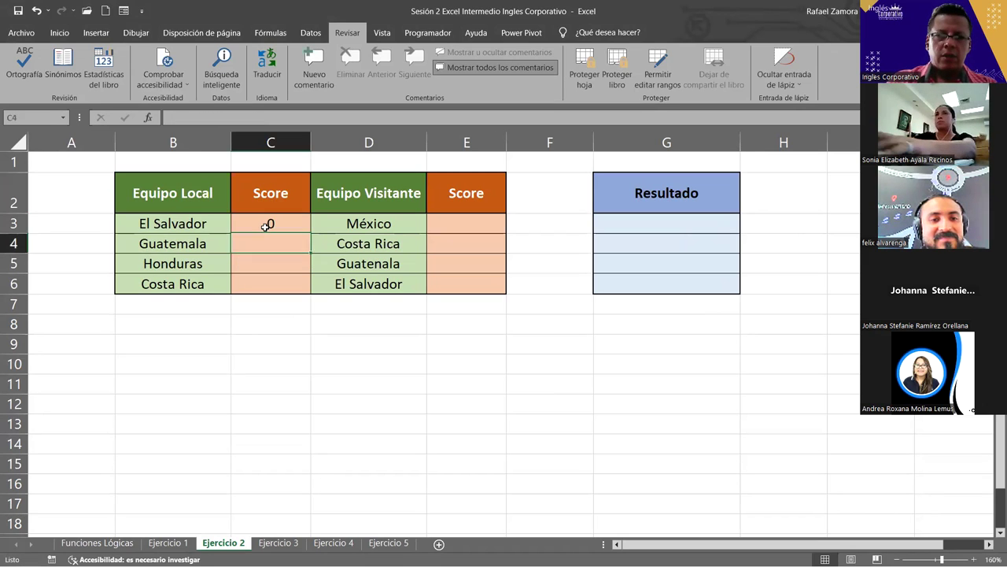
{"action": "key", "text": "Return"}
Fill the random formula down to C6 and copy C3:C6 into the visiting scores E3:E6
{"action": "left_click", "coordinate": [270, 224]}
{"action": "left_click_drag", "start_coordinate": [312, 234], "coordinate": [314, 294]}
{"action": "key", "text": "ctrl+c"}
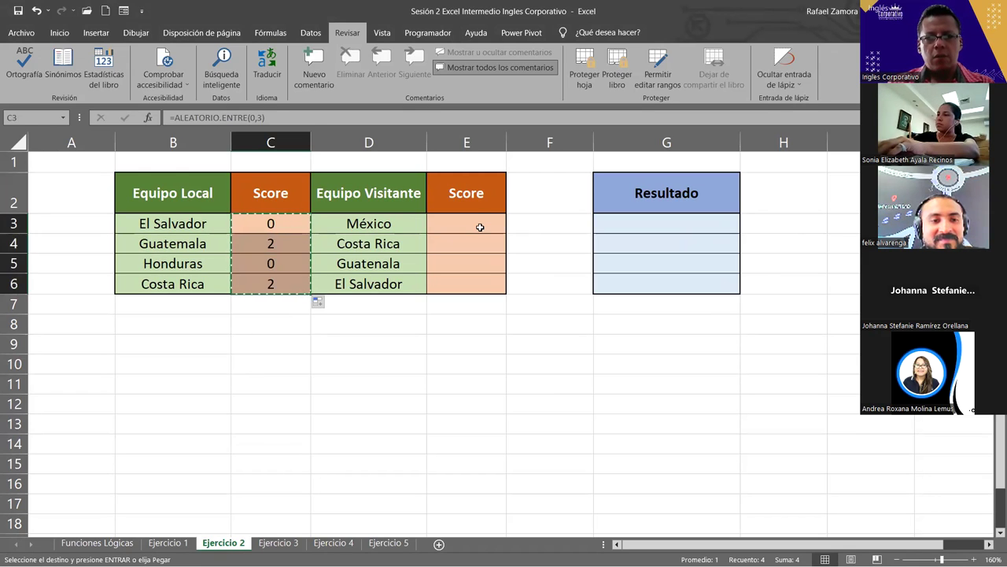
{"action": "left_click", "coordinate": [480, 227]}
{"action": "key", "text": "ctrl+v"}
{"action": "left_click", "coordinate": [548, 422]}
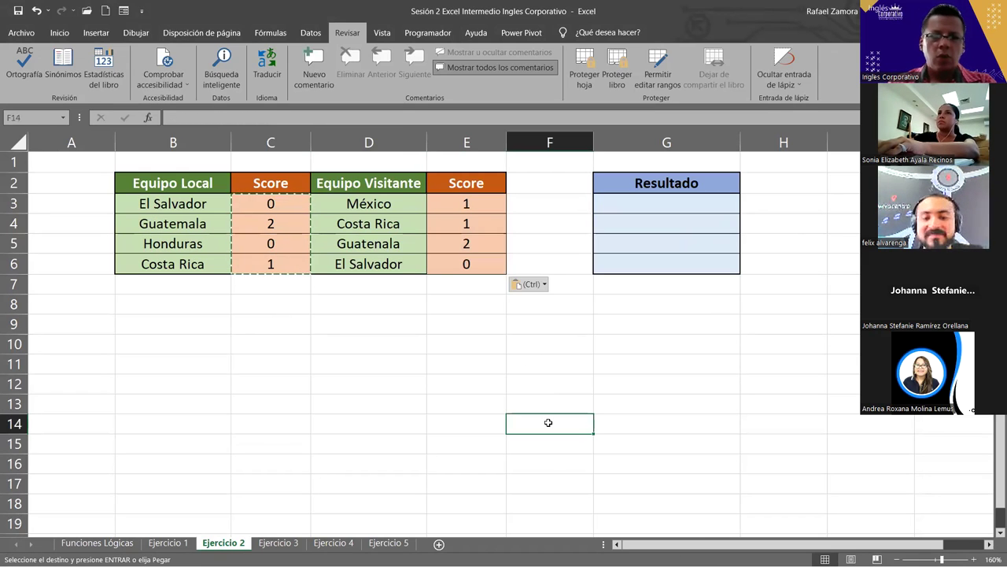
{"action": "key", "text": "Escape"}
{"action": "left_click", "coordinate": [558, 360]}
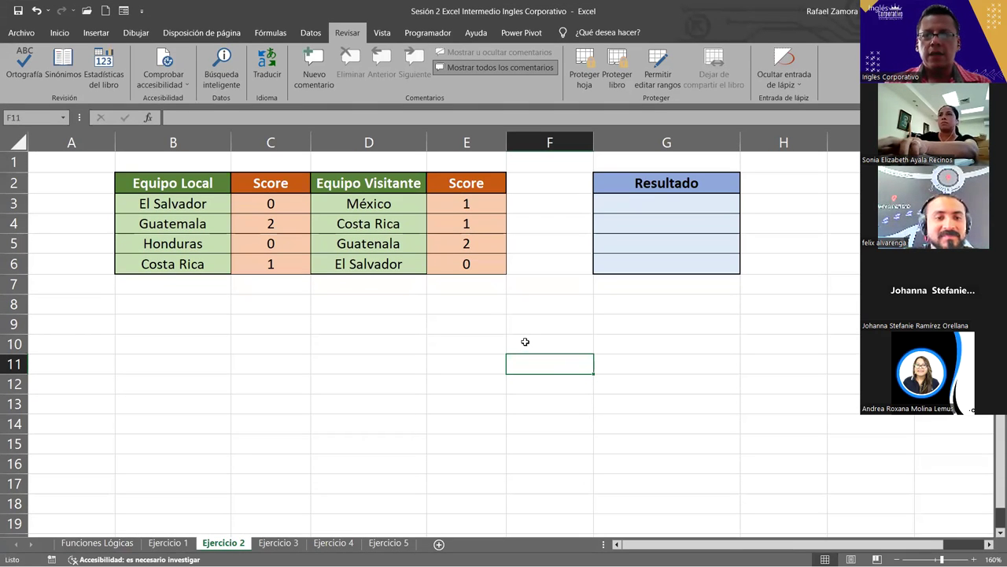
{"action": "double_click", "coordinate": [282, 202]}
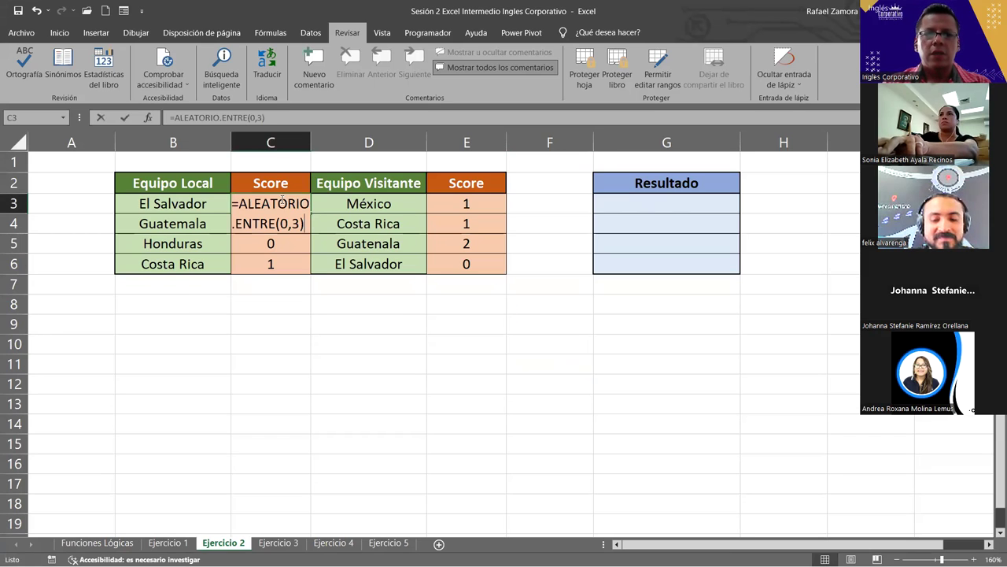
Check the ALEATORIO.ENTRE formulas in C4, E4, C5 and E6, then recalculate the scores with F9
{"action": "left_click", "coordinate": [518, 263]}
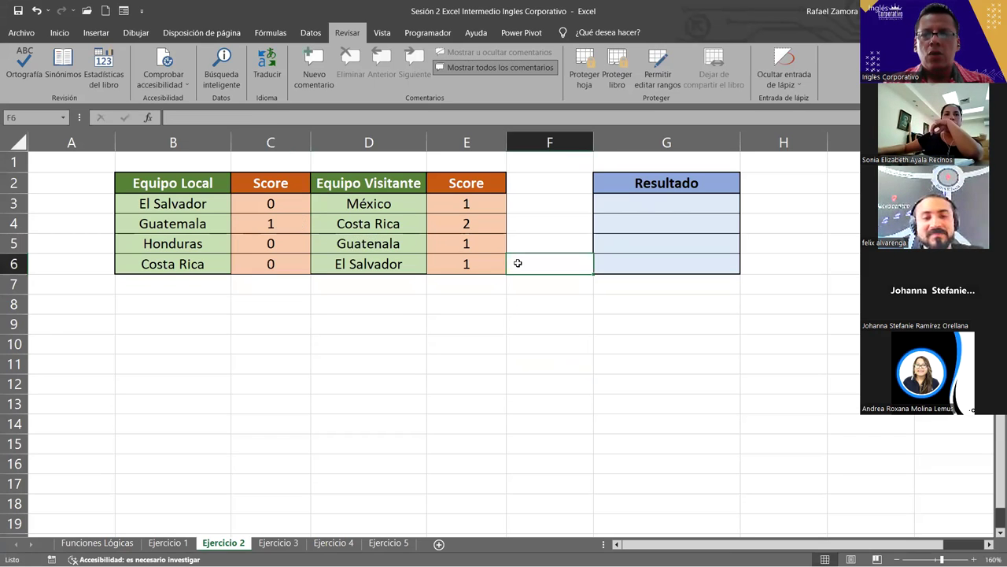
{"action": "left_click", "coordinate": [675, 209]}
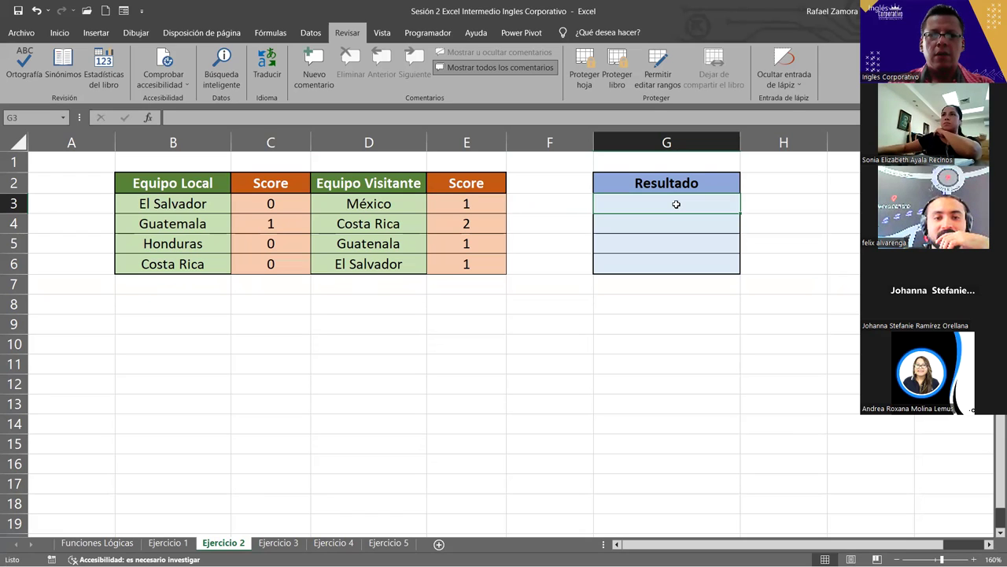
{"action": "left_click", "coordinate": [279, 219]}
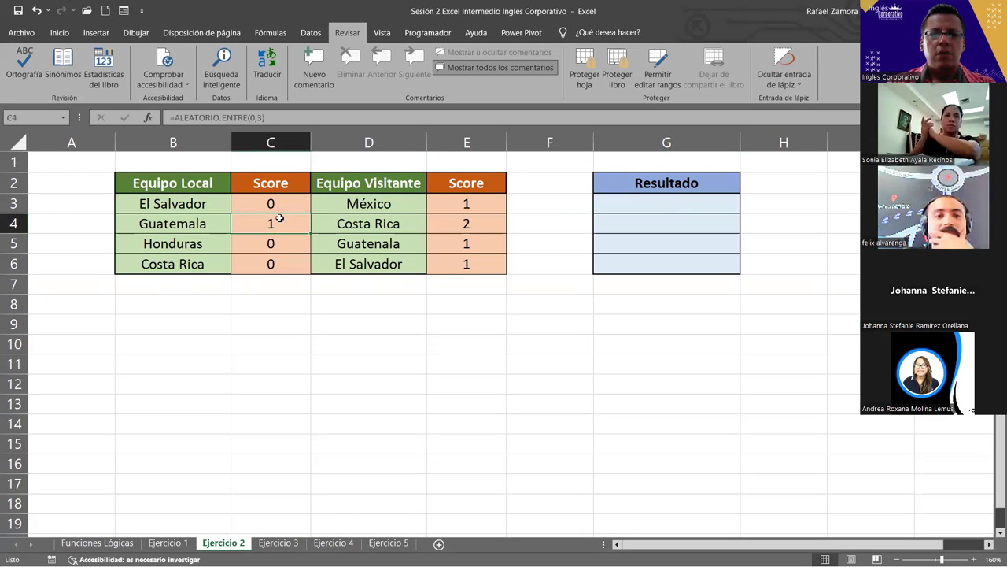
{"action": "left_click", "coordinate": [446, 223]}
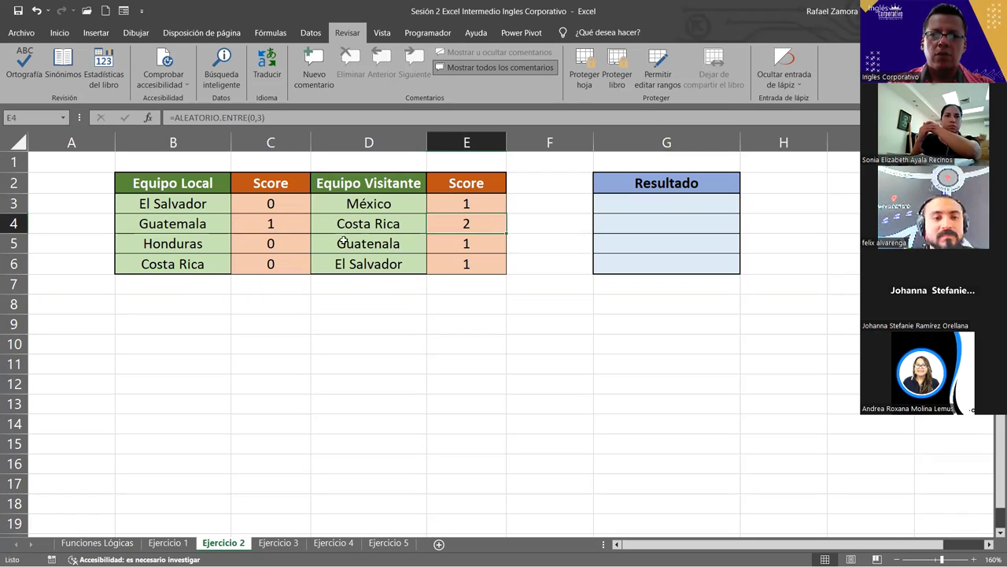
{"action": "left_click", "coordinate": [288, 245]}
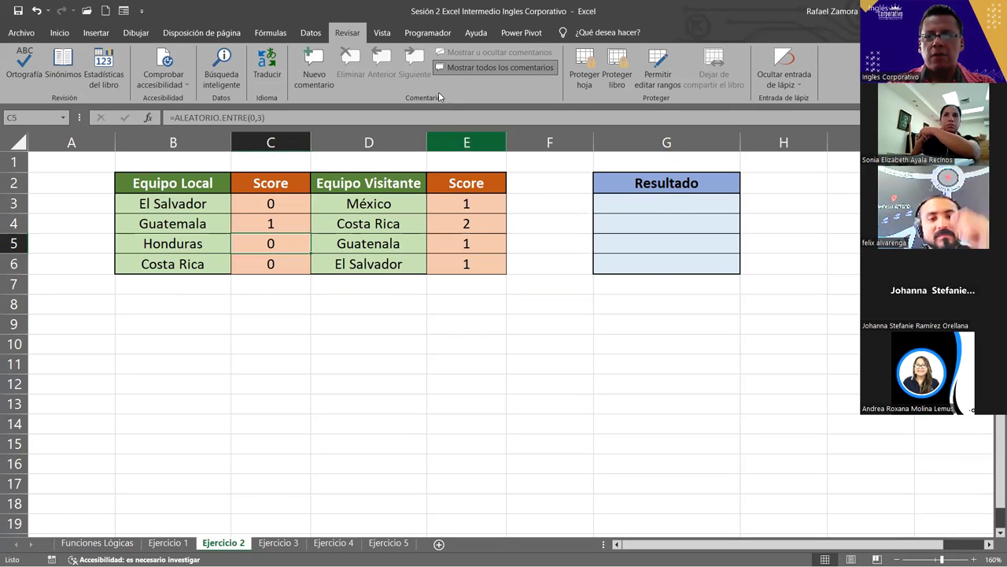
{"action": "left_click", "coordinate": [484, 264]}
{"action": "left_click", "coordinate": [515, 335]}
{"action": "key", "text": "F9"}
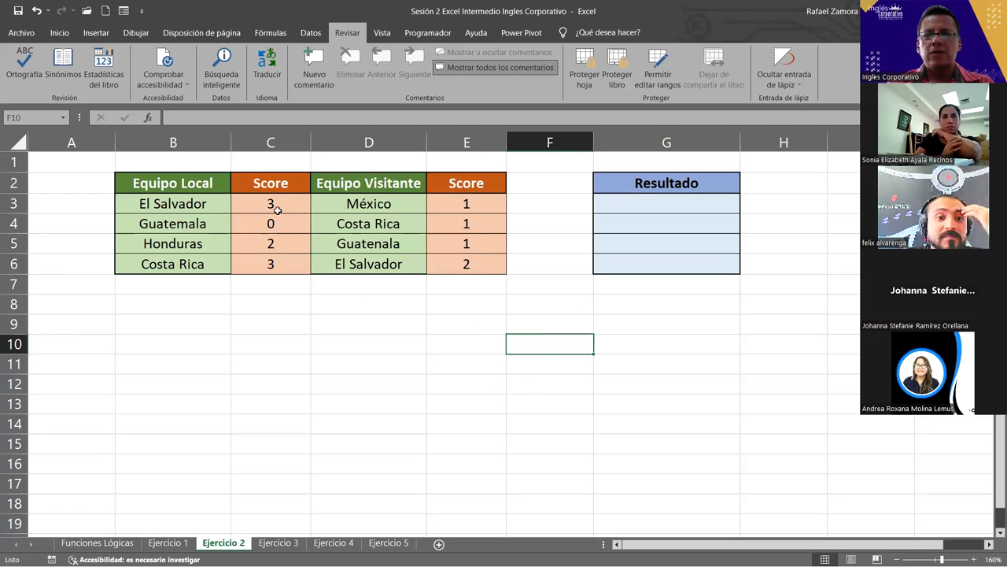
Recheck the C3 and E3 score formulas and regenerate the random scores twice with F9
{"action": "left_click", "coordinate": [287, 207]}
{"action": "left_click", "coordinate": [473, 205]}
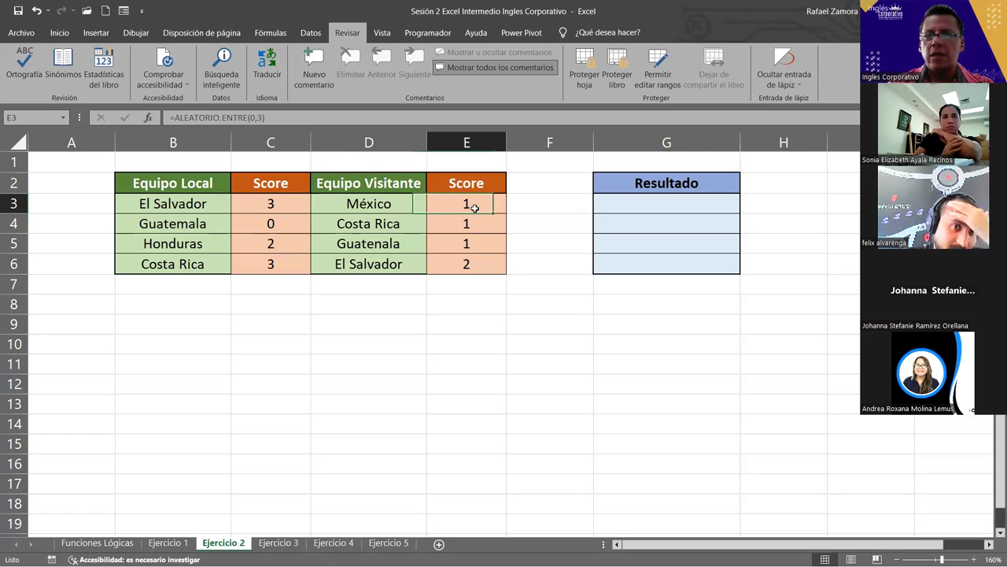
{"action": "left_click", "coordinate": [623, 200]}
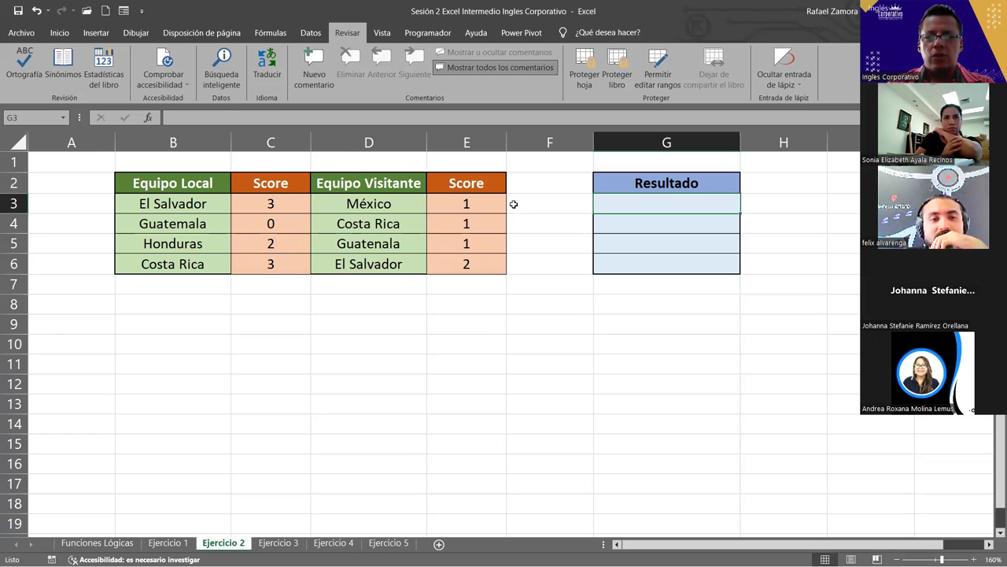
{"action": "left_click", "coordinate": [541, 307]}
{"action": "key", "text": "F9"}
{"action": "key", "text": "F9"}
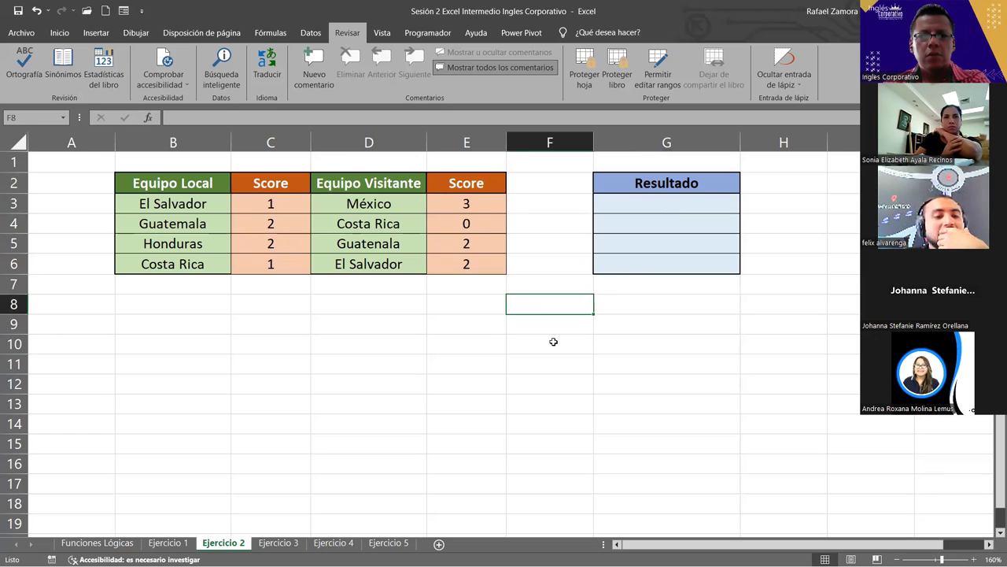
{"action": "key", "text": "F9"}
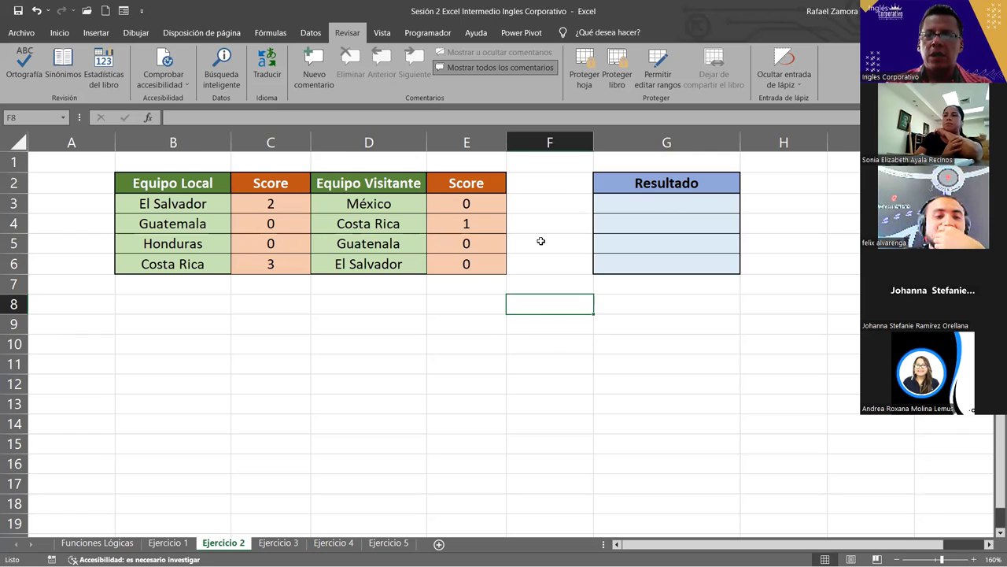
{"action": "left_click", "coordinate": [710, 203]}
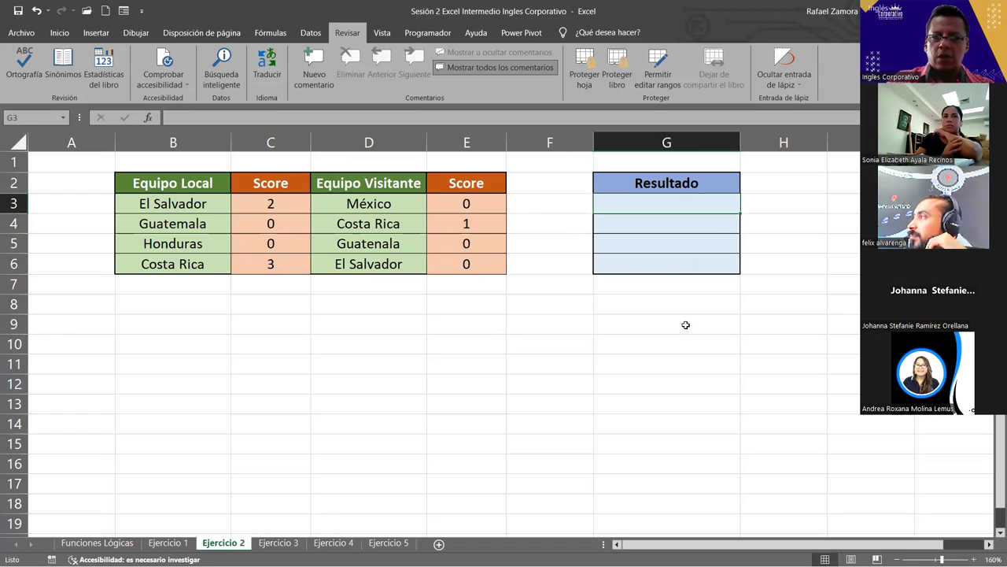
Start G3's formula as =SI(C3>E3,"Ganador", referencing the C3 and E3 scores
{"action": "type", "text": "="}
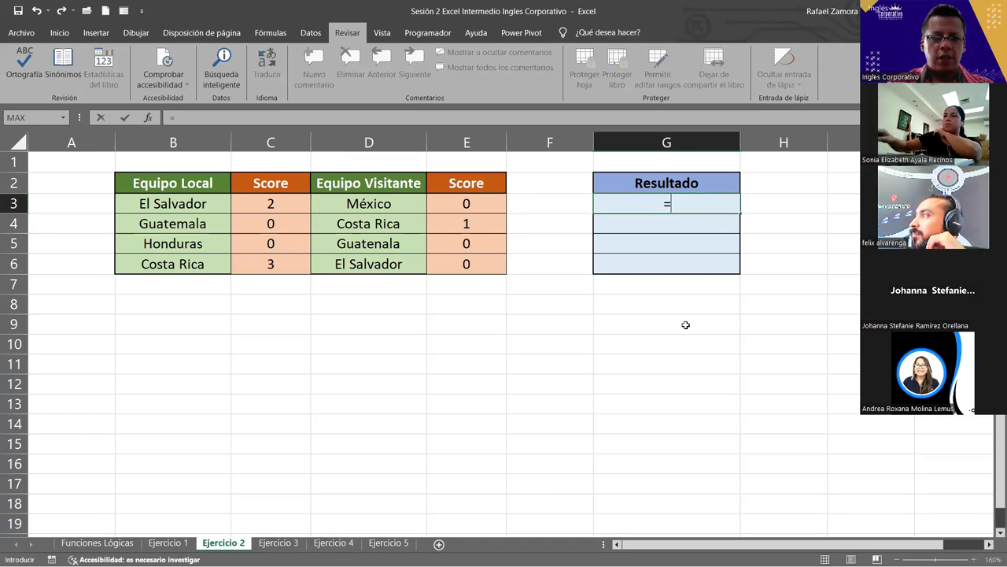
{"action": "type", "text": "SI("}
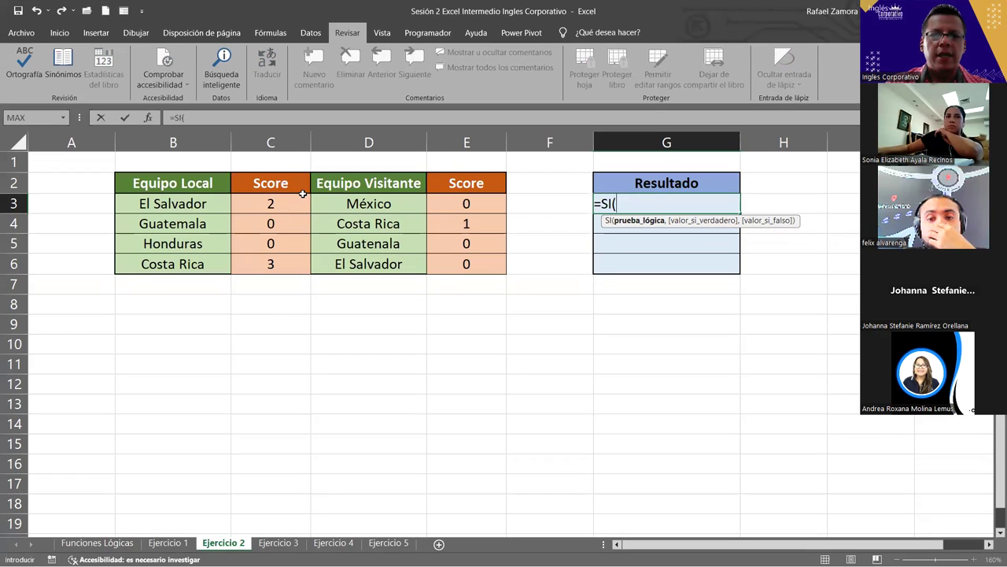
{"action": "left_click", "coordinate": [289, 204]}
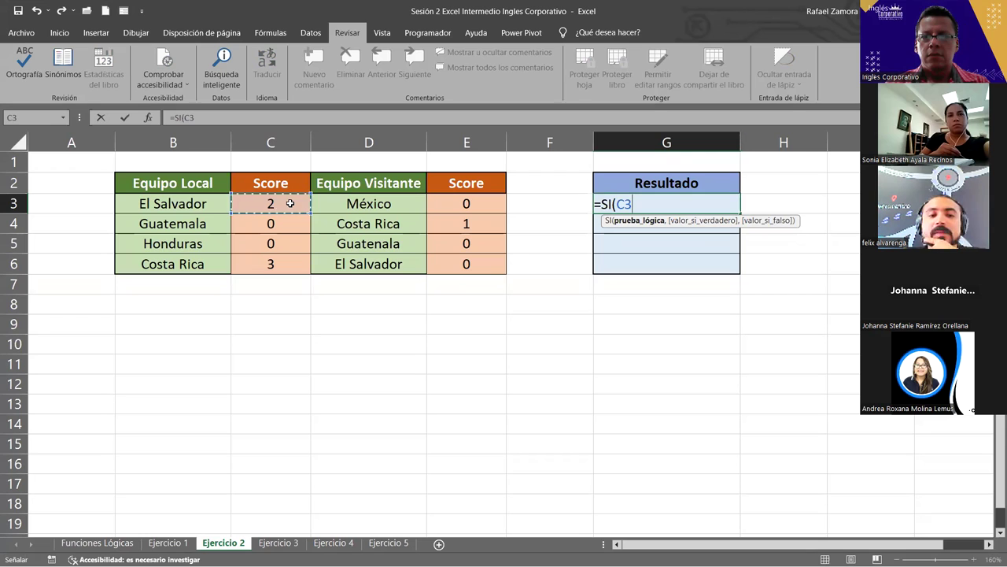
{"action": "type", "text": ">"}
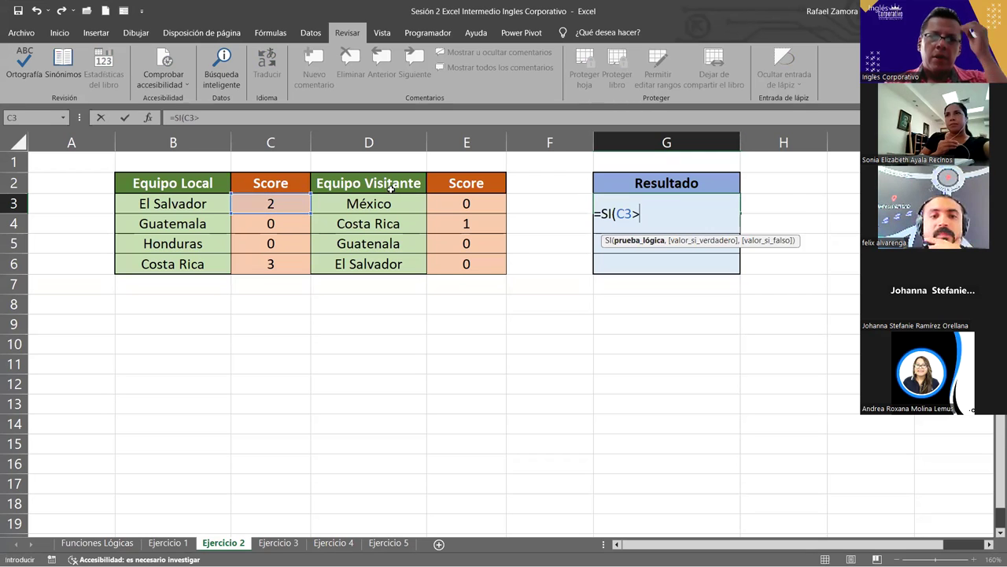
{"action": "left_click", "coordinate": [469, 203]}
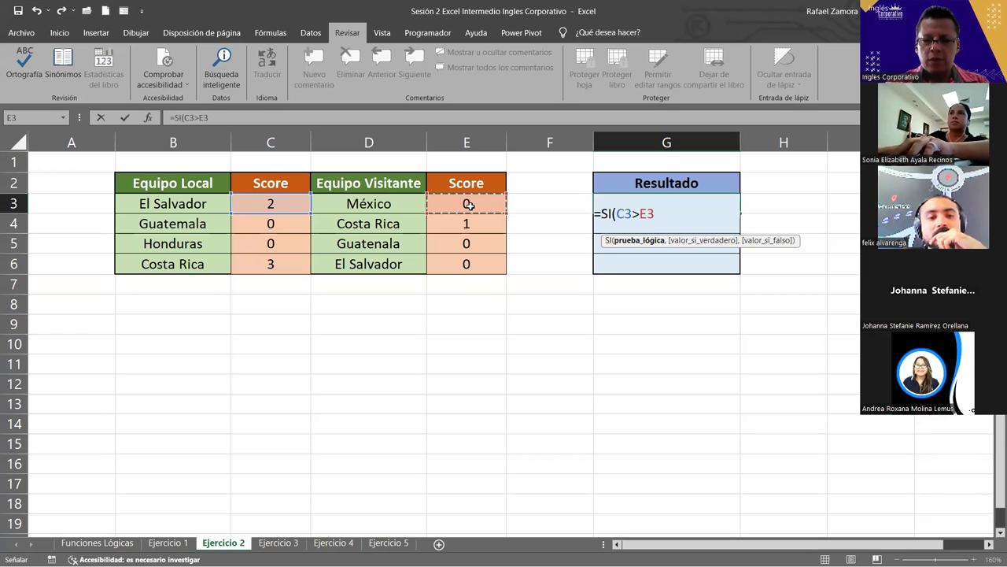
{"action": "type", "text": ","}
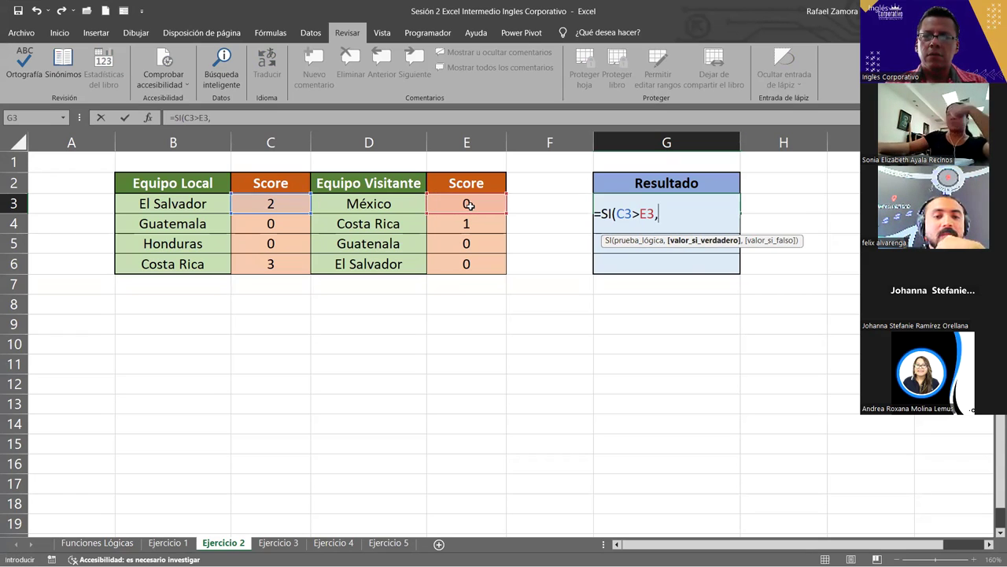
{"action": "type", "text": "\""}
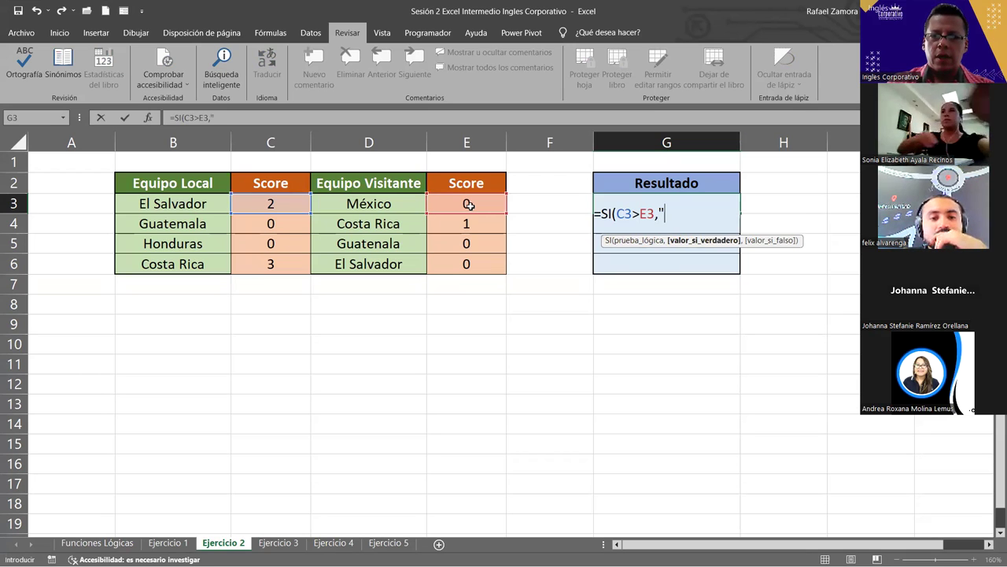
{"action": "type", "text": "Ganador\""}
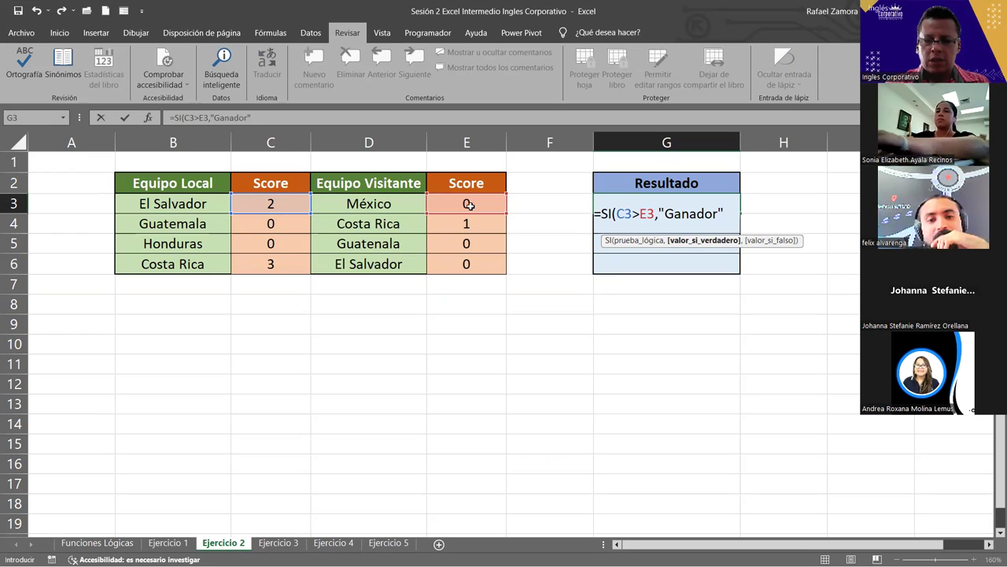
{"action": "type", "text": ","}
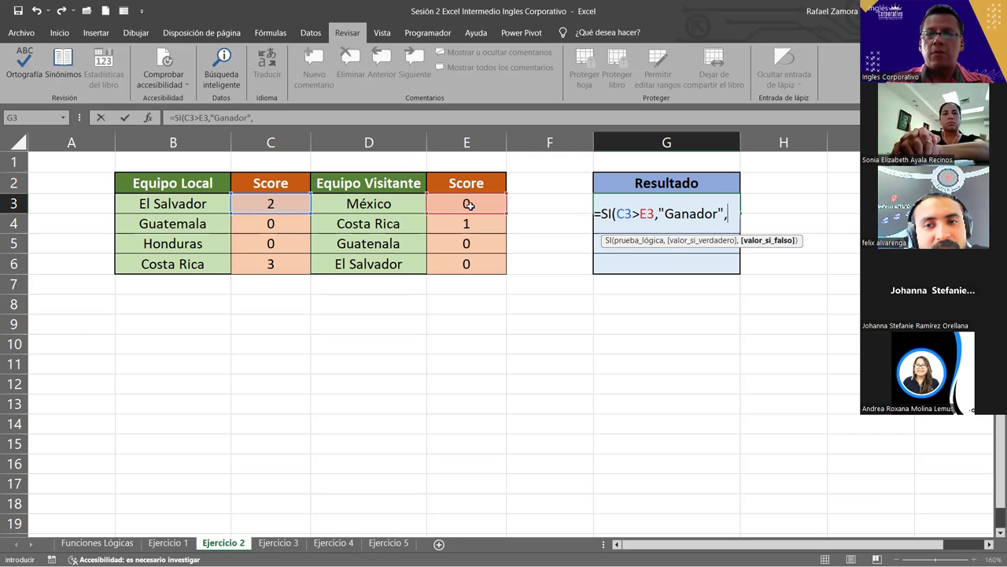
Add the nested SI(C3=E3,"Empate","Perdedor") and enter the G3 formula, which shows Perdedor
{"action": "type", "text": "si"}
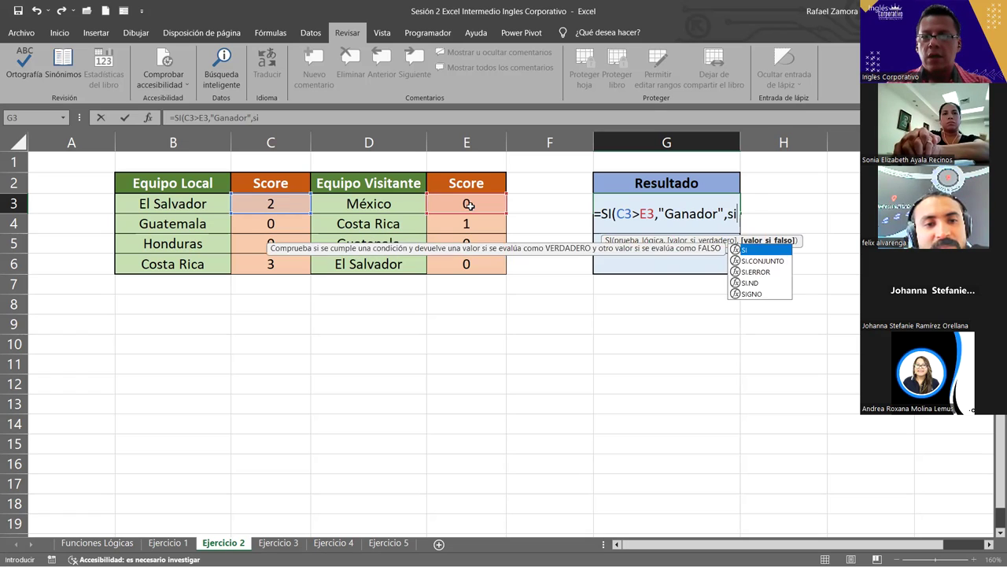
{"action": "key", "text": "Tab"}
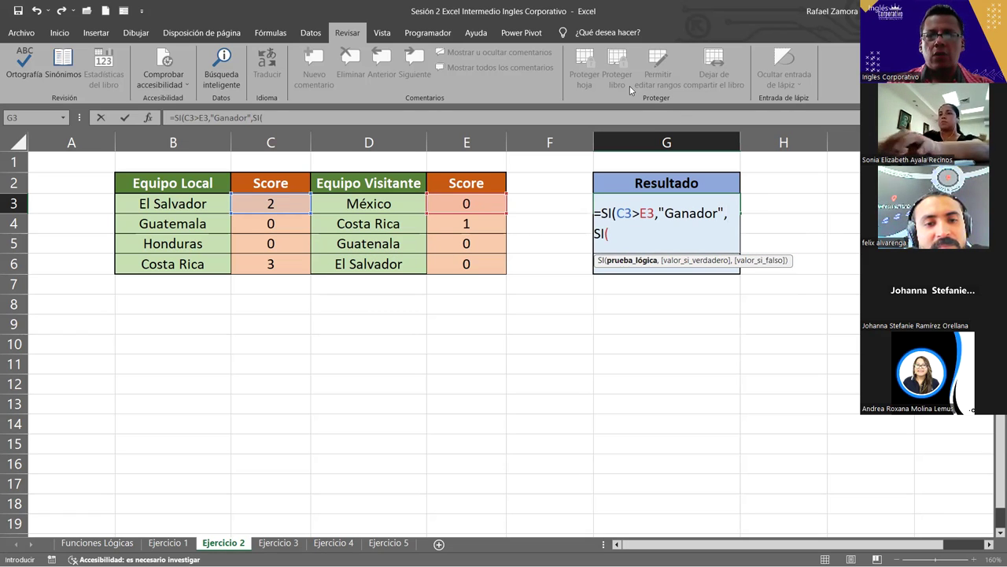
{"action": "left_click", "coordinate": [286, 203]}
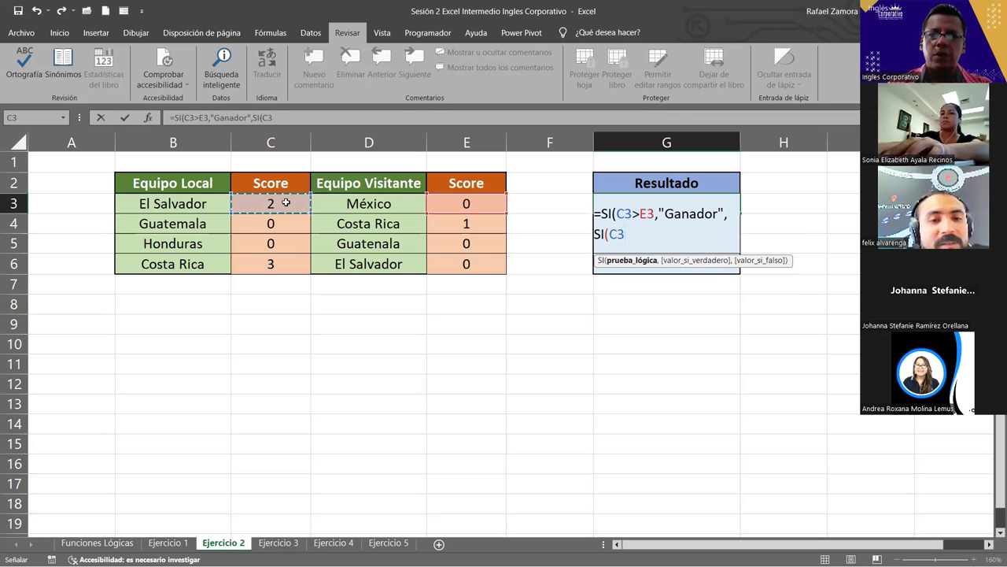
{"action": "type", "text": "="}
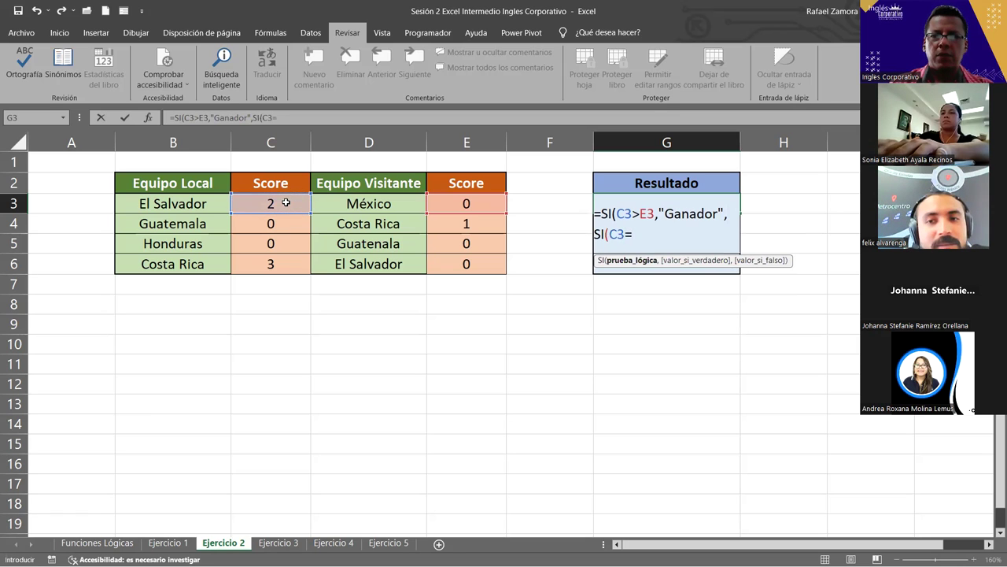
{"action": "left_click", "coordinate": [467, 203]}
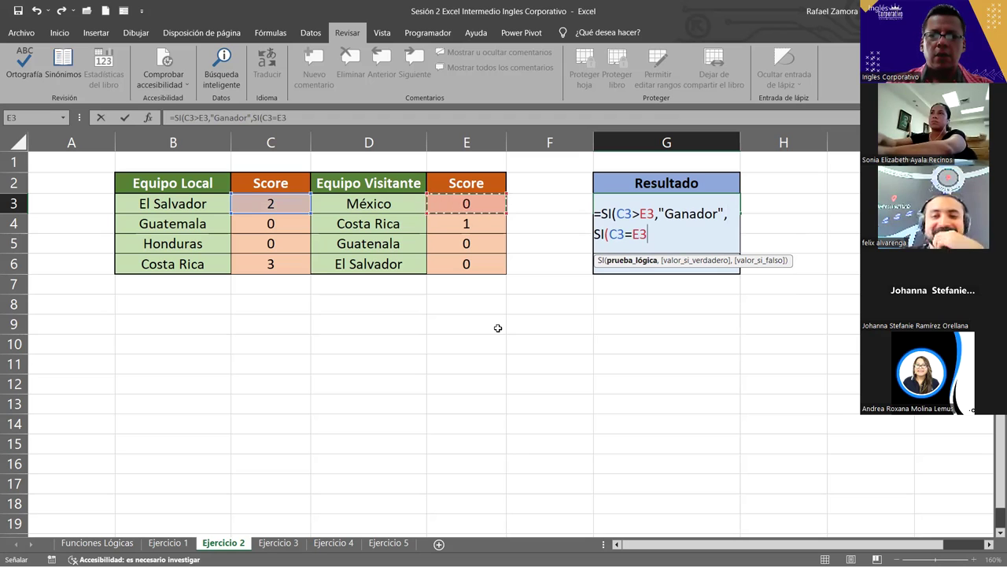
{"action": "type", "text": ","}
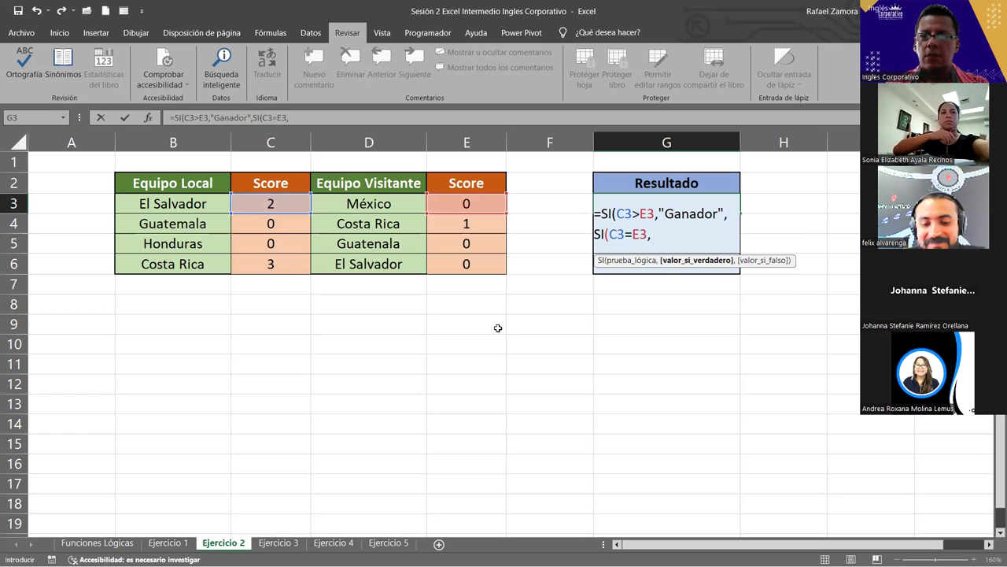
{"action": "type", "text": "\"Empate"}
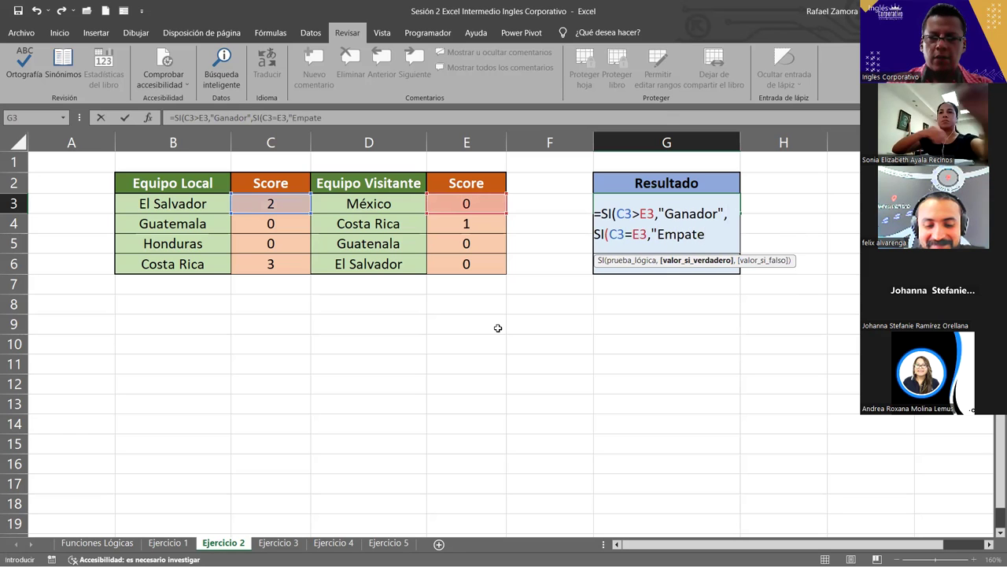
{"action": "type", "text": "\","}
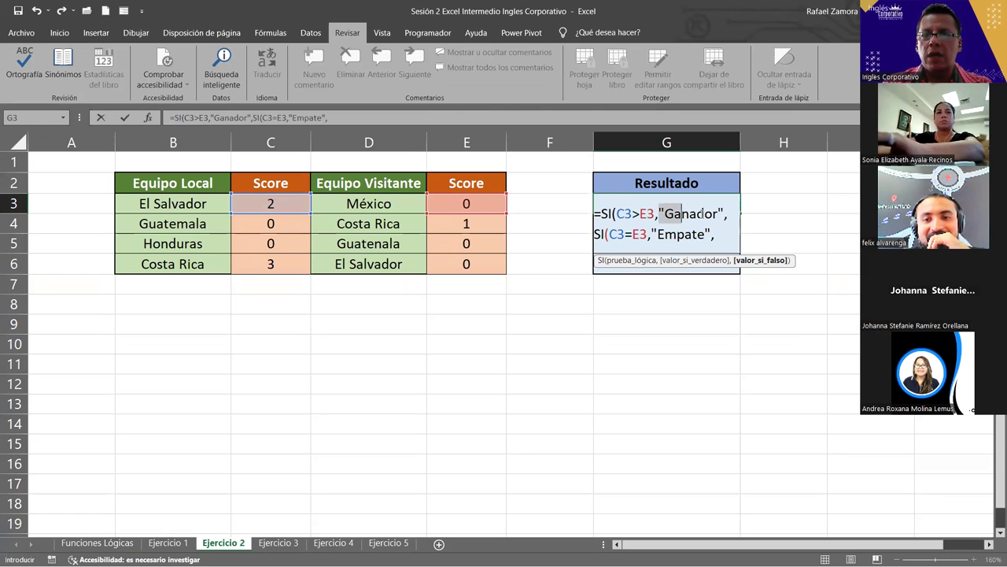
{"action": "left_click_drag", "start_coordinate": [660, 213], "coordinate": [718, 213]}
{"action": "left_click", "coordinate": [658, 233]}
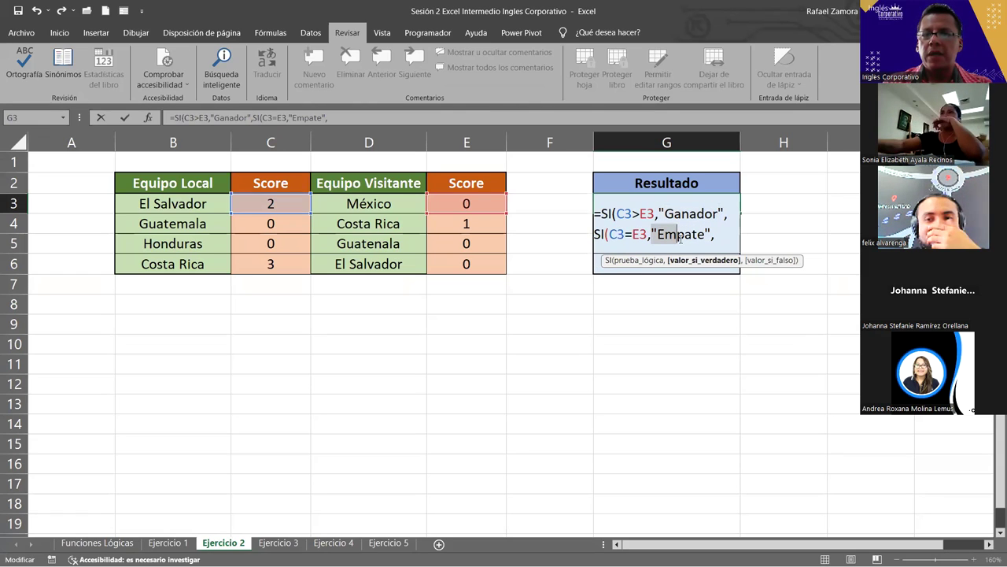
{"action": "type", "text": "\"Perdedor"}
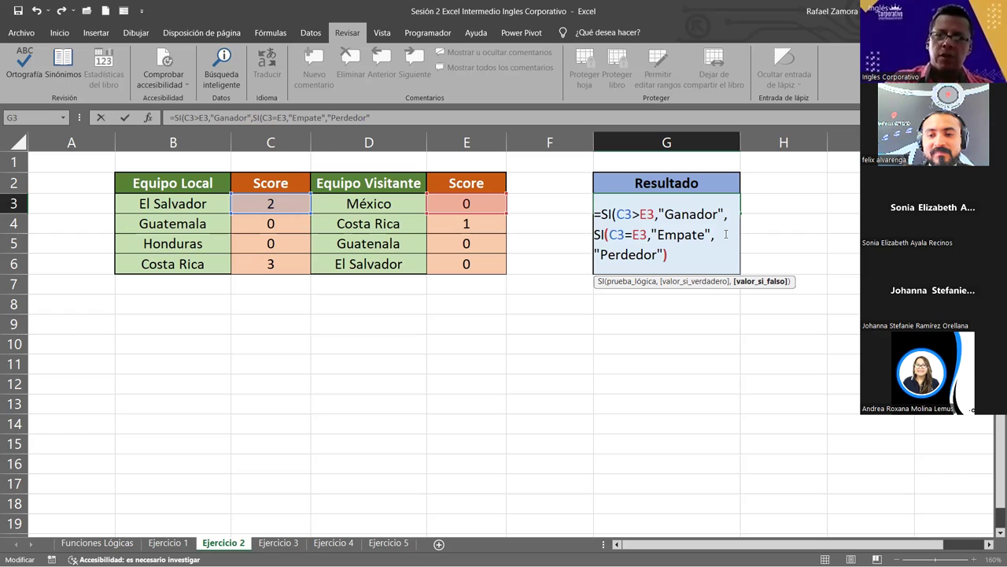
{"action": "type", "text": ")"}
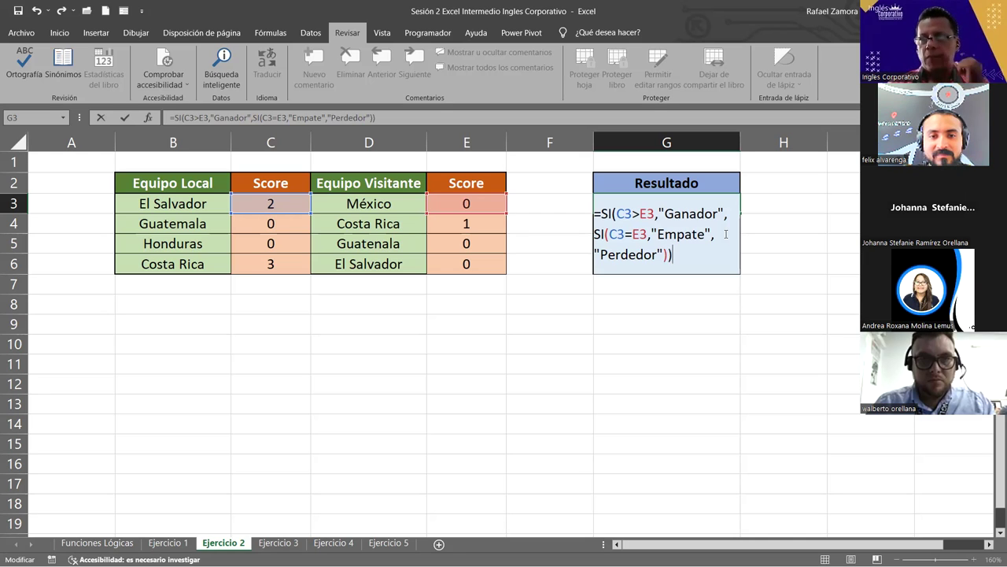
{"action": "key", "text": "Return"}
{"action": "left_click", "coordinate": [729, 205]}
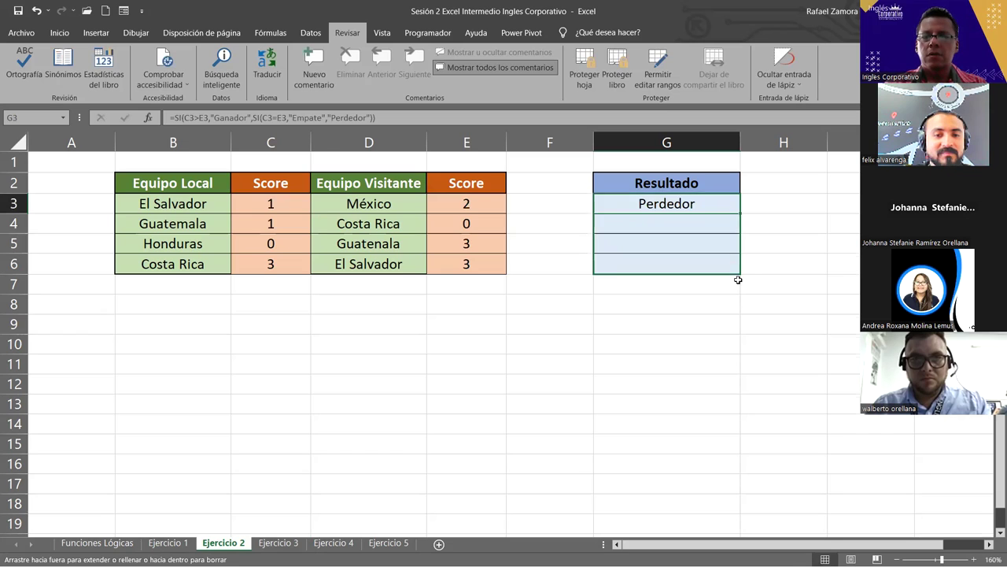
Fill G3's nested SI formula down to G6 and recalculate, giving Ganador, Empate, Empate, Perdedor
{"action": "left_click_drag", "start_coordinate": [740, 213], "coordinate": [737, 276]}
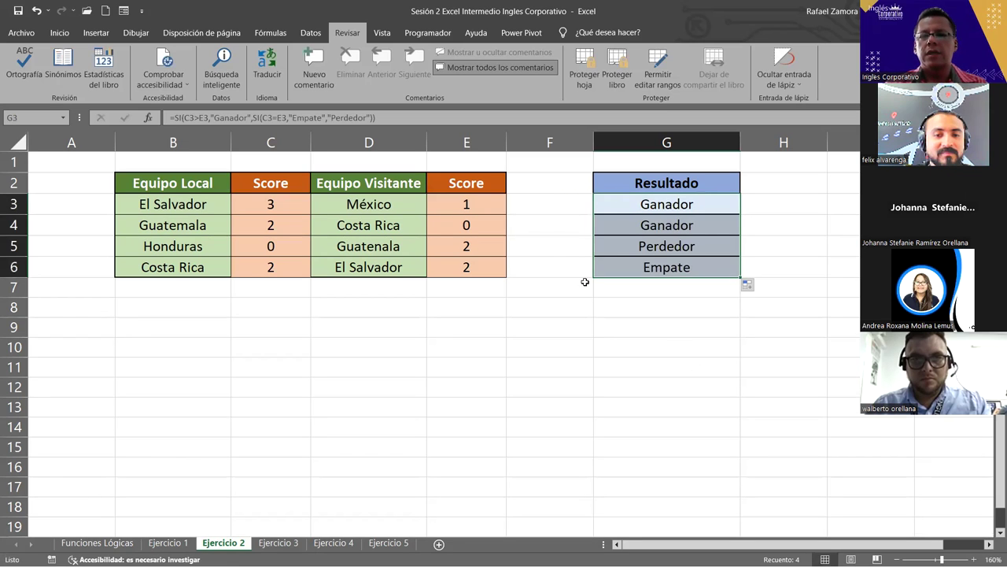
{"action": "left_click", "coordinate": [271, 203]}
{"action": "left_click", "coordinate": [687, 225]}
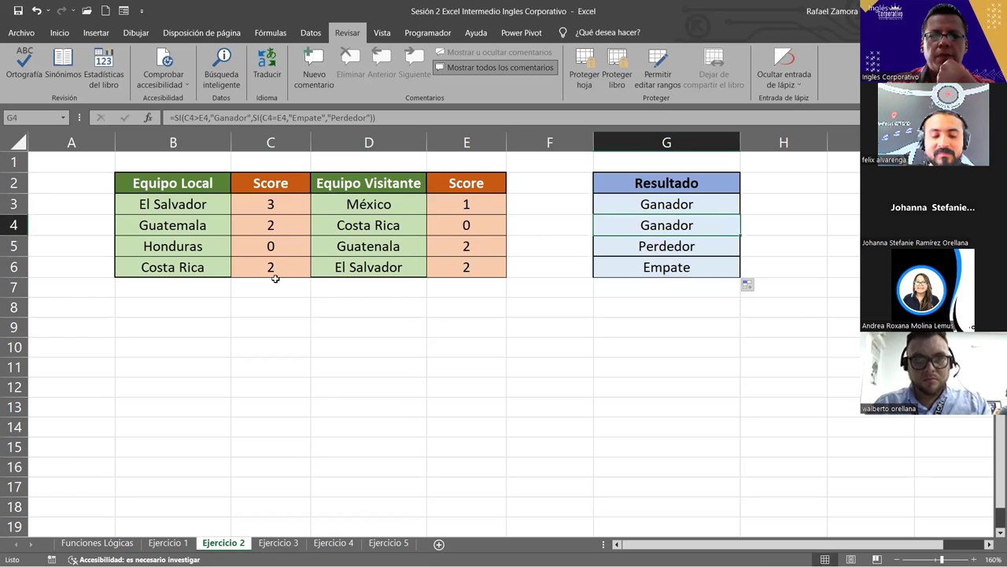
{"action": "left_click", "coordinate": [580, 520]}
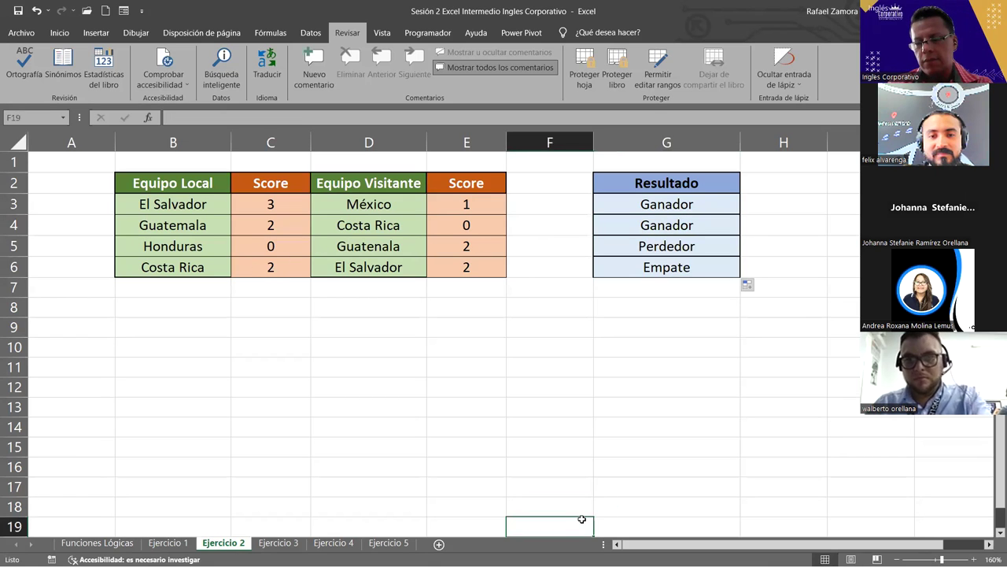
{"action": "key", "text": "F9"}
{"action": "key", "text": "F9"}
{"action": "key", "text": "F9"}
{"action": "key", "text": "F9"}
{"action": "key", "text": "F9"}
{"action": "key", "text": "F9"}
{"action": "key", "text": "F9"}
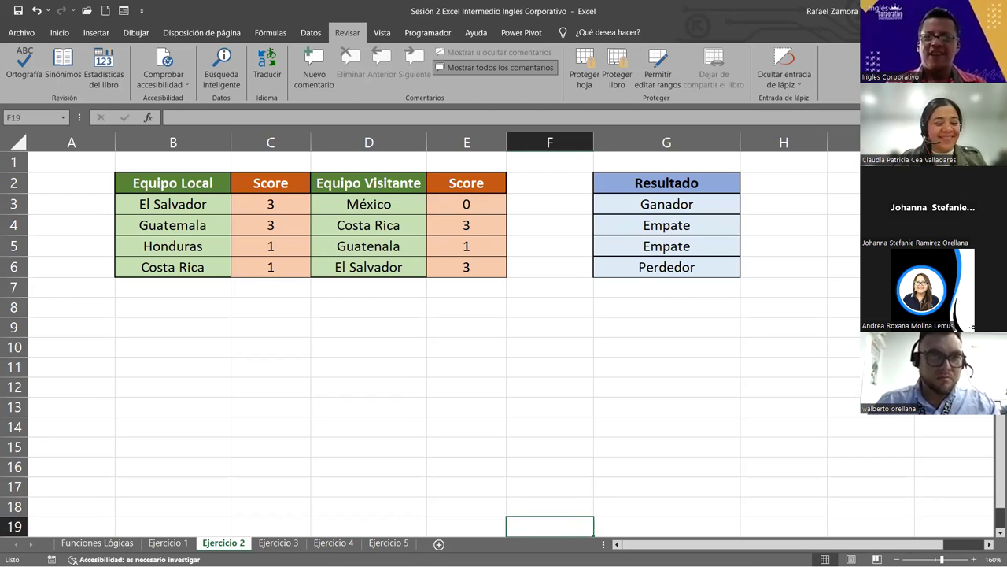
{"action": "left_click", "coordinate": [666, 361]}
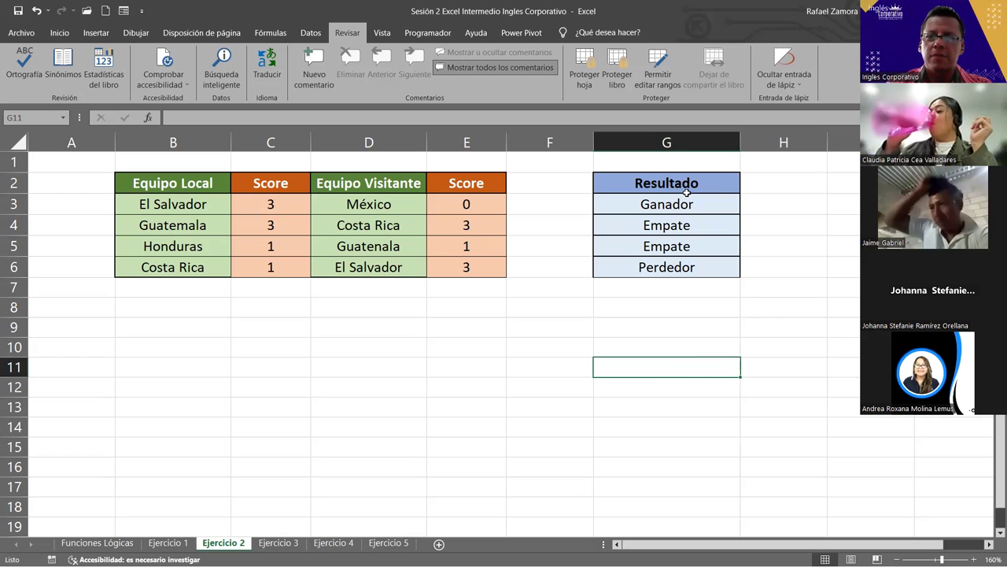
{"action": "left_click", "coordinate": [708, 205]}
Review G3's nested SI formula in edit mode and leave it unchanged
{"action": "double_click", "coordinate": [714, 204]}
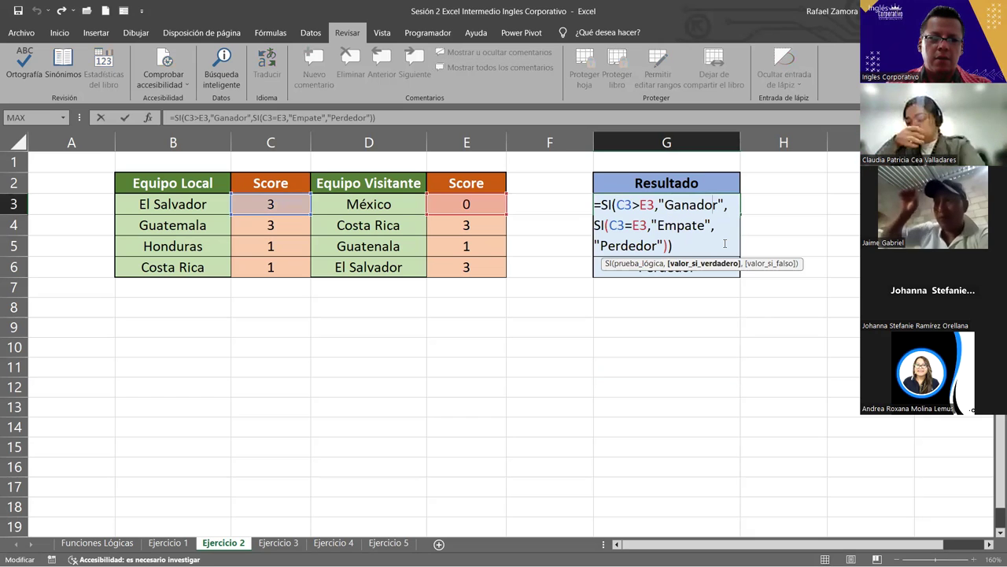
{"action": "key", "text": "End"}
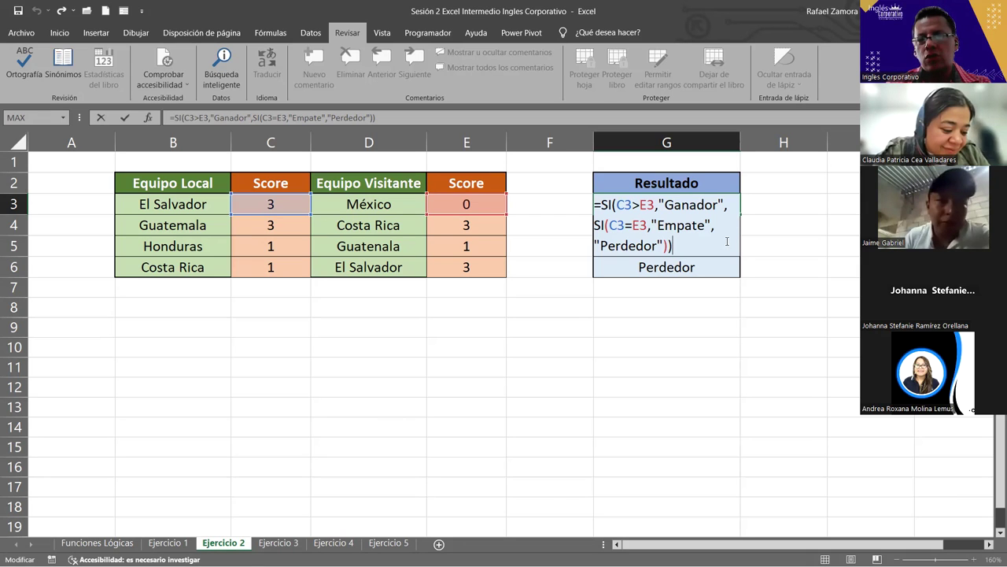
{"action": "key", "text": "Return"}
Start H3's =SI.CONJUNTO formula with the condition C3=E3 returning "Empate"
{"action": "left_click", "coordinate": [762, 208]}
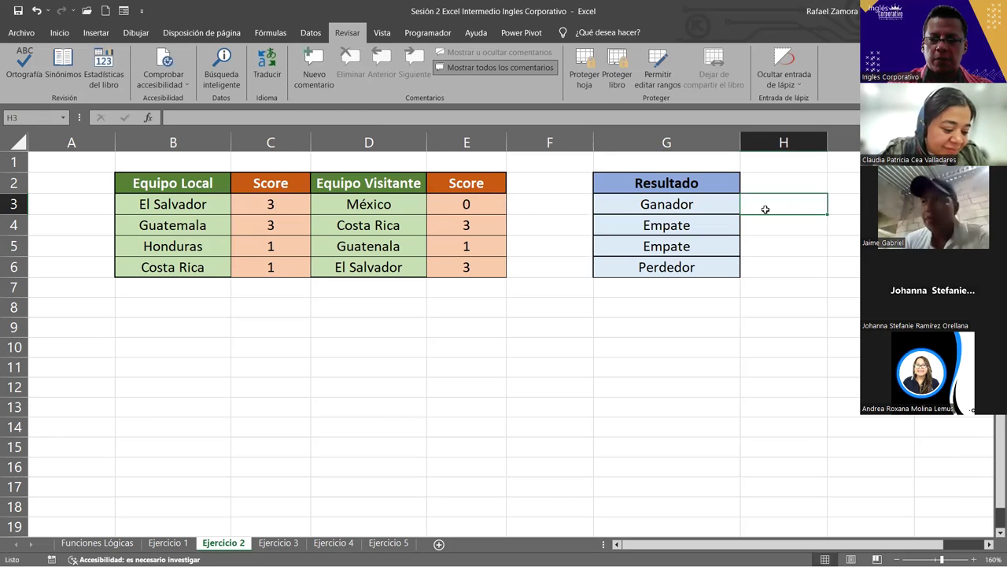
{"action": "type", "text": "="}
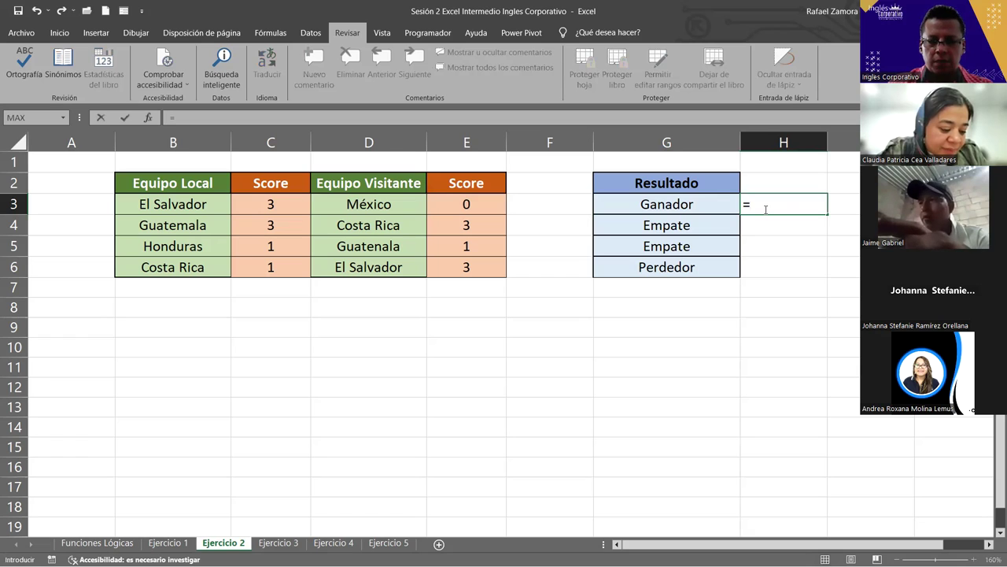
{"action": "type", "text": "si.con"}
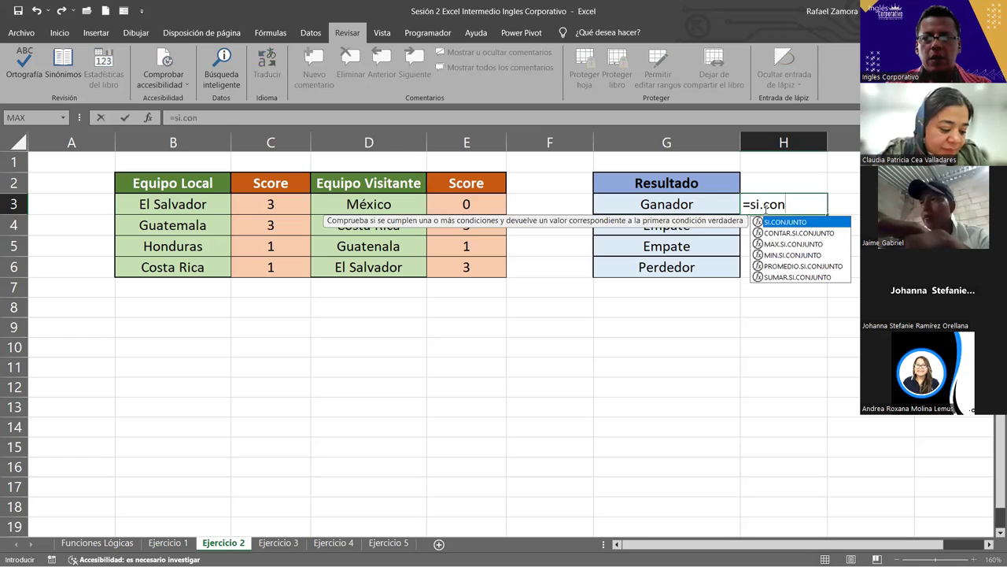
{"action": "key", "text": "Tab"}
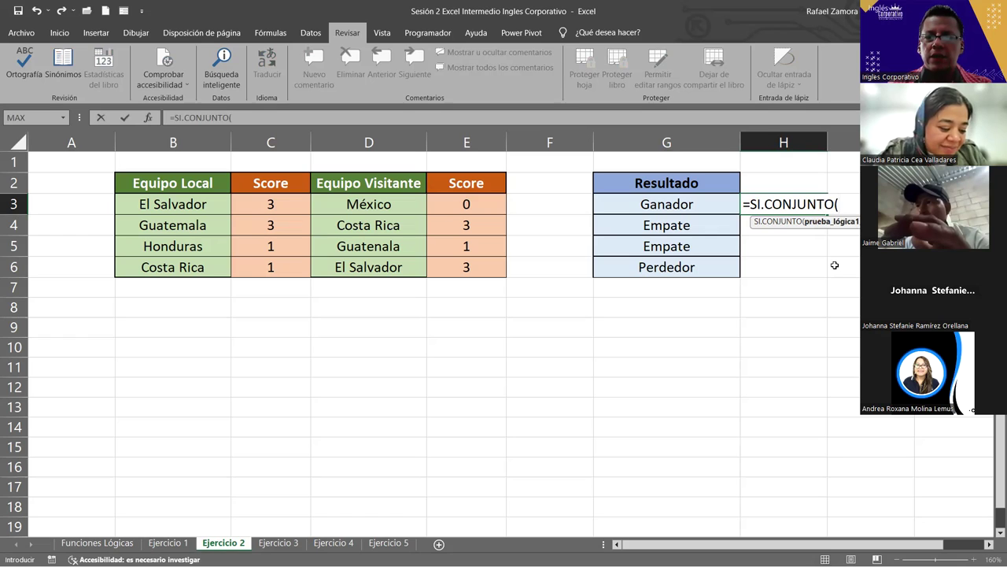
{"action": "left_click", "coordinate": [278, 205]}
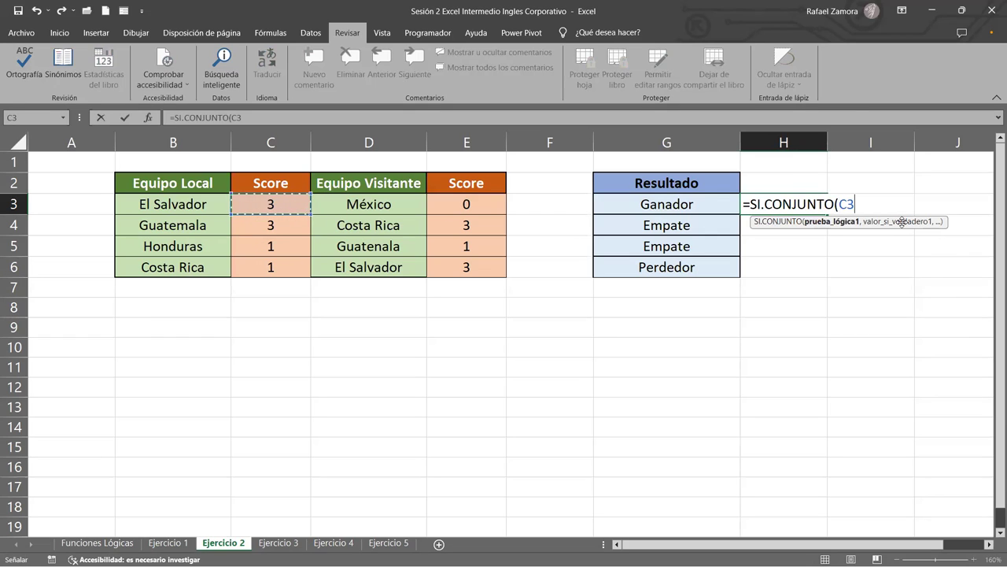
{"action": "type", "text": "="}
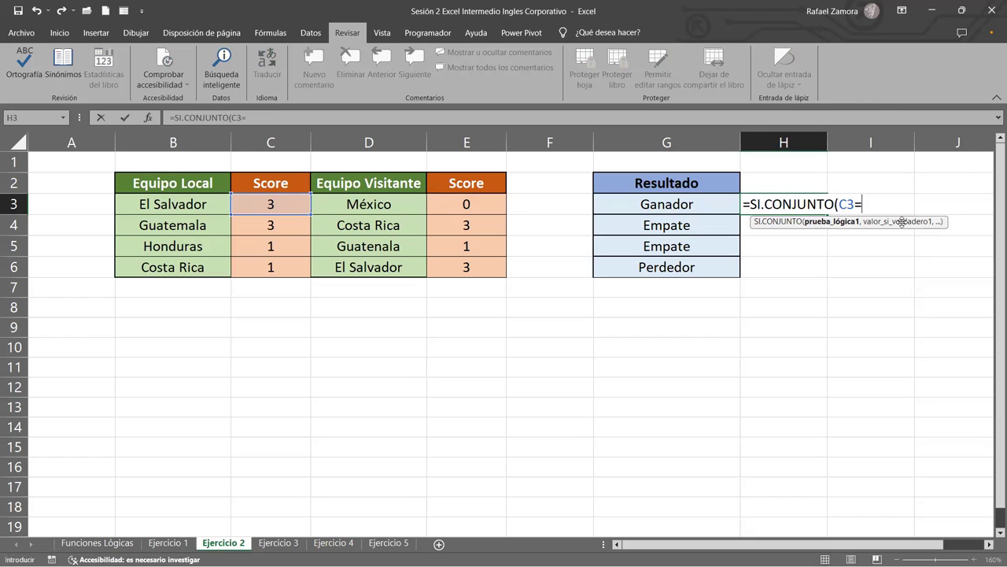
{"action": "left_click", "coordinate": [477, 206]}
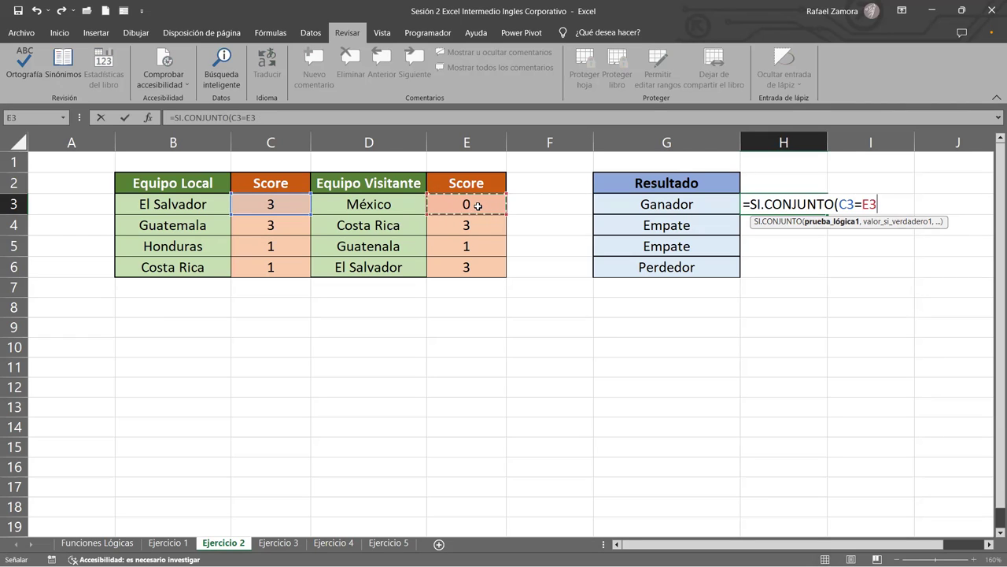
{"action": "type", "text": ","}
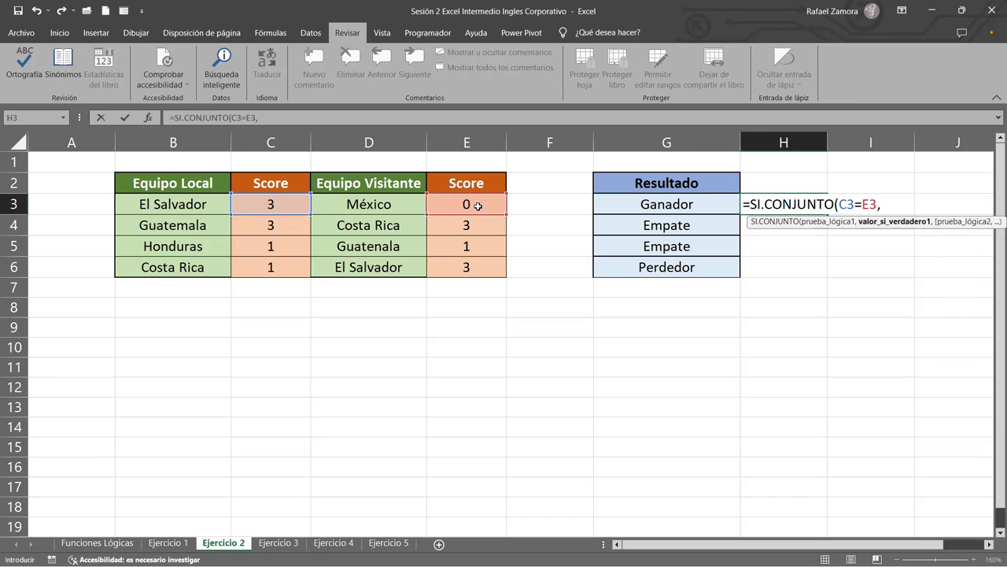
{"action": "type", "text": "\"Empate\""}
{"action": "type", "text": ","}
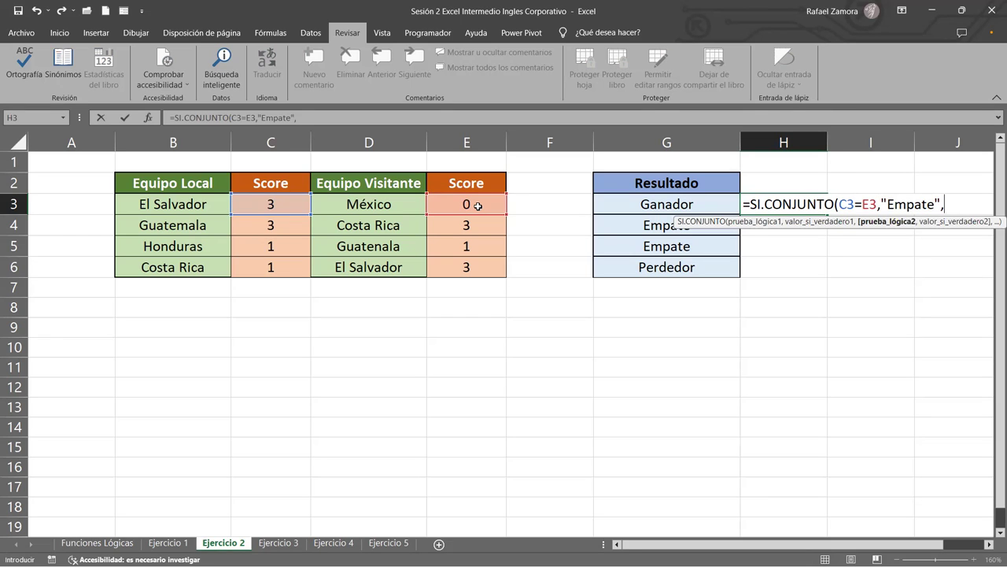
Add conditions C3<E3 for "Perdedor" and C3>E3 for "Ganador", then close and enter the formula
{"action": "left_click", "coordinate": [279, 197]}
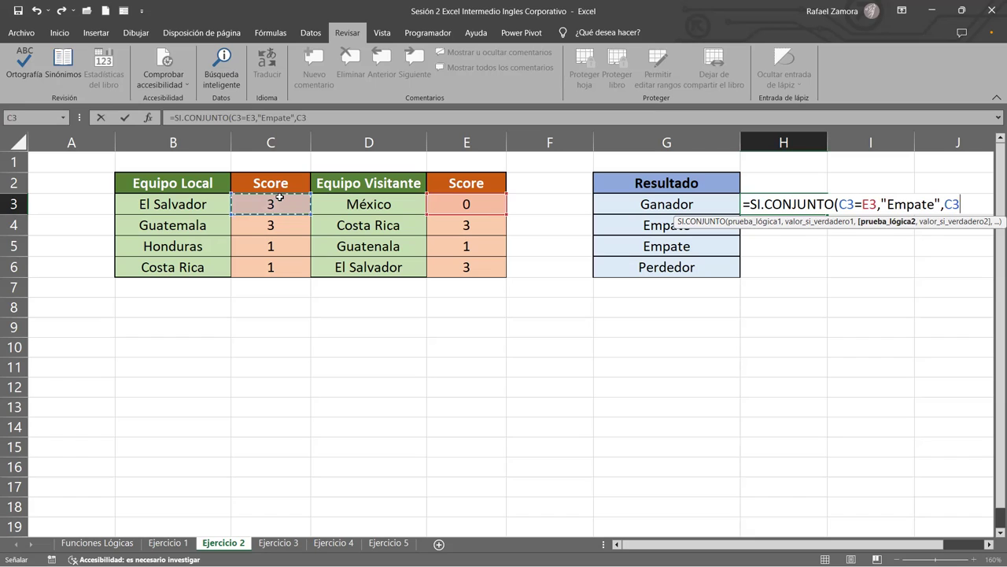
{"action": "type", "text": "<"}
{"action": "left_click", "coordinate": [488, 210]}
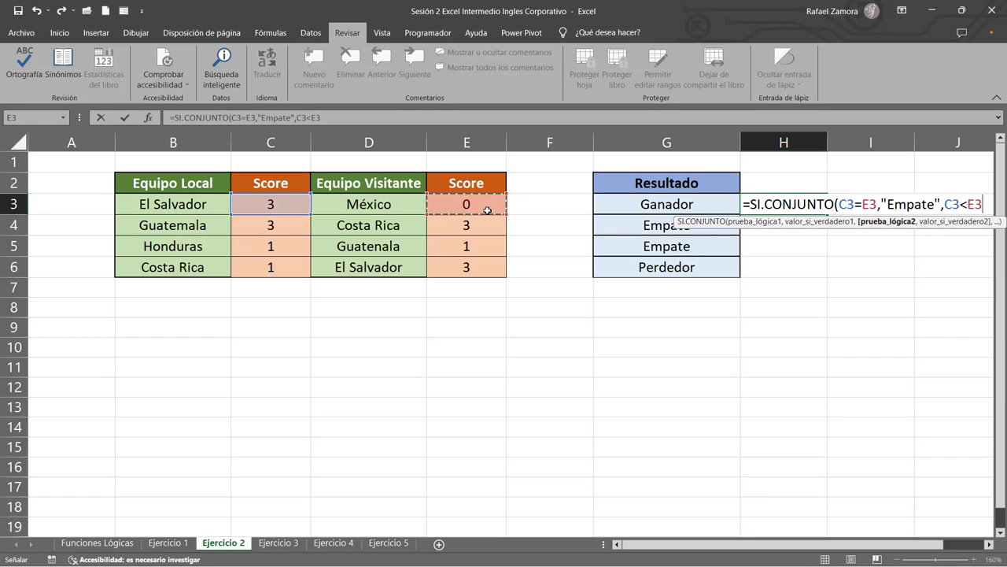
{"action": "type", "text": ","}
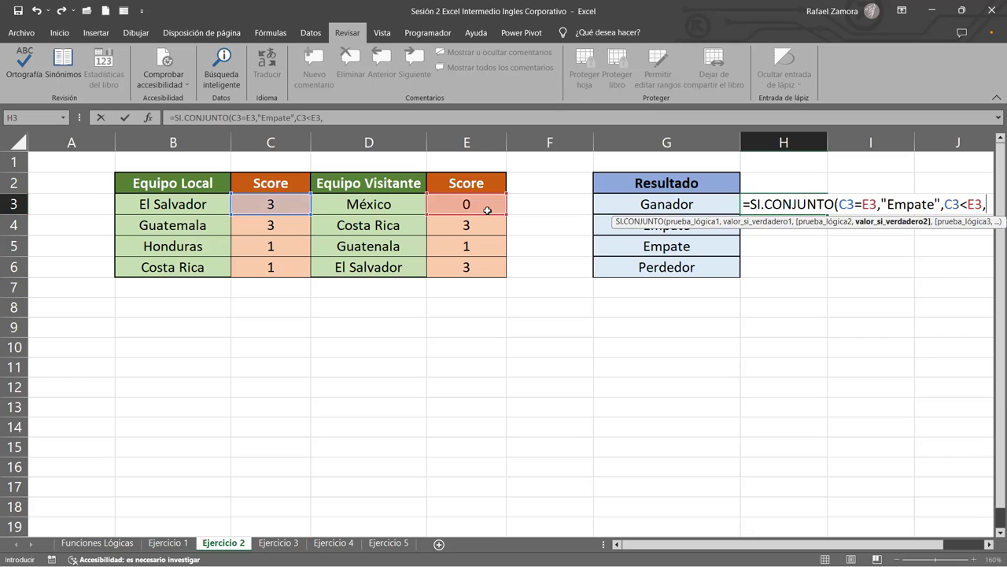
{"action": "type", "text": "\"Perdedor\""}
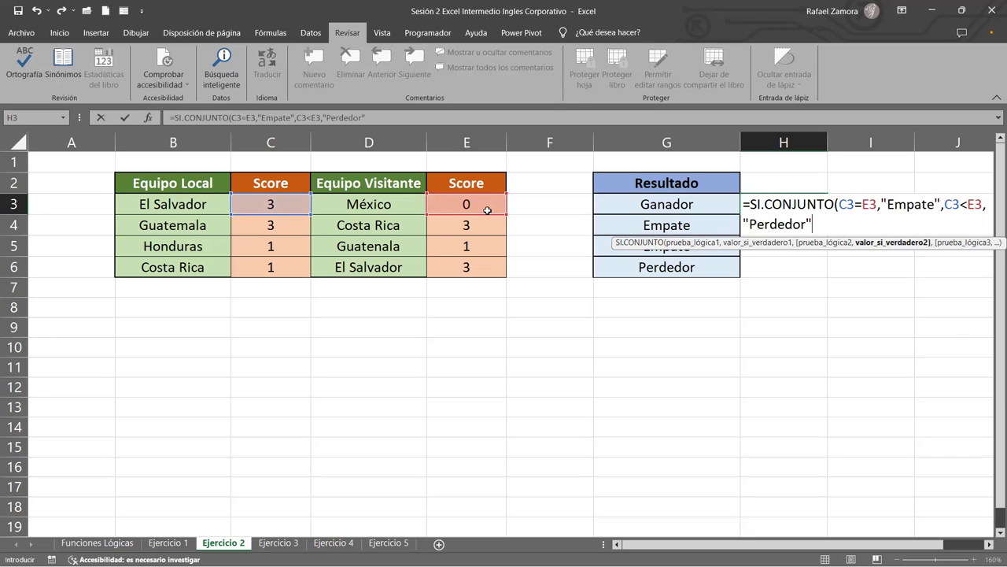
{"action": "type", "text": ","}
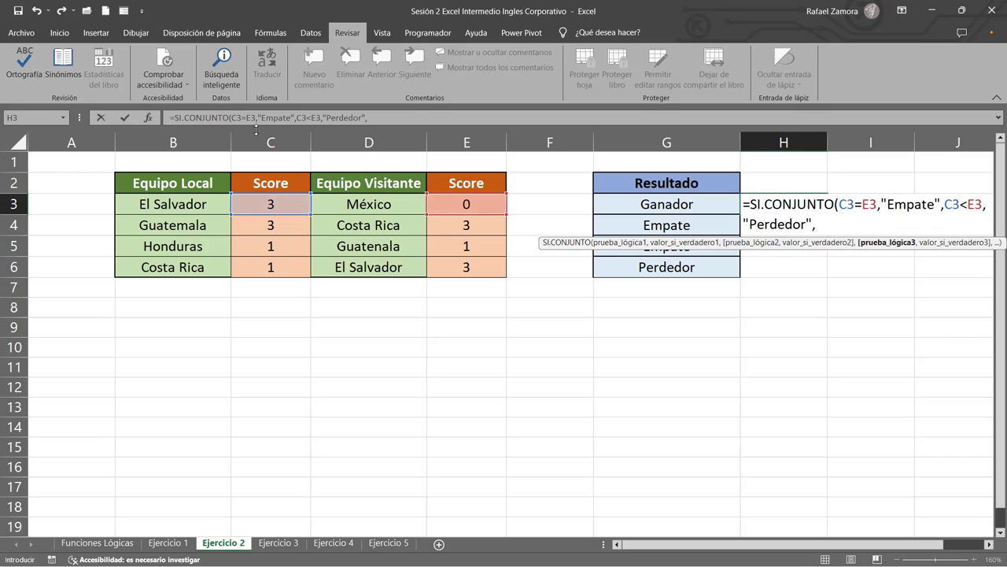
{"action": "left_click", "coordinate": [260, 202]}
{"action": "type", "text": ">"}
{"action": "left_click", "coordinate": [475, 206]}
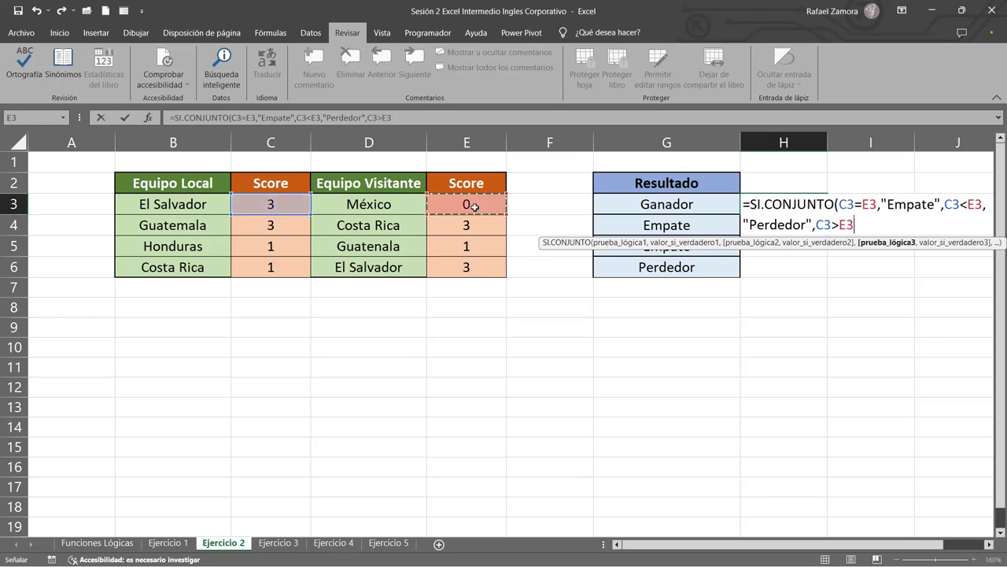
{"action": "type", "text": ",\""}
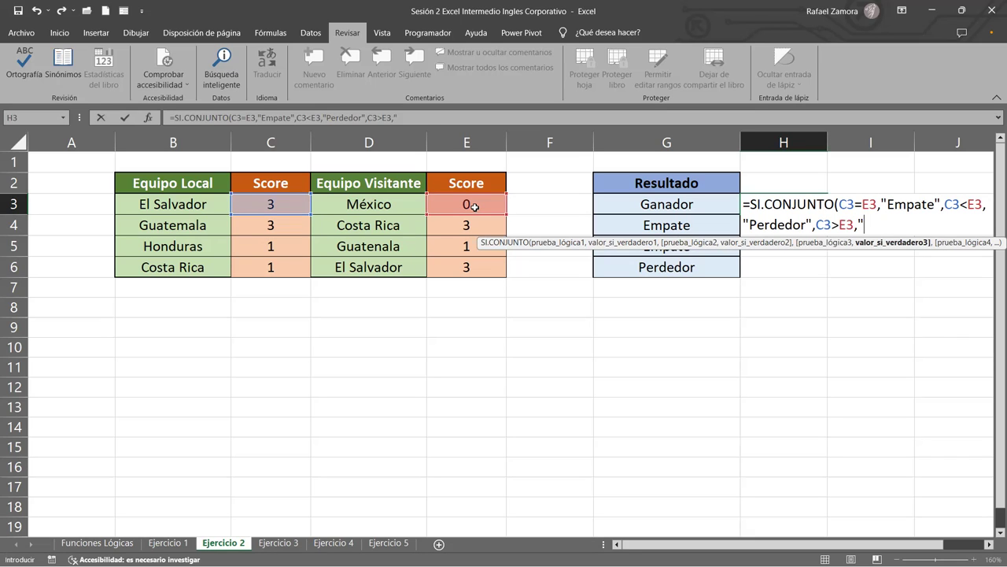
{"action": "type", "text": "Ganador\""}
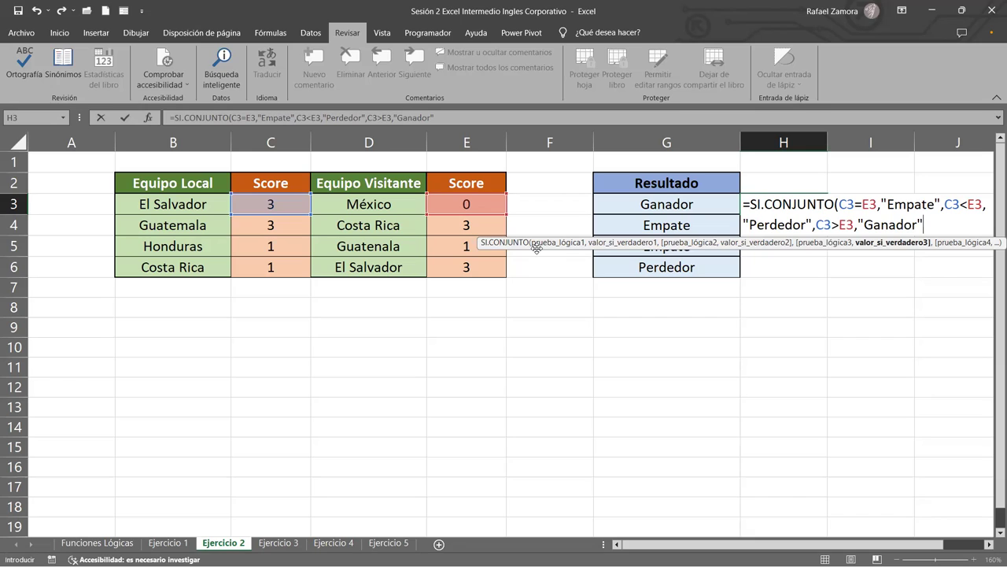
{"action": "type", "text": ")"}
{"action": "key", "text": "Return"}
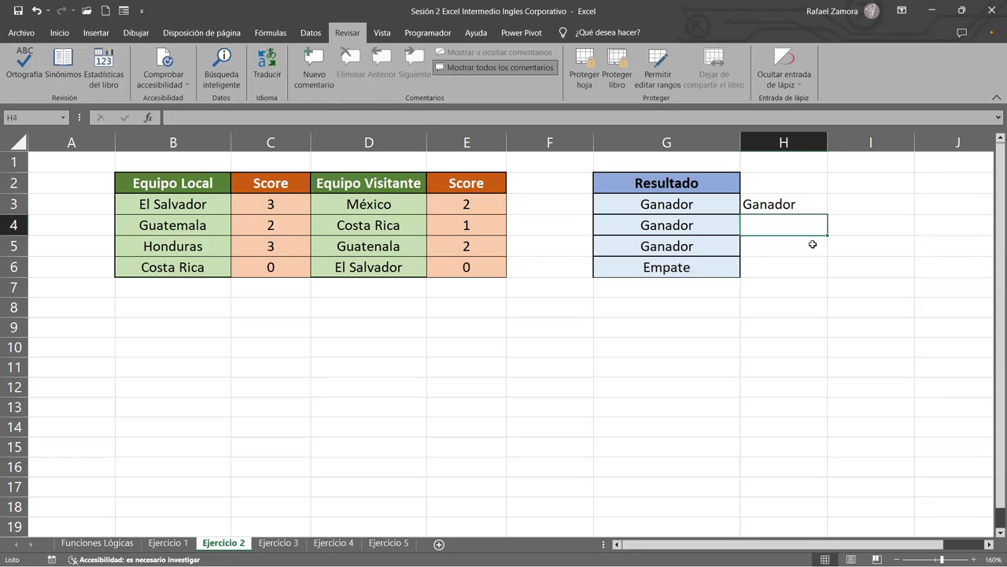
Centre the H3 result and fill its SI.CONJUNTO formula down to H6
{"action": "left_click", "coordinate": [813, 205]}
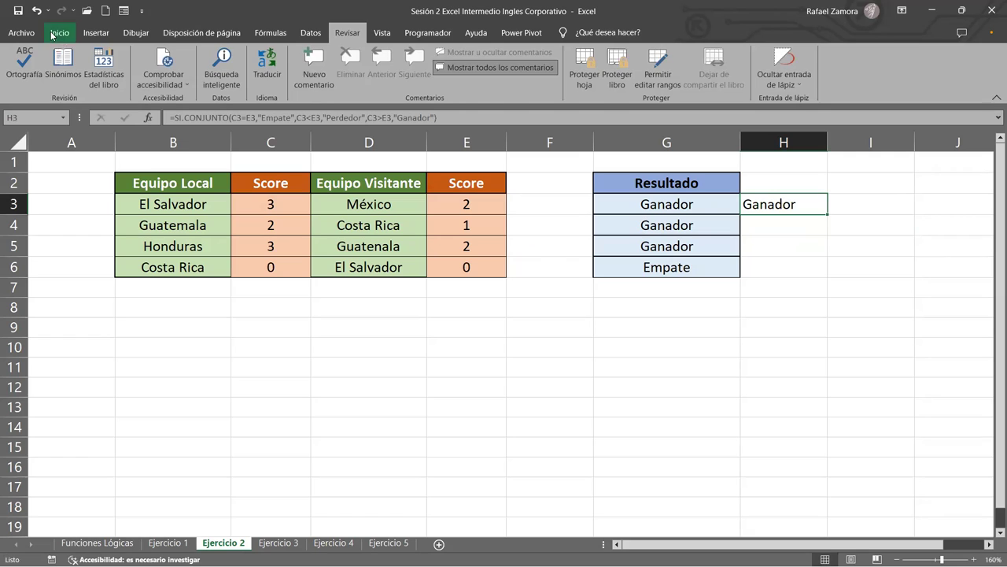
{"action": "left_click", "coordinate": [60, 32]}
{"action": "left_click", "coordinate": [244, 78]}
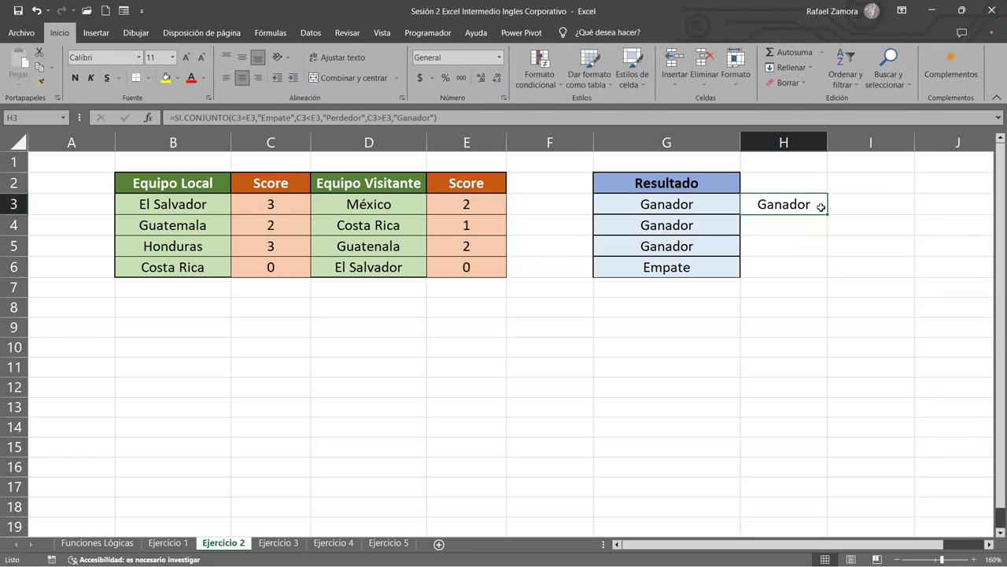
{"action": "left_click_drag", "start_coordinate": [827, 214], "coordinate": [830, 273]}
{"action": "left_click", "coordinate": [870, 367]}
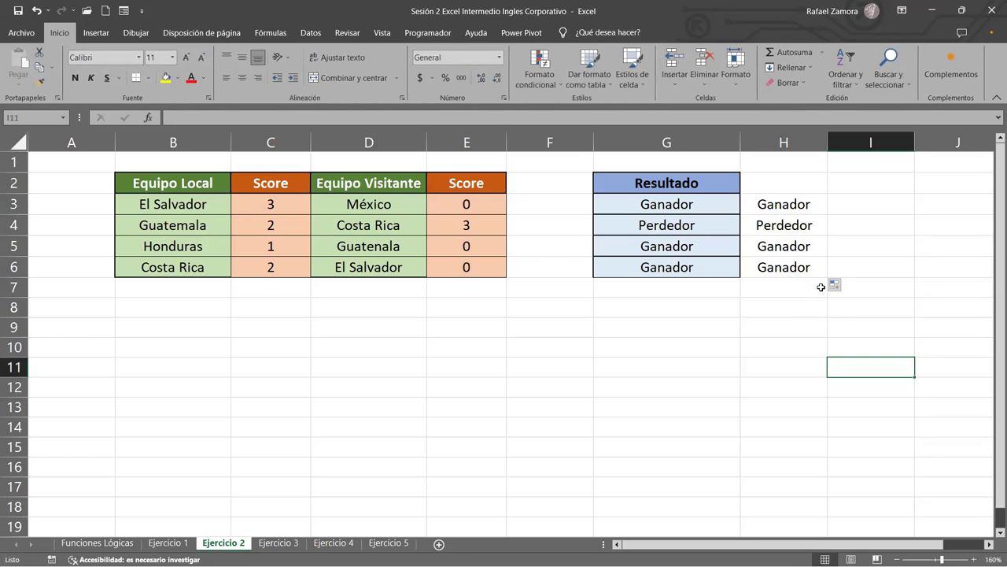
Recalculate the scores with F9 and compare column H's labels against column G
{"action": "left_click", "coordinate": [790, 319]}
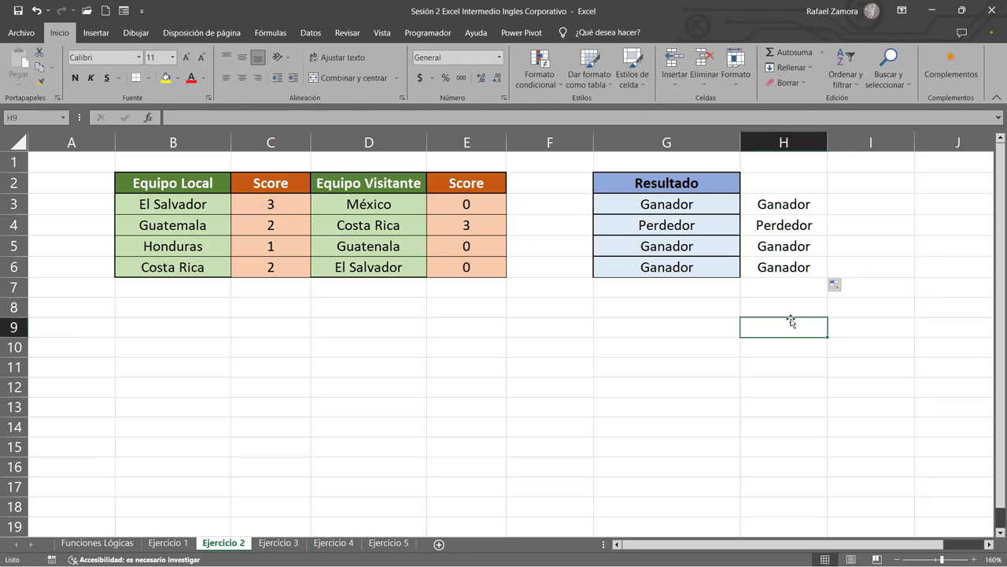
{"action": "key", "text": "F9"}
{"action": "key", "text": "F9"}
{"action": "left_click", "coordinate": [821, 442]}
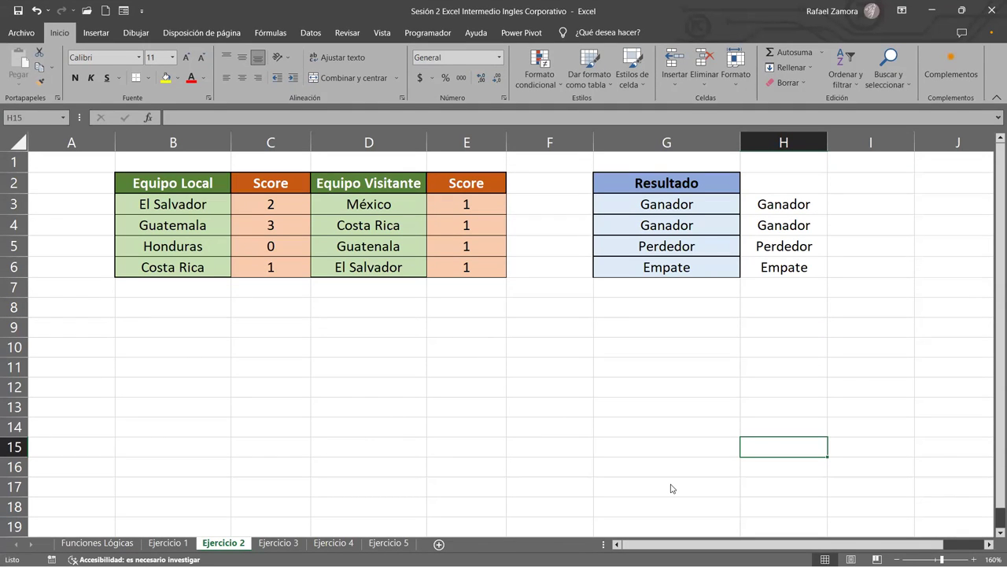
{"action": "key", "text": "alt+Tab"}
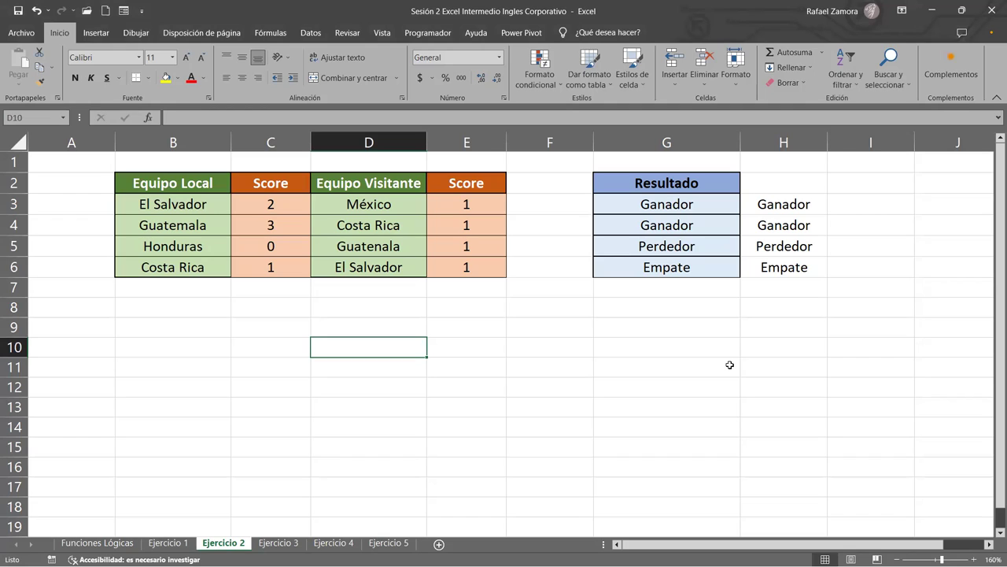
{"action": "left_click", "coordinate": [675, 360]}
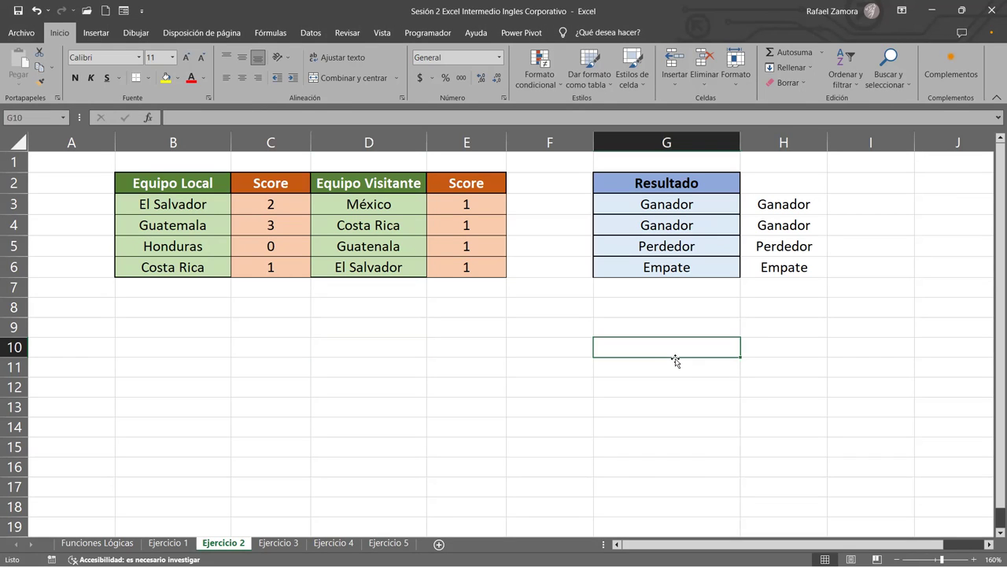